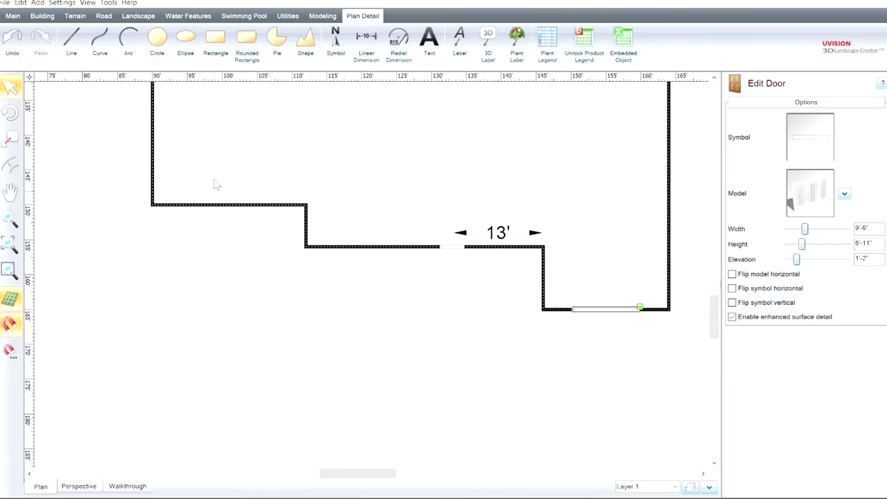
In the perspective view, raise the single glass door on the house's middle wall to an elevation of 1'
click(73, 481)
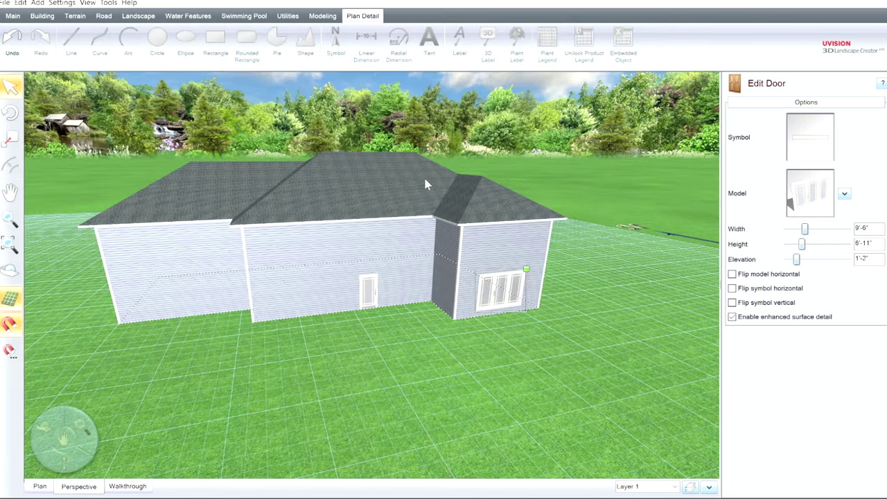
click(370, 295)
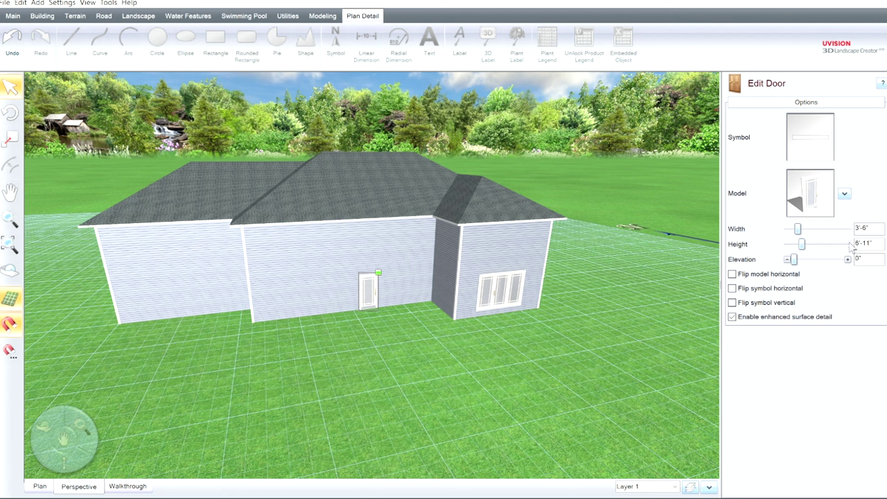
click(849, 258)
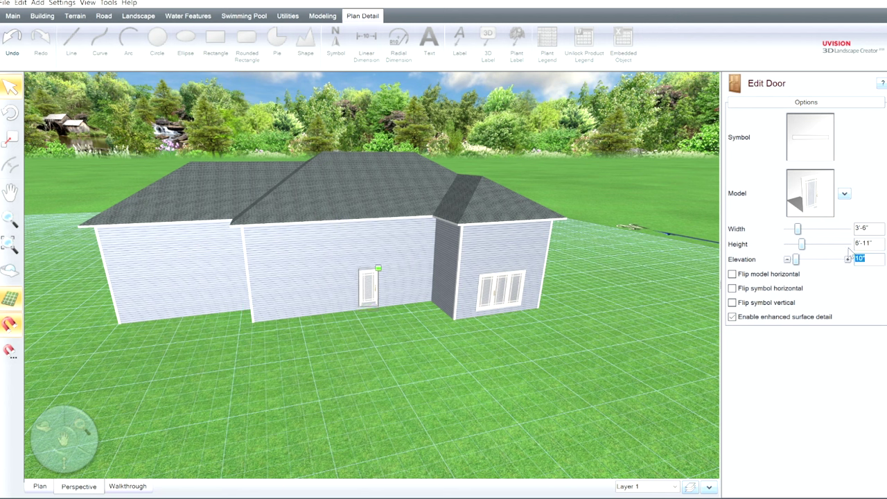
click(787, 260)
middle_drag(411, 317, 447, 313)
right_drag(416, 340, 428, 342)
drag(429, 343, 267, 157)
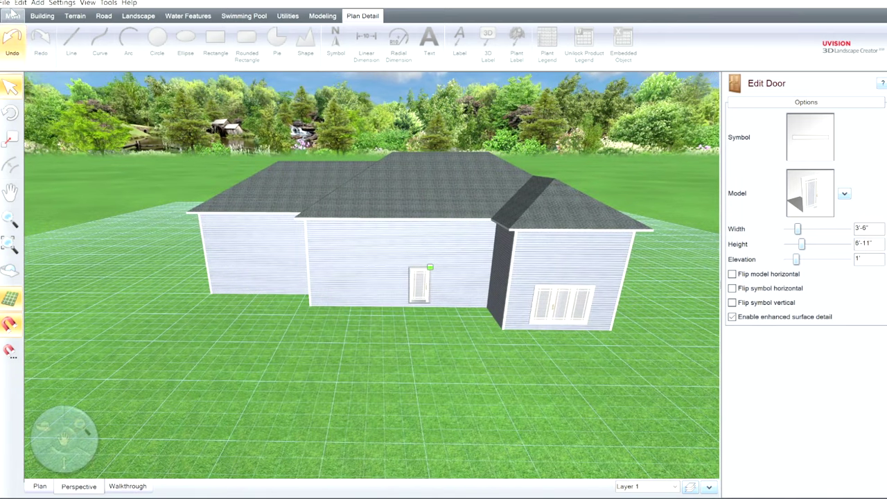
Add a solid single entry door to the recessed wall section of the house, close to the inner corner
click(43, 15)
click(100, 38)
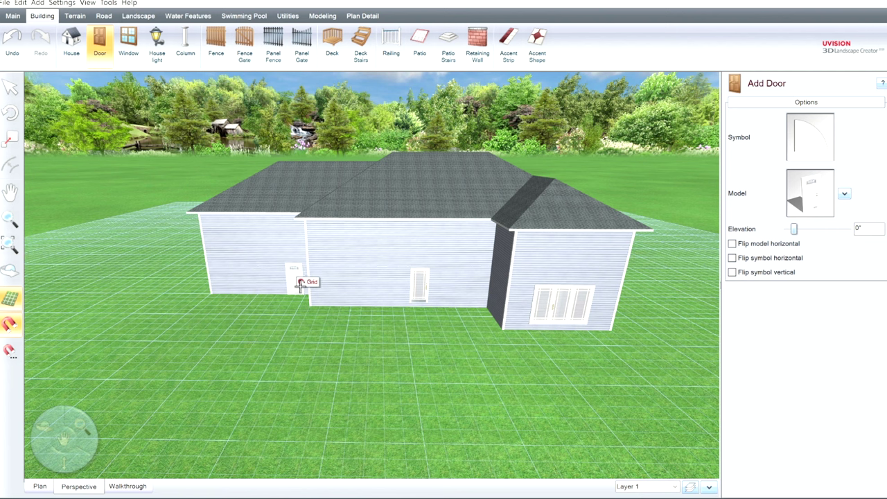
click(293, 275)
right_drag(292, 270, 339, 285)
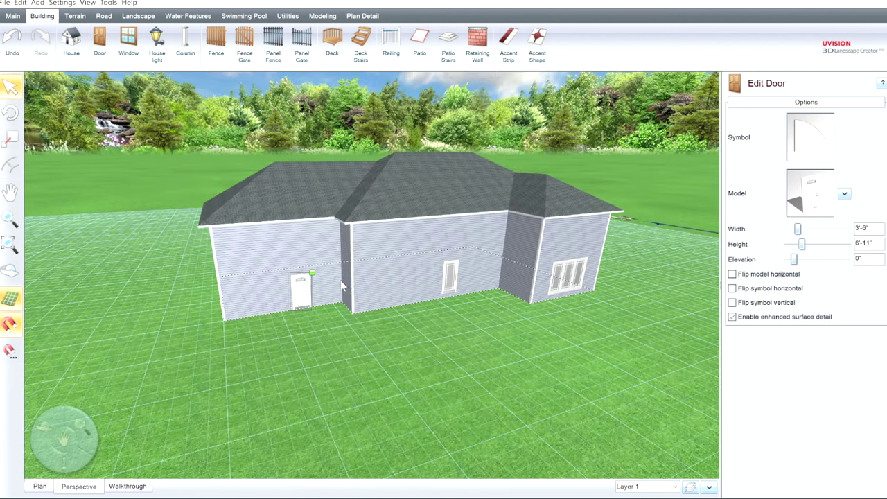
scroll(324, 287, up, 5)
middle_drag(270, 296, 316, 220)
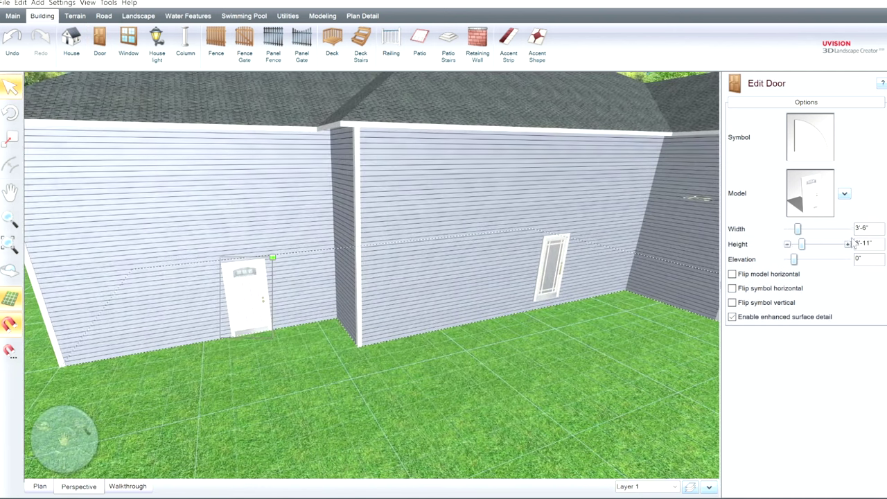
Change the entry door's plan symbol to the plain rectangle and set its elevation to 6"
click(800, 120)
click(790, 79)
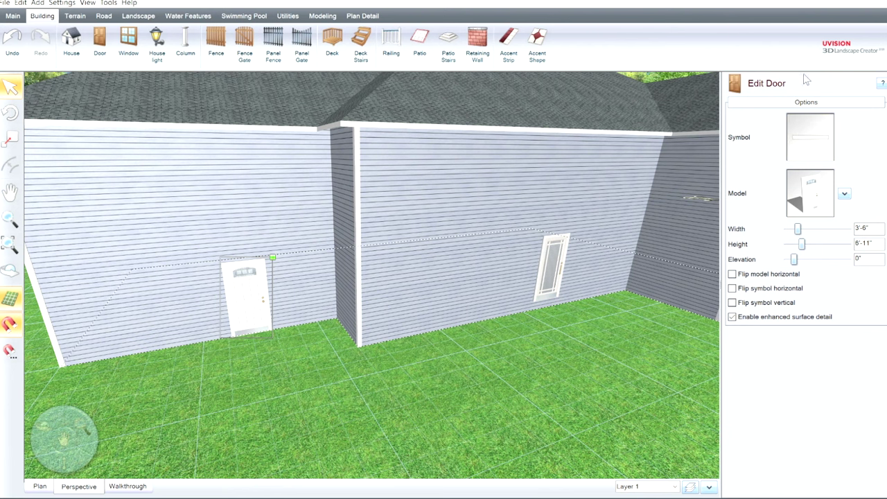
click(848, 260)
click(848, 259)
click(848, 259)
click(848, 259)
click(847, 259)
click(847, 260)
Add a gridded window on the middle wall between the outer corner and the single glass door
right_drag(463, 460, 537, 396)
scroll(481, 351, down, 3)
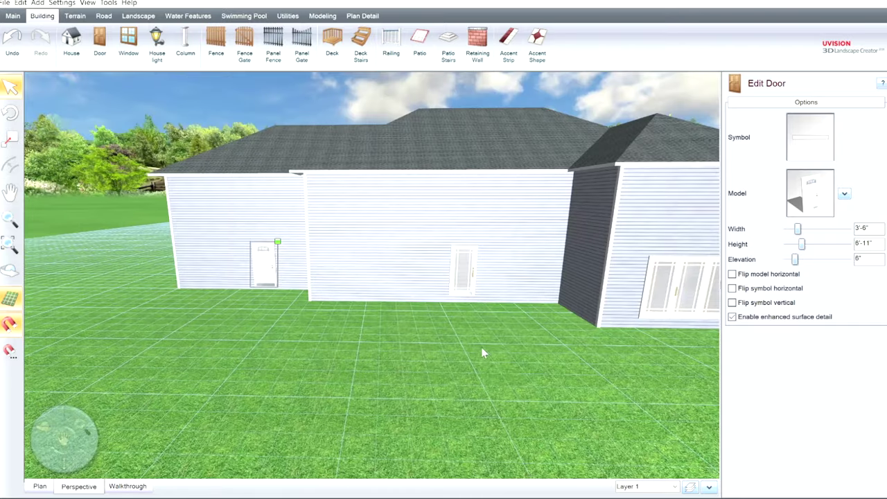
right_drag(481, 350, 485, 362)
scroll(486, 335, down, 2)
middle_drag(488, 339, 429, 339)
right_drag(430, 339, 465, 336)
click(128, 31)
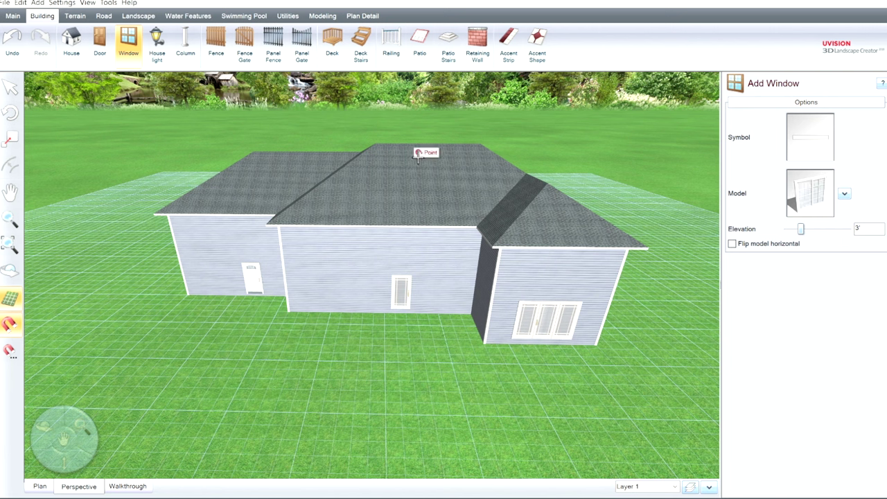
click(335, 267)
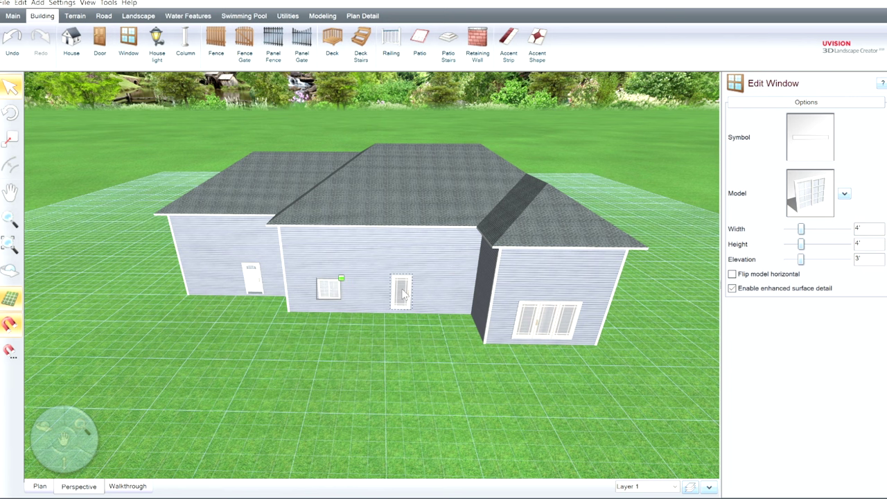
Add a second window on the other side of the glass door and enlarge it to 4'-8" wide and 4'-10" high
scroll(390, 305, up, 3)
scroll(404, 335, down, 2)
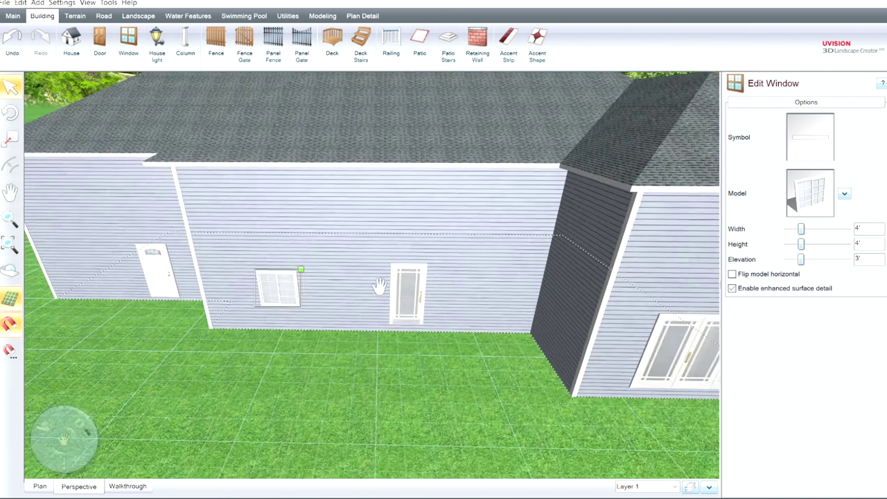
click(129, 42)
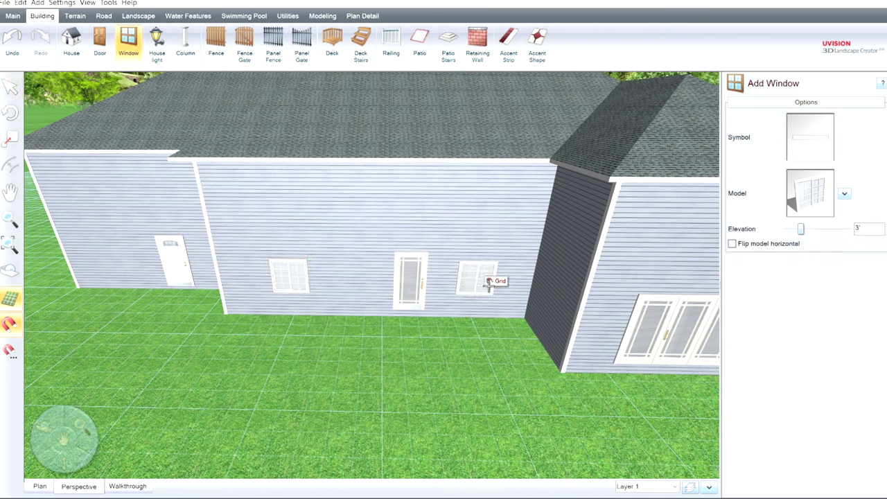
click(489, 285)
click(848, 228)
click(848, 227)
click(851, 241)
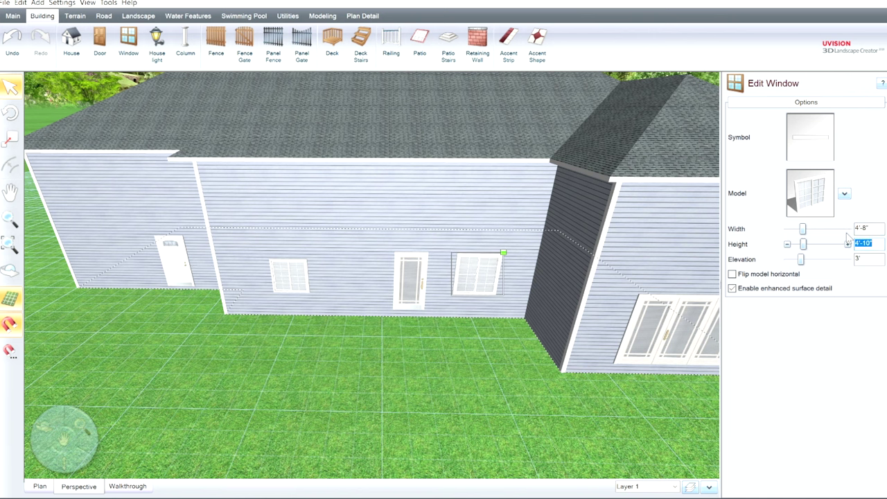
Add a window to the side wall of the projecting wing
middle_drag(474, 326, 509, 332)
click(129, 45)
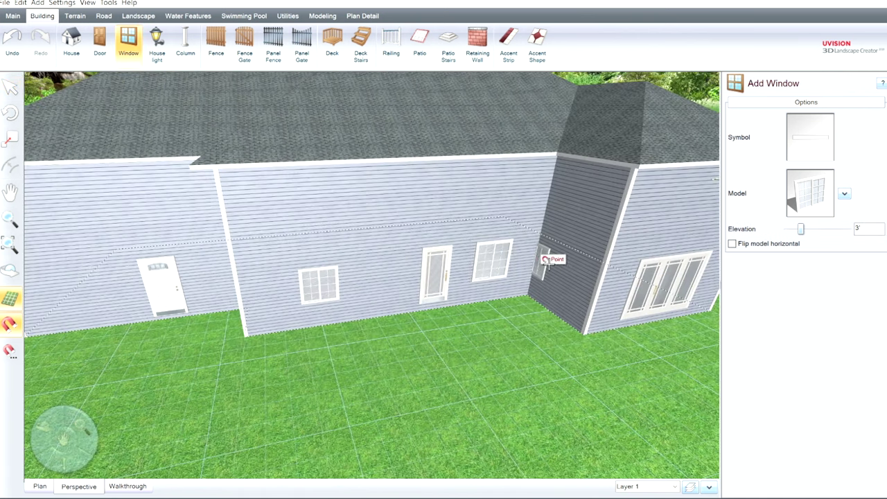
click(567, 267)
Add a window near the outer edge of the recessed wall and raise it to an elevation of 11'-9"
scroll(544, 352, up, 2)
mouse_move(544, 352)
middle_down()
mouse_move(546, 339)
mouse_move(545, 349)
middle_up()
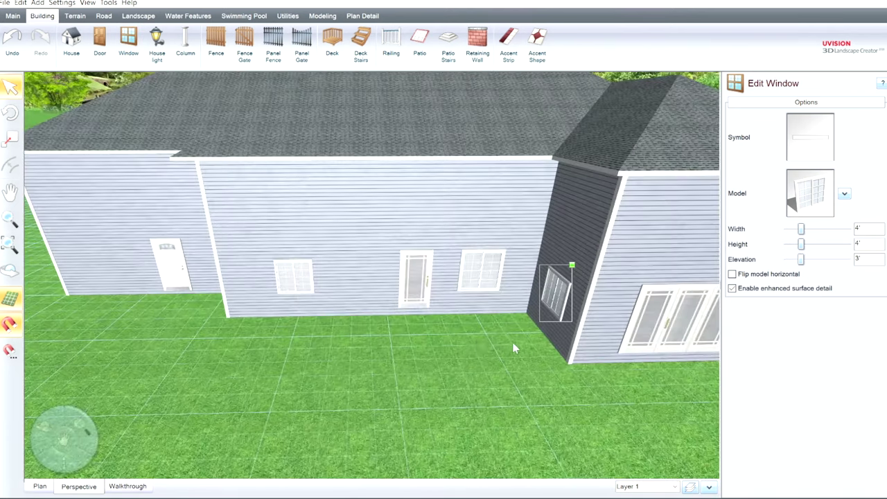
click(127, 33)
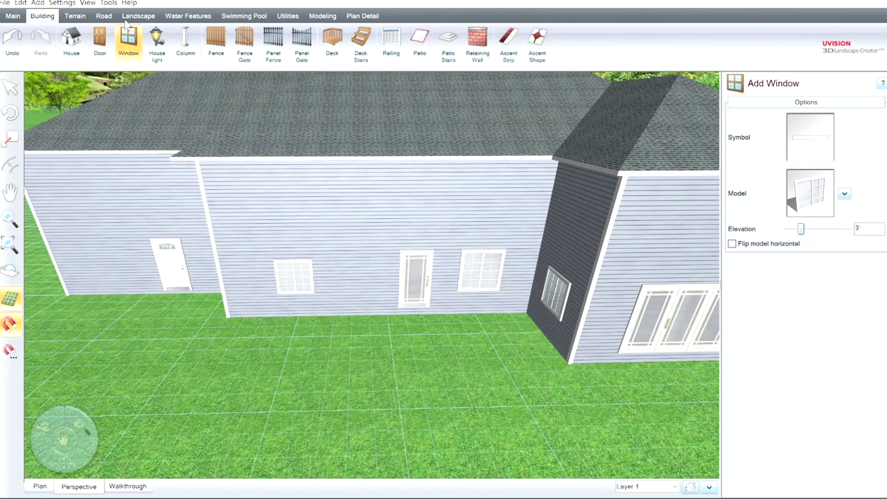
click(82, 227)
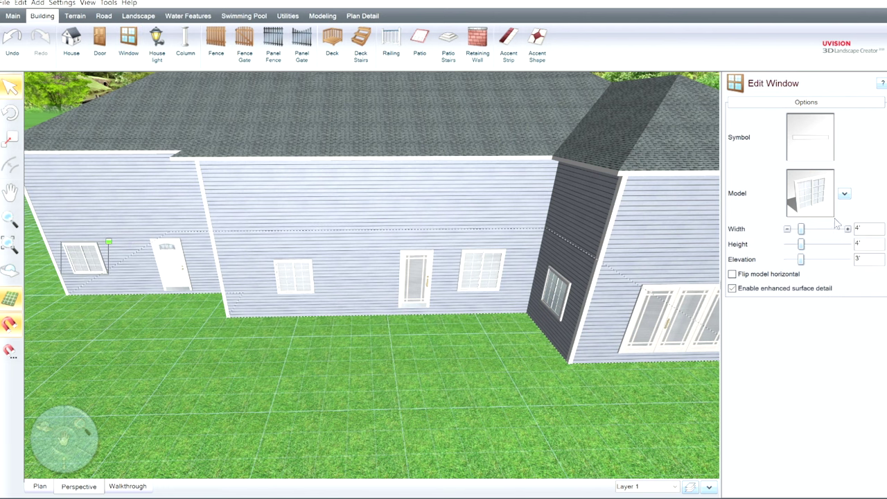
drag(848, 258, 848, 257)
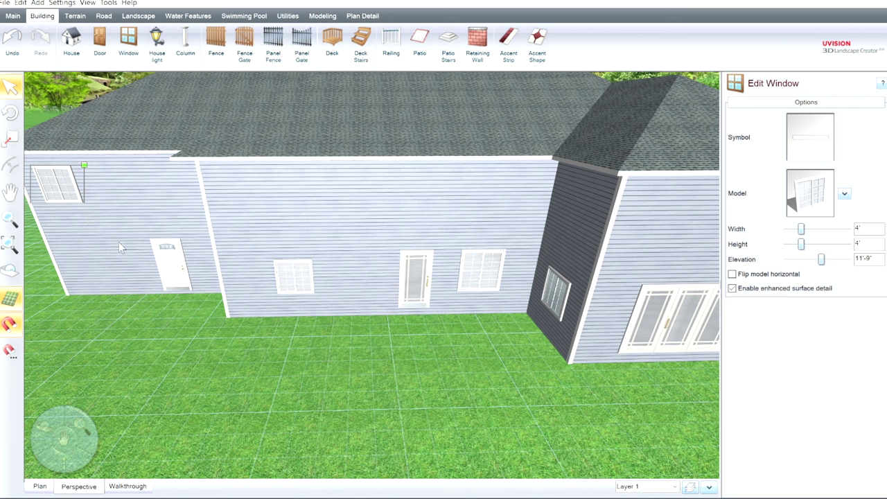
Copy the upper-storey window to the middle wall, placing one copy above each of the two lower windows
drag(62, 198, 306, 205)
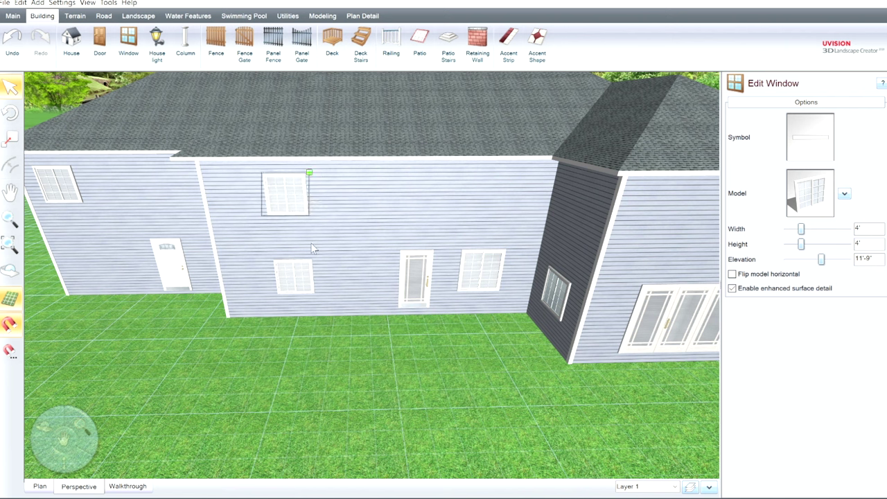
click(302, 206)
click(496, 196)
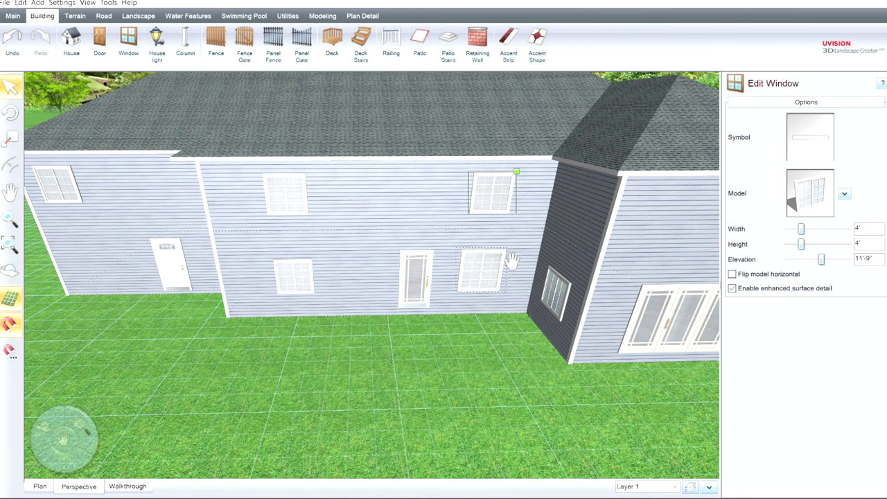
Place upper-storey window copies on the wing's side wall and, as a side-by-side pair, above the triple glass doors
middle_drag(504, 256, 395, 220)
click(222, 190)
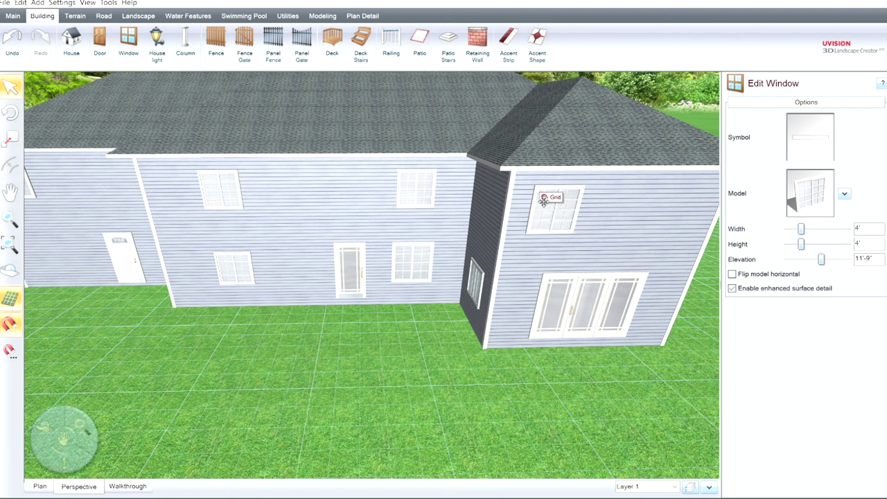
click(490, 206)
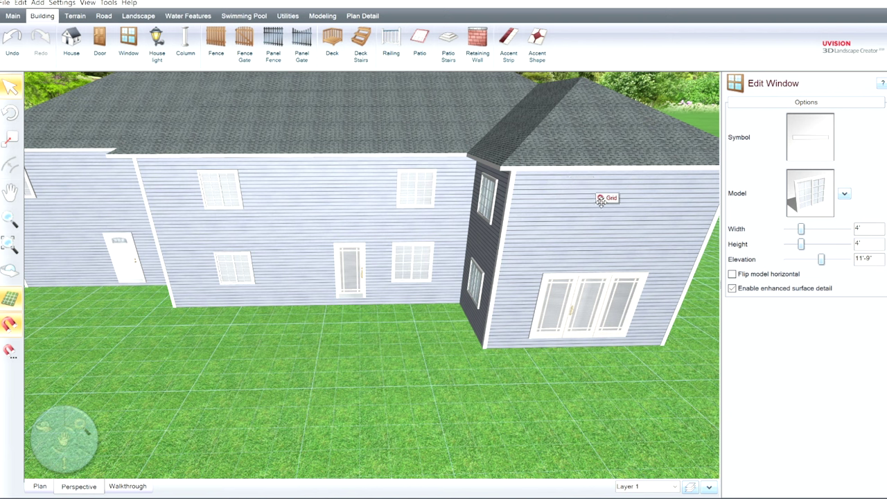
click(579, 208)
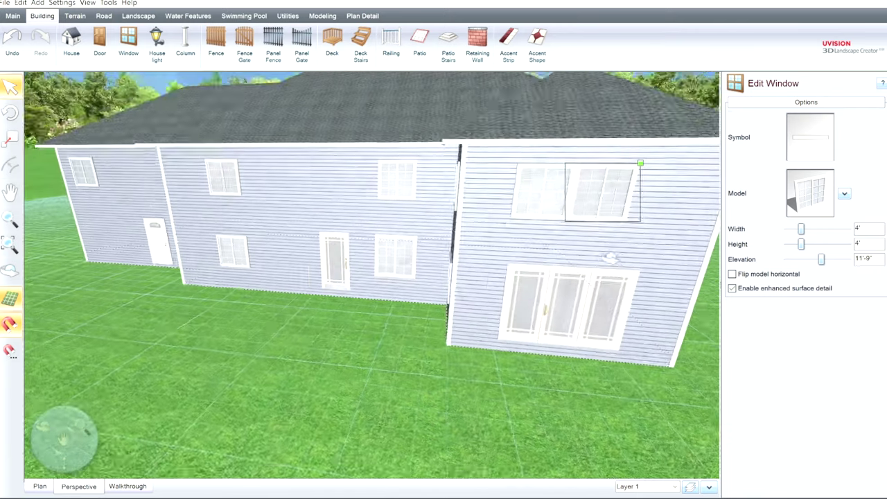
Examine the placement of the doors and windows across the house facade from several angles and distances
middle_drag(610, 258, 627, 260)
scroll(626, 260, down, 3)
mouse_move(438, 304)
middle_down()
mouse_move(458, 315)
mouse_move(455, 303)
middle_up()
scroll(451, 310, down, 3)
middle_drag(390, 314, 450, 339)
scroll(442, 292, up, 3)
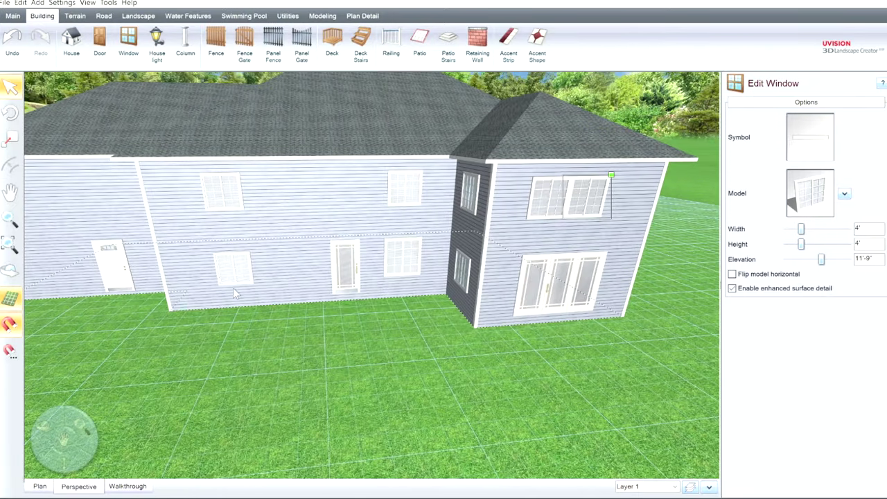
middle_drag(401, 357, 416, 359)
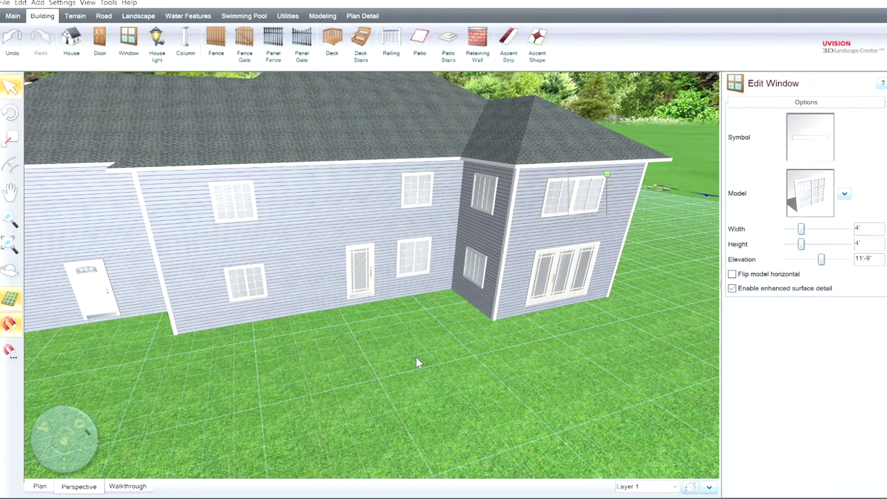
middle_drag(417, 357, 434, 356)
scroll(456, 334, down, 1)
drag(457, 338, 483, 356)
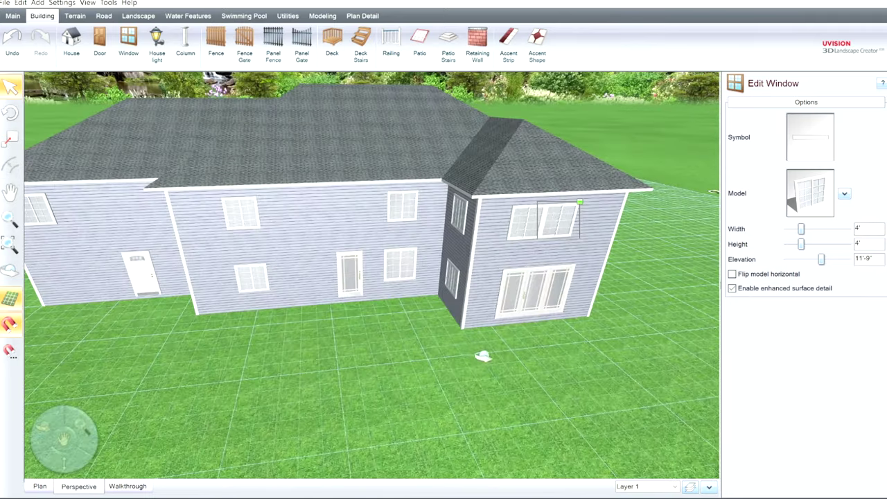
scroll(348, 331, down, 2)
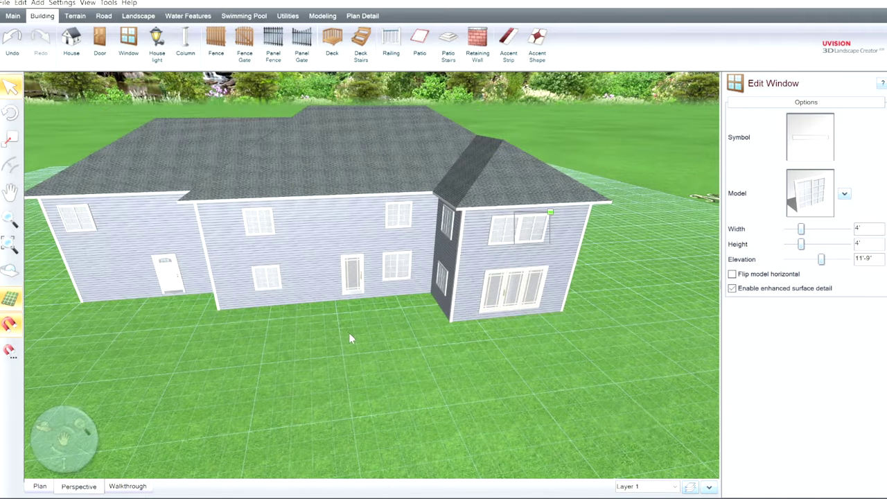
drag(349, 336, 368, 348)
scroll(365, 336, up, 2)
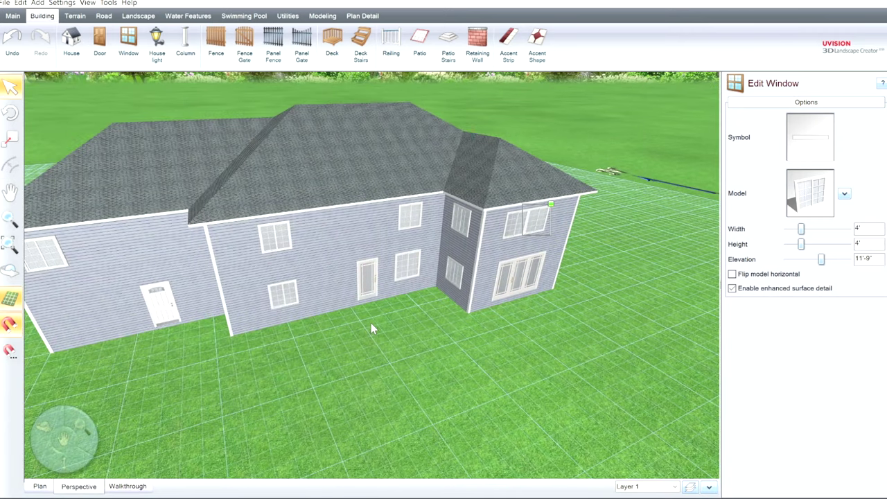
Draw an 18' by 16' rectangular deck in plan view, extending outward from the wing's end wall with the triple glass doors
click(45, 481)
middle_drag(408, 286, 265, 280)
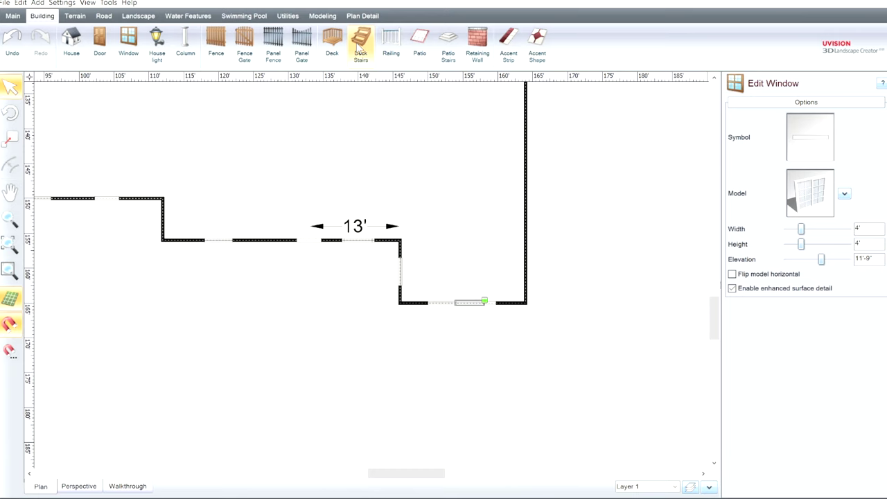
click(332, 43)
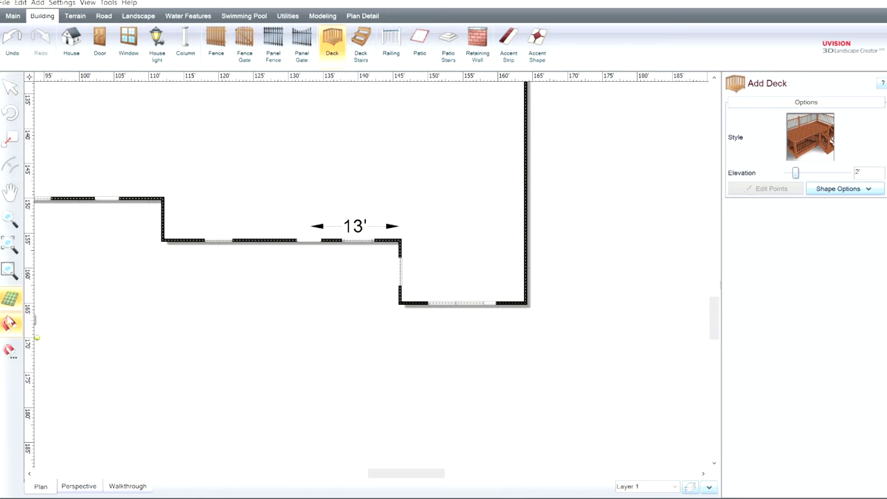
click(10, 321)
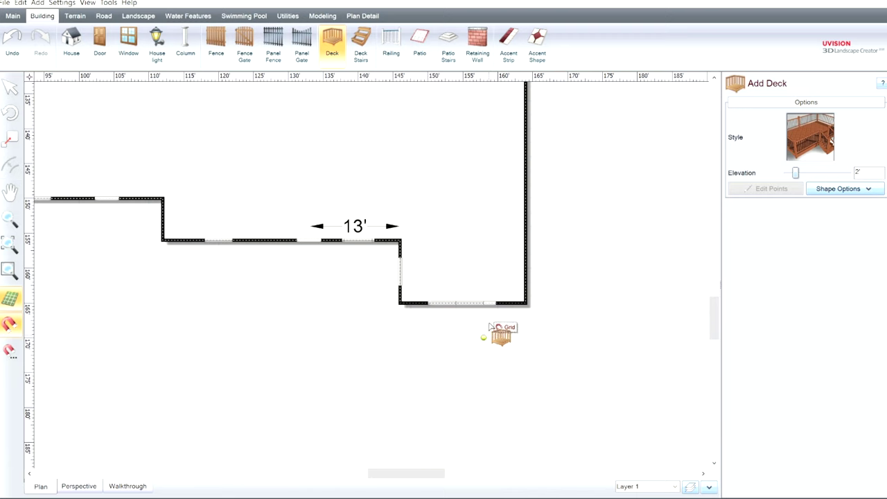
click(400, 303)
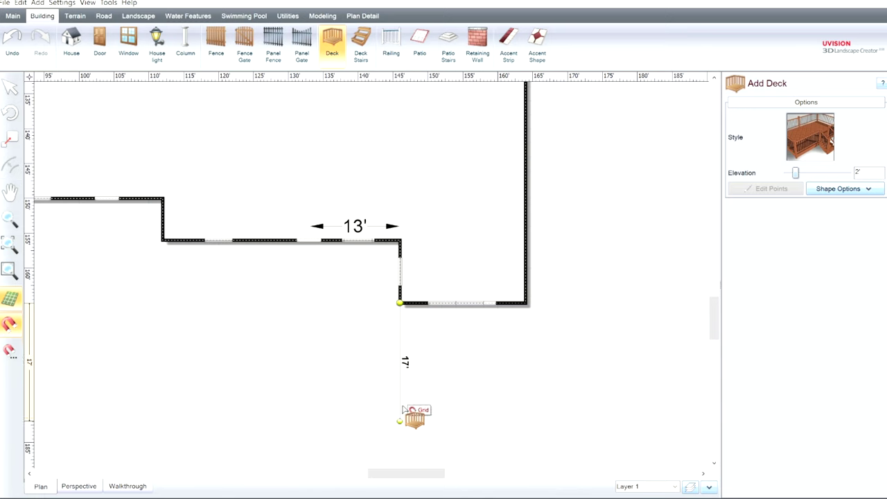
scroll(402, 408, up, 1)
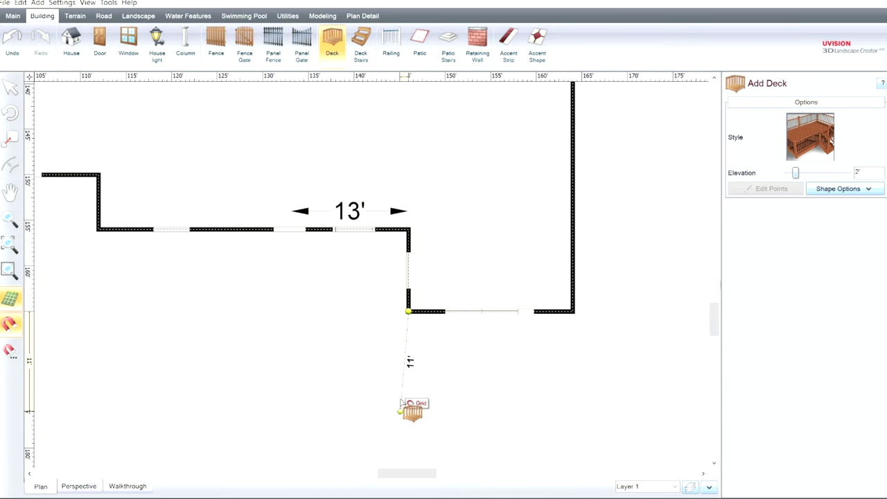
middle_drag(417, 423, 424, 317)
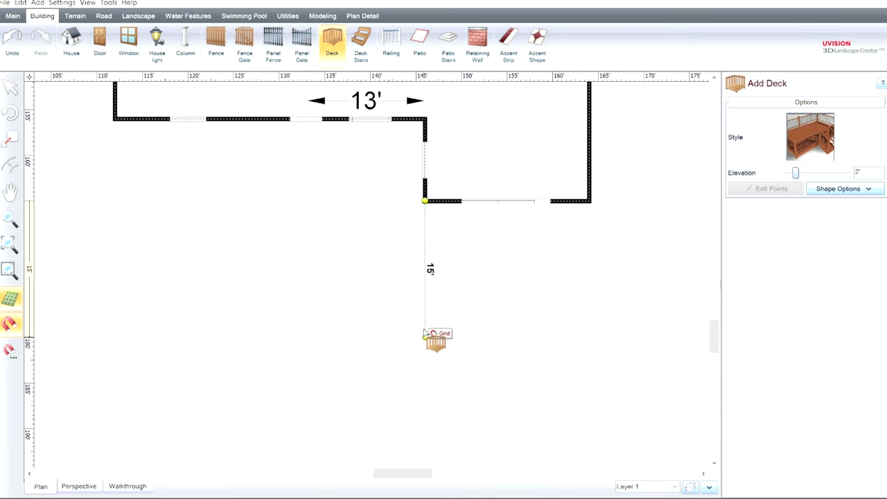
click(425, 344)
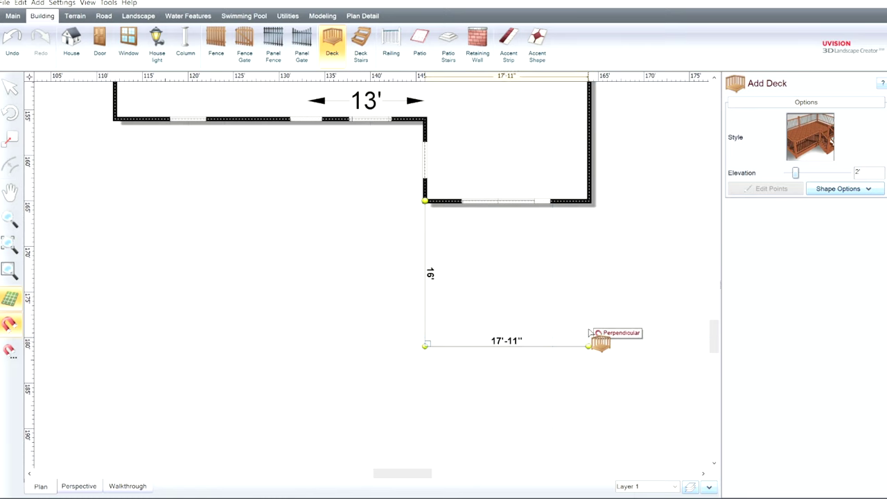
click(588, 345)
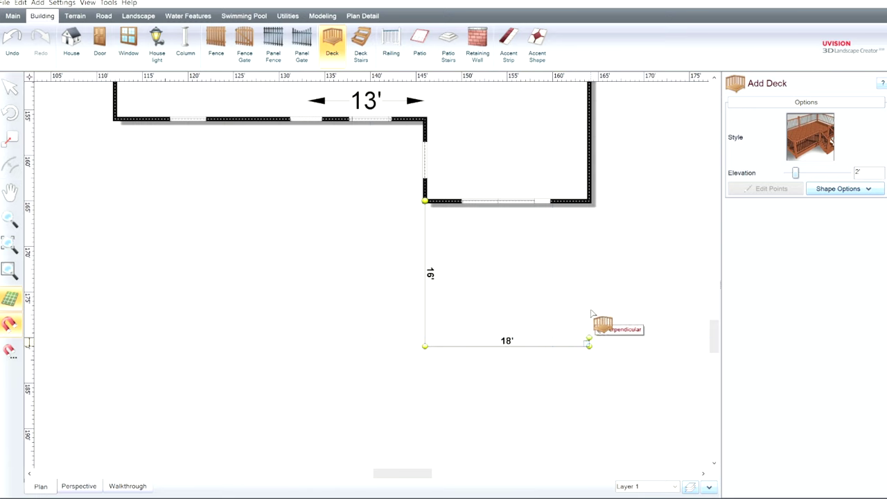
click(589, 200)
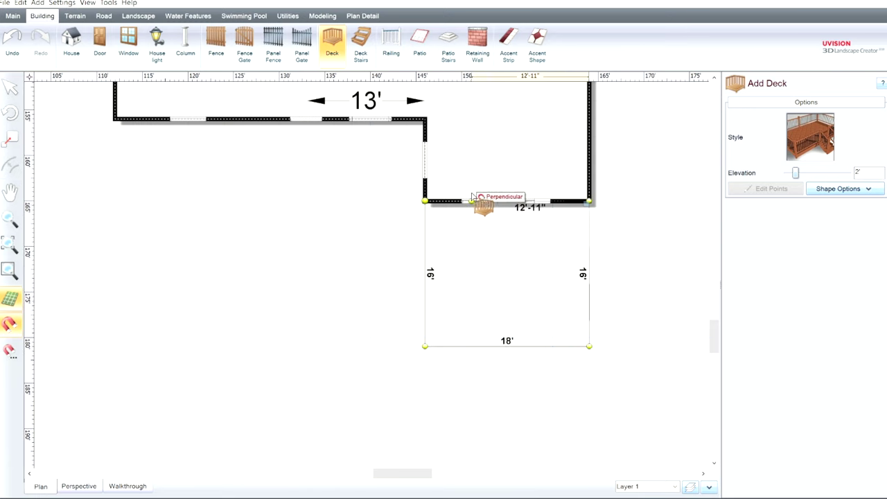
click(427, 201)
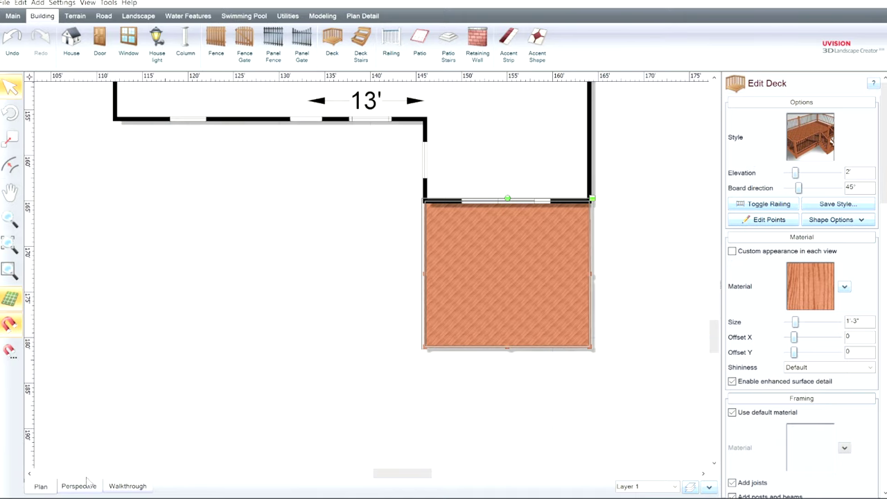
Set the deck's elevation to 1' in the perspective view
click(79, 486)
middle_drag(484, 395, 569, 360)
scroll(570, 360, up, 2)
right_drag(558, 336, 389, 263)
mouse_move(549, 307)
middle_down()
mouse_move(519, 307)
mouse_move(557, 305)
middle_up()
click(788, 172)
click(787, 173)
click(787, 173)
click(787, 172)
click(787, 173)
click(788, 173)
click(787, 173)
click(787, 172)
scroll(788, 162, down, 4)
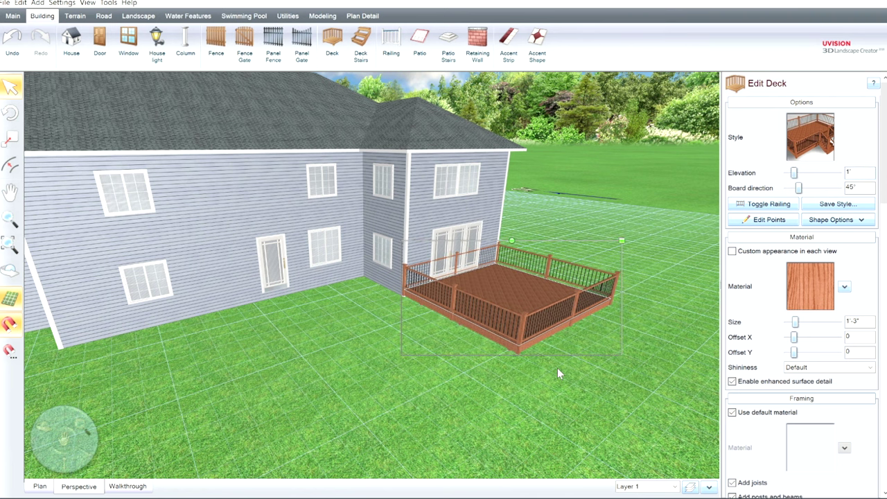
Remove the deck railing along the house wall in front of the triple glass doors
click(778, 202)
mouse_move(578, 309)
middle_down()
mouse_move(548, 345)
mouse_move(548, 327)
mouse_move(570, 316)
middle_up()
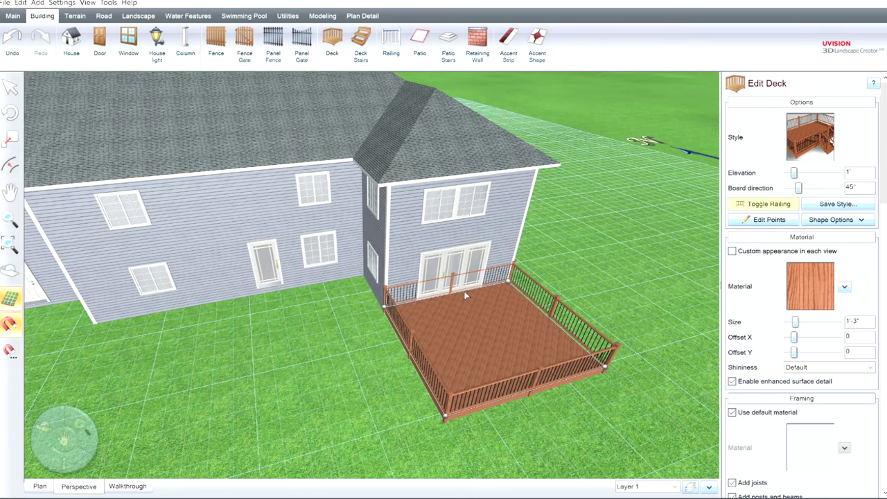
right_drag(457, 283, 542, 335)
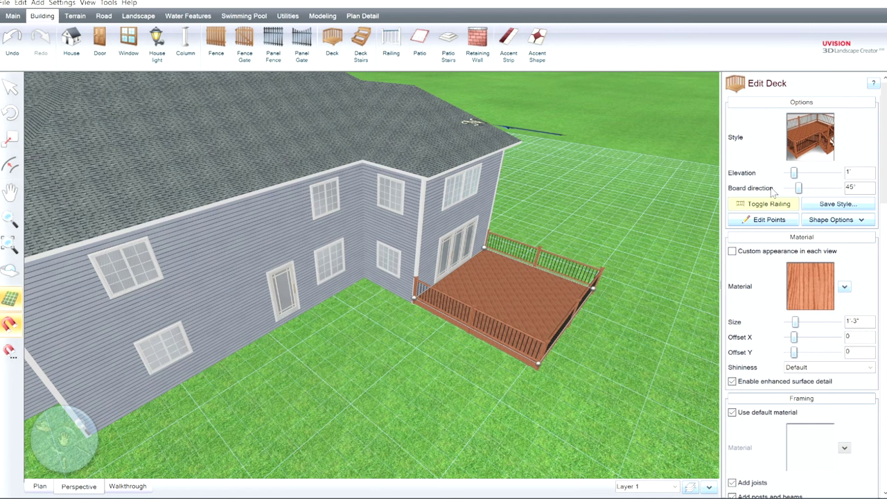
right_drag(547, 297, 561, 303)
middle_drag(544, 291, 608, 308)
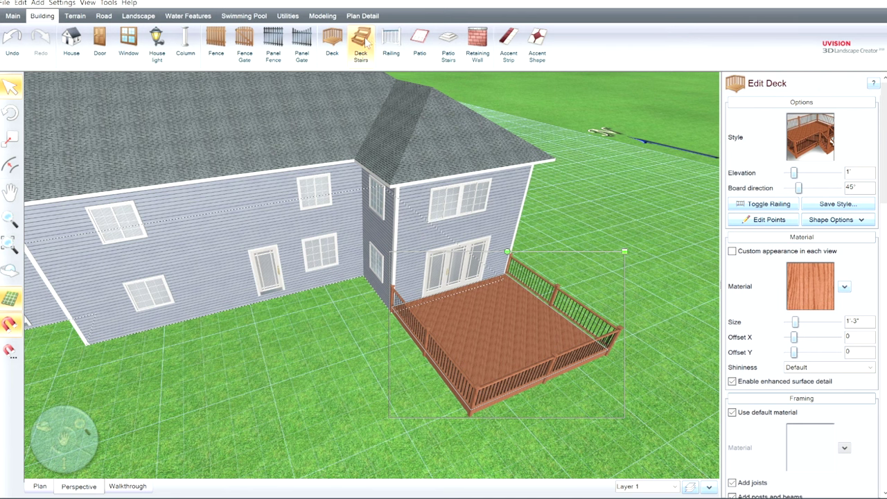
Add deck stairs on the deck's outer side edge, close to the corner of the house
click(360, 28)
middle_drag(565, 337, 297, 357)
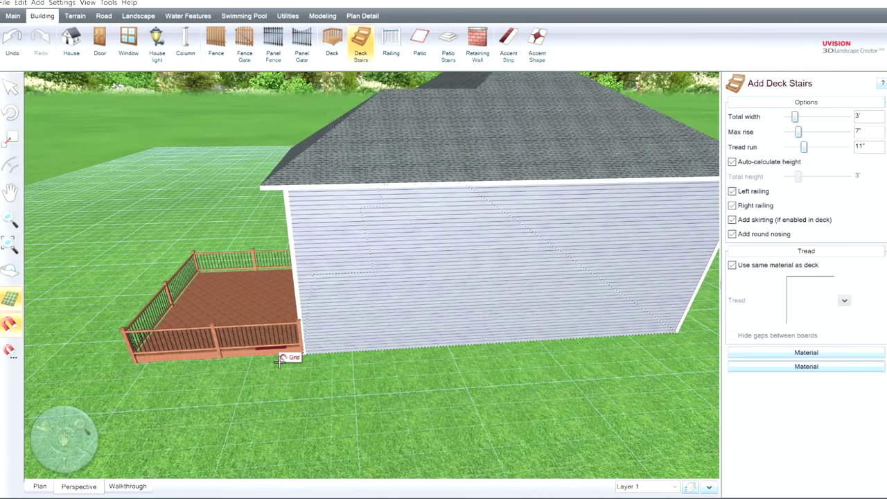
click(281, 359)
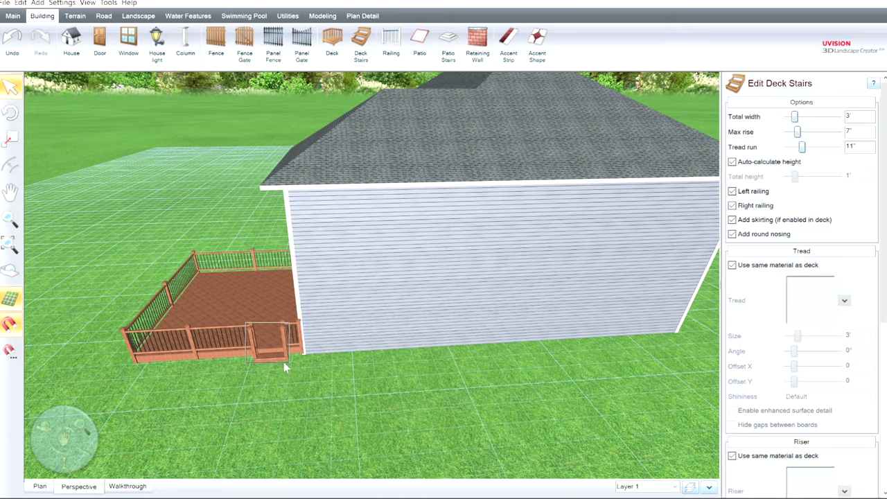
scroll(291, 371, up, 2)
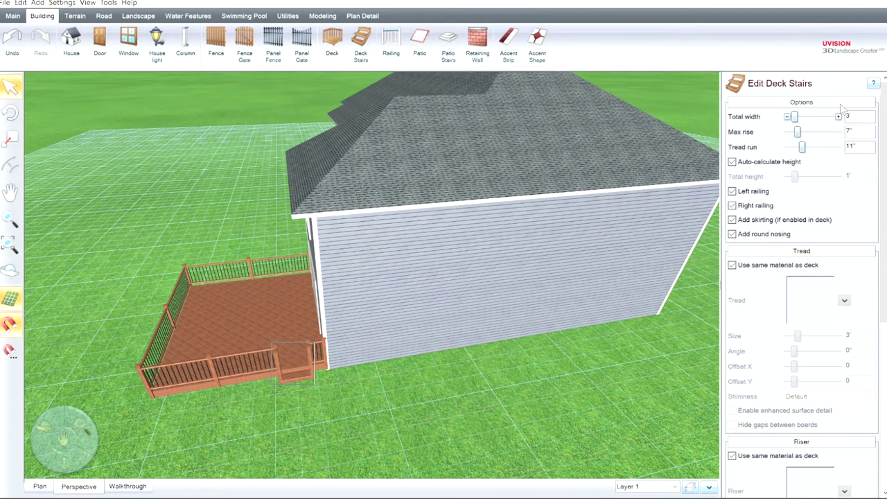
Widen the deck stairs to a total width of 5'-8"
click(839, 115)
click(840, 116)
click(839, 115)
click(839, 115)
click(839, 116)
click(838, 115)
click(839, 115)
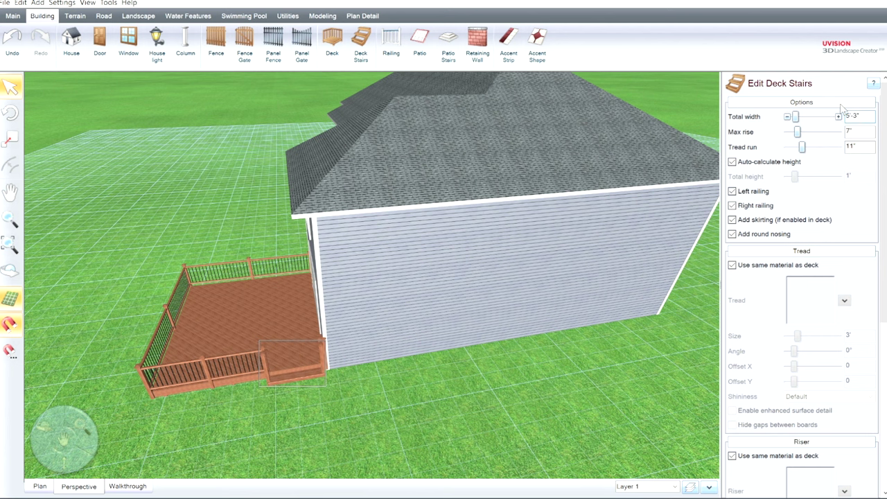
click(839, 115)
click(839, 115)
click(838, 115)
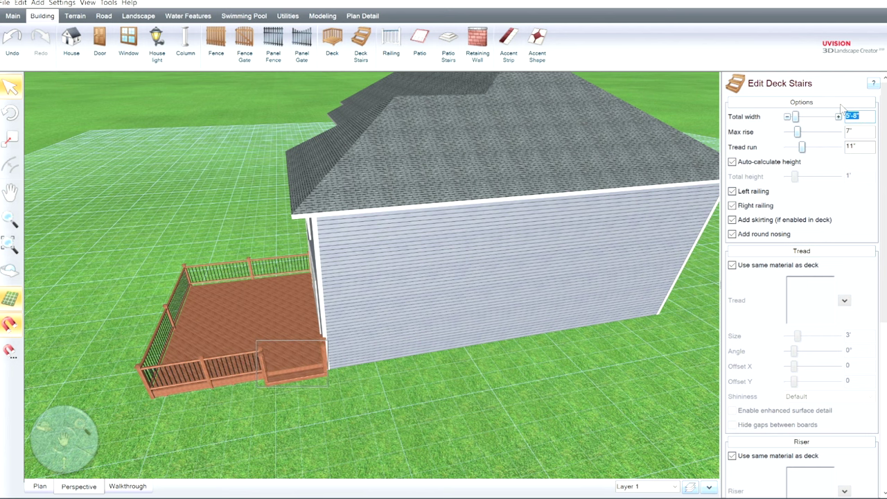
Examine the widened stairs and the deck railing from both sides of the house
right_drag(329, 340, 379, 330)
scroll(380, 330, up, 3)
middle_drag(453, 377, 365, 344)
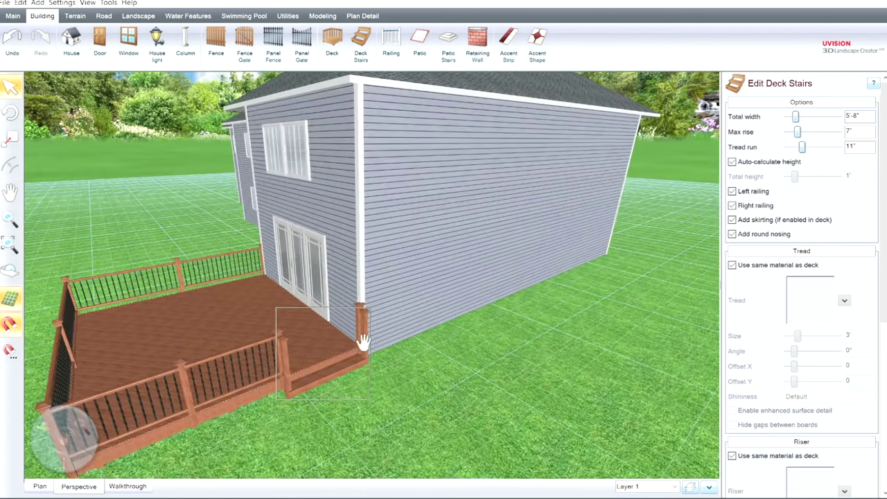
right_drag(365, 346, 414, 386)
middle_drag(414, 386, 563, 335)
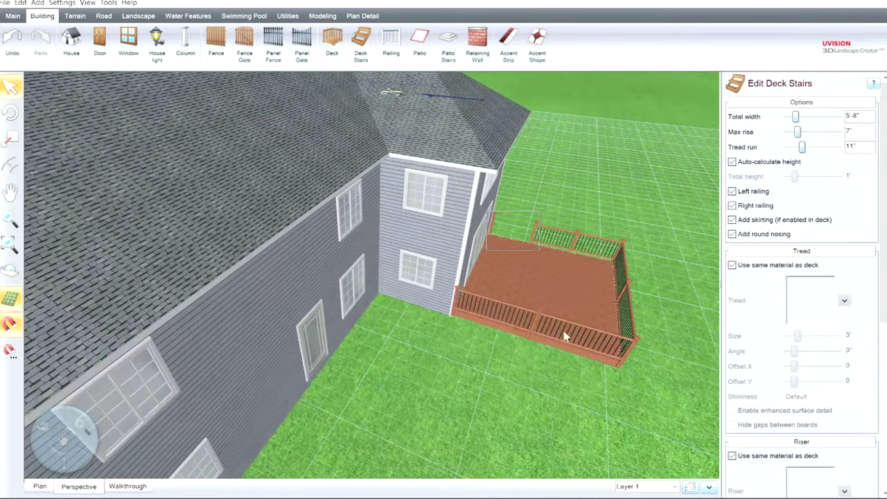
middle_drag(531, 368, 407, 271)
middle_drag(427, 340, 259, 303)
middle_drag(381, 318, 418, 296)
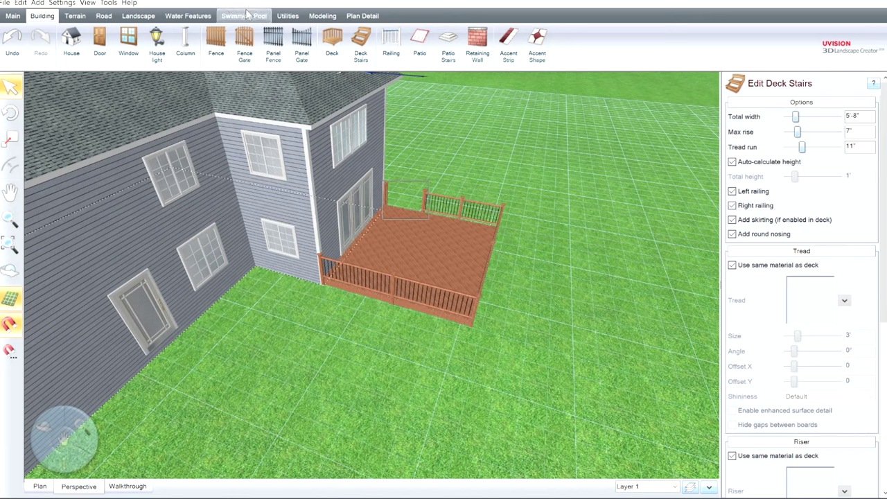
Insert a point 3'-11" from the outer corner on the deck's side opposite the stairs and remove the railing along the 12'-1" section
click(451, 255)
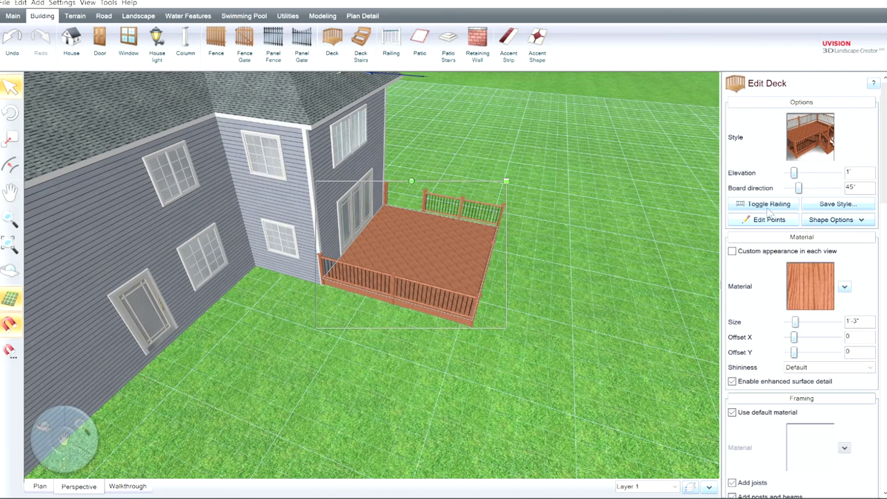
click(769, 218)
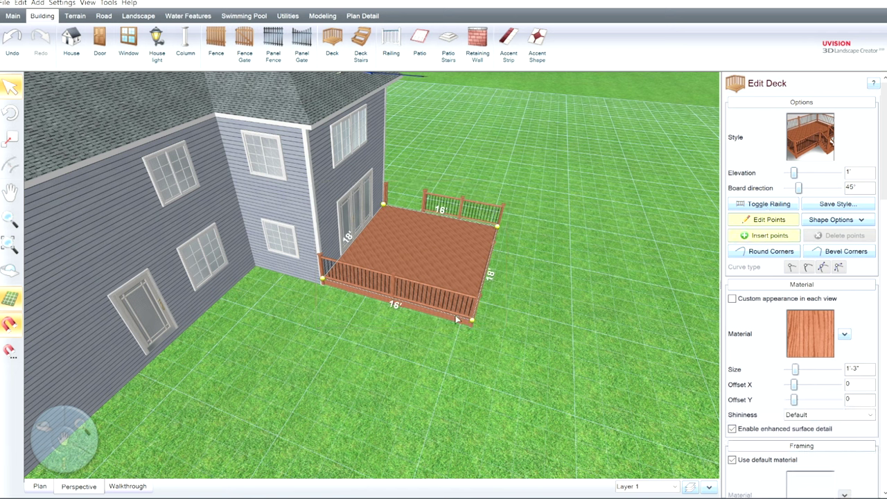
click(432, 305)
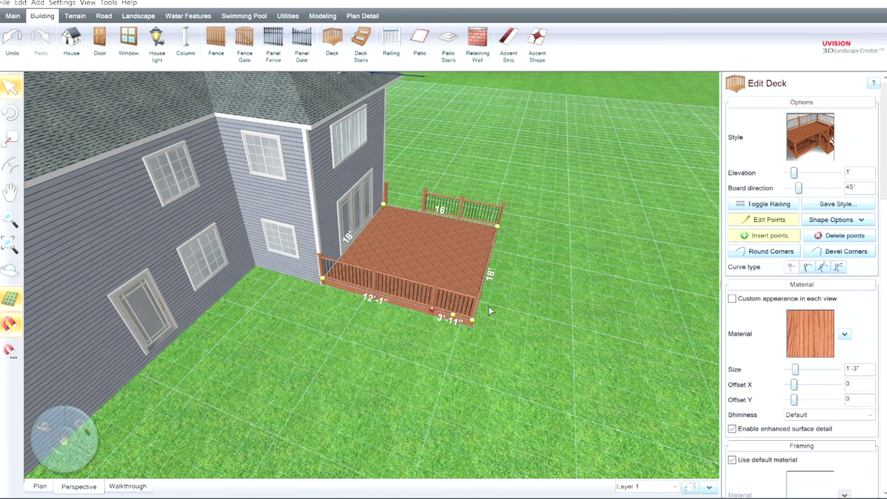
click(771, 205)
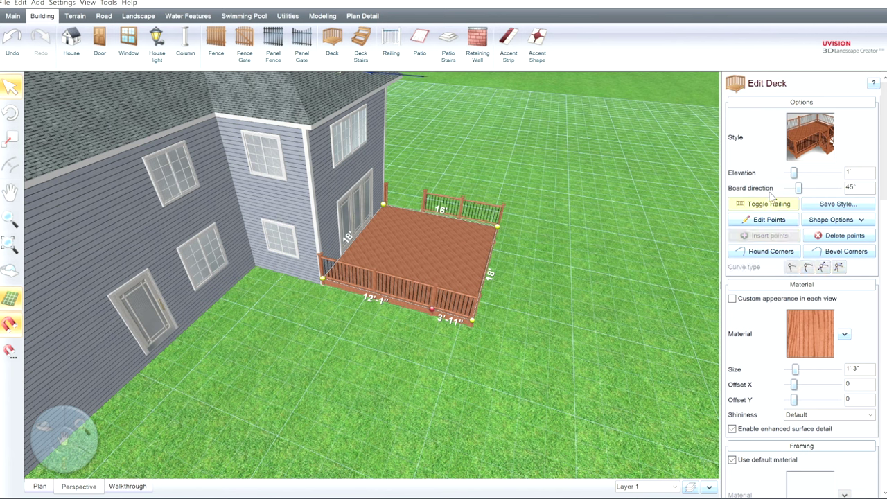
click(402, 291)
right_drag(560, 320, 522, 350)
click(790, 201)
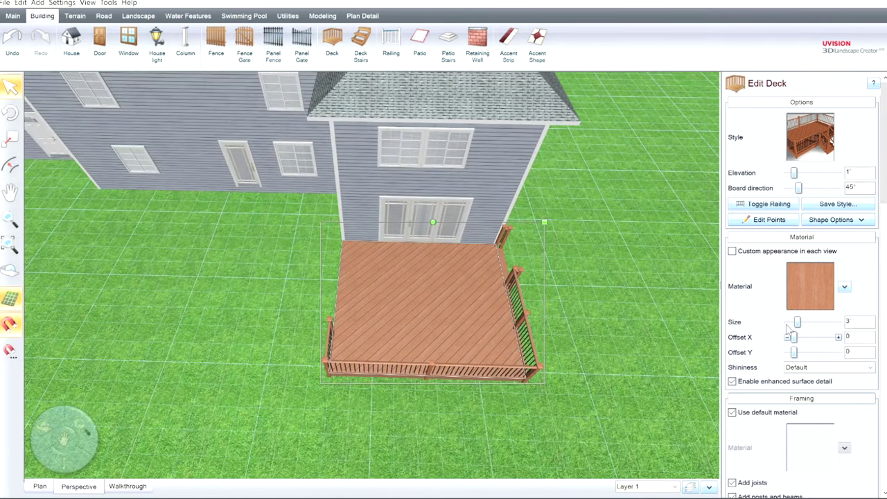
Set the deck's board direction to 90°
drag(799, 185, 809, 181)
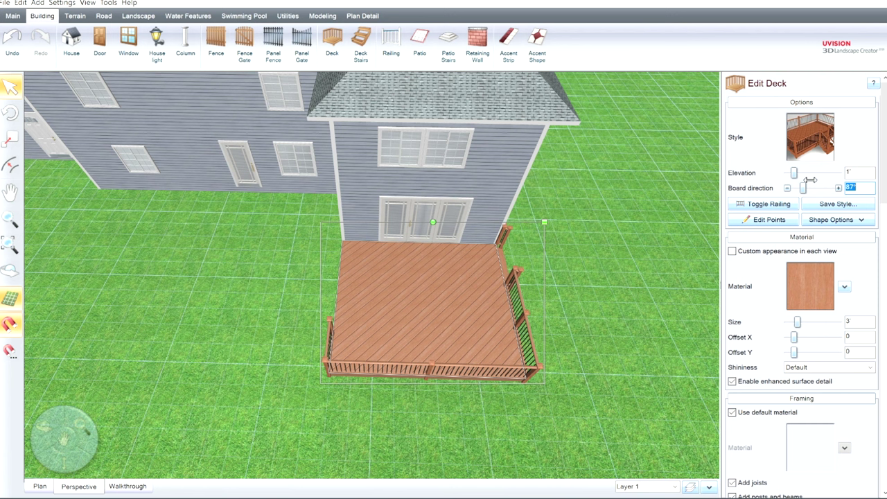
click(839, 187)
click(839, 187)
click(839, 187)
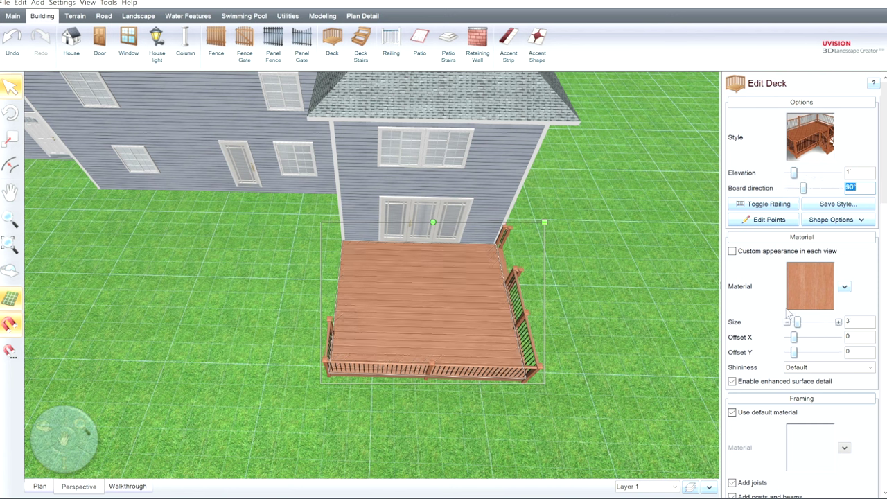
Set the deck board material's size to 2' and check the board pattern from above and from the front
middle_drag(443, 347, 531, 360)
scroll(531, 360, up, 2)
right_drag(488, 302, 374, 278)
middle_drag(375, 277, 390, 269)
right_drag(390, 269, 834, 273)
click(788, 322)
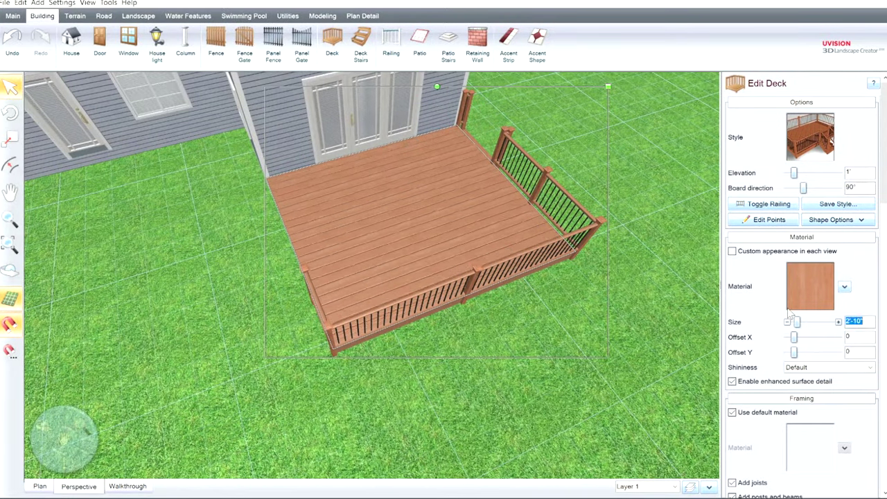
click(787, 322)
middle_drag(431, 255, 467, 267)
right_drag(420, 259, 388, 264)
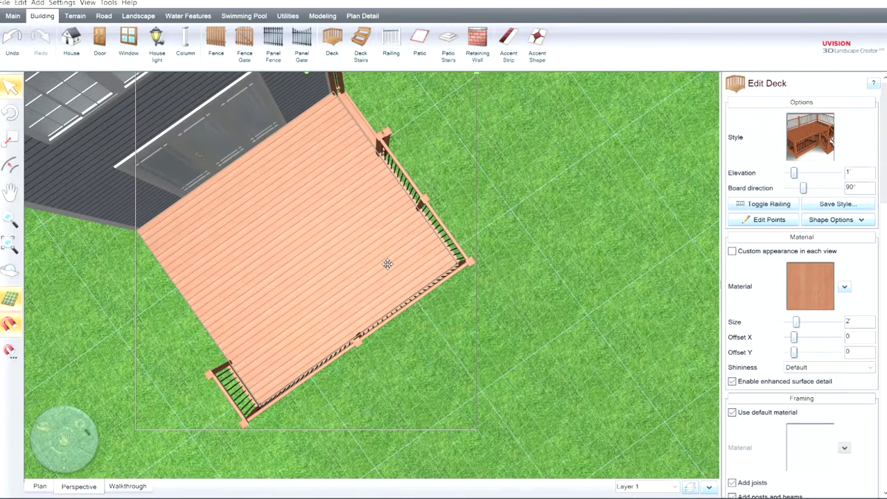
right_drag(334, 227, 404, 220)
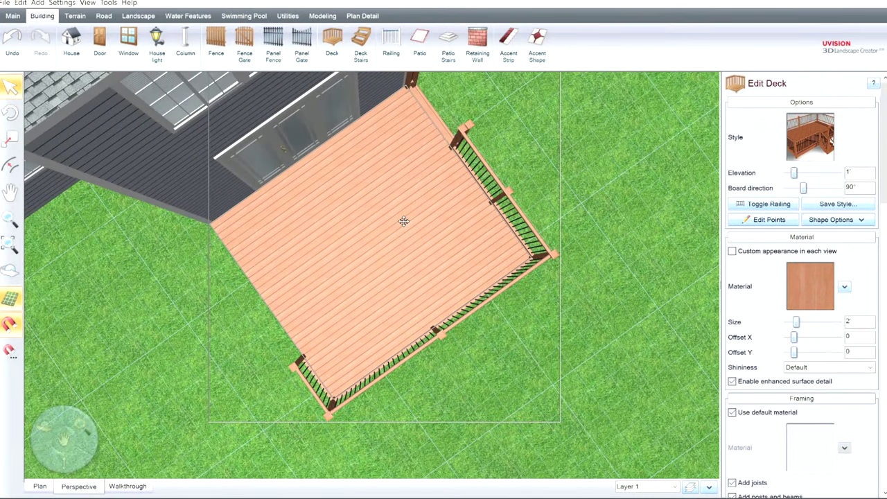
right_drag(405, 220, 443, 282)
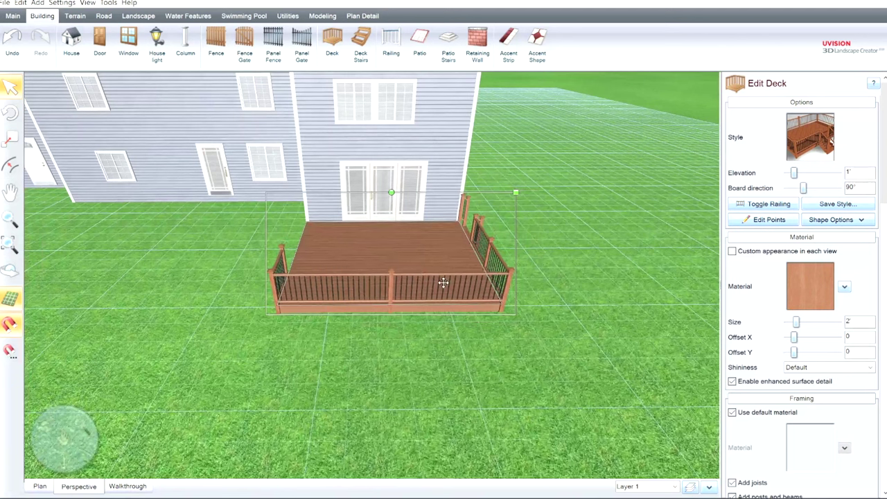
Set the deck's railing post placement to Inside
scroll(769, 255, down, 5)
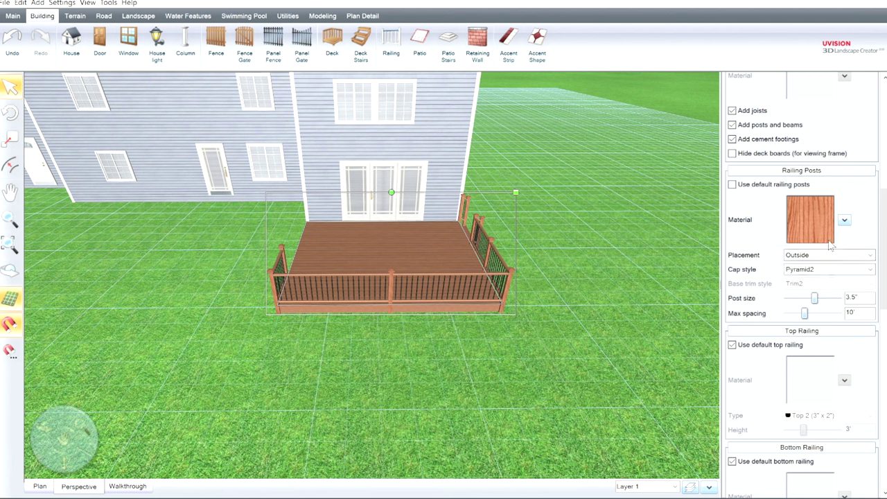
click(812, 258)
click(812, 264)
middle_drag(535, 301, 483, 337)
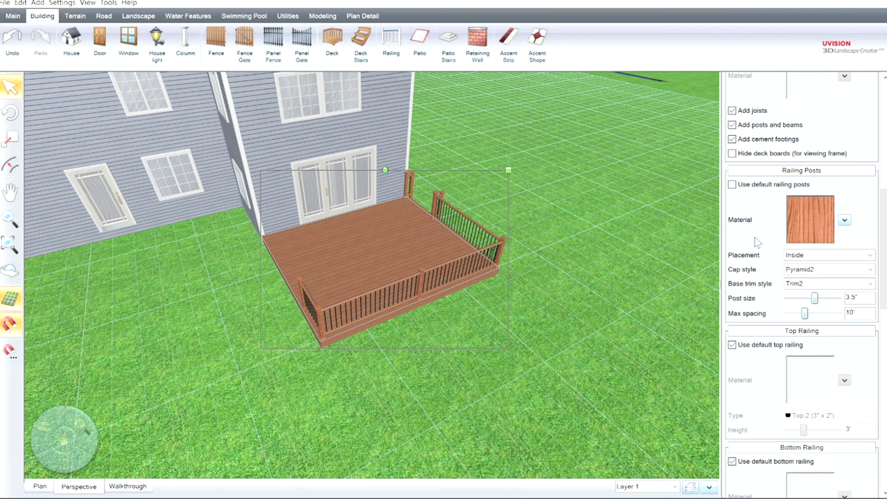
Give the deck's railing posts a black material and set their cap style to Flush with railing
click(333, 323)
middle_drag(395, 328, 381, 291)
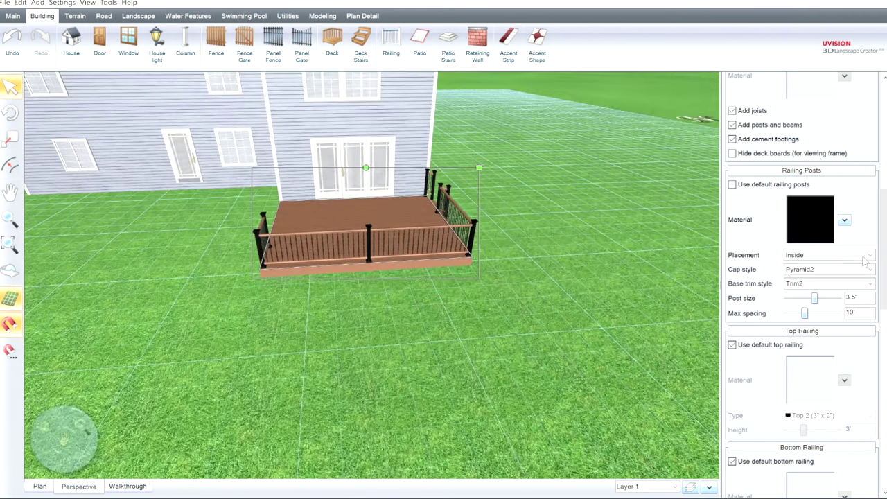
click(826, 277)
middle_drag(410, 308, 469, 320)
middle_drag(595, 255, 671, 335)
Change the deck's balusters to the plain straight black model and set their width to 1"
drag(884, 258, 883, 361)
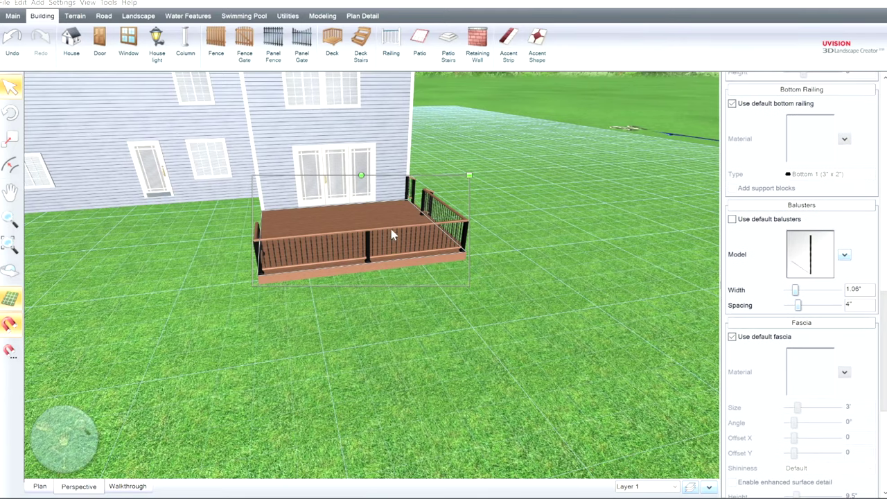
middle_drag(442, 291, 474, 305)
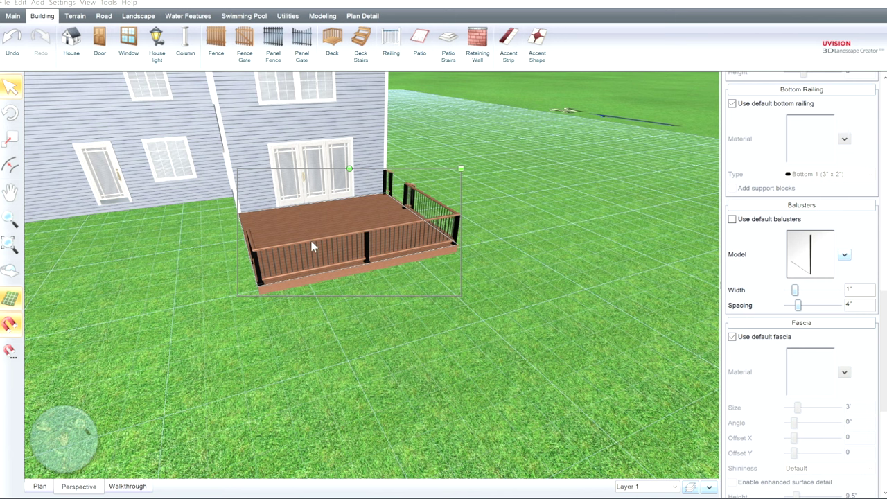
right_drag(373, 348, 376, 328)
Override the default bottom railing with a black material and the Bottom 15 (2" x 2") type
mouse_move(884, 350)
mouse_down()
mouse_move(885, 425)
mouse_move(885, 357)
mouse_up()
scroll(794, 238, up, 5)
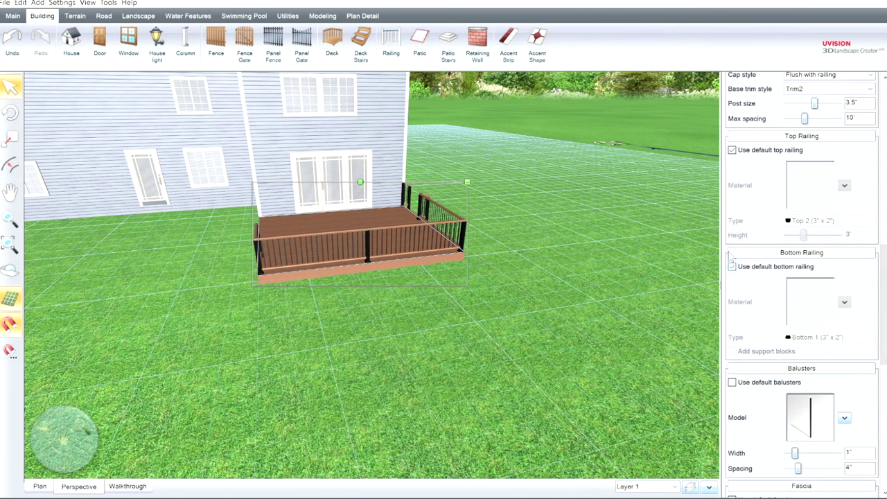
click(732, 266)
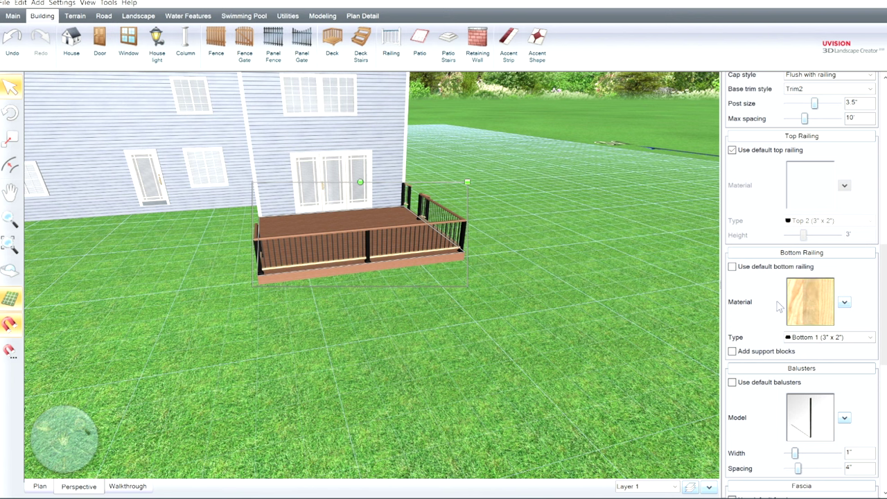
click(329, 322)
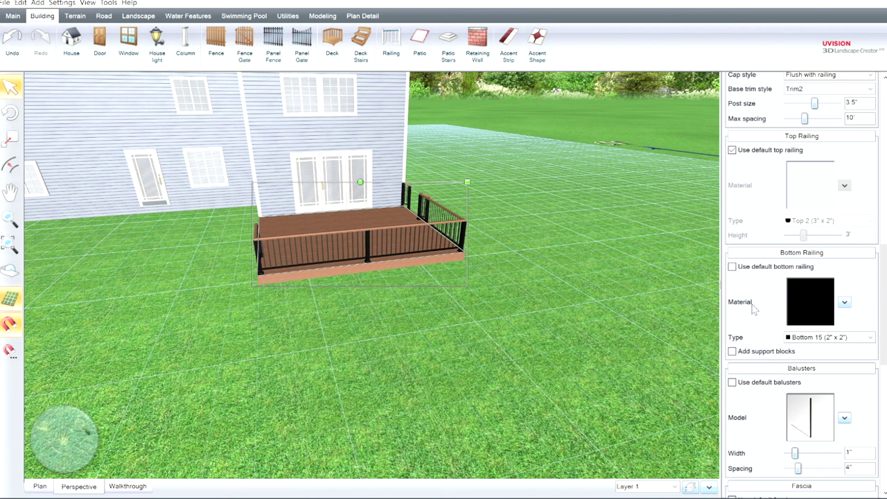
Override the deck's default top railing and set its type to Top 21 (6" x 2")
scroll(867, 340, down, 5)
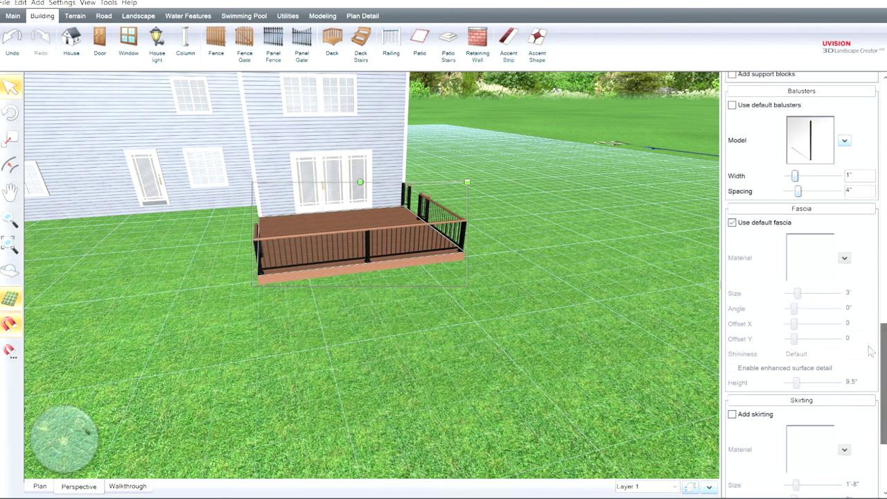
drag(882, 355, 882, 234)
click(733, 295)
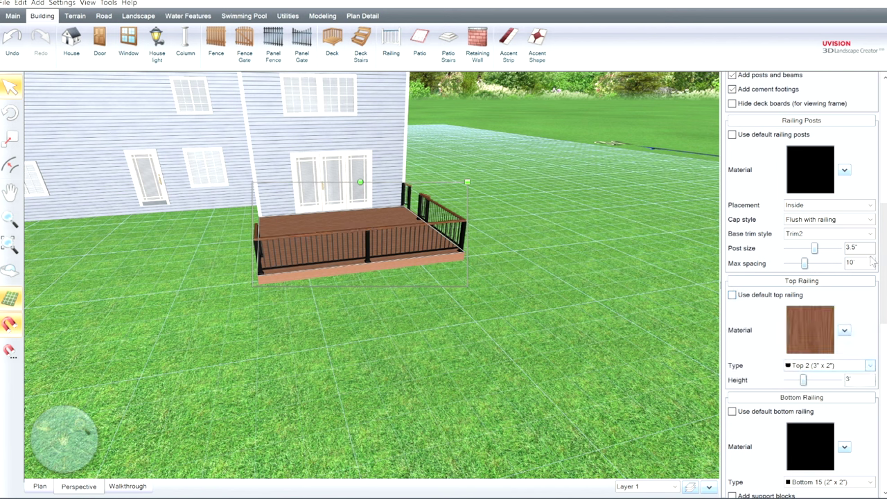
click(838, 316)
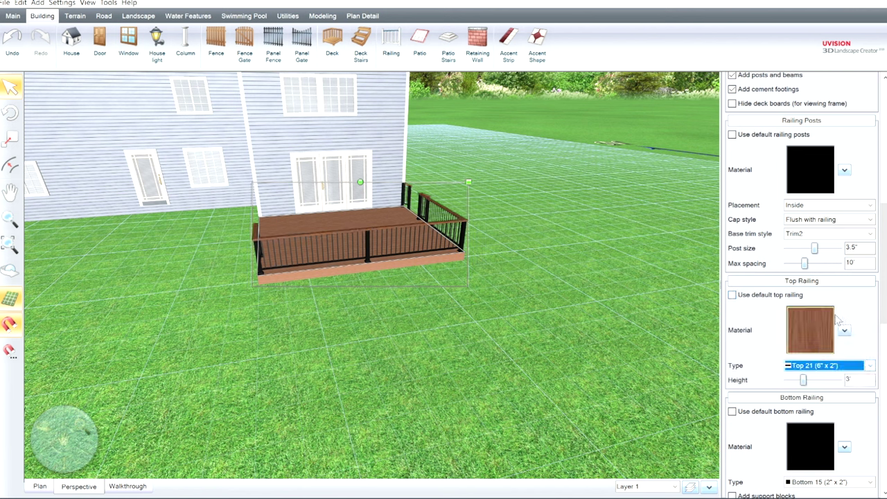
middle_drag(393, 291, 477, 289)
drag(477, 289, 567, 283)
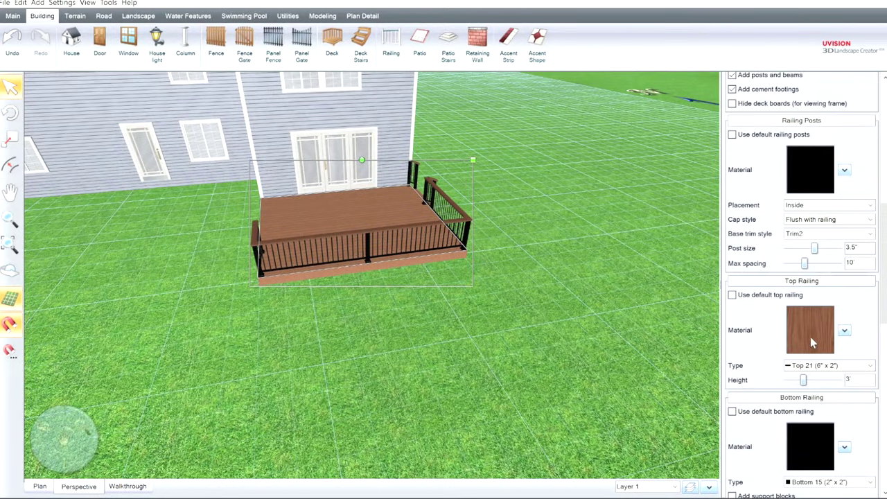
middle_drag(373, 267, 395, 270)
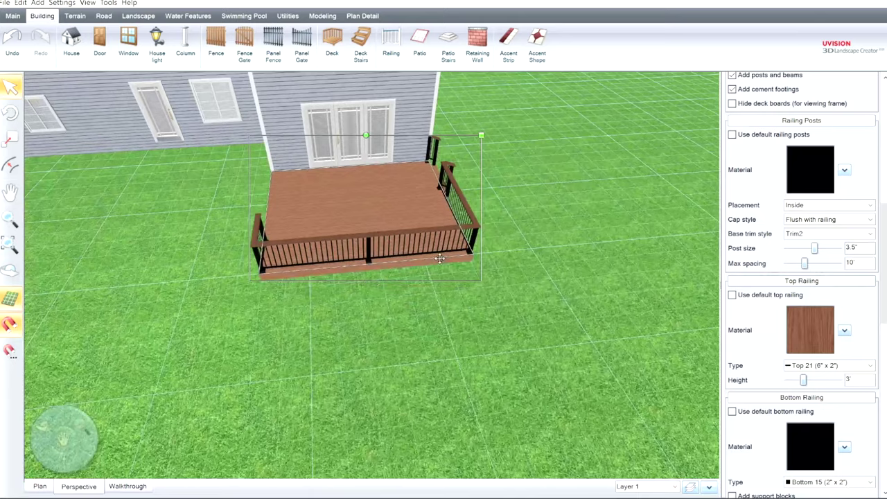
drag(425, 233, 543, 264)
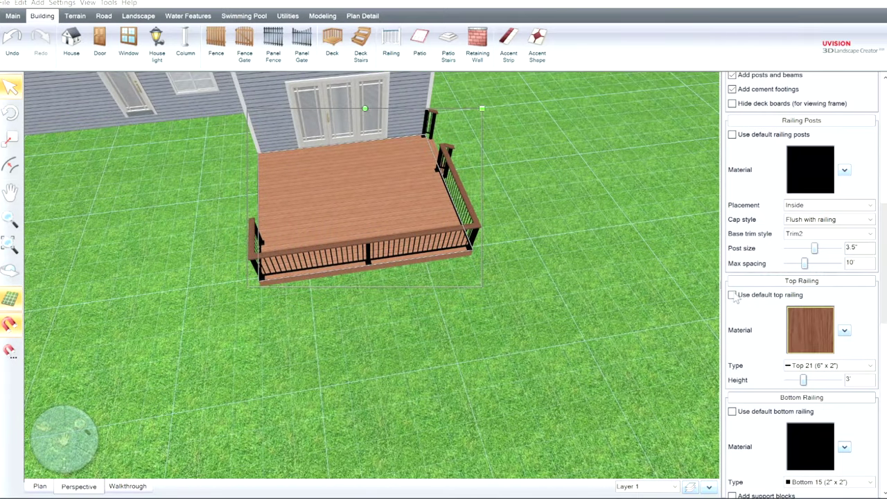
Change the top railing's material to a darker brown wood grain
drag(492, 359, 430, 120)
mouse_move(505, 295)
mouse_down()
mouse_move(475, 279)
mouse_move(531, 265)
mouse_move(503, 279)
mouse_move(502, 295)
mouse_up()
middle_drag(466, 281, 512, 266)
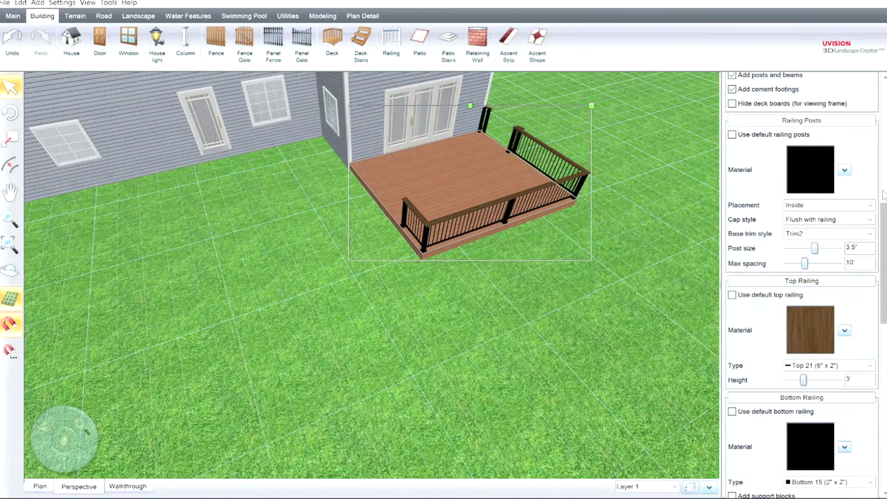
In plan view, draw a 10" wide accent strip along the deck's three open sides, 16', 18' and 16' long
drag(883, 276, 883, 296)
click(457, 280)
drag(457, 280, 447, 318)
drag(548, 132, 353, 236)
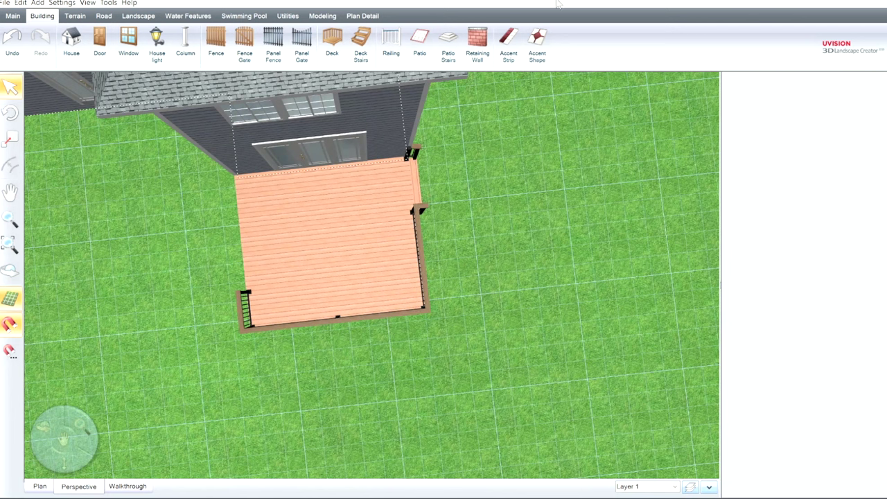
click(509, 43)
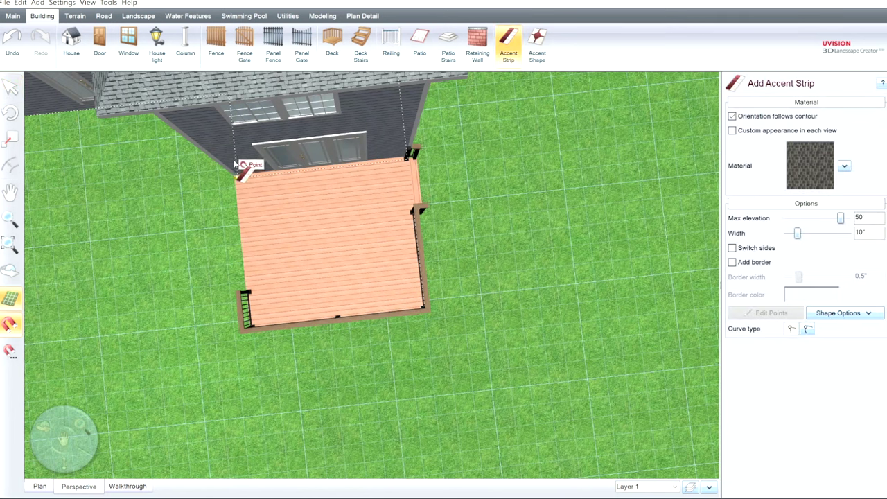
scroll(361, 199, up, 2)
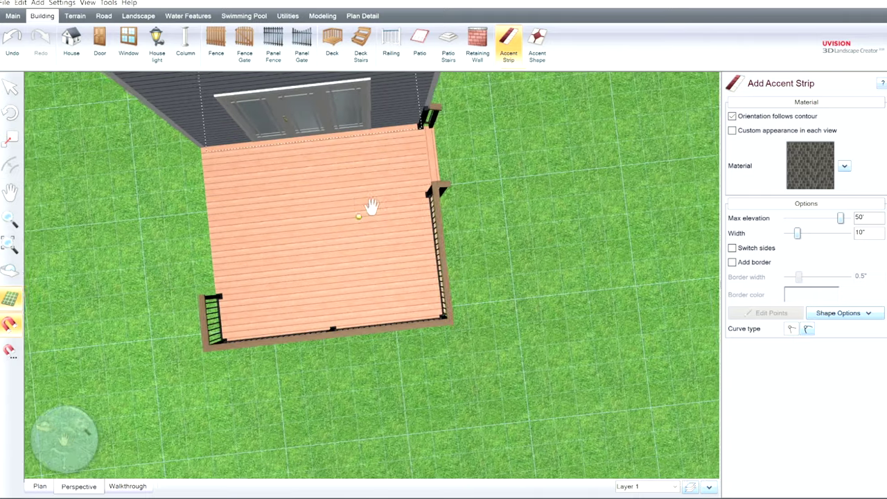
middle_drag(369, 207, 469, 209)
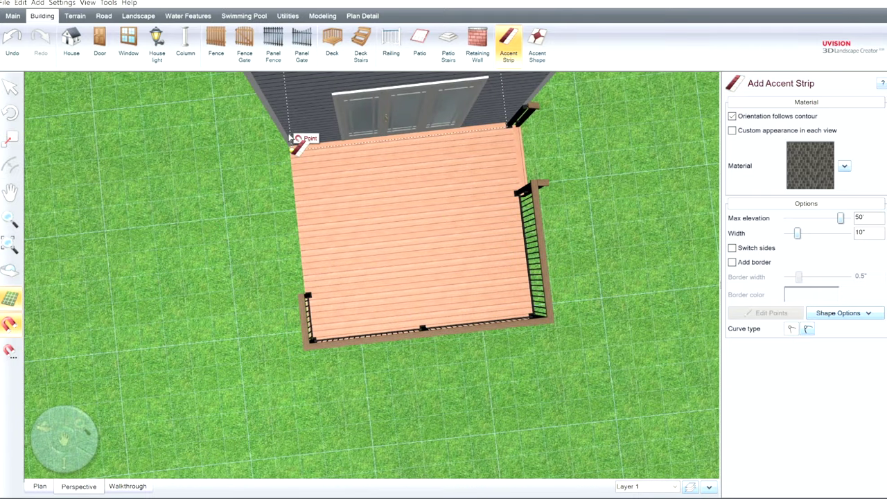
click(40, 486)
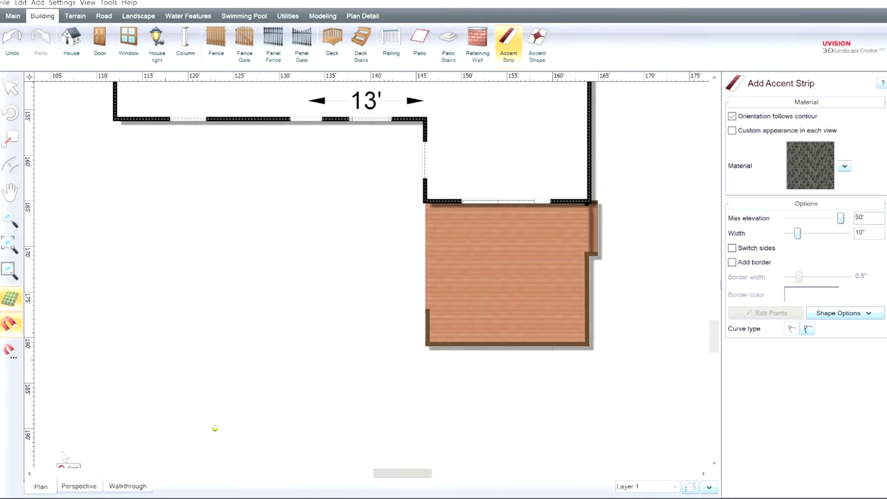
click(425, 201)
click(425, 344)
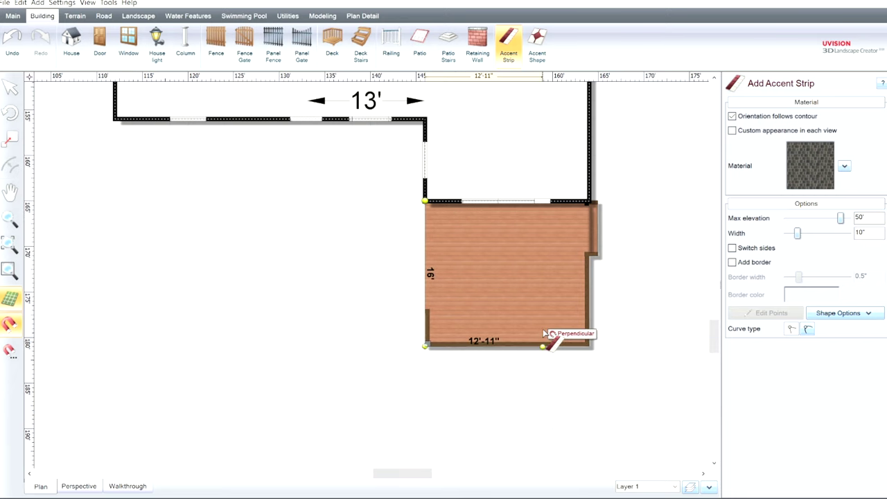
click(589, 344)
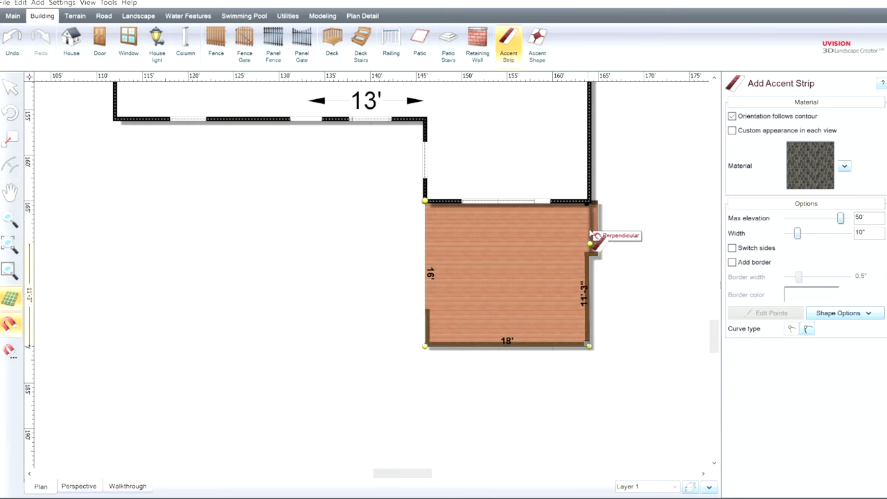
double_click(600, 198)
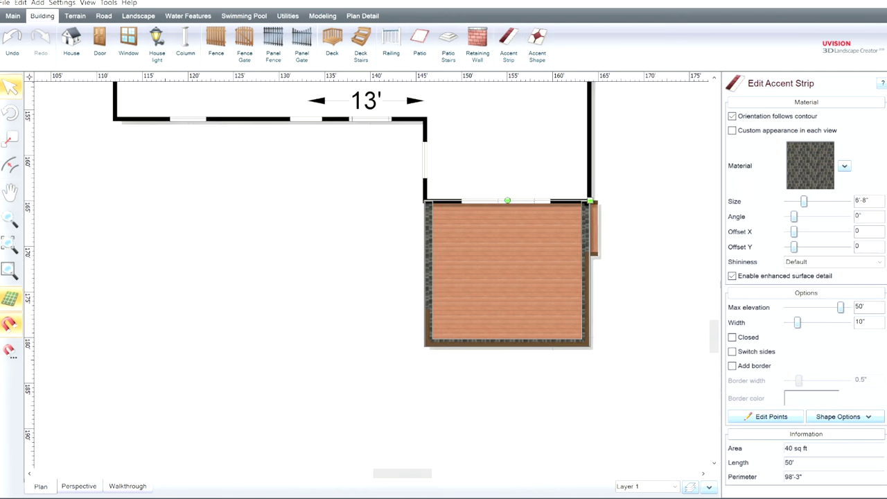
Give the accent strip a dark brown wood material in the perspective view and set its width to 6"
click(87, 484)
middle_drag(507, 247, 524, 227)
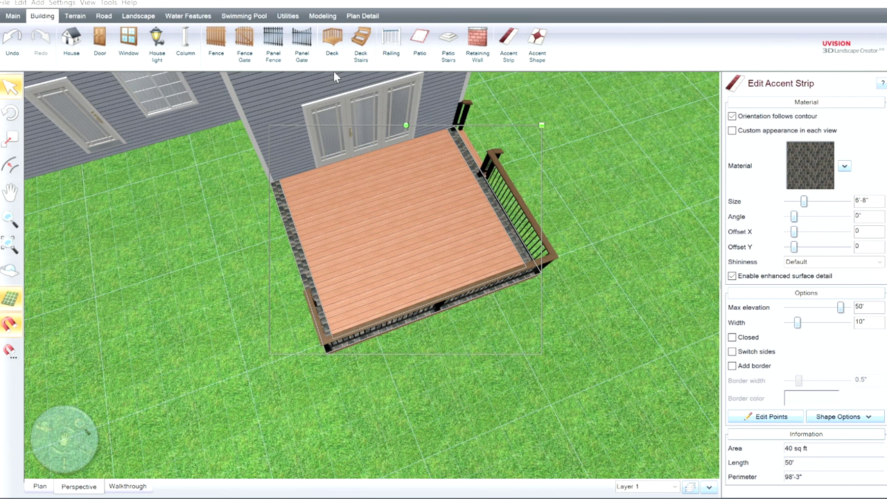
middle_drag(466, 297, 455, 324)
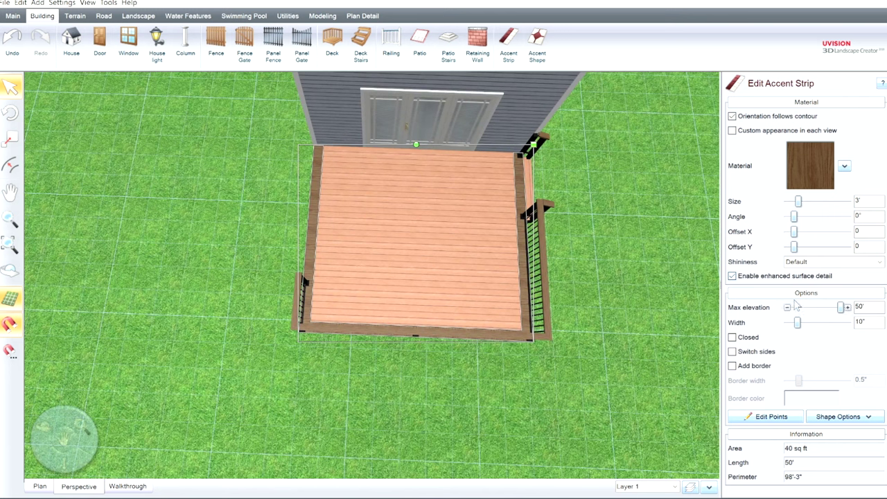
click(788, 322)
click(787, 322)
click(788, 321)
click(787, 322)
Set the accent strip's material angle to 90° so the wood grain turns along the border
middle_drag(388, 267, 453, 239)
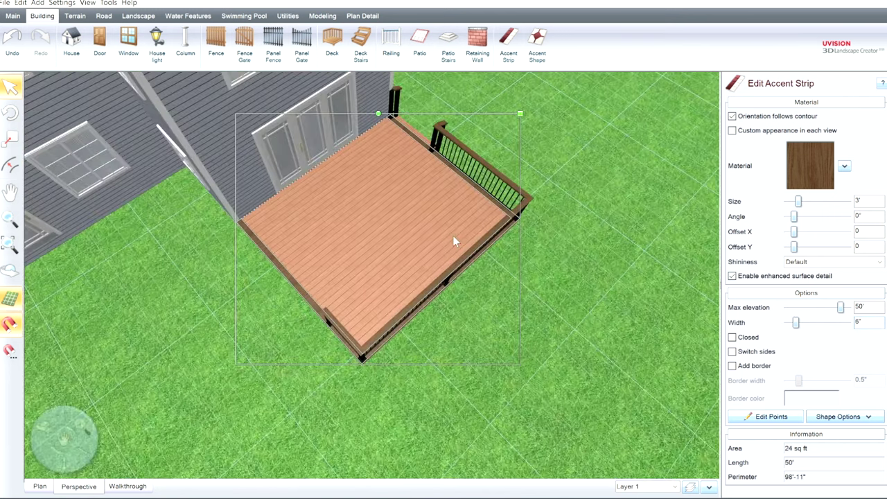
scroll(351, 278, up, 4)
right_drag(277, 298, 373, 216)
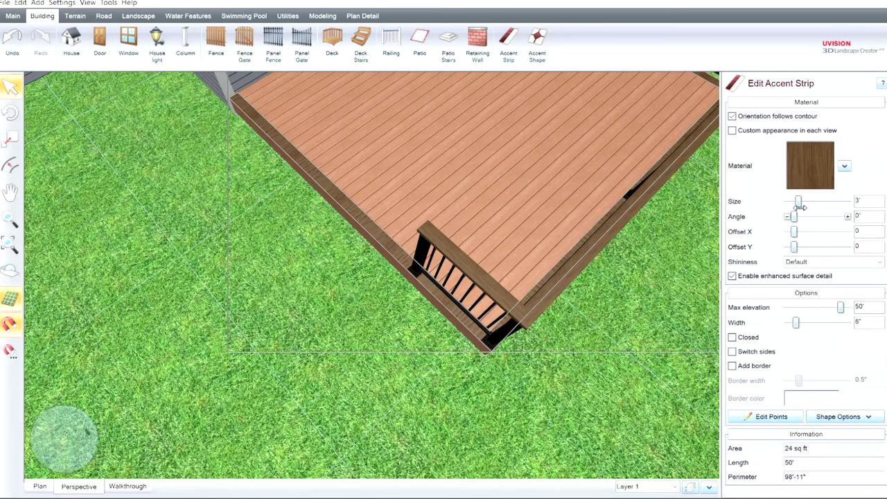
drag(800, 206, 812, 208)
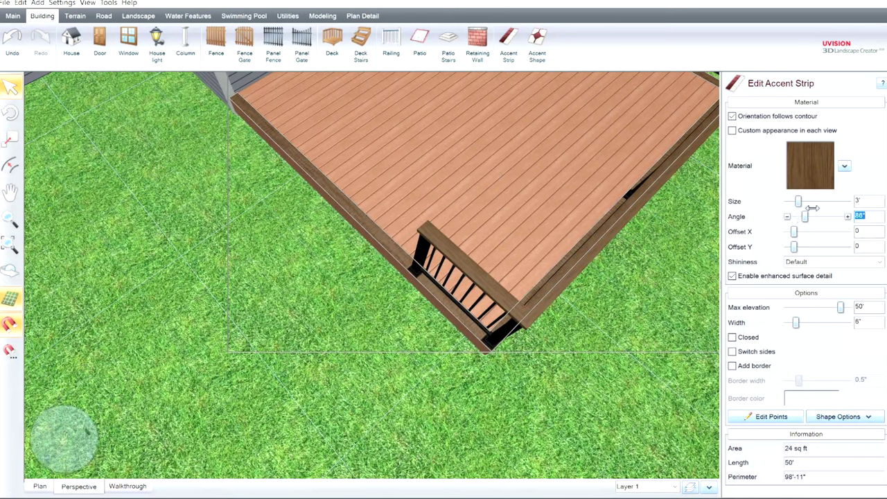
click(847, 216)
click(847, 216)
click(847, 216)
click(847, 216)
middle_drag(519, 213, 501, 179)
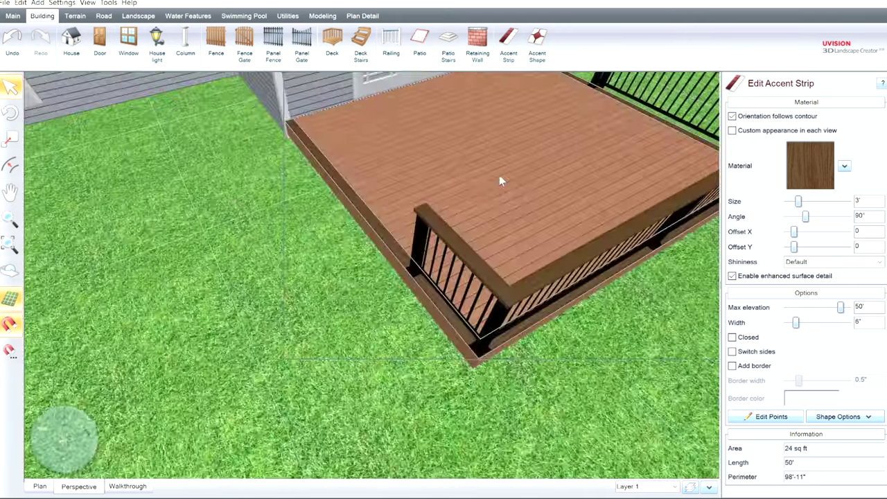
Change the deck boards' material to a light greyish-brown wood
scroll(512, 183, down, 3)
right_drag(512, 185, 507, 230)
click(459, 224)
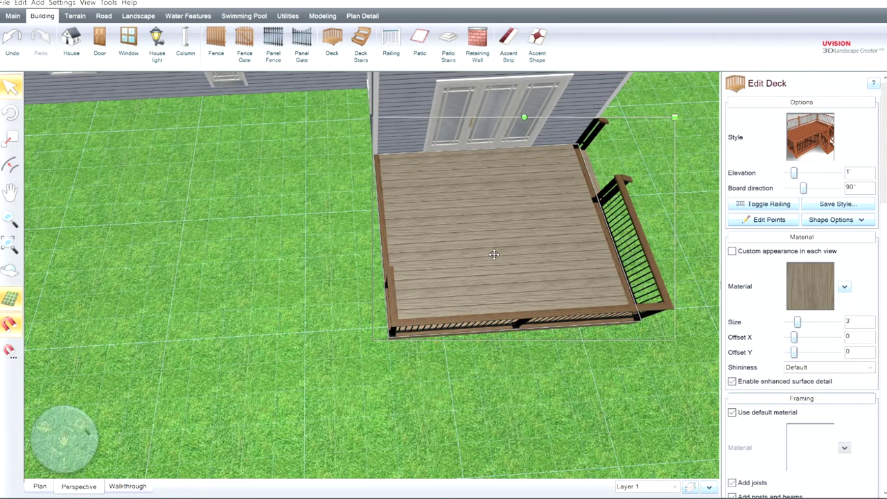
middle_drag(494, 255, 517, 269)
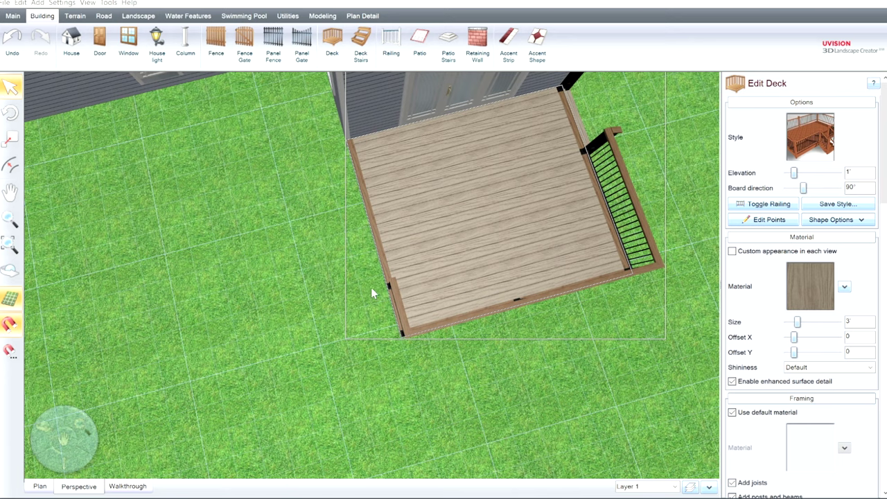
right_drag(362, 293, 527, 256)
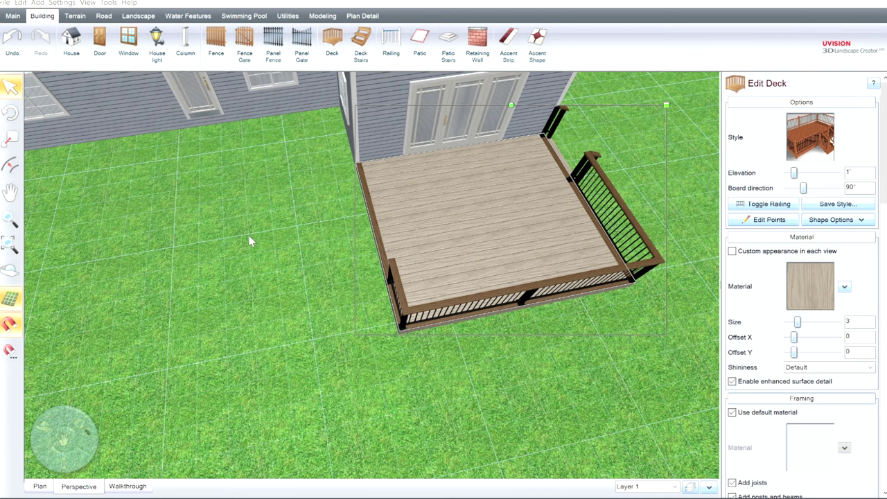
right_drag(444, 291, 471, 281)
Set the size of the deck's board material to 2'
click(788, 321)
click(787, 321)
click(788, 321)
click(788, 321)
click(787, 321)
click(787, 321)
click(787, 321)
mouse_move(457, 155)
right_down()
mouse_move(481, 166)
mouse_move(534, 124)
mouse_move(444, 142)
mouse_move(485, 181)
mouse_move(458, 174)
mouse_move(481, 115)
mouse_move(450, 148)
right_up()
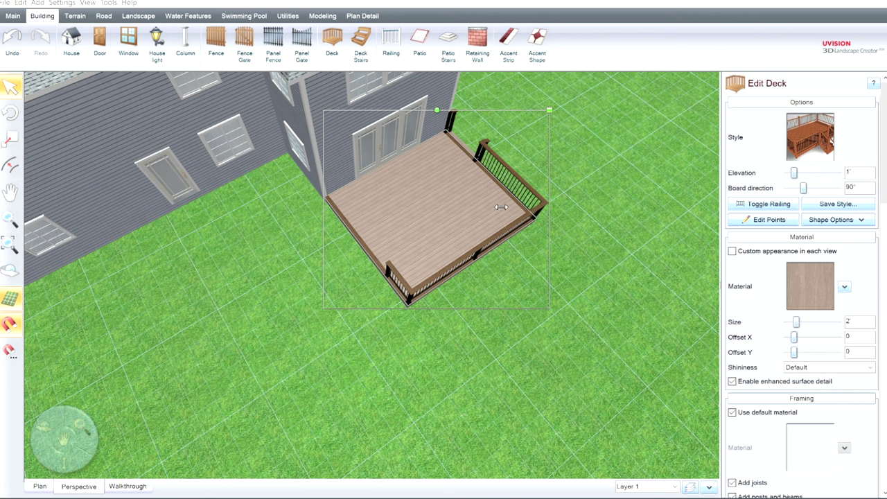
Draw an L-shaped patio in plan view along the house wall and deck, with sides of 18', 30', 14', 4' and 32'
middle_drag(503, 277, 518, 291)
middle_drag(445, 216, 621, 308)
middle_drag(466, 265, 561, 281)
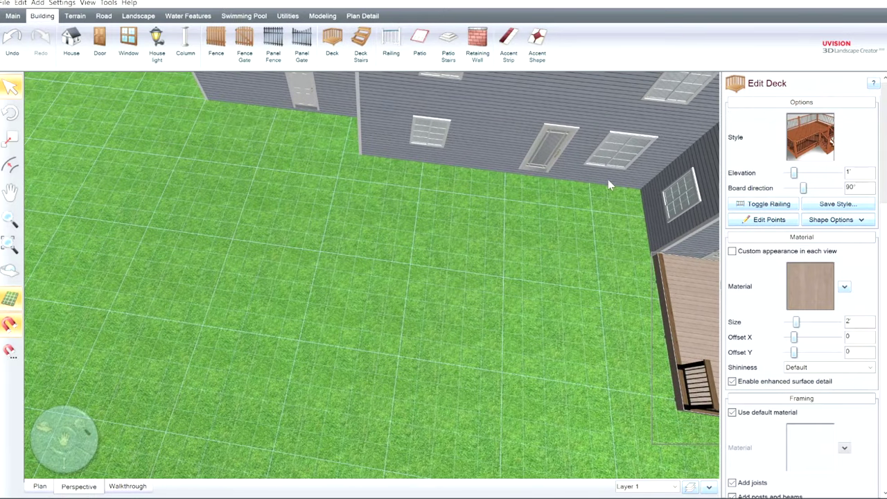
click(40, 485)
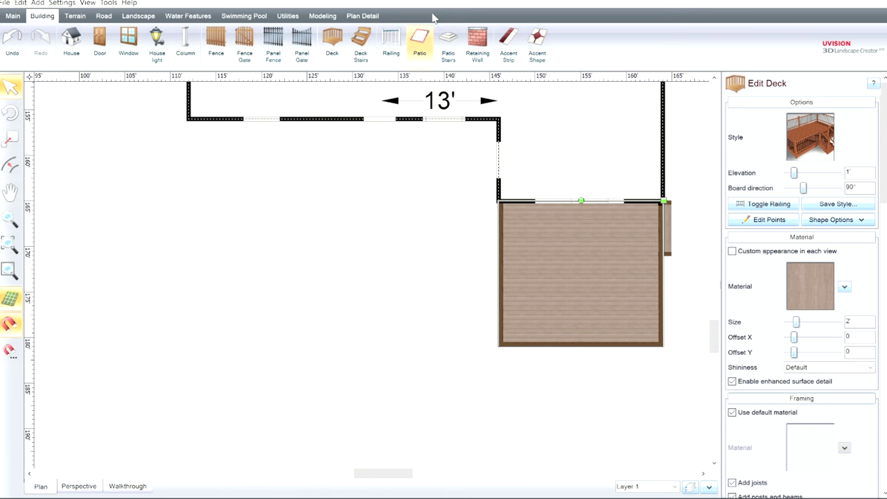
click(419, 41)
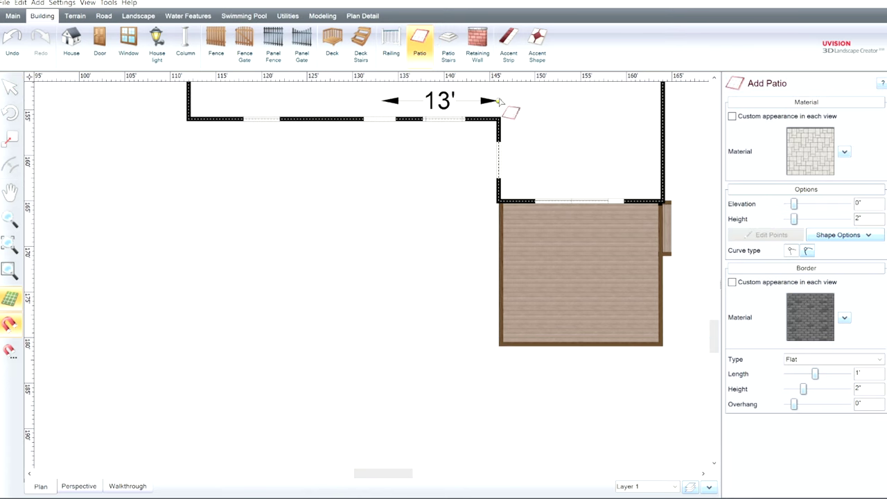
click(189, 117)
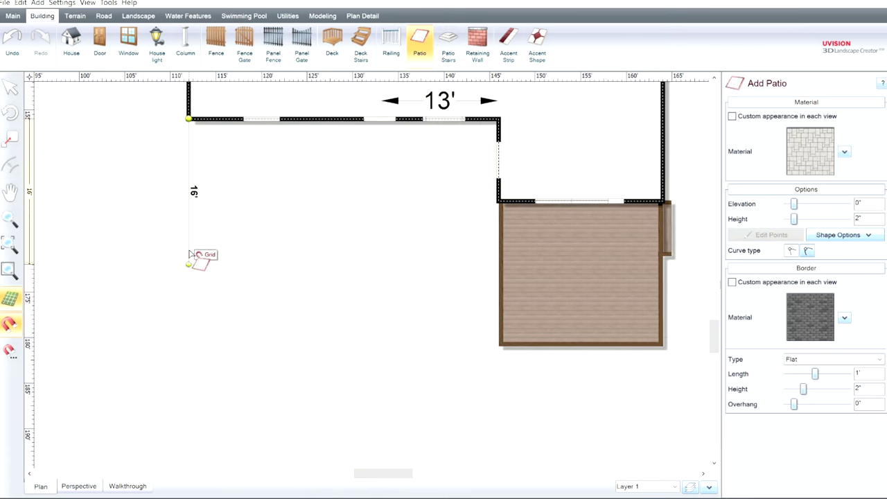
click(188, 282)
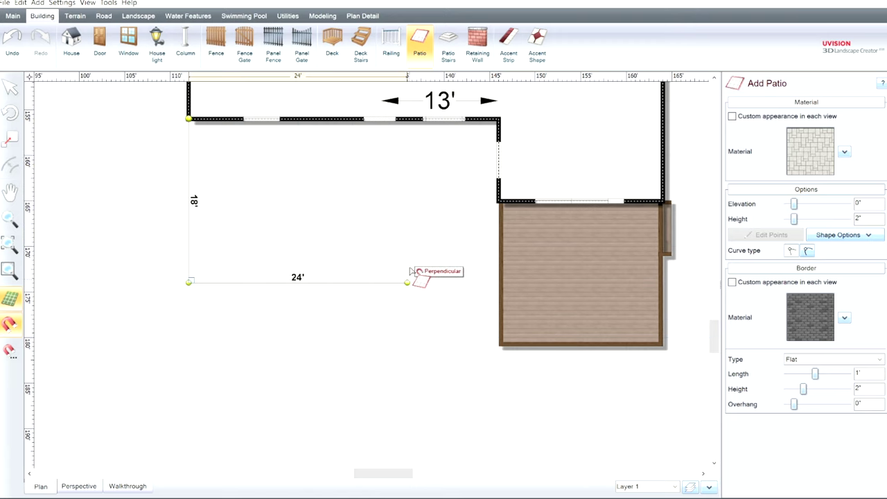
click(462, 282)
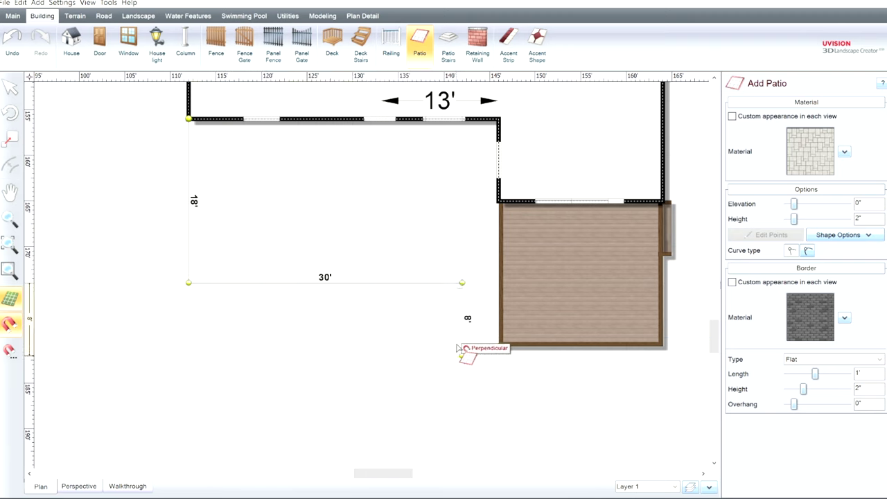
click(462, 409)
click(498, 409)
click(499, 120)
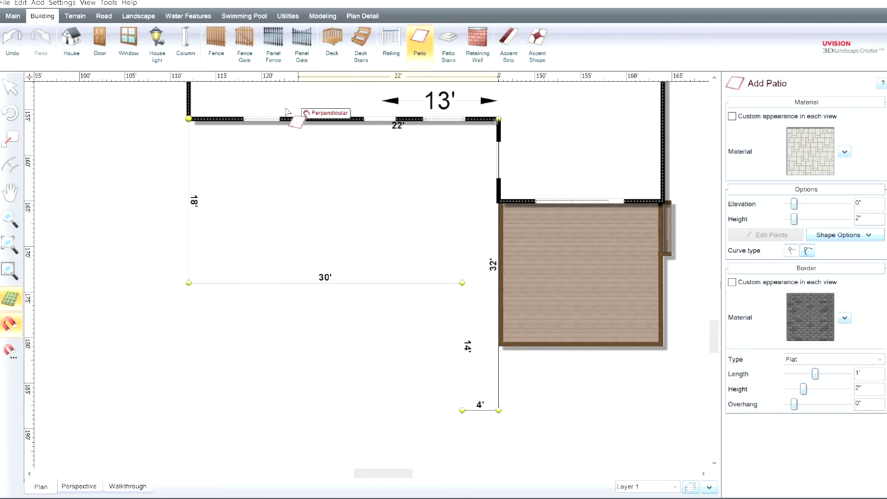
click(189, 119)
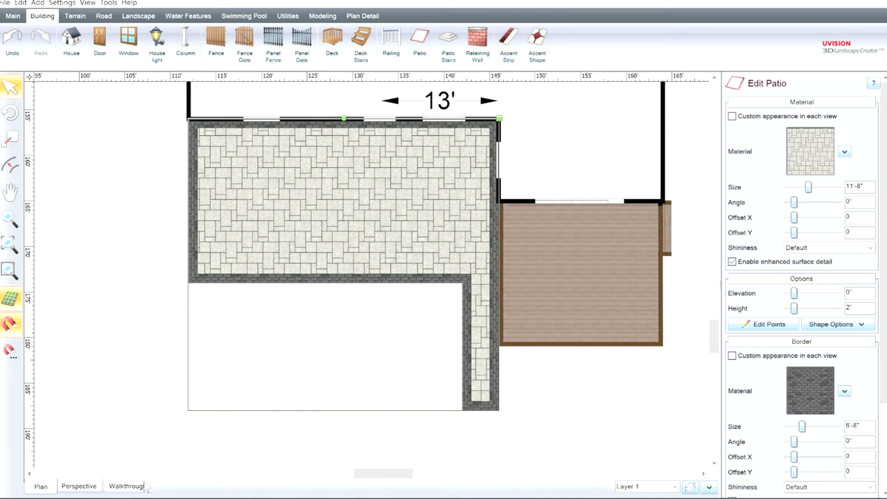
Try to edit the patio's border segment along the house wall
scroll(778, 248, down, 3)
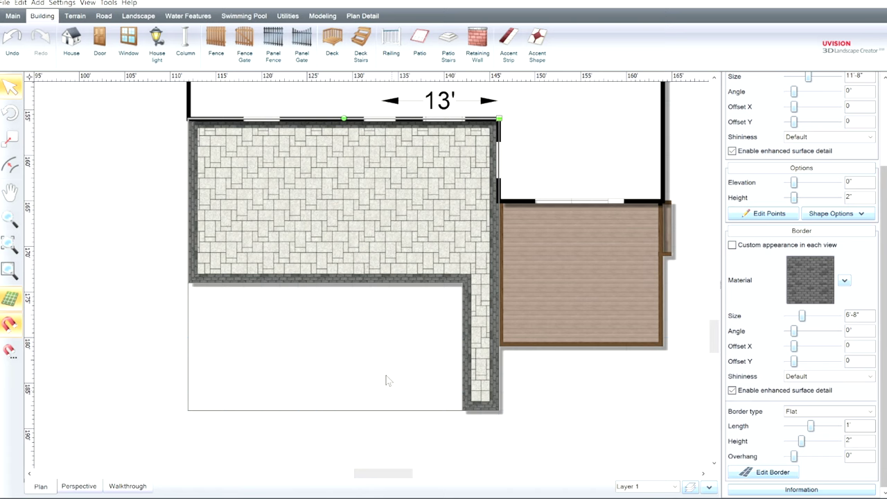
click(767, 470)
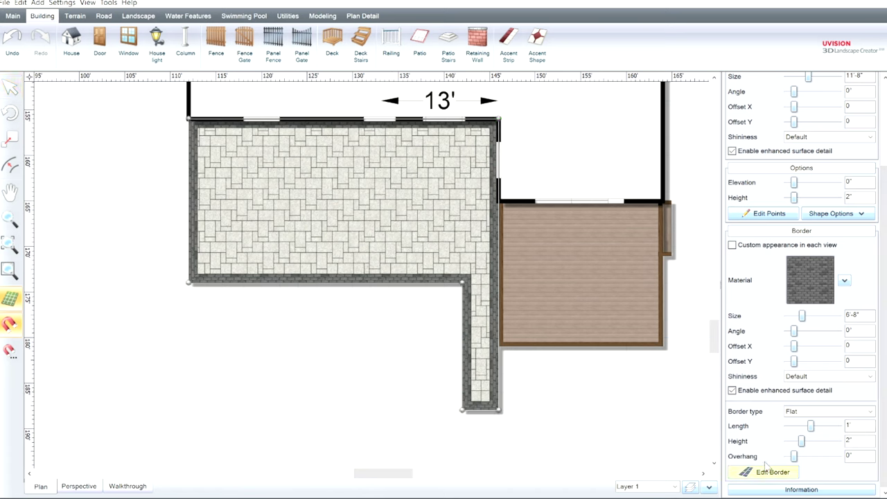
click(355, 119)
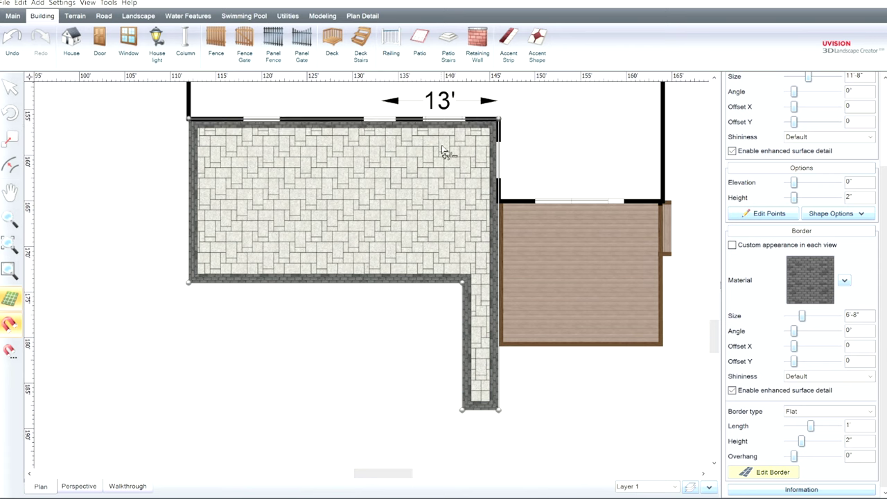
click(756, 472)
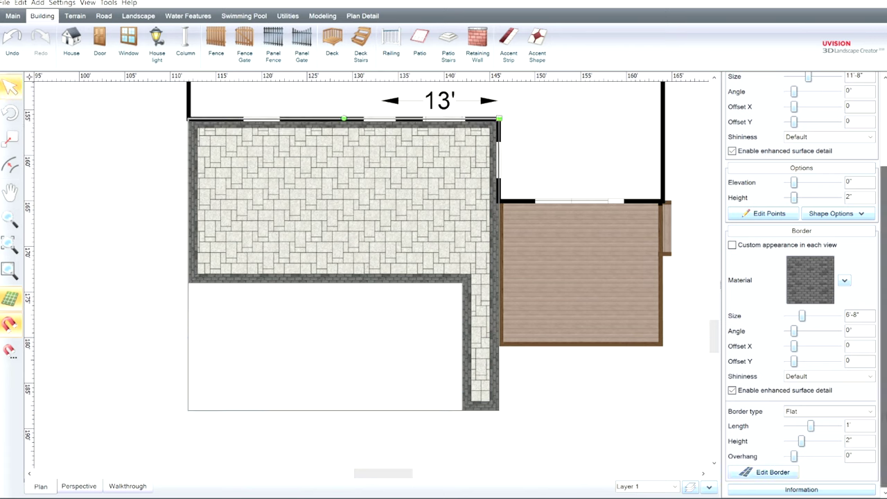
Set the length of the patio's border to 8"
click(787, 426)
click(787, 425)
click(788, 426)
click(788, 426)
click(788, 426)
click(838, 425)
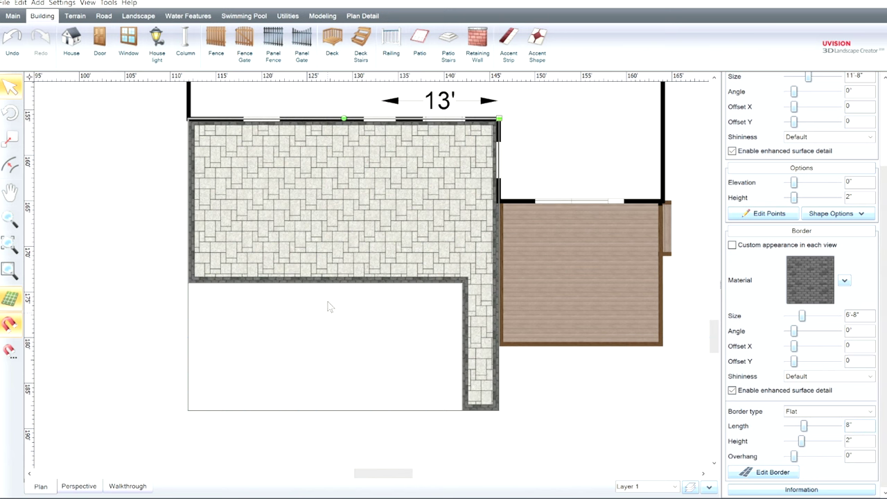
scroll(416, 317, up, 3)
scroll(460, 338, down, 5)
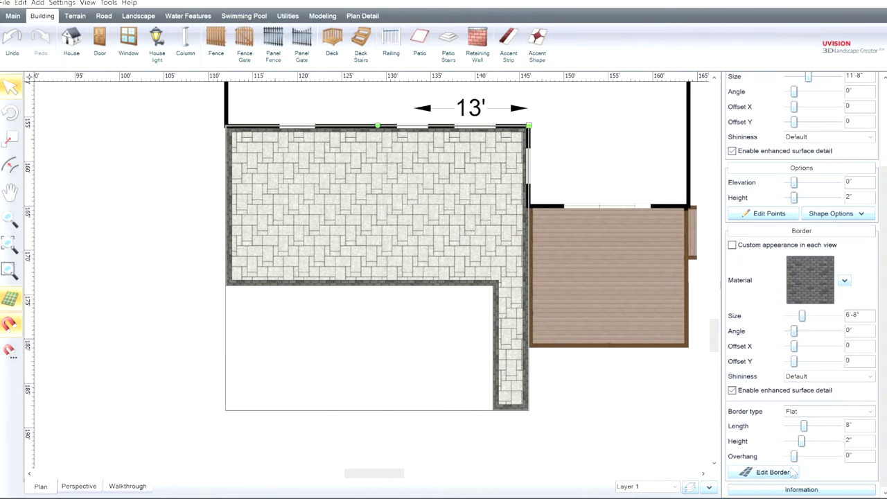
Try raising the patio's elevation above the ground in the perspective view
click(78, 486)
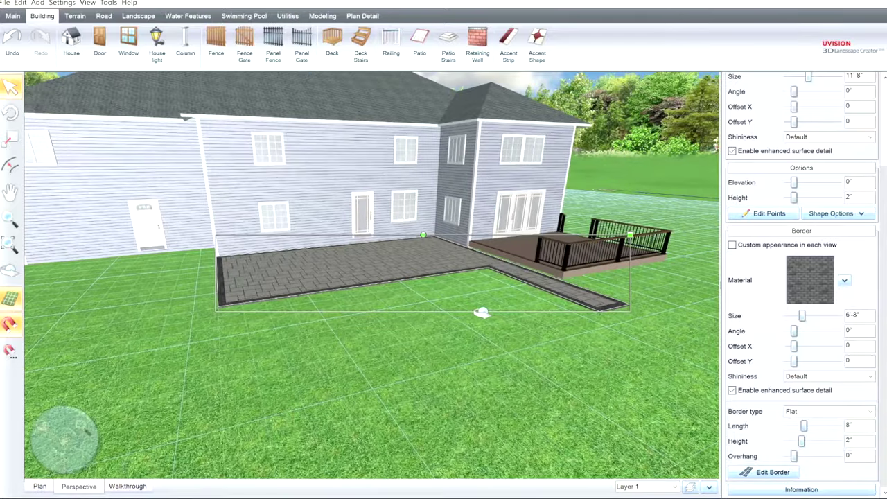
scroll(839, 291, up, 3)
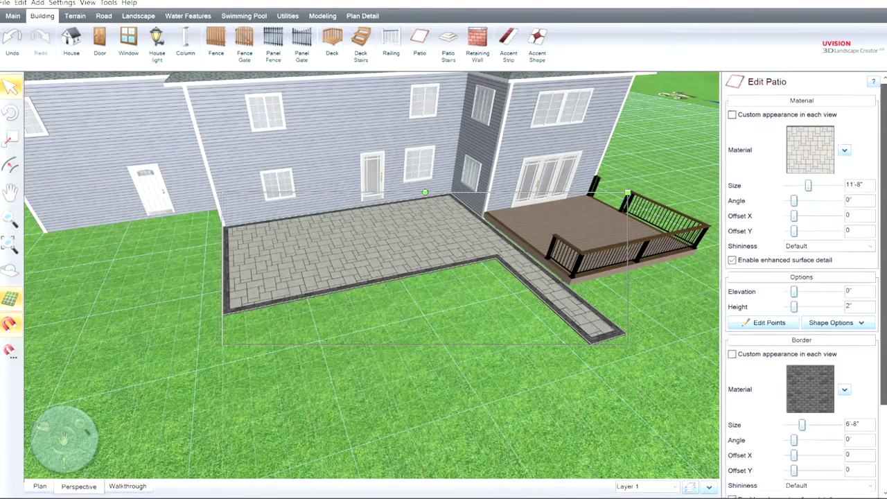
click(839, 293)
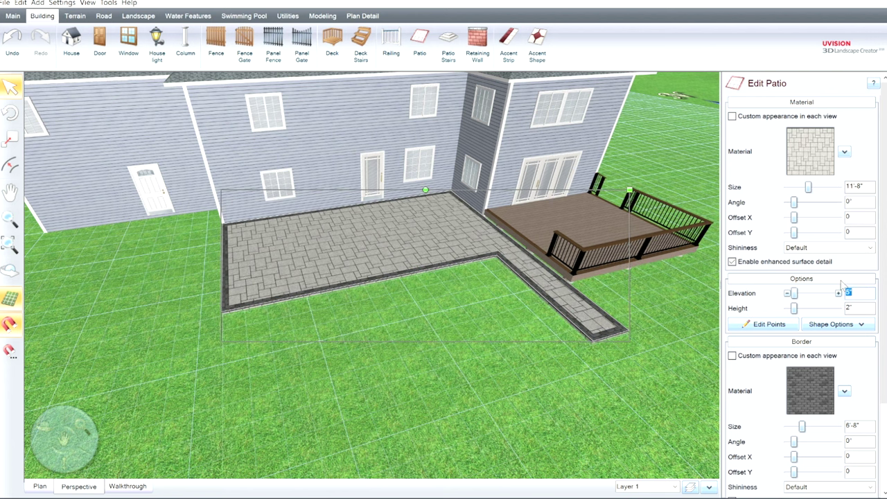
click(839, 292)
click(839, 292)
click(839, 292)
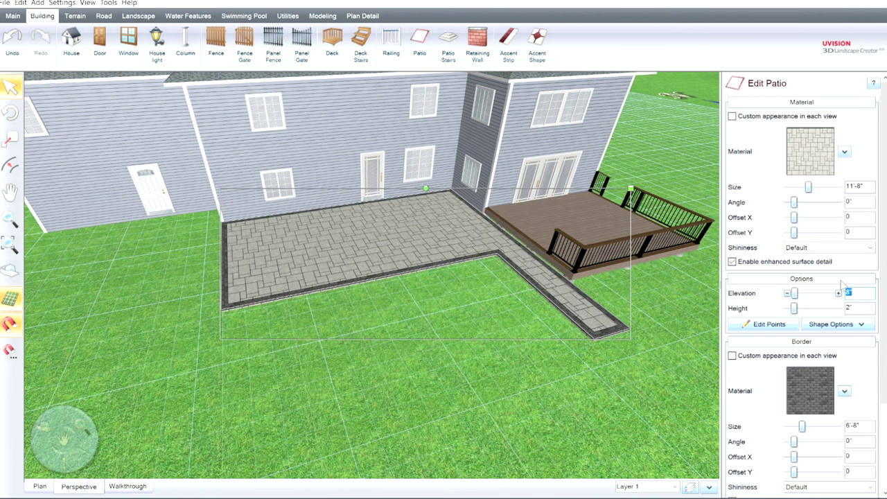
mouse_move(661, 329)
middle_down()
mouse_move(689, 331)
mouse_move(661, 336)
middle_up()
Lower the patio's elevation back to 0"
click(787, 293)
click(787, 293)
click(788, 293)
click(788, 293)
click(788, 294)
click(787, 293)
click(788, 293)
scroll(567, 317, up, 2)
scroll(566, 317, up, 3)
middle_drag(558, 274, 432, 261)
right_drag(433, 262, 477, 273)
scroll(490, 285, down, 1)
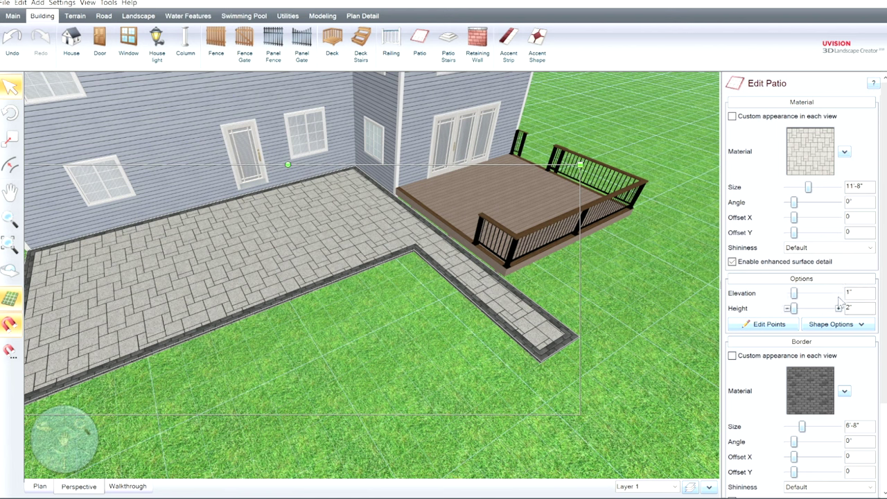
click(787, 294)
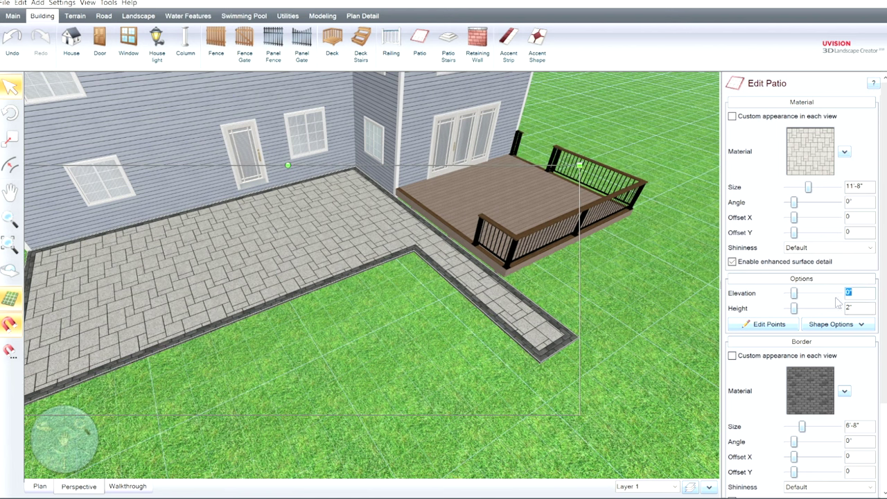
Try different patio heights at ground level, ending at 1"
click(839, 307)
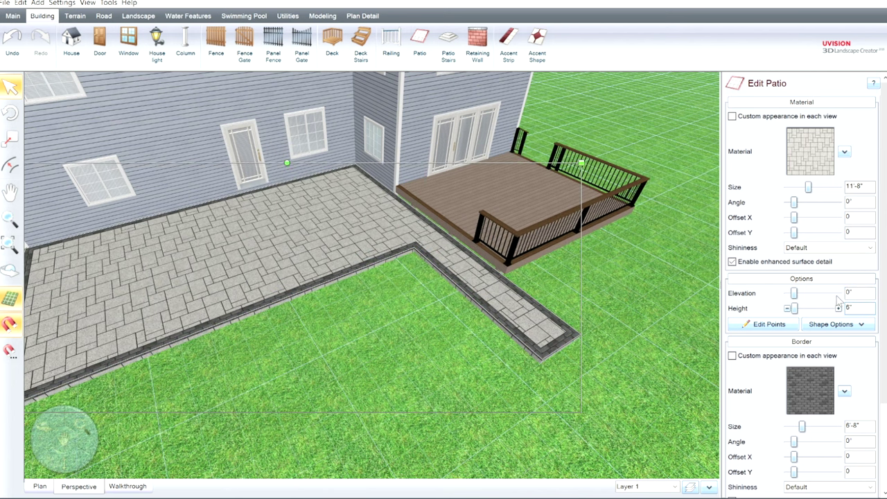
key(Up)
key(Up)
key(Up)
key(Down)
key(Down)
key(Down)
key(Down)
key(Down)
key(Down)
key(Down)
key(Down)
key(Down)
key(Down)
key(Down)
key(Down)
key(Down)
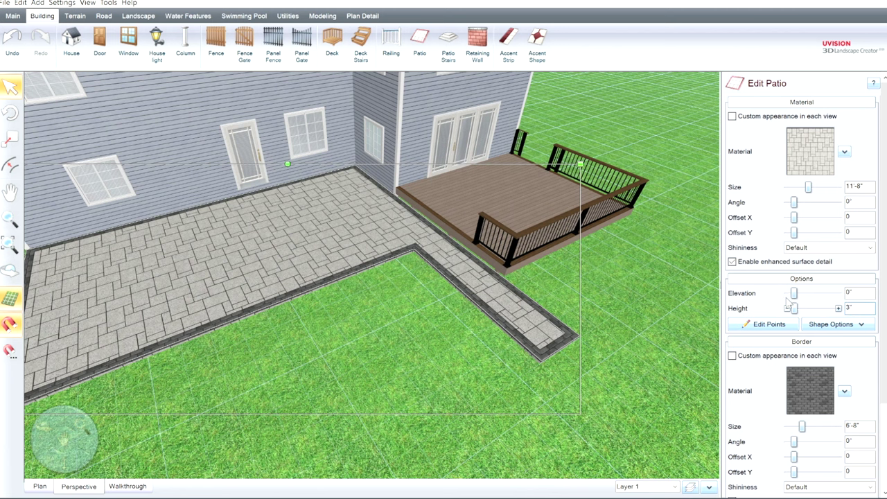
key(Down)
key(Down)
Nudge the deck slightly against the patio's edge with snapping temporarily turned off
middle_drag(590, 291, 542, 336)
click(588, 267)
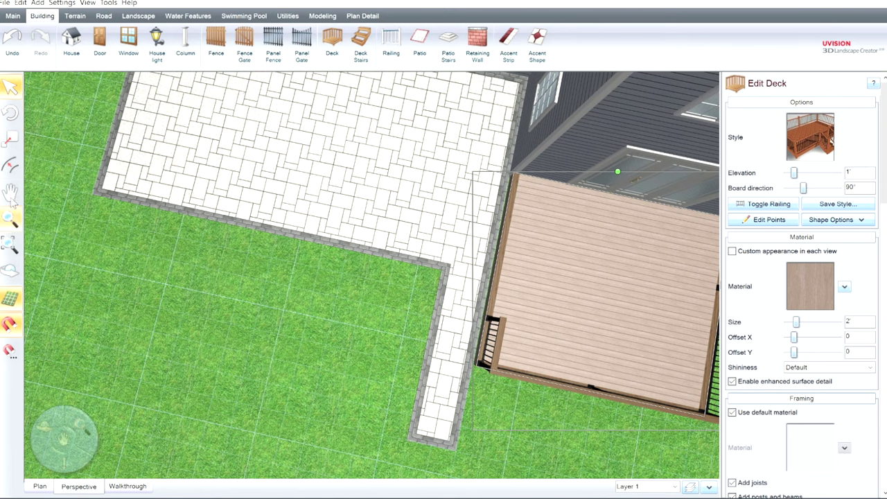
click(11, 324)
scroll(608, 257, up, 6)
right_drag(615, 248, 202, 266)
scroll(388, 287, down, 2)
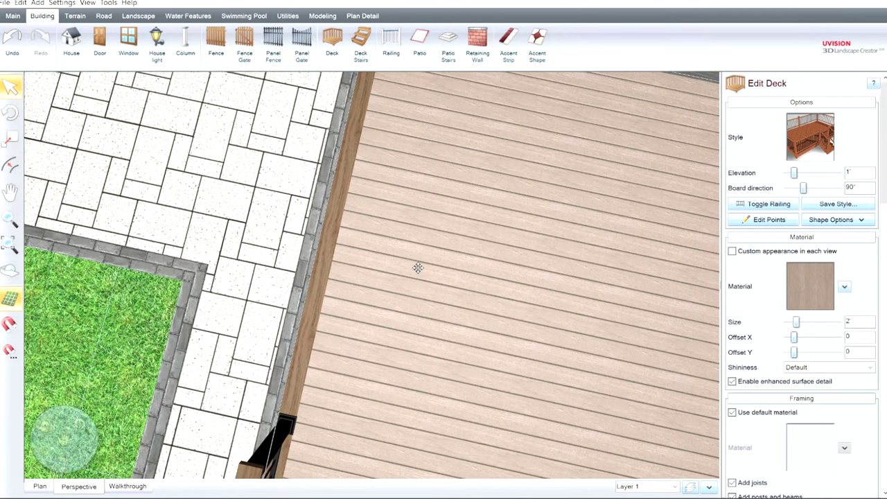
scroll(418, 267, down, 6)
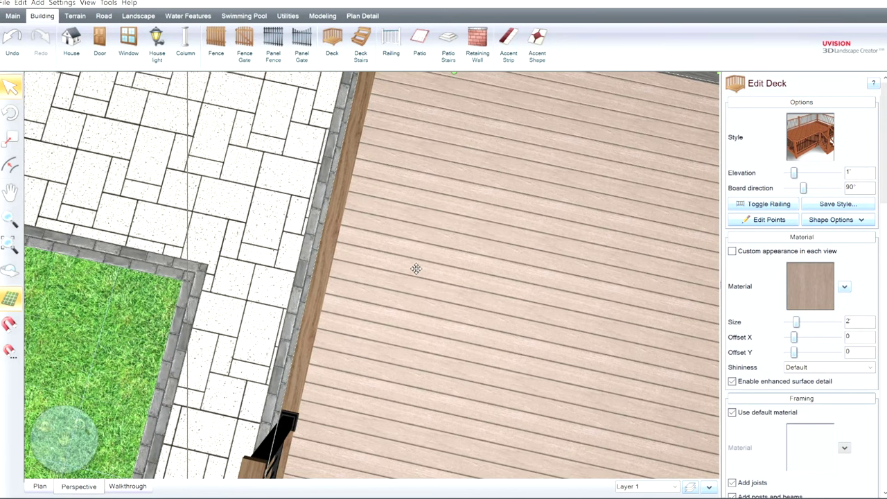
scroll(341, 313, down, 1)
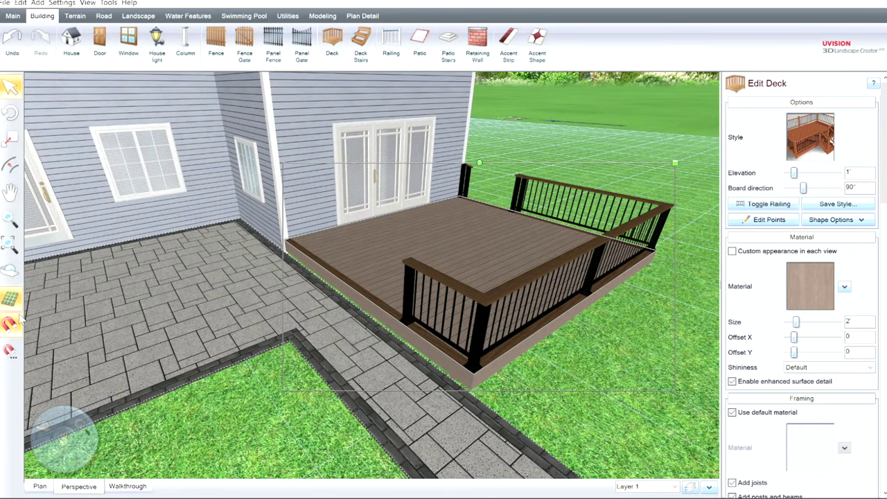
Select the patio and try a higher elevation before returning it to 0"
click(269, 293)
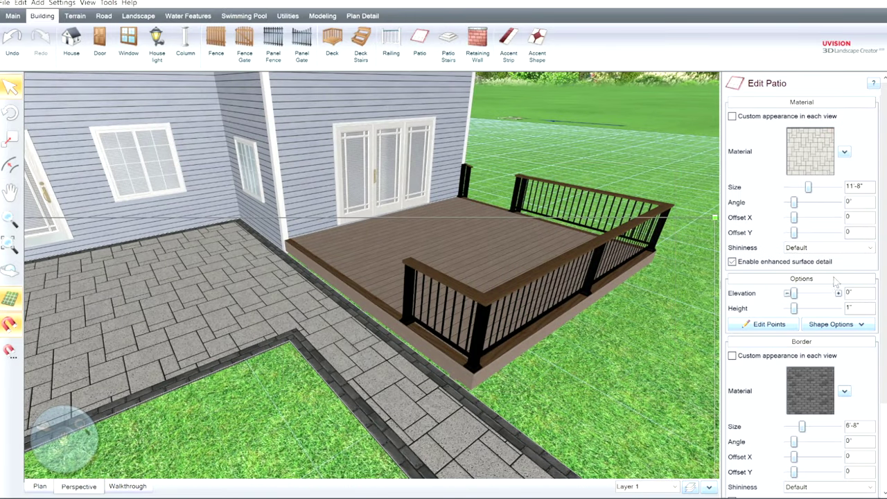
click(838, 292)
click(838, 293)
click(838, 293)
click(787, 294)
click(787, 293)
click(788, 293)
click(787, 293)
Set the patio's height to 8"
click(839, 308)
click(839, 308)
click(838, 308)
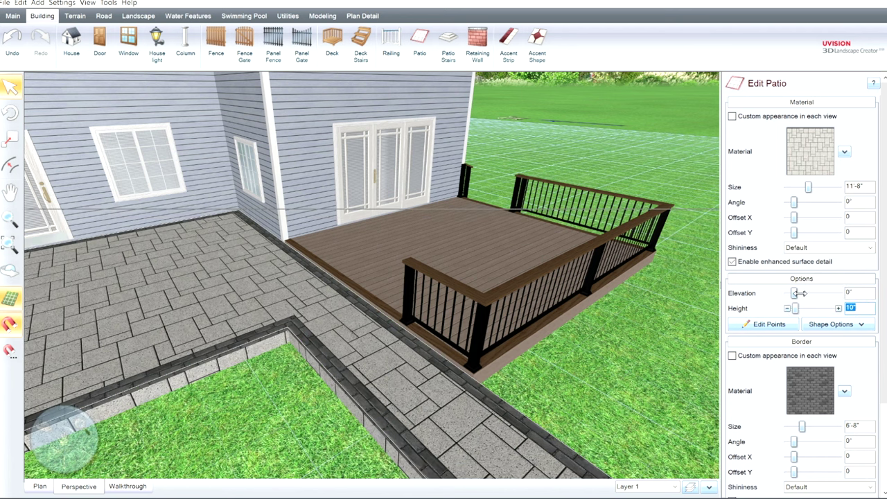
click(787, 308)
click(787, 309)
middle_drag(354, 382, 378, 325)
drag(395, 338, 386, 279)
middle_drag(398, 331, 341, 352)
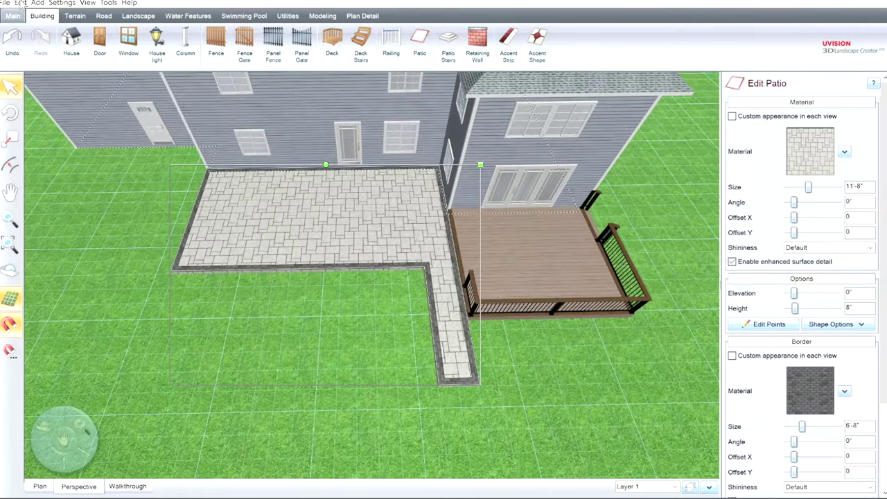
Draw a 14' wide square patio in plan view, tucked into the inner corner of the L-shaped patio
click(42, 485)
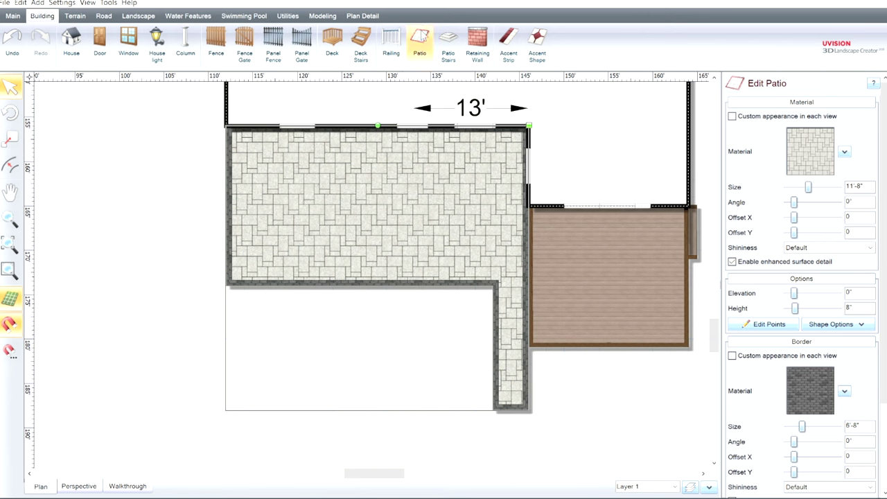
click(420, 38)
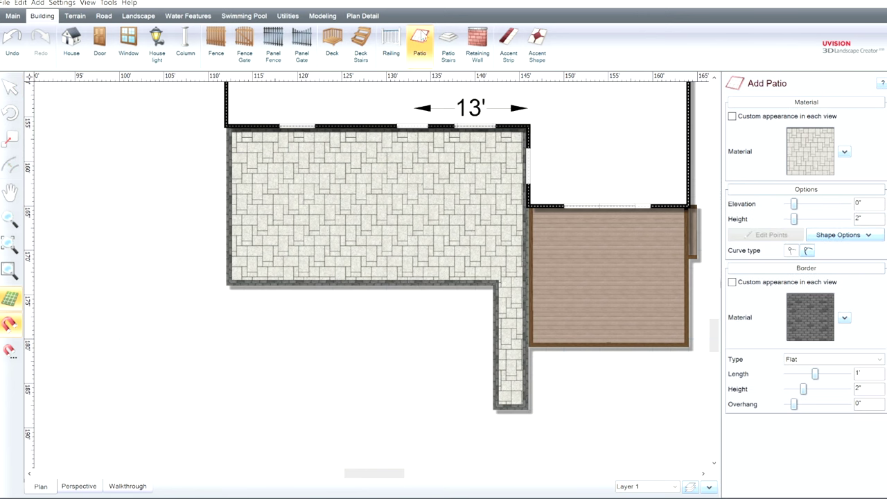
click(492, 285)
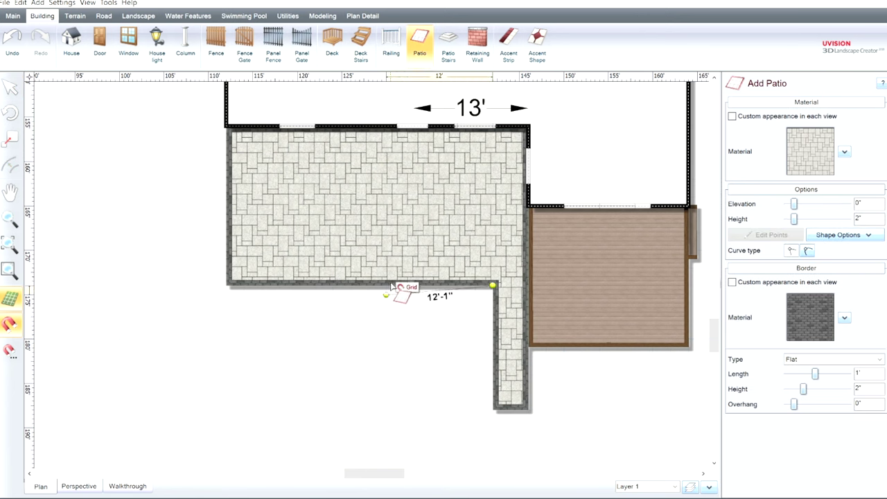
click(368, 284)
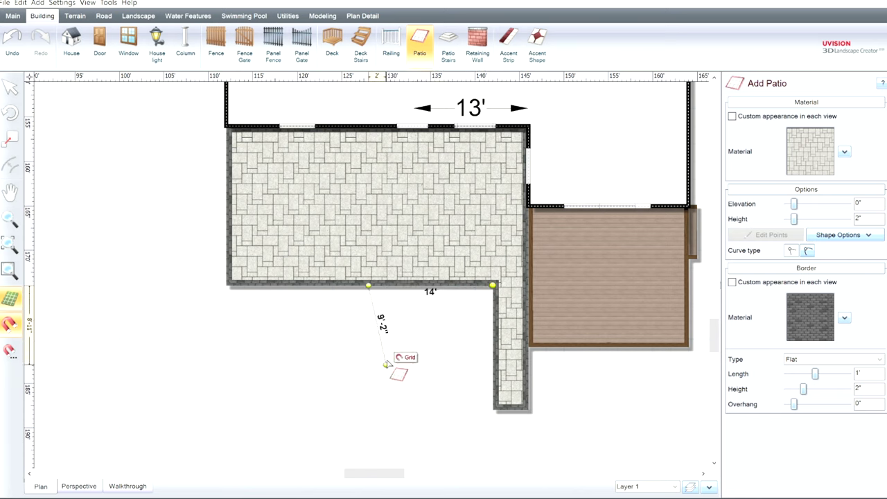
click(368, 410)
click(493, 409)
click(493, 285)
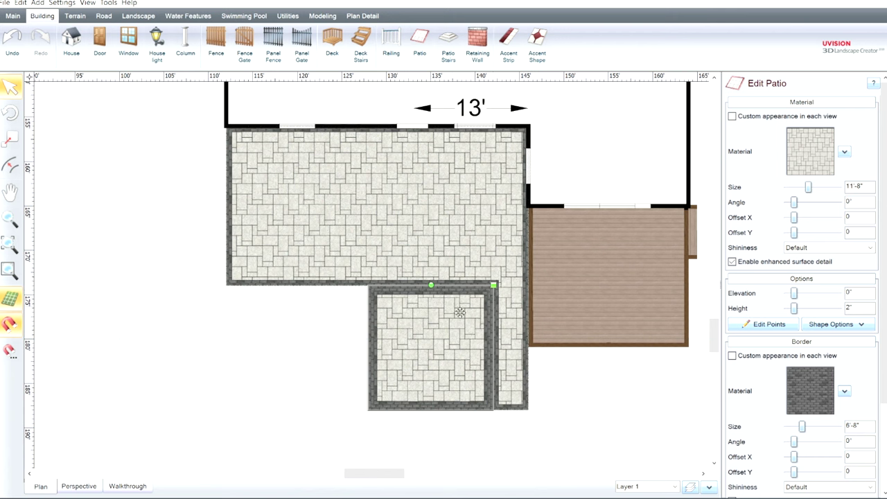
scroll(808, 401, down, 3)
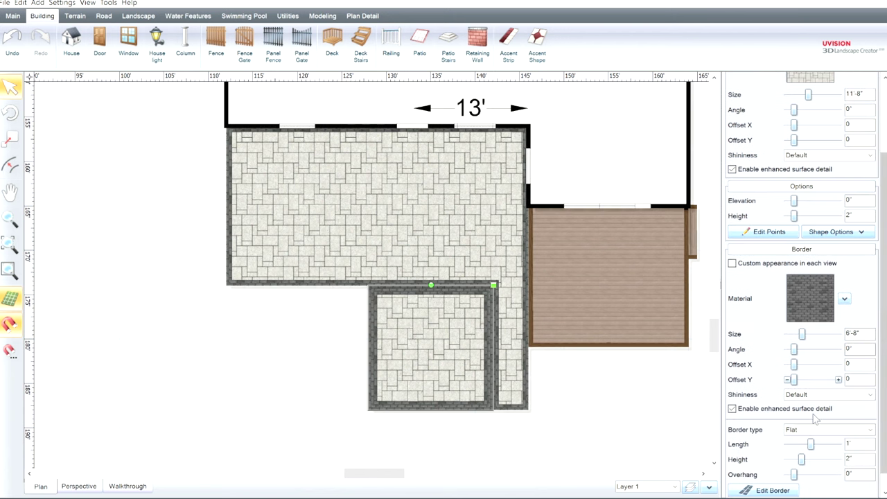
Set the square patio's border length to 8"
click(787, 444)
click(788, 444)
click(788, 444)
click(788, 444)
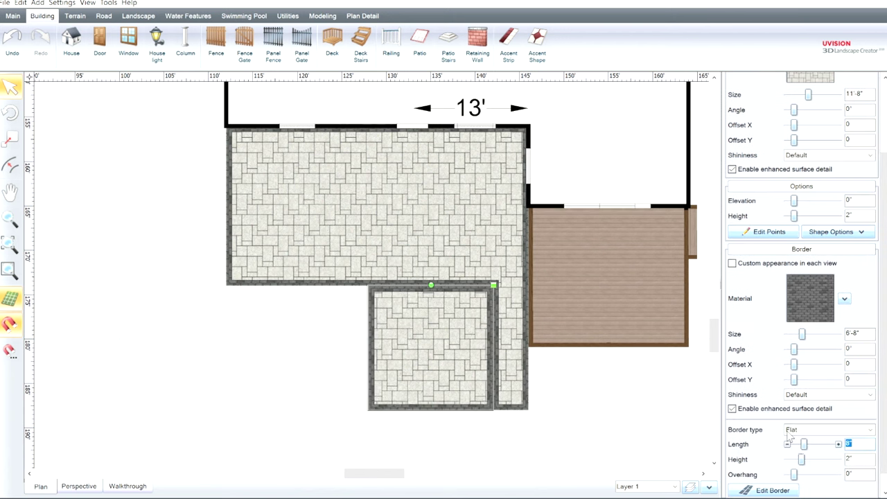
Examine the square patio and its border in 3D, from low and overhead angles, against the L-shaped patio and deck
click(79, 486)
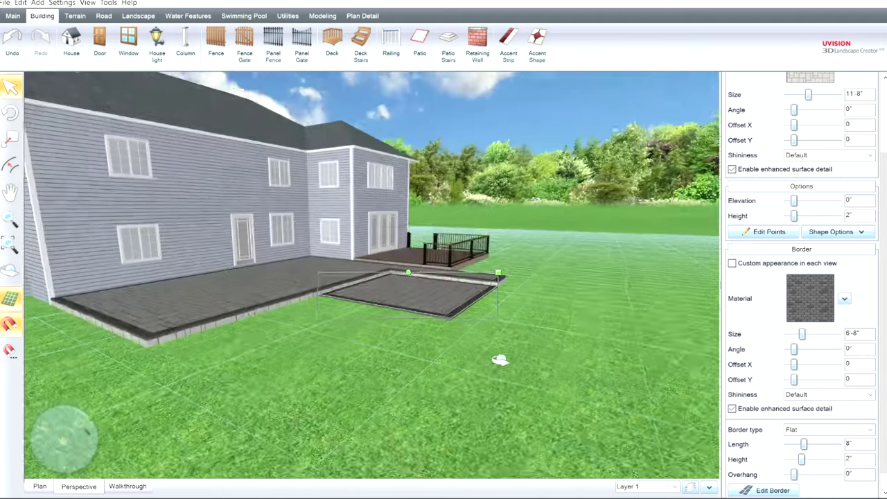
right_drag(501, 360, 457, 396)
scroll(418, 360, up, 2)
middle_drag(418, 361, 516, 232)
right_drag(516, 232, 496, 286)
middle_drag(488, 261, 409, 246)
right_drag(408, 247, 397, 226)
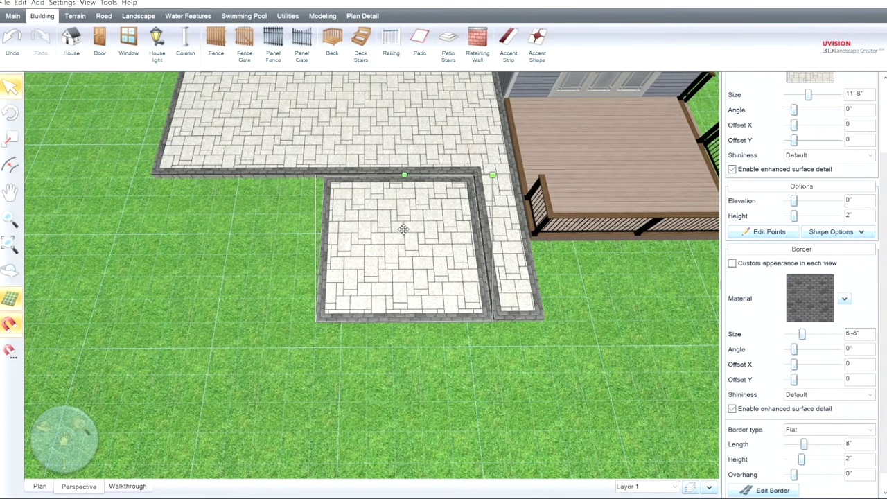
right_drag(403, 229, 431, 226)
scroll(431, 226, down, 2)
right_drag(374, 243, 371, 200)
drag(369, 201, 353, 196)
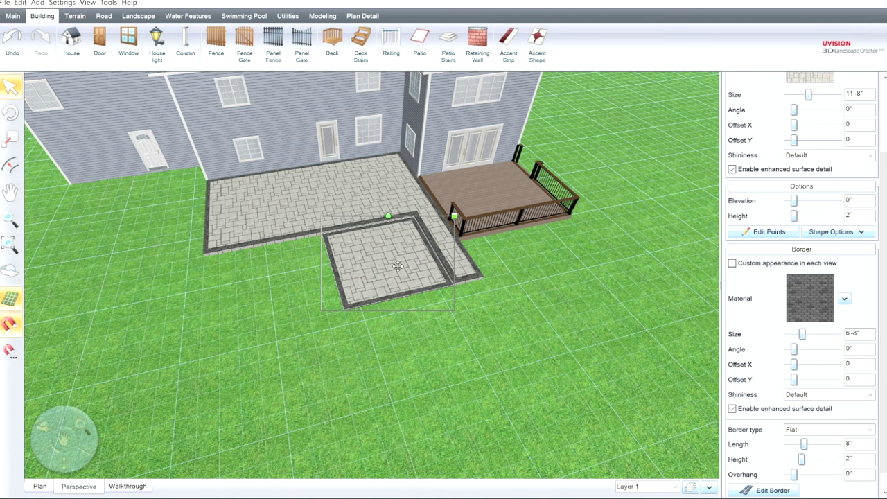
scroll(398, 267, up, 4)
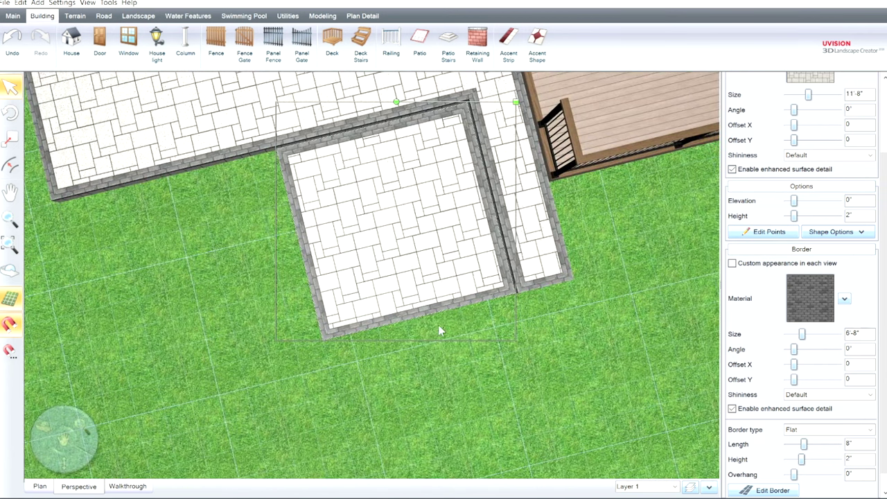
middle_drag(451, 247, 441, 282)
right_drag(441, 282, 427, 292)
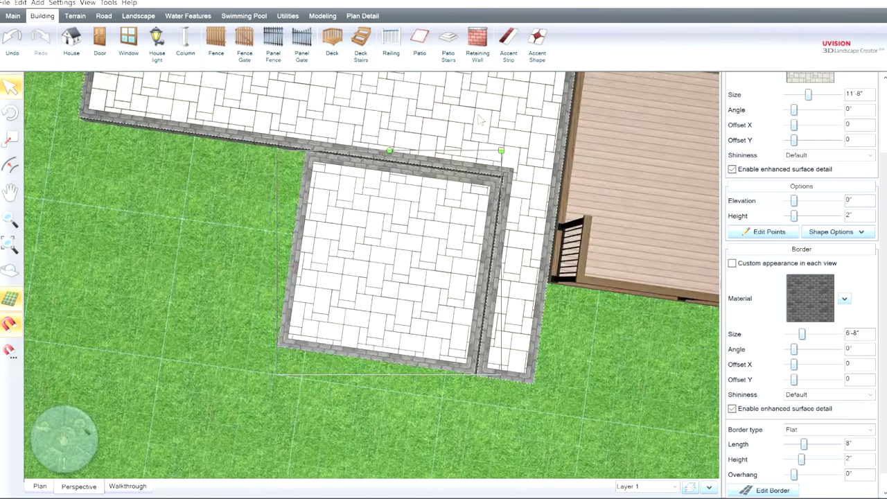
middle_drag(479, 116, 525, 270)
middle_drag(476, 234, 501, 99)
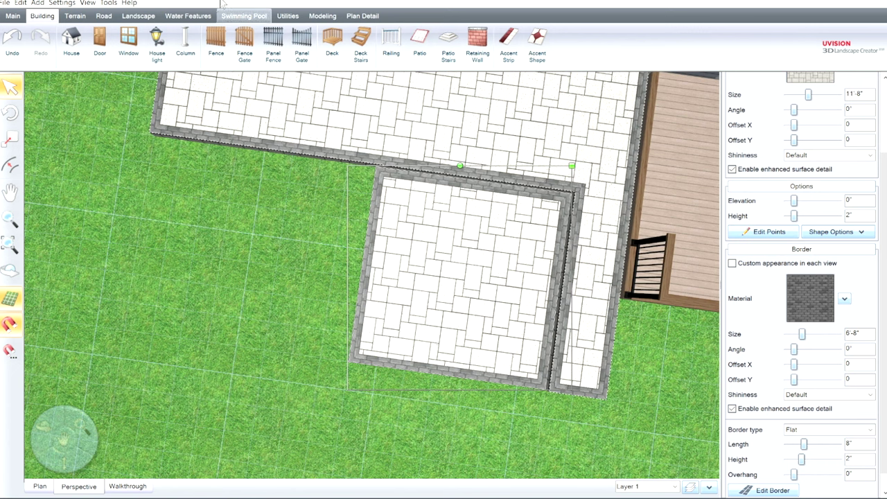
Try a straight-segment retaining wall around the square patio's outer side with two return arms, and undo it
click(478, 43)
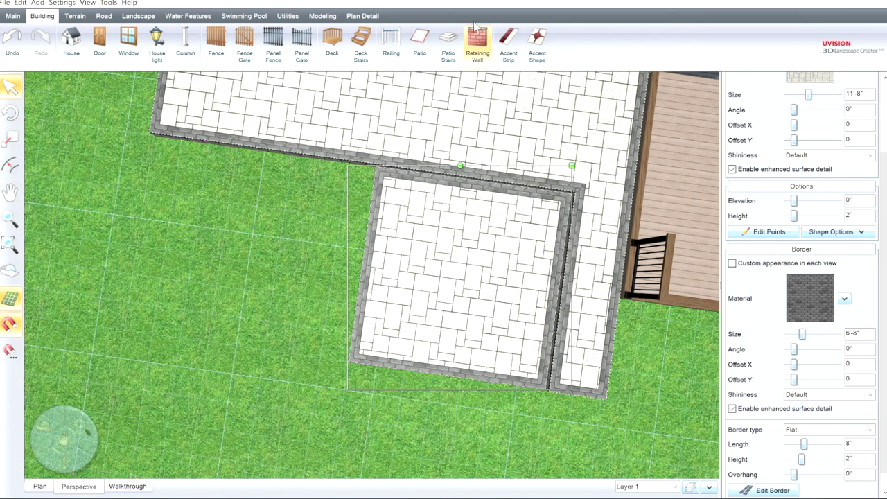
click(40, 486)
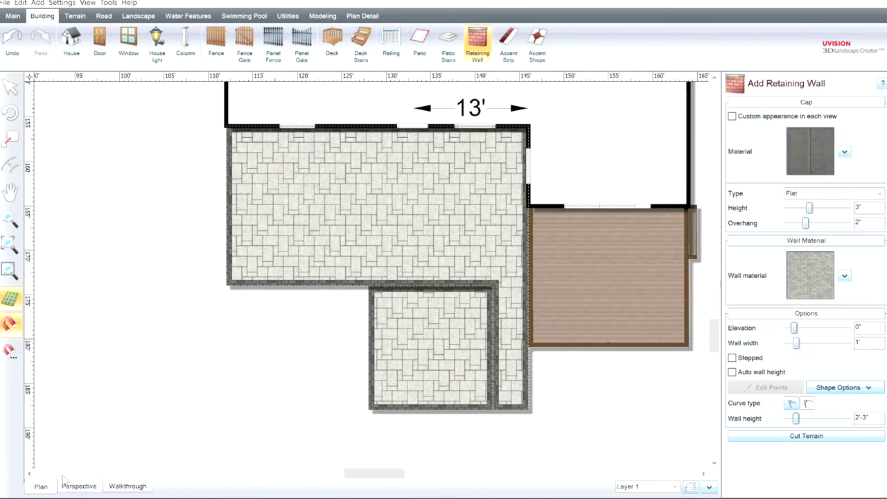
scroll(460, 385, up, 5)
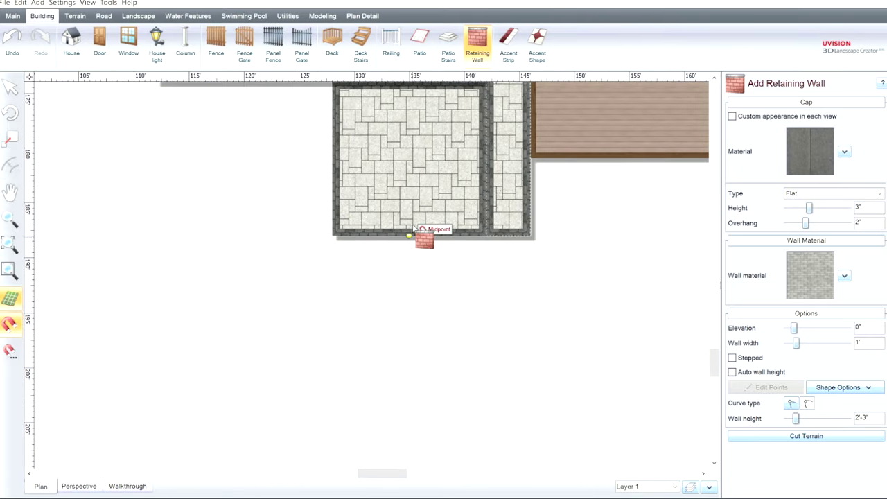
click(414, 227)
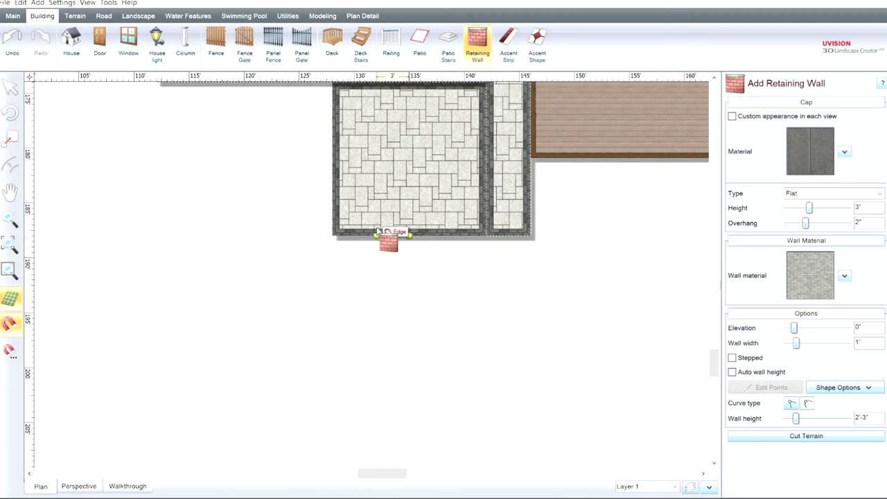
click(334, 236)
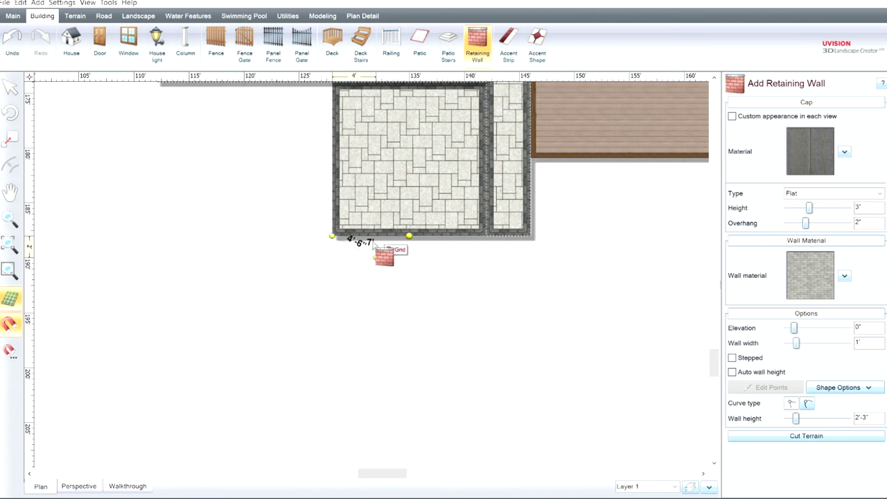
middle_drag(349, 99, 353, 216)
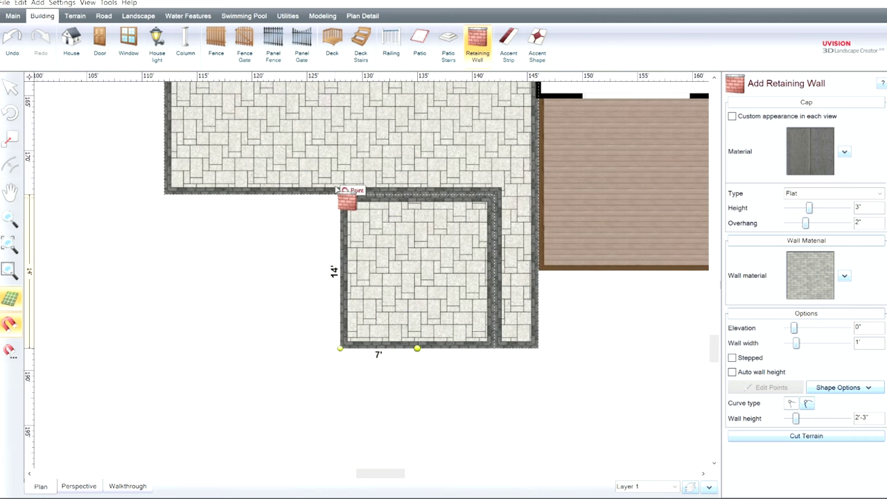
click(340, 188)
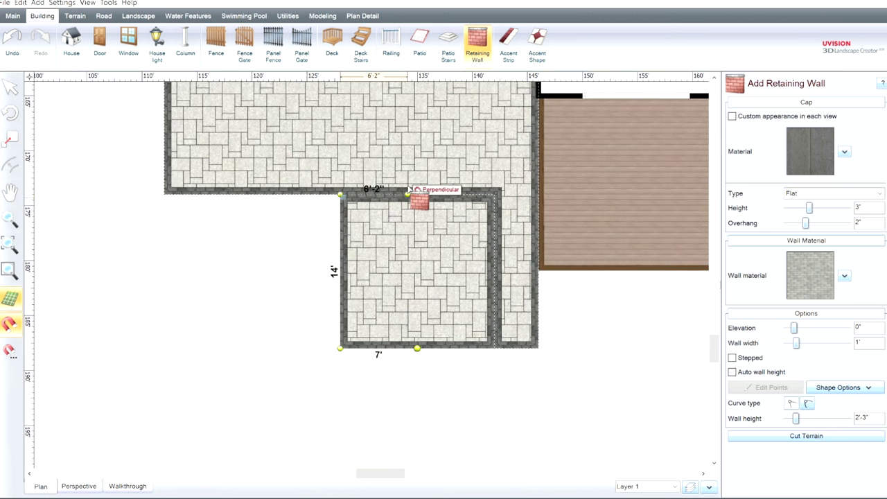
double_click(420, 190)
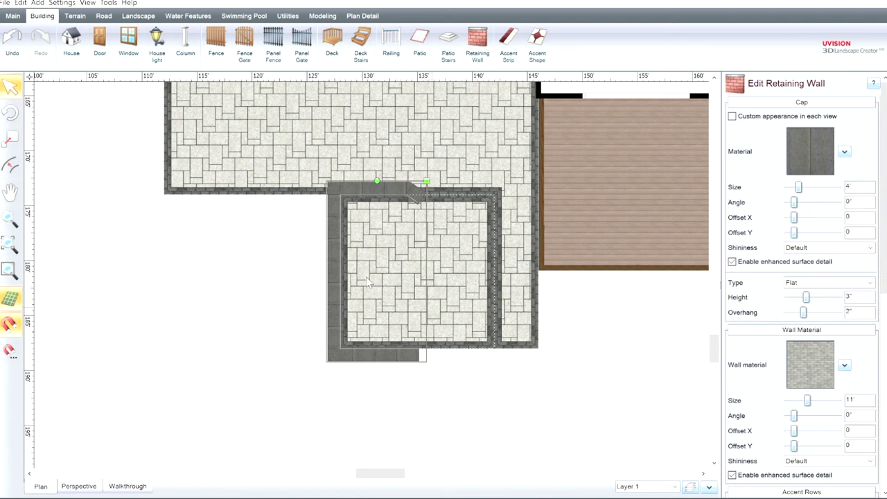
click(12, 41)
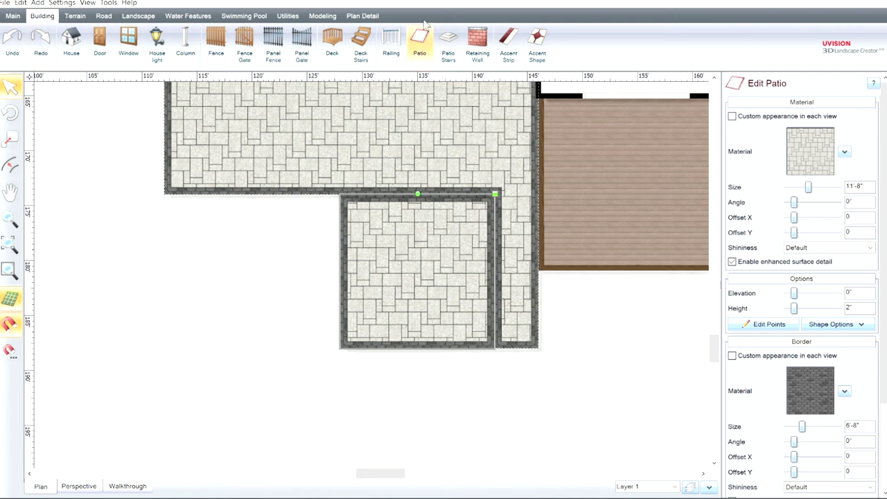
Draw a U-shaped retaining wall from the square patio's front midpoint: 7' to the corner, 14' along the outer side, 7' back along the L-shaped patio
click(477, 41)
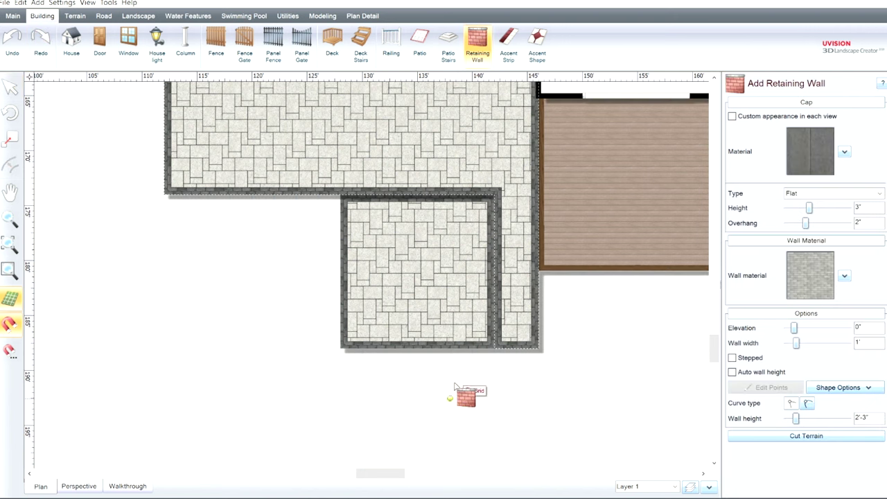
click(417, 346)
click(340, 348)
click(340, 194)
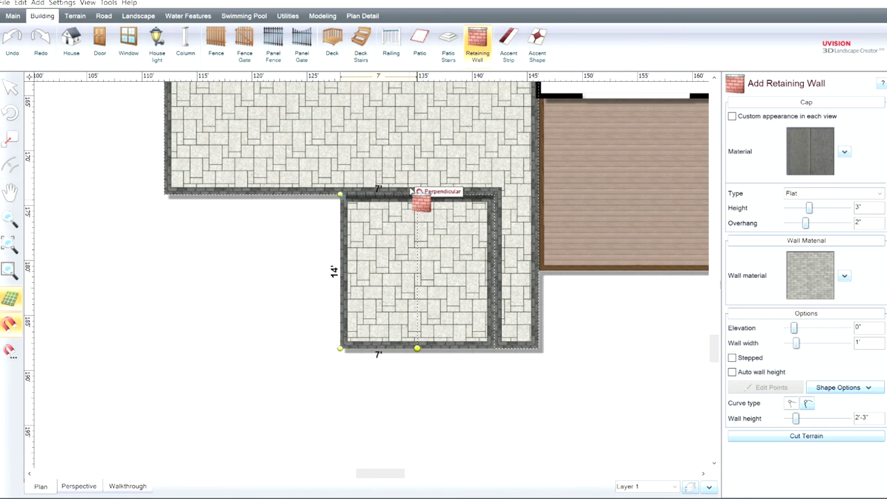
double_click(417, 189)
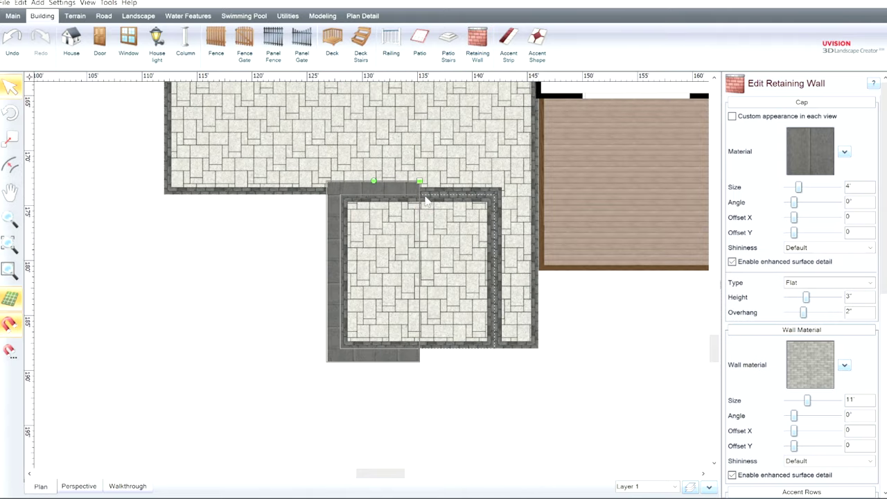
Switch the retaining wall to the opposite side of its line so it sits inside the square patio's edge
scroll(386, 440, up, 1)
click(78, 486)
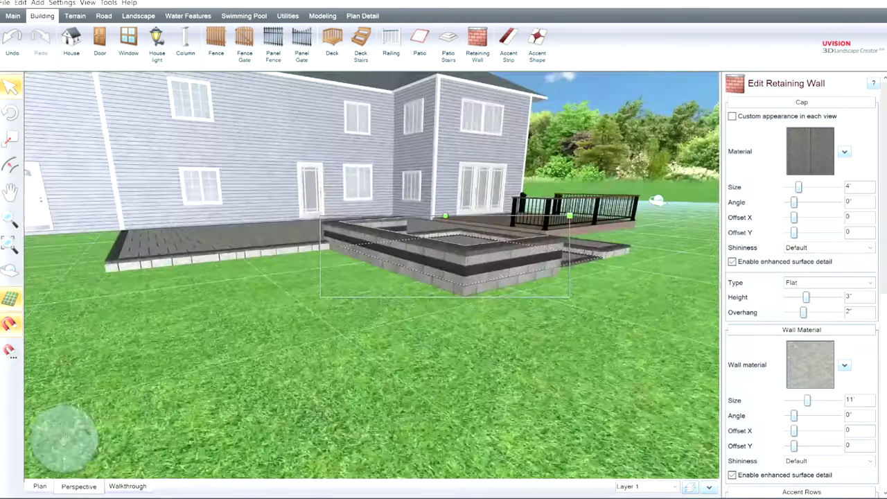
middle_drag(657, 201, 608, 229)
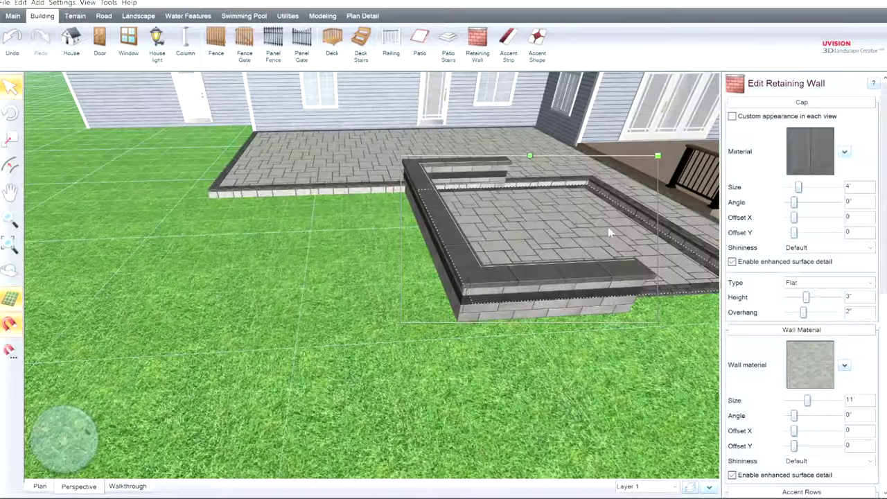
middle_drag(545, 236, 519, 269)
middle_drag(545, 169, 494, 248)
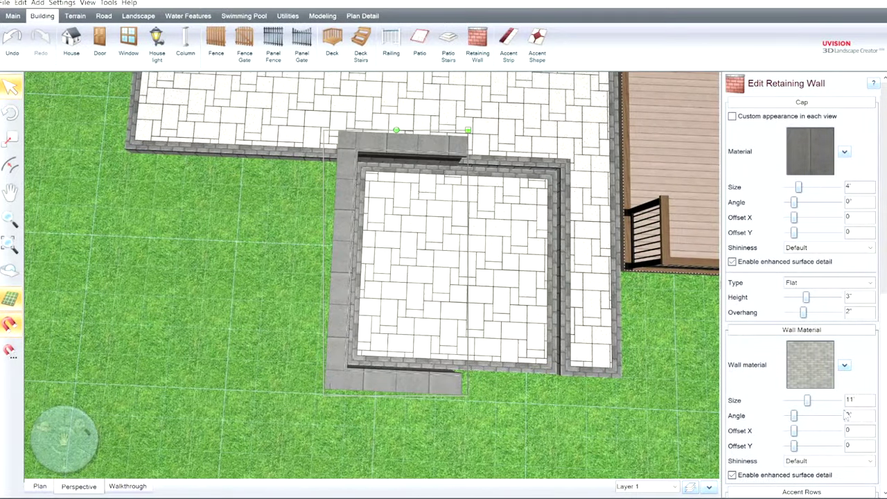
scroll(846, 413, down, 6)
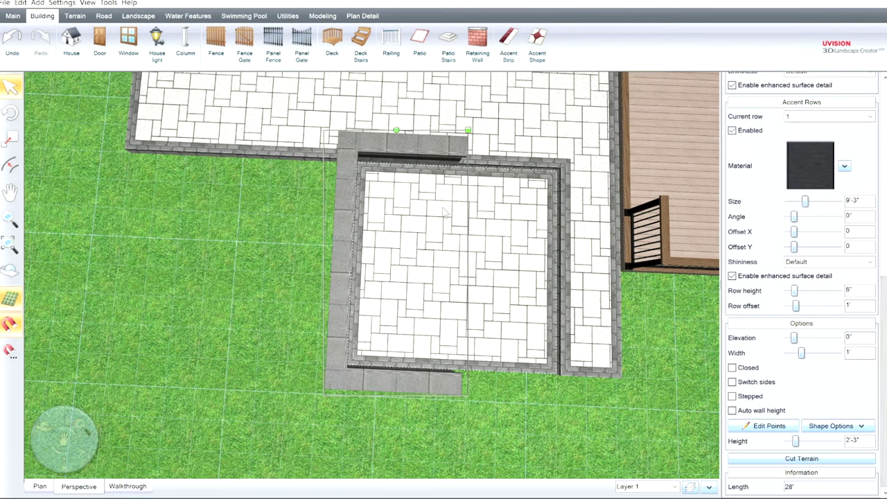
click(732, 380)
mouse_move(433, 335)
middle_down()
mouse_move(507, 295)
mouse_move(481, 300)
mouse_move(442, 345)
middle_up()
scroll(501, 331, down, 1)
middle_drag(501, 332, 433, 215)
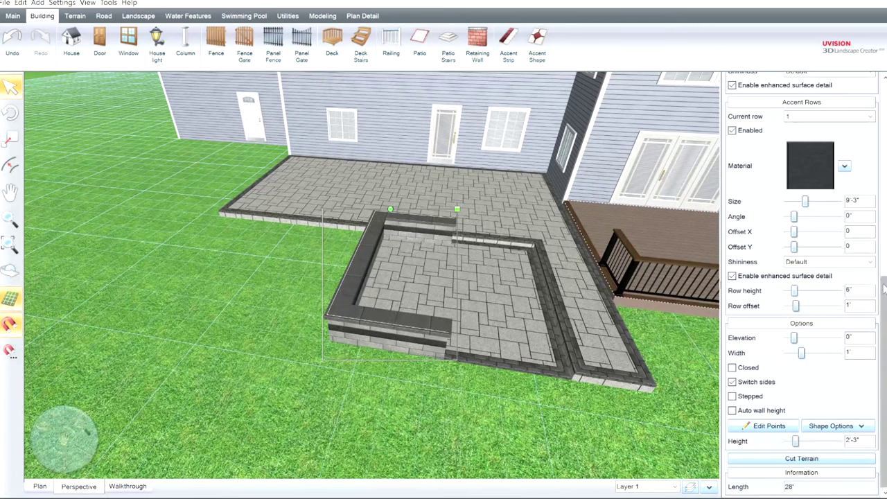
Set the retaining wall's height to 1'-8" and check it in 3D beside the patios
click(788, 440)
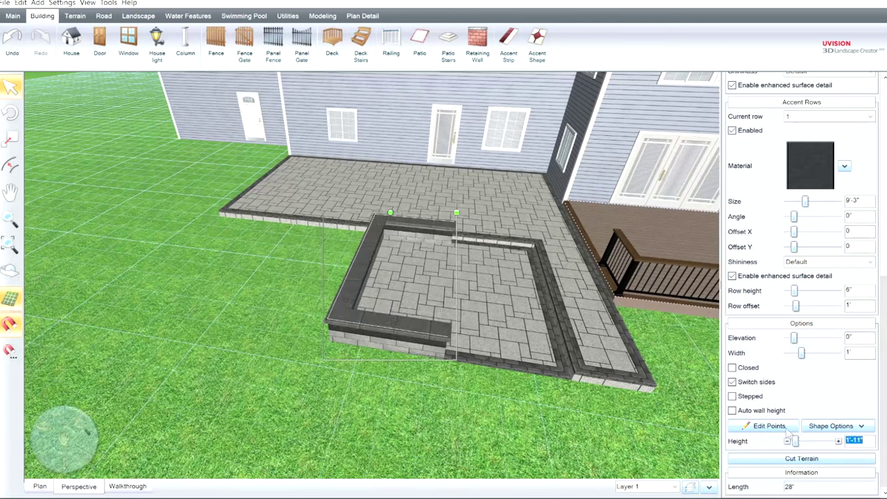
click(788, 439)
click(787, 439)
click(787, 439)
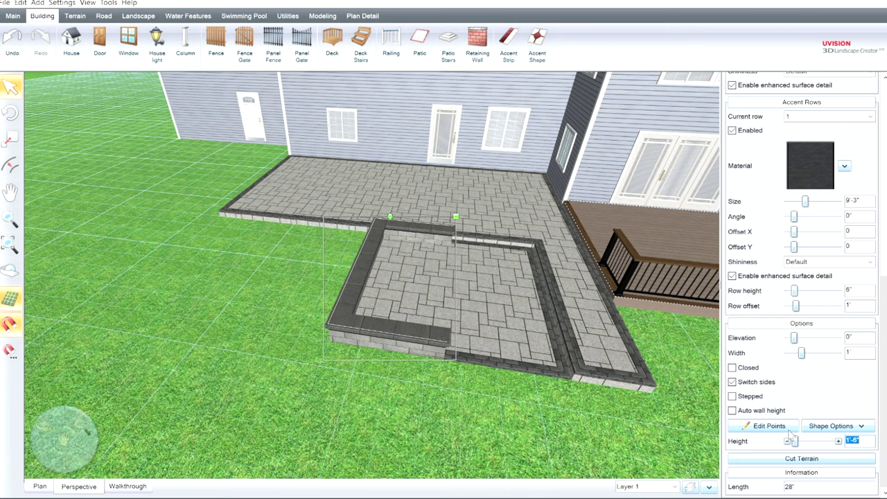
click(838, 441)
click(839, 441)
middle_drag(615, 424, 628, 386)
middle_drag(454, 352, 488, 262)
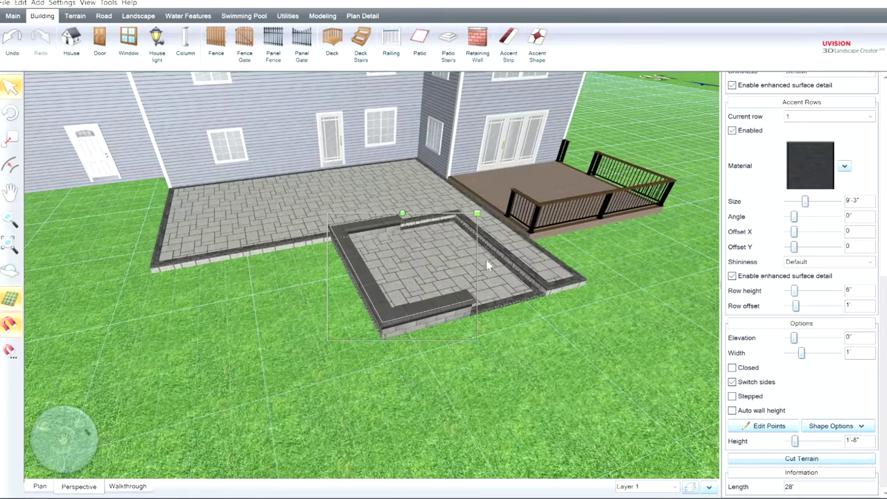
middle_drag(385, 309, 407, 317)
scroll(425, 311, up, 3)
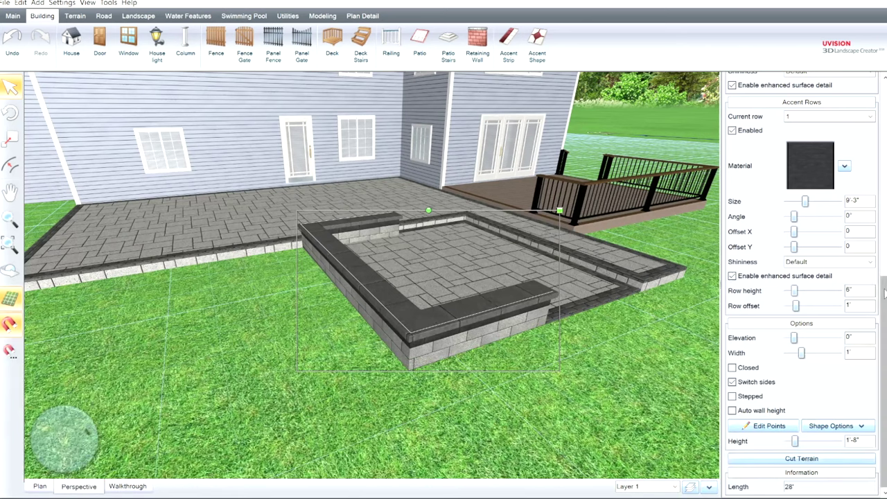
Disable accent row 1 on the retaining wall and view the plain wall in 3D
drag(885, 288, 885, 203)
scroll(785, 307, up, 2)
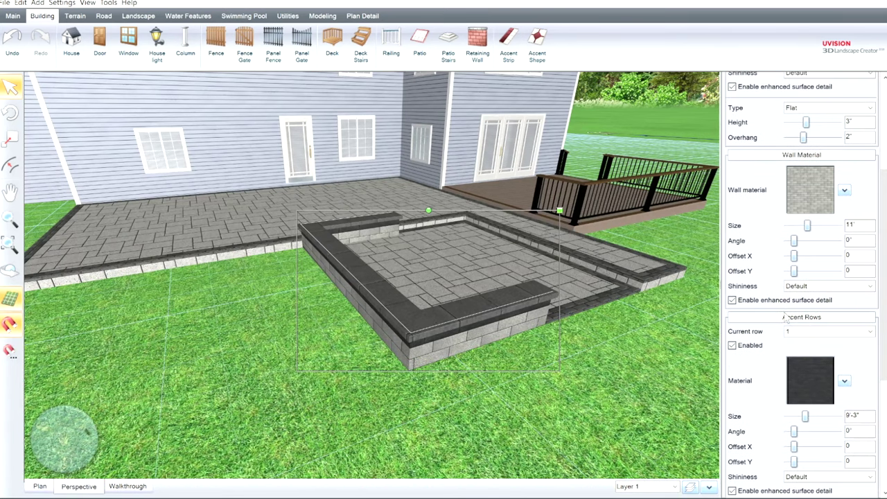
click(732, 344)
right_drag(362, 395, 386, 406)
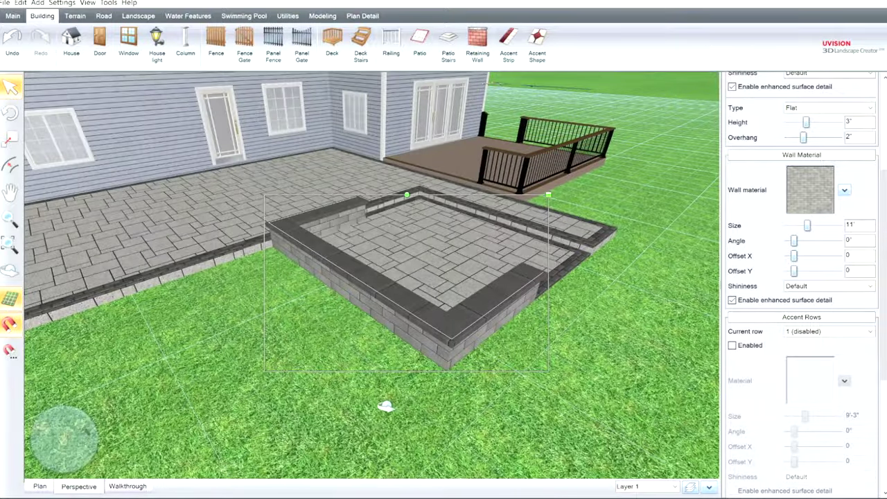
click(733, 339)
click(732, 344)
right_drag(586, 368, 416, 344)
Place a rectangular fire pit accessory on the square patio in plan view, rotated -90° about Y, between the retaining wall's arms
click(39, 480)
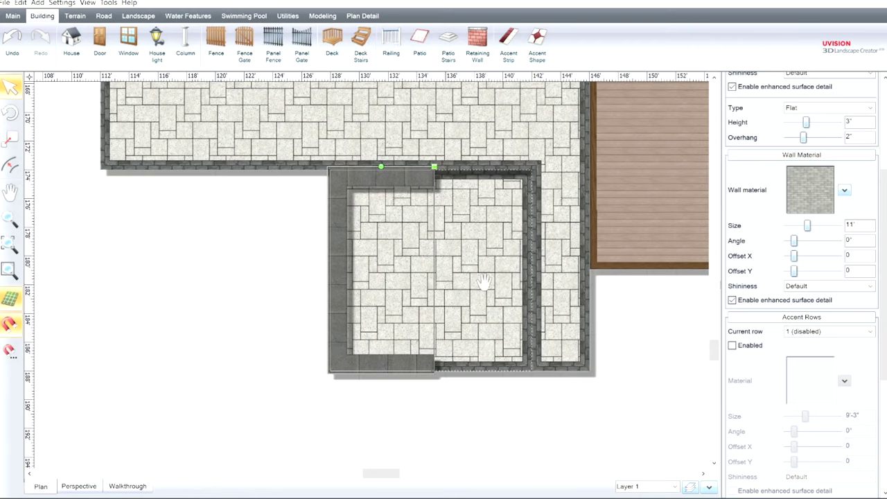
click(138, 14)
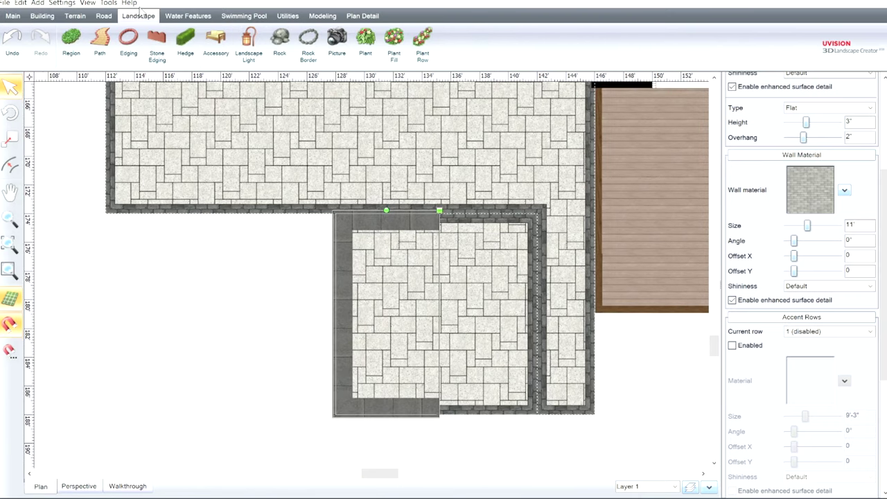
click(215, 42)
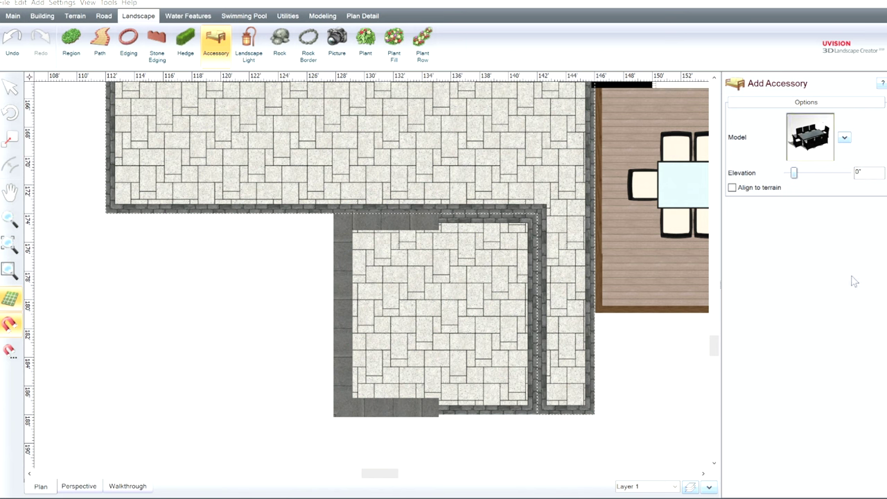
double_click(313, 263)
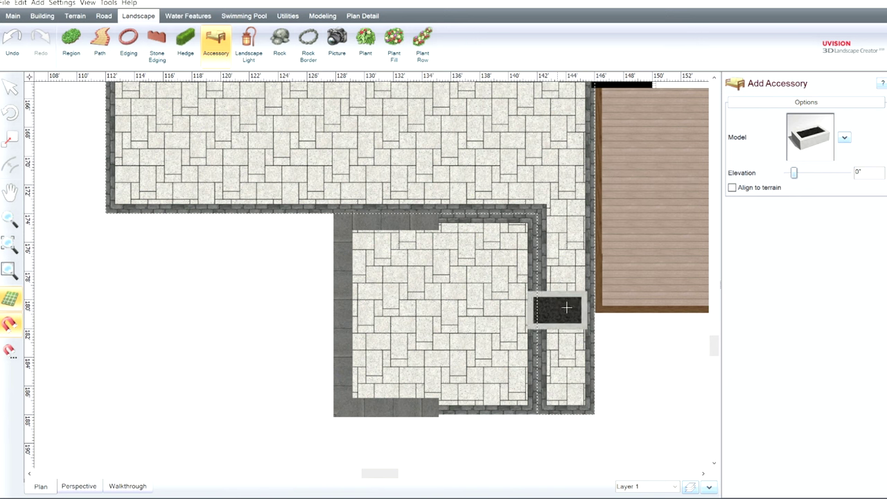
click(419, 317)
drag(418, 307, 443, 329)
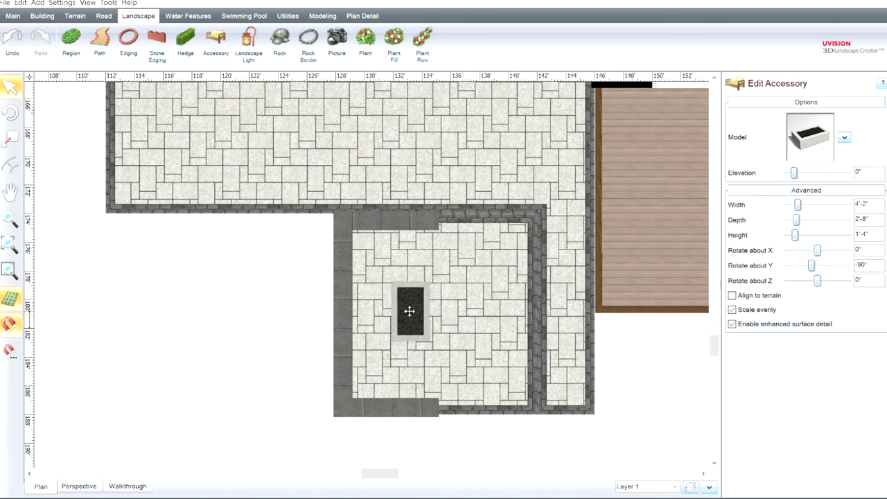
Nudge the fire pit slightly along the square patio and view it in 3D from above
drag(408, 312, 410, 315)
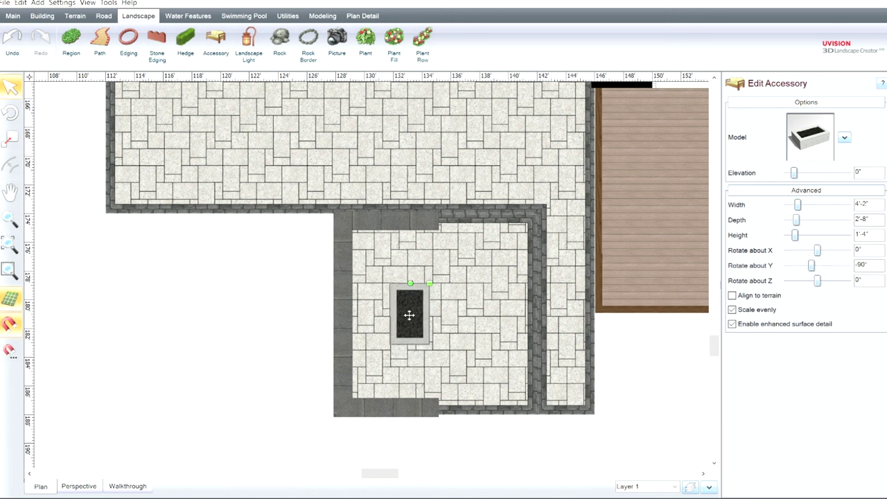
click(78, 486)
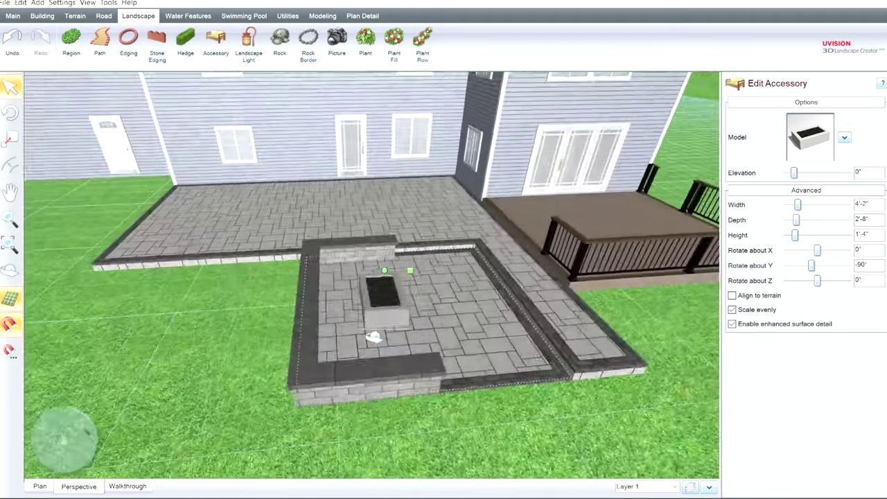
middle_drag(374, 337, 372, 373)
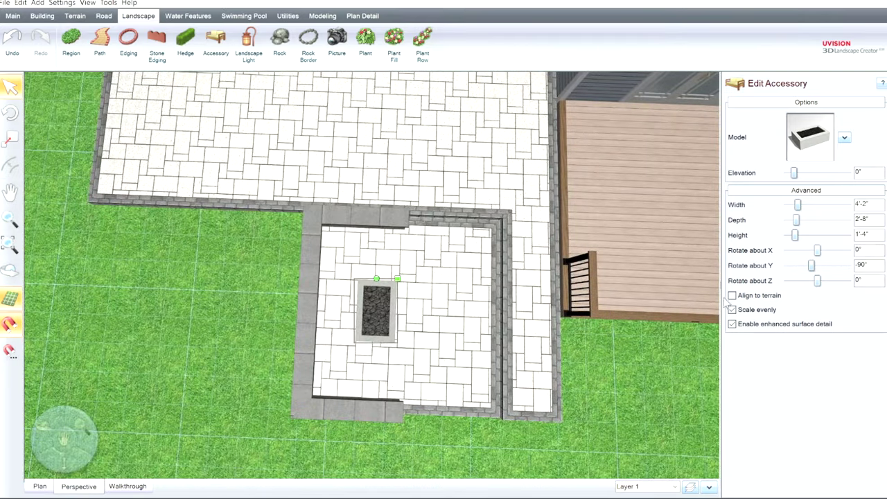
Enlarge the fire pit evenly to a width of 6', depth of 3'-10" and height of 1'-10"
click(847, 204)
click(847, 204)
click(847, 204)
click(847, 204)
click(847, 204)
click(847, 204)
click(848, 204)
click(848, 204)
click(848, 204)
click(848, 204)
middle_drag(595, 283, 582, 237)
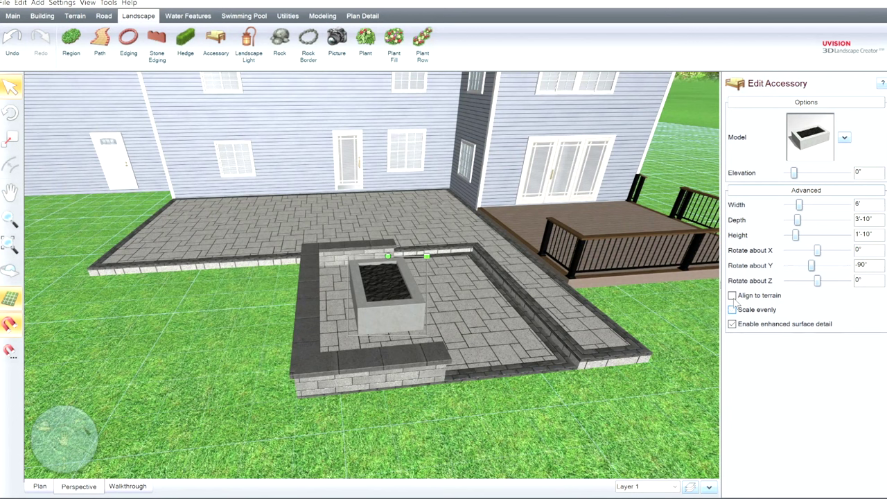
Turn off even scaling for the fire pit and set only its height to 1'-3"
click(787, 235)
click(787, 235)
click(787, 235)
click(787, 235)
click(788, 235)
click(787, 234)
click(787, 235)
middle_drag(494, 328, 486, 344)
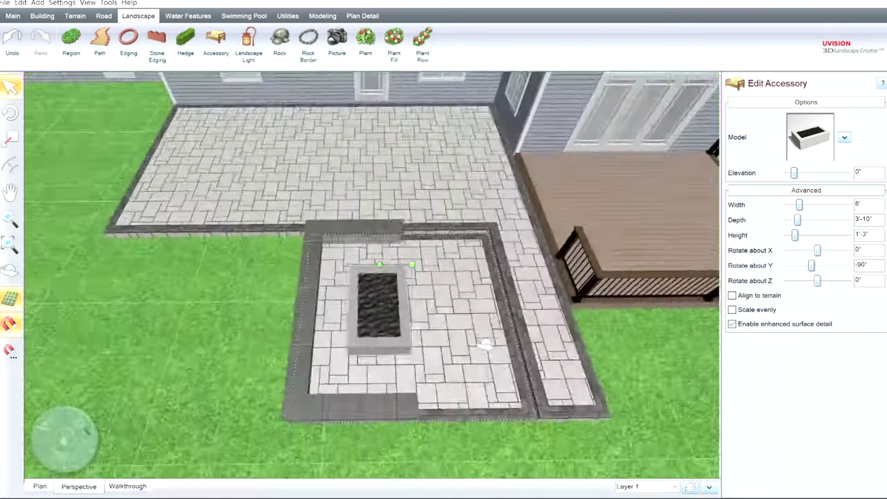
drag(485, 345, 457, 340)
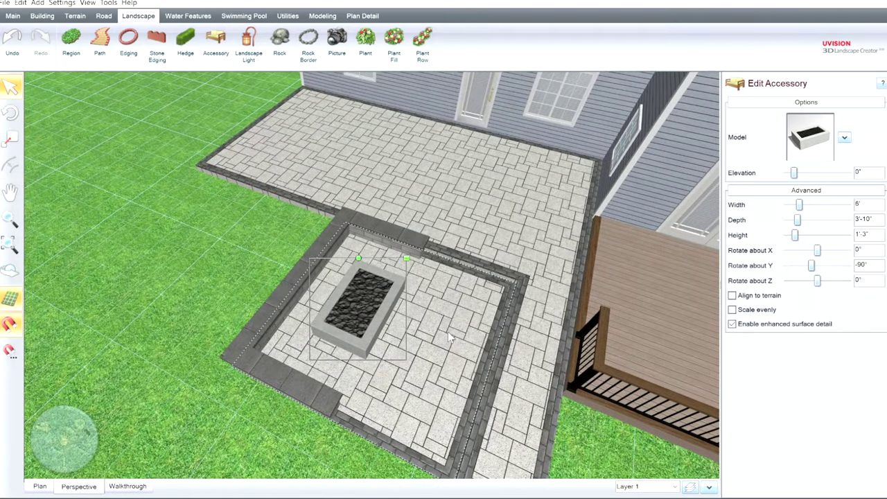
Model a box 12' wide and 1' long in plan view on the open lawn beside the patios
drag(449, 337, 466, 332)
middle_drag(435, 317, 550, 178)
middle_drag(571, 143, 531, 249)
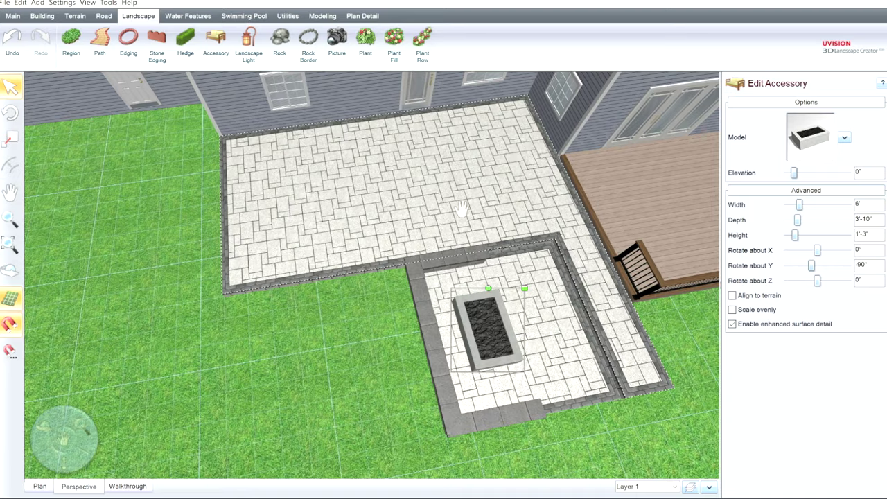
middle_drag(460, 207, 479, 150)
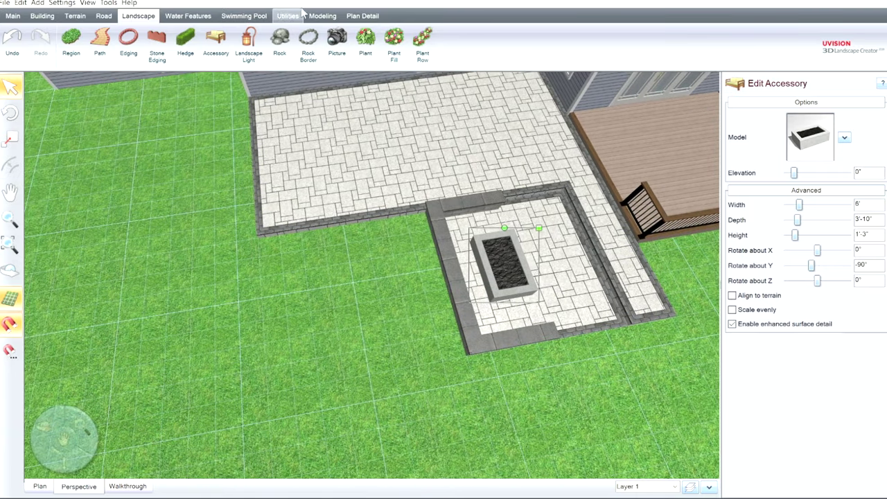
click(322, 16)
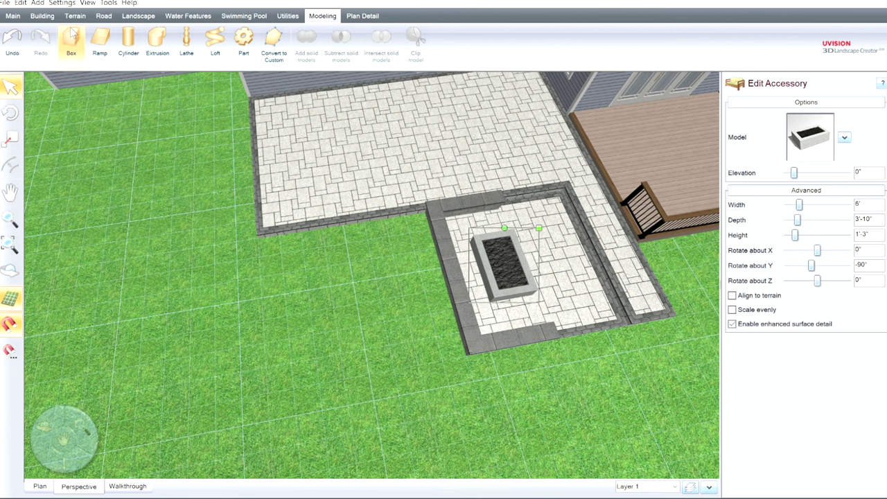
click(71, 36)
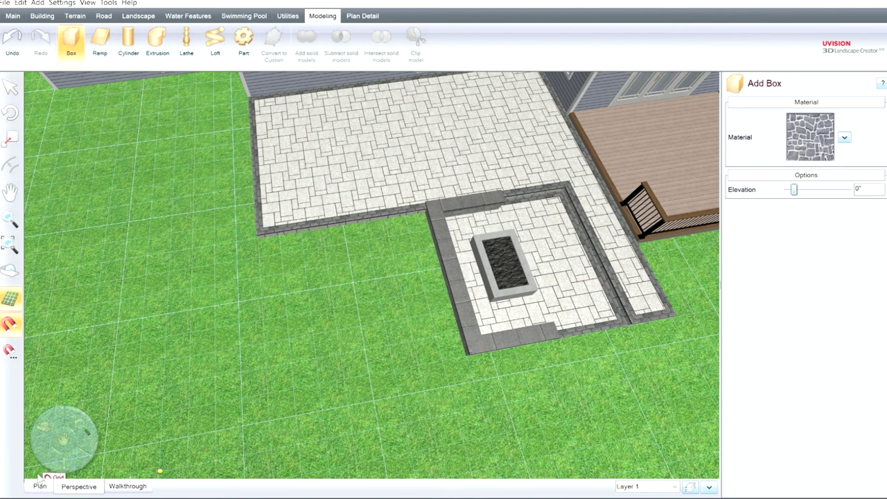
click(39, 486)
middle_drag(279, 314, 502, 225)
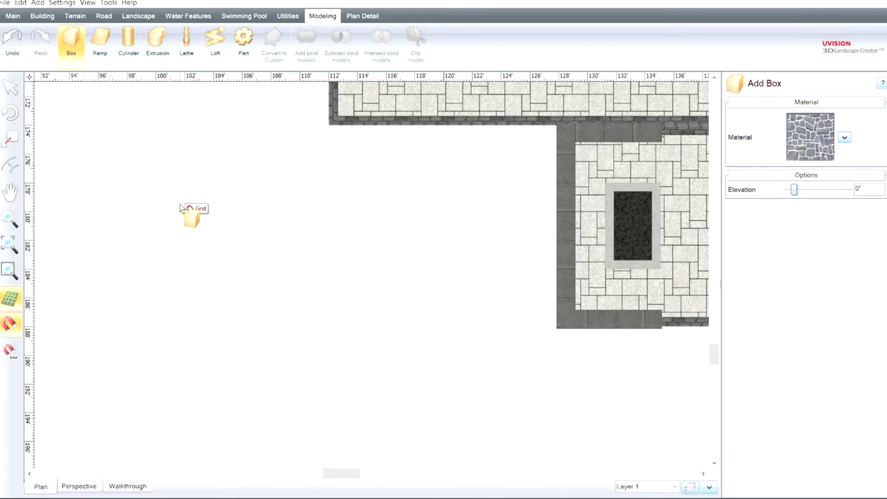
click(161, 210)
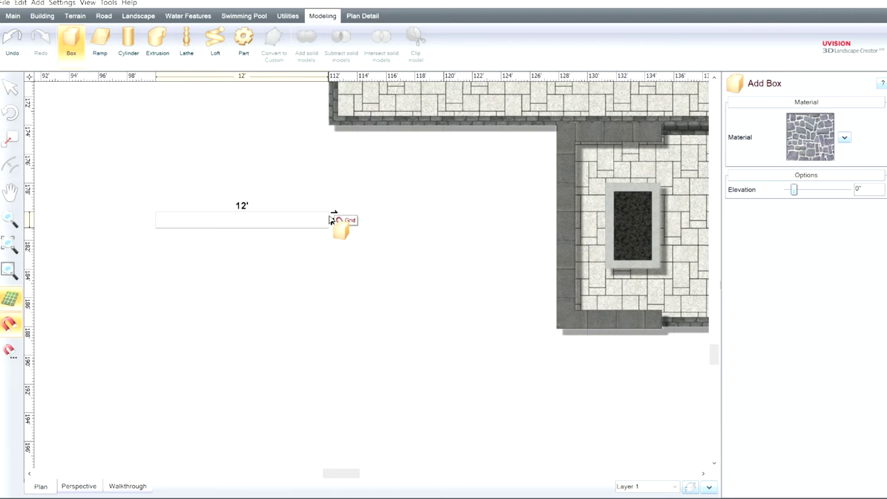
click(330, 218)
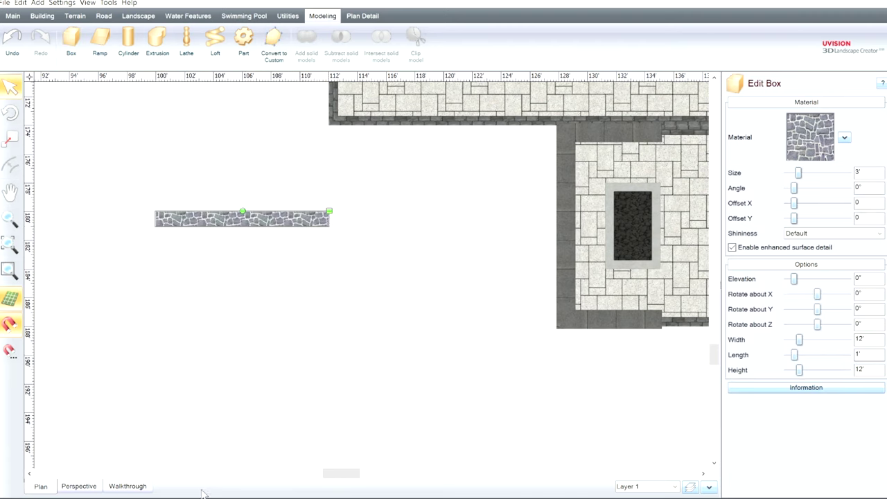
Set the 12' box's height to 3'-6" and check it in 3D beside the patios
click(80, 486)
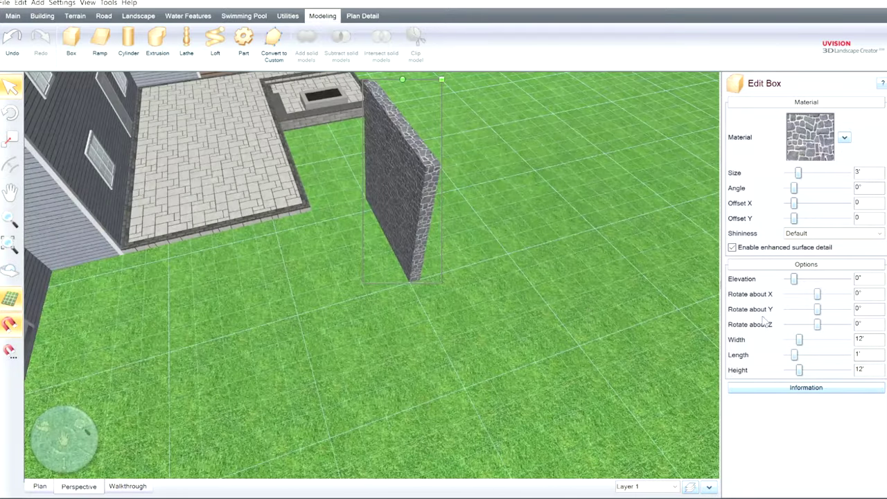
drag(800, 370, 791, 367)
click(848, 370)
click(848, 370)
click(848, 370)
click(848, 369)
click(848, 370)
middle_drag(451, 273, 478, 357)
mouse_move(420, 311)
middle_down()
mouse_move(429, 304)
mouse_move(419, 313)
middle_up()
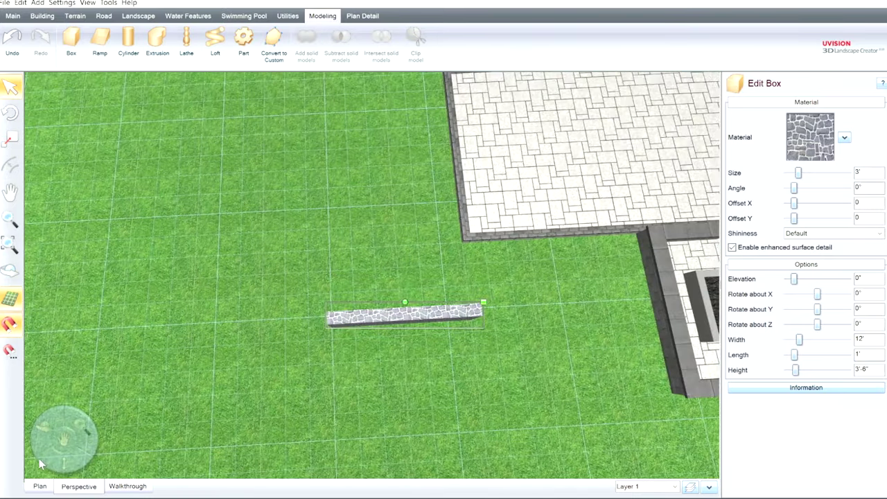
Add a second box about 2'-11" wide and 6' long, perpendicular to the 12' box at its end away from the patios
click(40, 486)
middle_drag(325, 271, 446, 405)
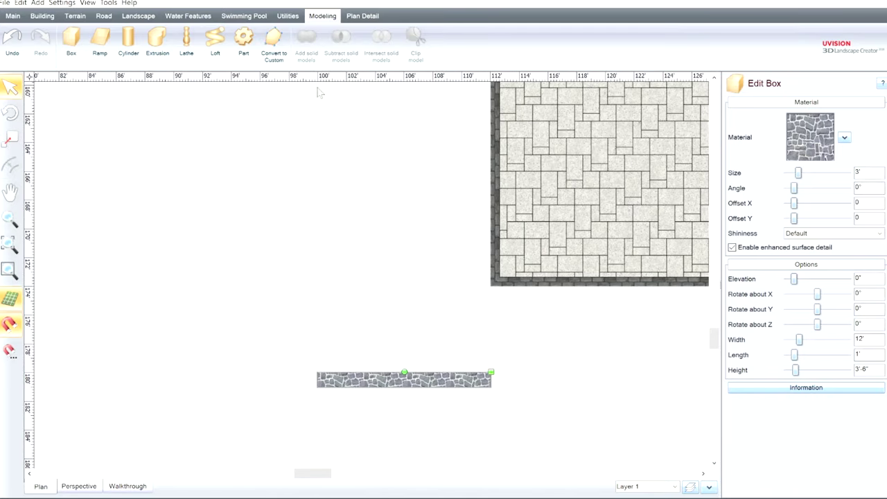
scroll(412, 303, down, 3)
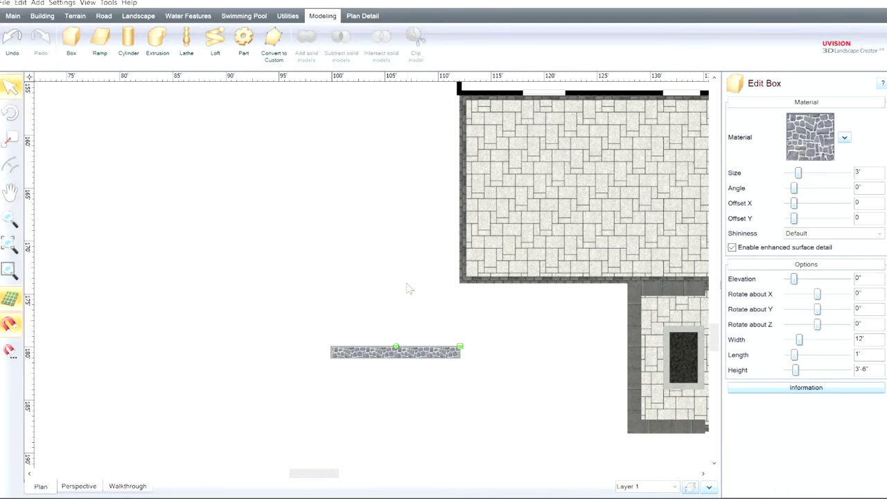
middle_drag(406, 285, 329, 277)
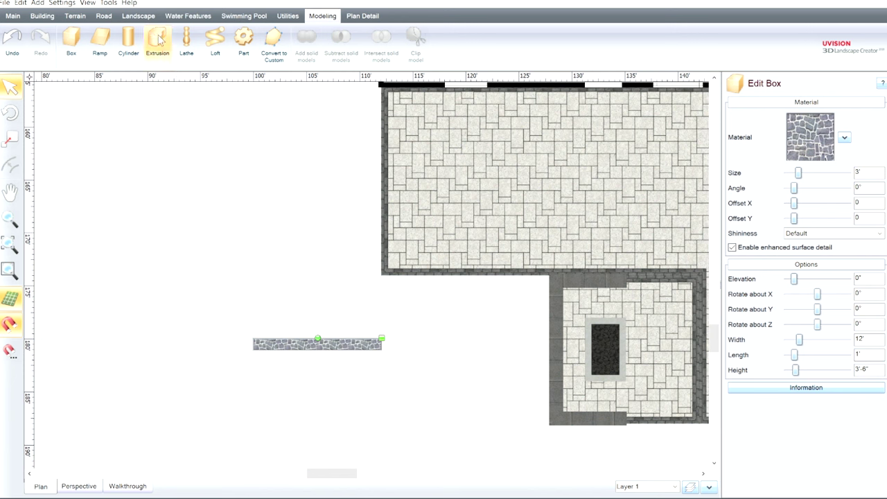
click(71, 40)
middle_drag(314, 309, 386, 348)
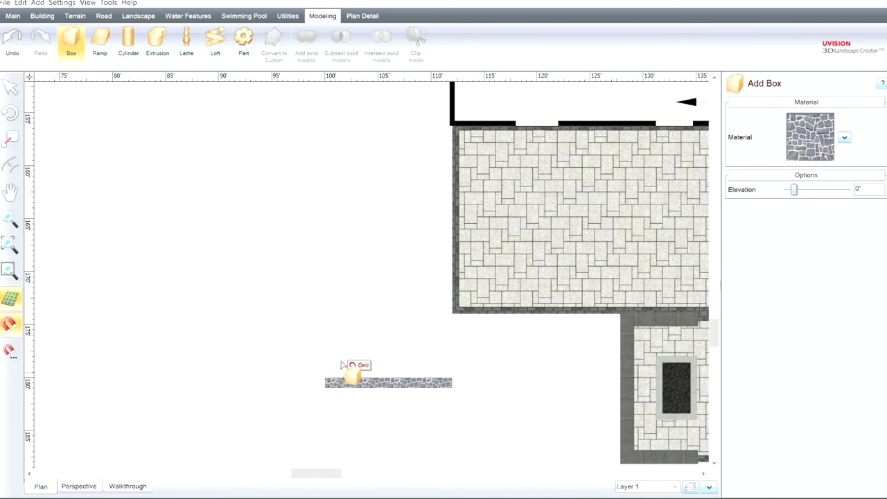
drag(324, 373, 340, 339)
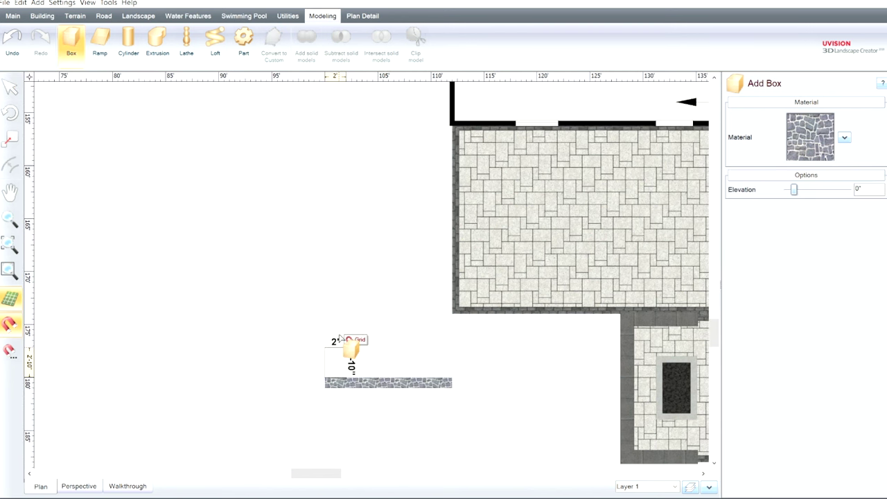
click(357, 297)
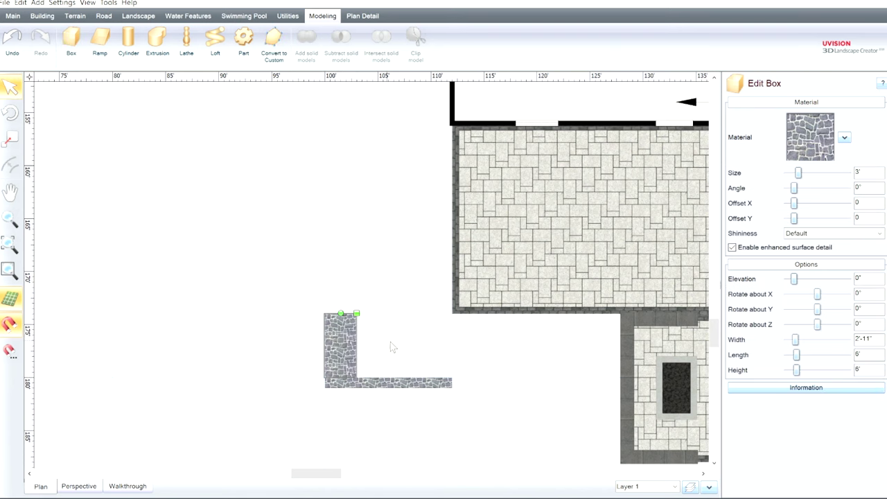
click(362, 341)
Set the second, shorter box's height to 3' in the 3D view
scroll(434, 341, up, 5)
middle_drag(436, 373, 480, 204)
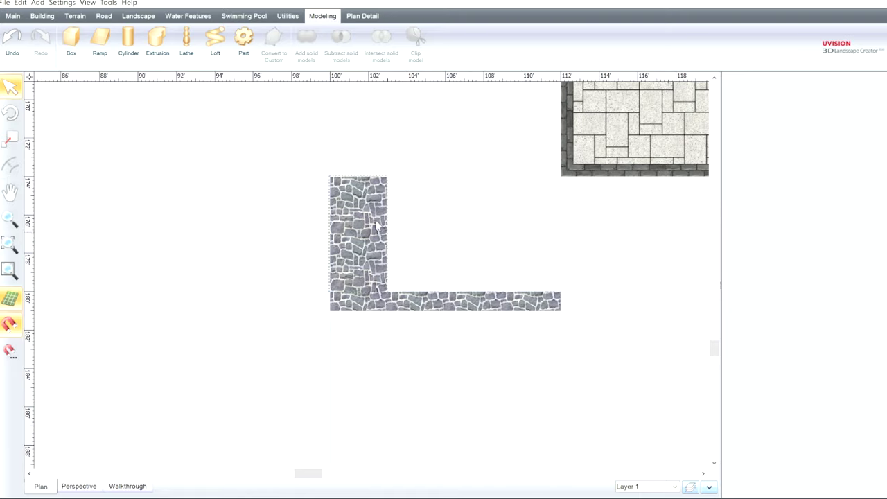
click(79, 486)
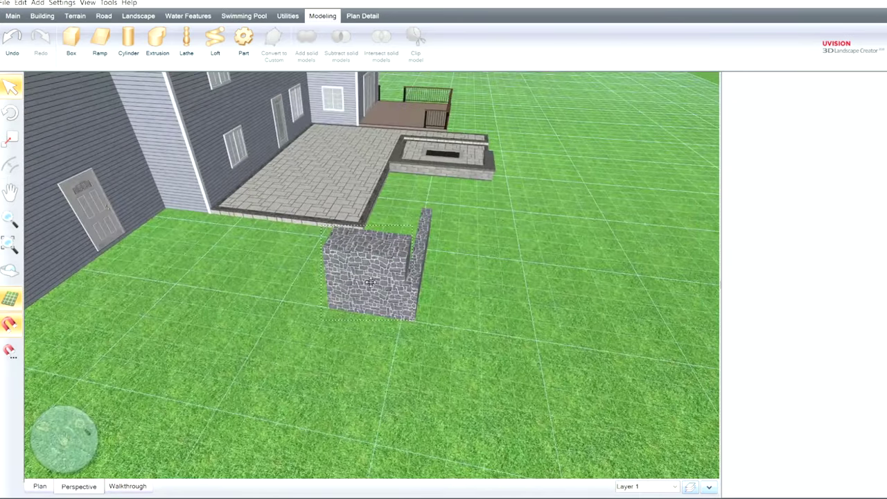
click(370, 282)
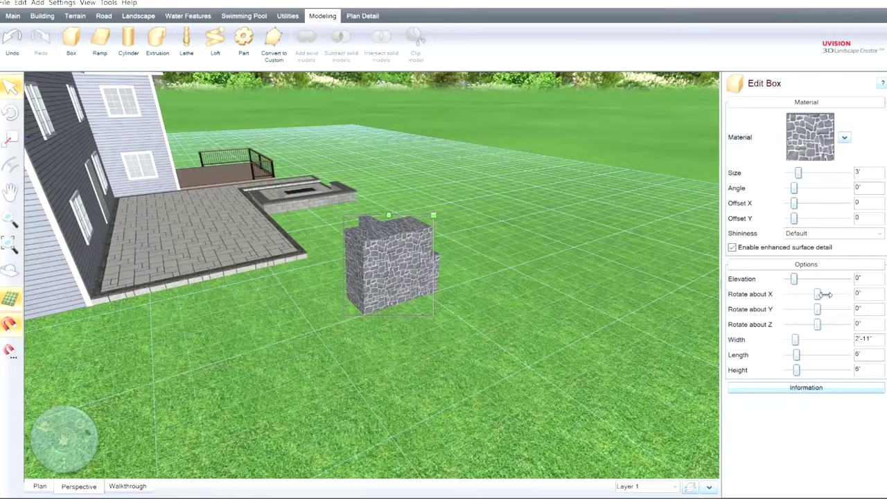
click(787, 370)
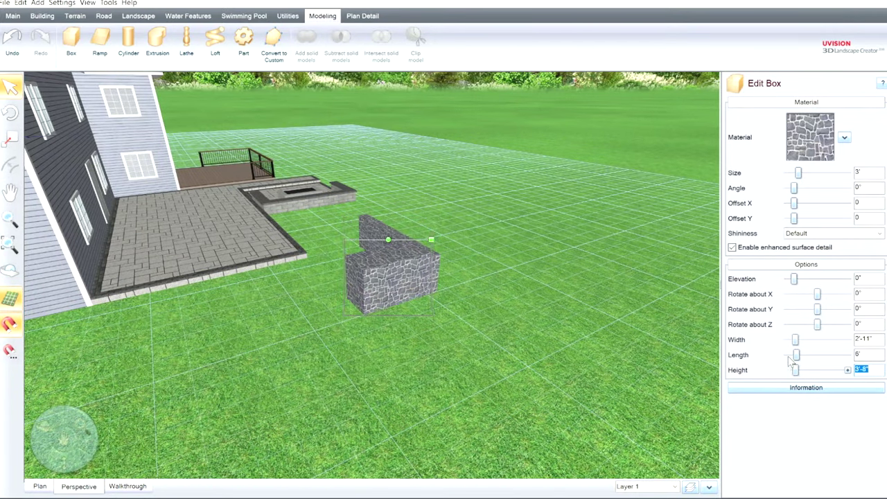
key(Down)
key(Down)
key(Down)
key(Down)
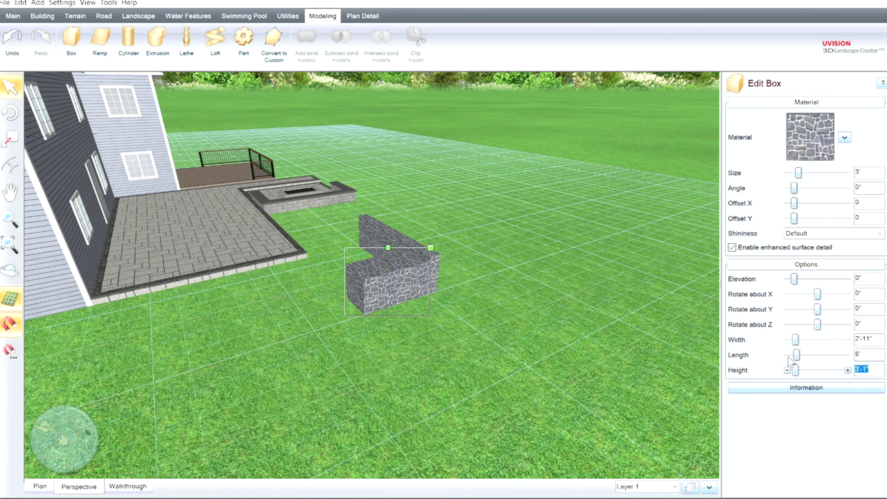
right_drag(531, 340, 694, 355)
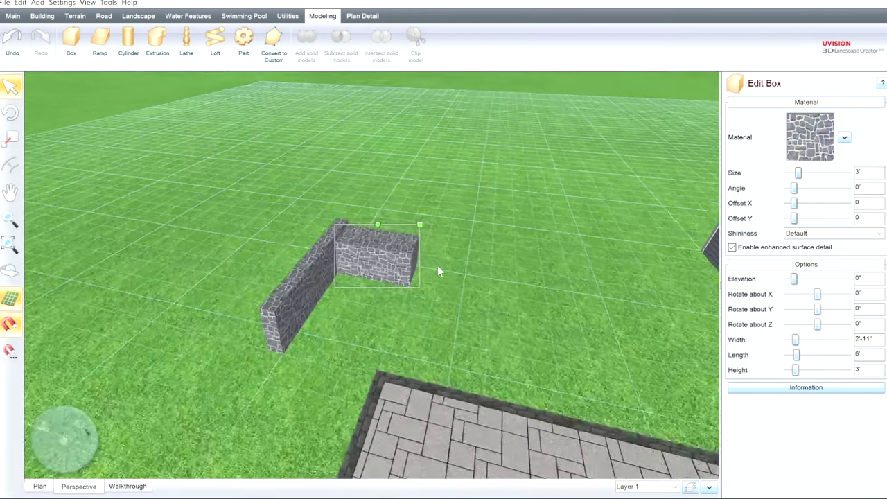
Try a grey block stone material at size 4'-5" on the shorter box
scroll(438, 267, up, 4)
middle_drag(364, 291, 409, 297)
drag(410, 296, 418, 277)
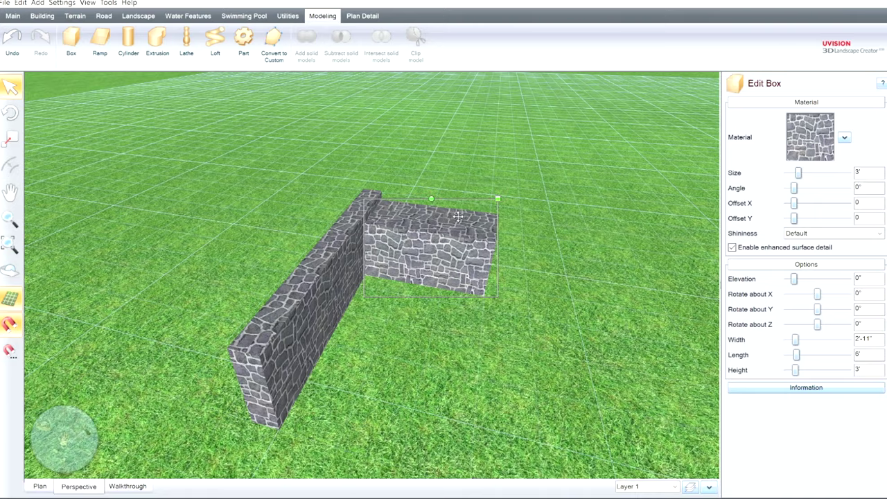
drag(454, 231, 299, 220)
drag(472, 199, 343, 339)
scroll(435, 319, down, 4)
middle_drag(437, 325, 444, 296)
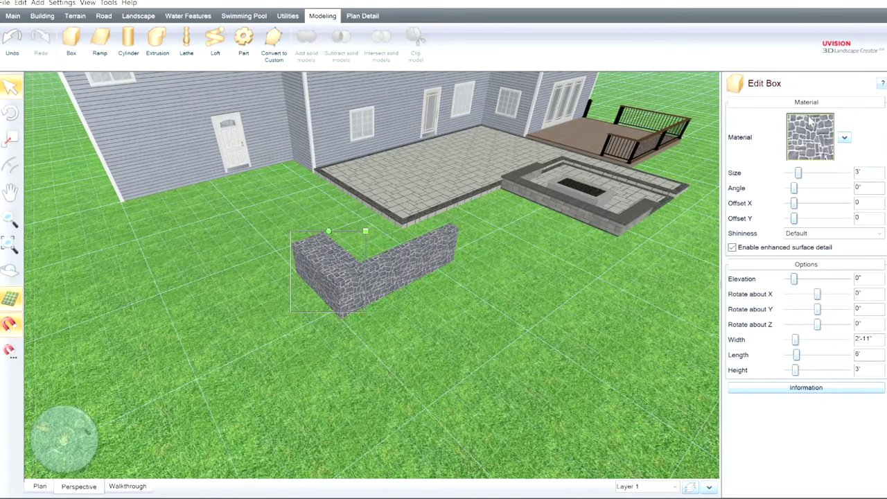
drag(367, 275, 340, 266)
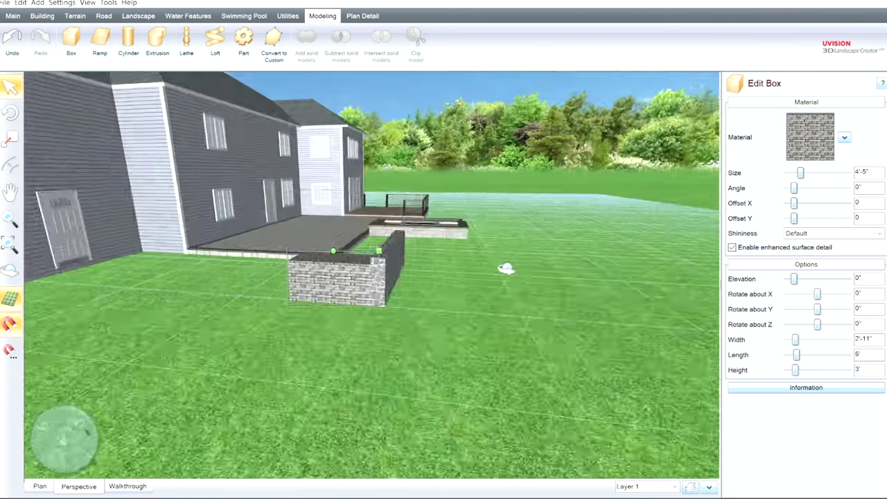
Apply a stacked ledgestone material at size 7'-1" to the shorter box and view it from several sides
right_drag(506, 268, 522, 276)
right_drag(416, 305, 500, 313)
drag(499, 313, 524, 303)
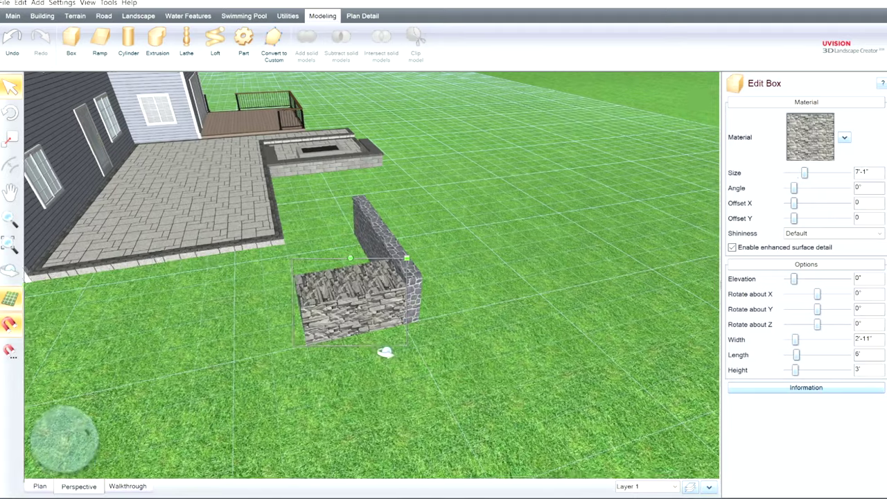
drag(300, 161, 458, 323)
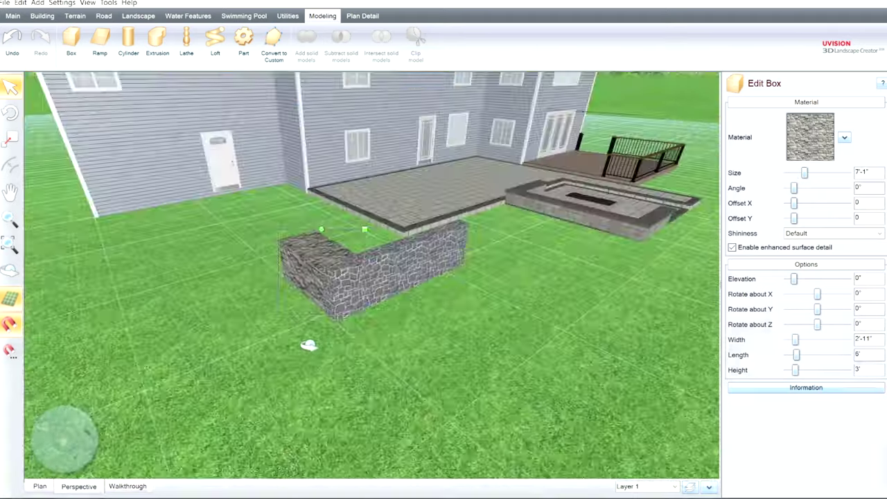
Apply the same stacked ledgestone material at size 7'-1" to the 12' box
drag(360, 333, 325, 341)
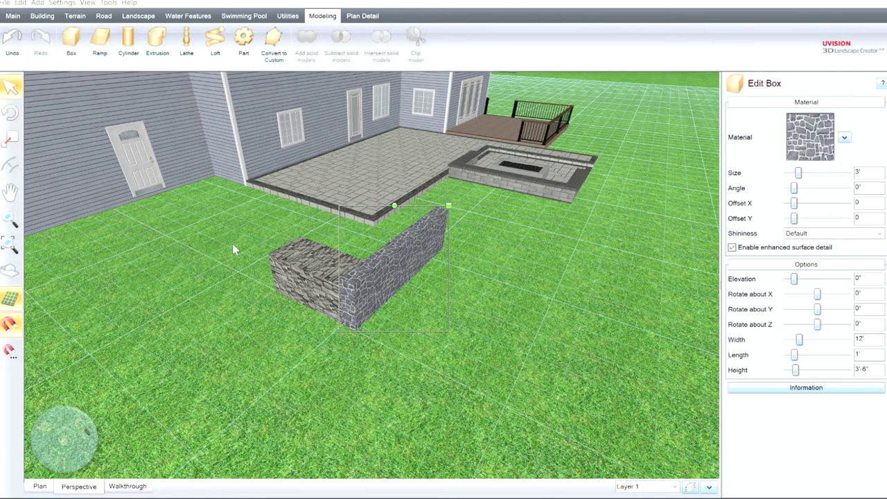
middle_drag(441, 298, 425, 342)
drag(424, 341, 509, 223)
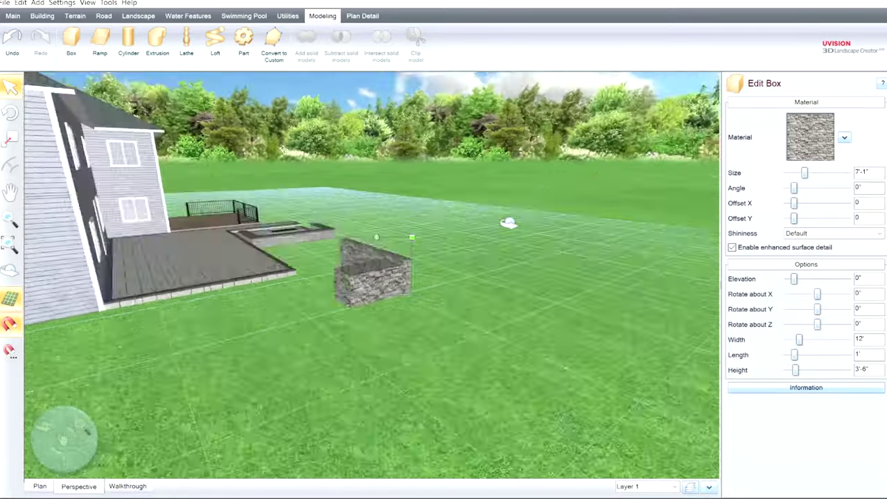
Change the seating wall's wall material to the stacked ledgestone at size 7'-1", matching the L-shaped structure
middle_drag(509, 223, 396, 272)
middle_drag(546, 280, 477, 223)
drag(476, 223, 431, 213)
click(429, 212)
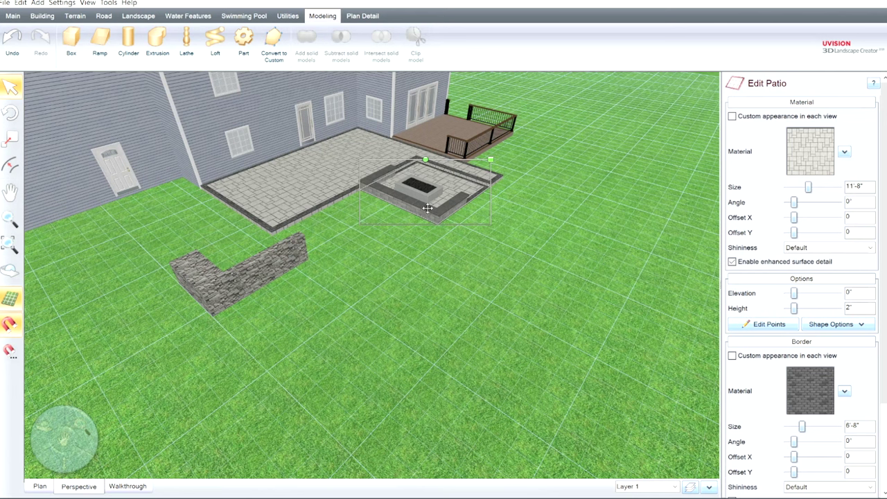
click(428, 208)
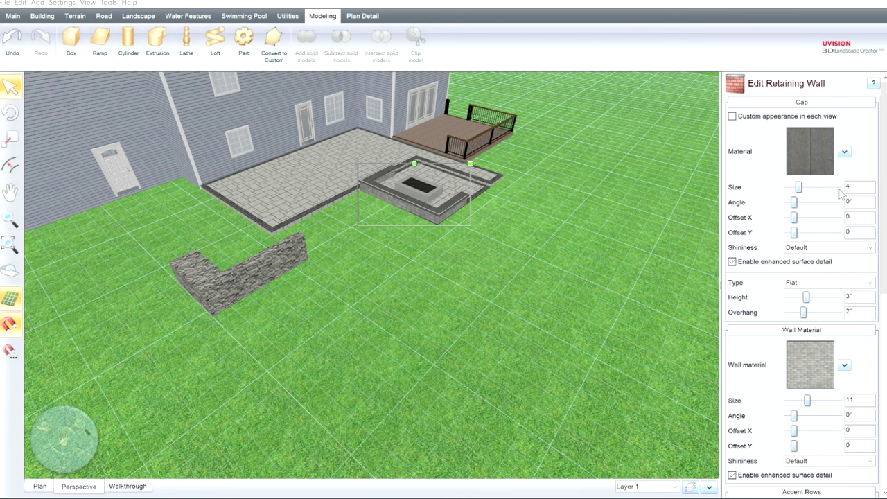
click(227, 295)
middle_drag(503, 337, 443, 279)
scroll(427, 264, up, 3)
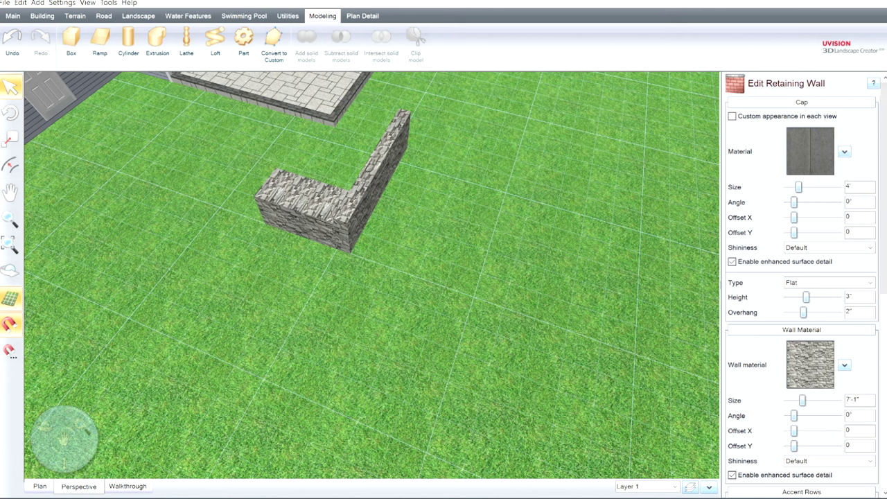
Draw a 12' by 2' box over the longer stone box in the plan view
click(40, 486)
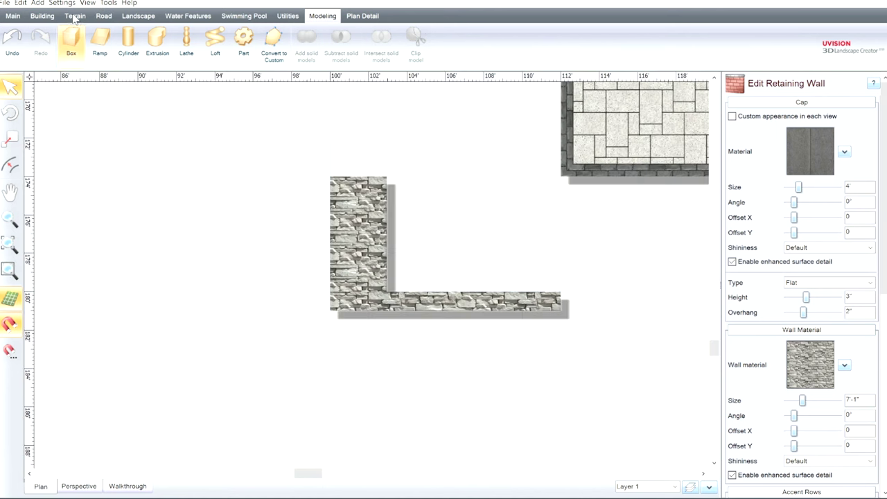
click(71, 42)
click(560, 284)
drag(433, 309, 329, 322)
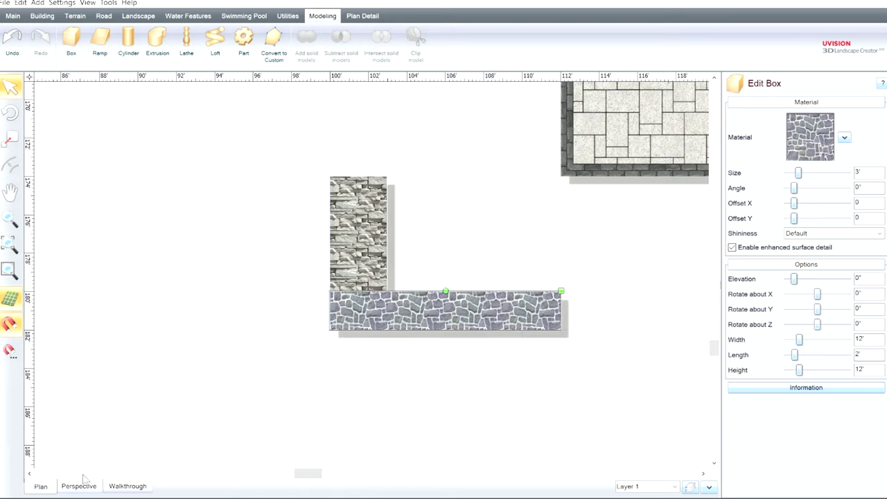
Draw a 3' by 6'-6" box over the shorter stone box in the plan view
click(71, 38)
drag(332, 169, 393, 287)
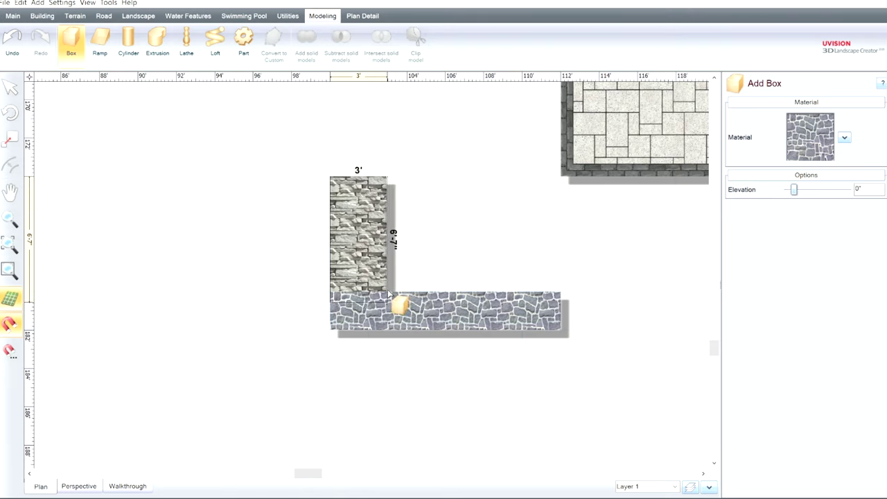
click(388, 292)
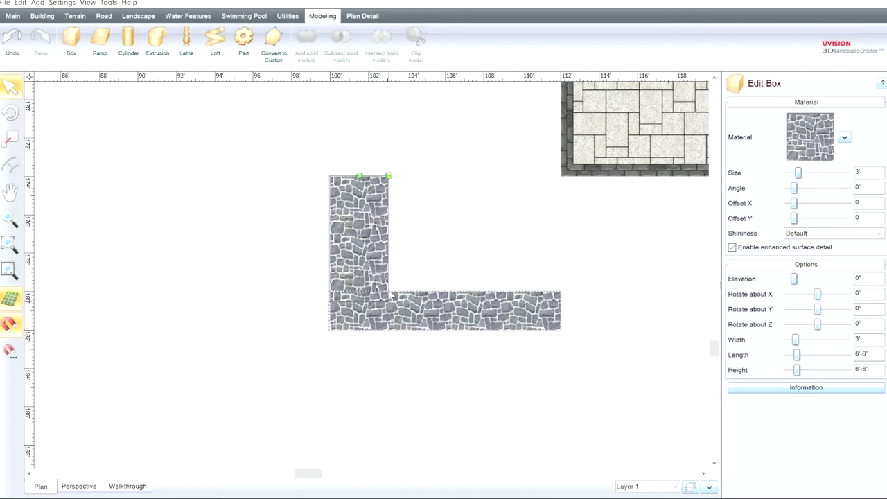
Make the new 12' box a countertop slab with a height of 1" and an elevation of 3'-6" in the 3D view
click(78, 486)
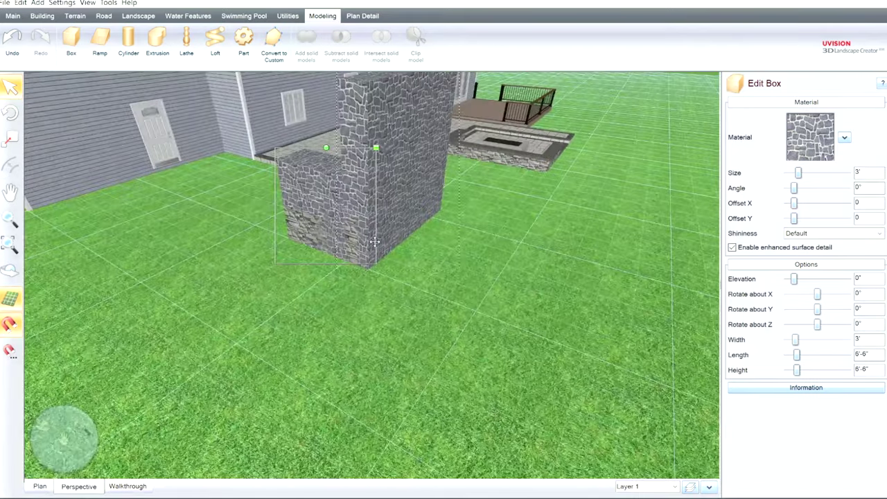
click(375, 241)
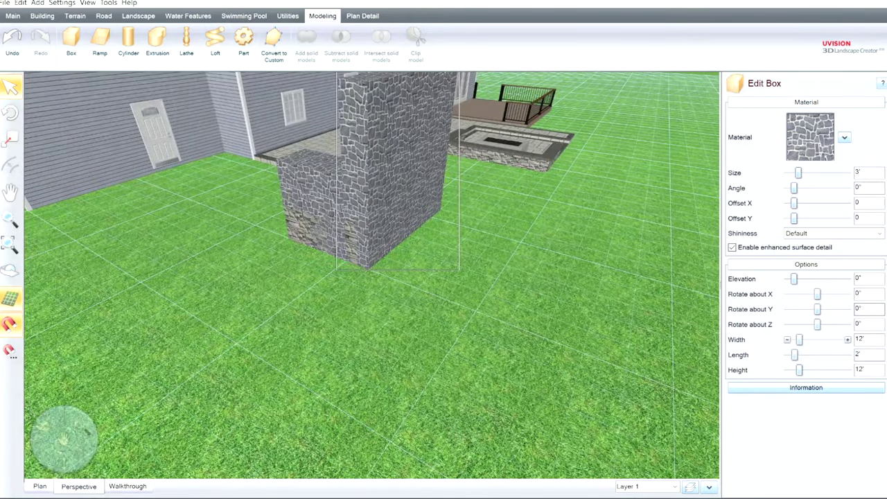
drag(799, 369, 790, 370)
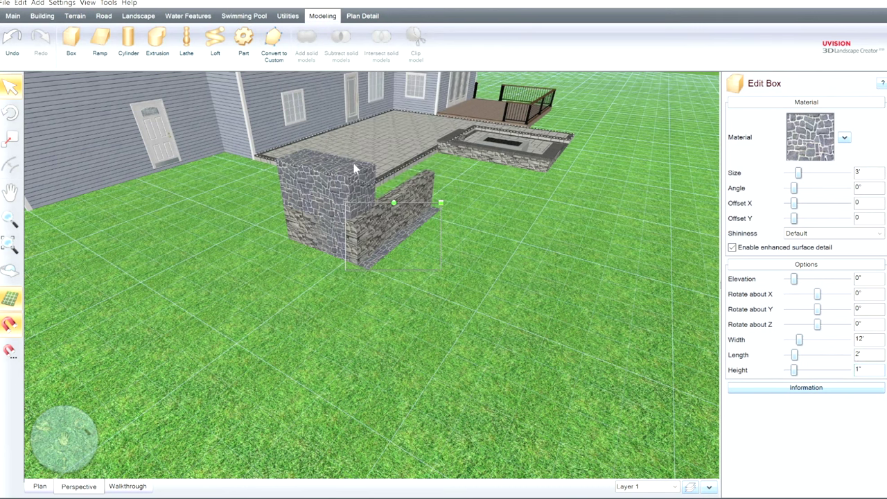
drag(849, 276, 848, 276)
click(787, 279)
middle_drag(469, 272, 328, 276)
scroll(361, 259, up, 3)
Set the shorter new box's height to 1" and its elevation to 3' so it caps the short stone base
click(444, 144)
middle_drag(444, 144, 527, 130)
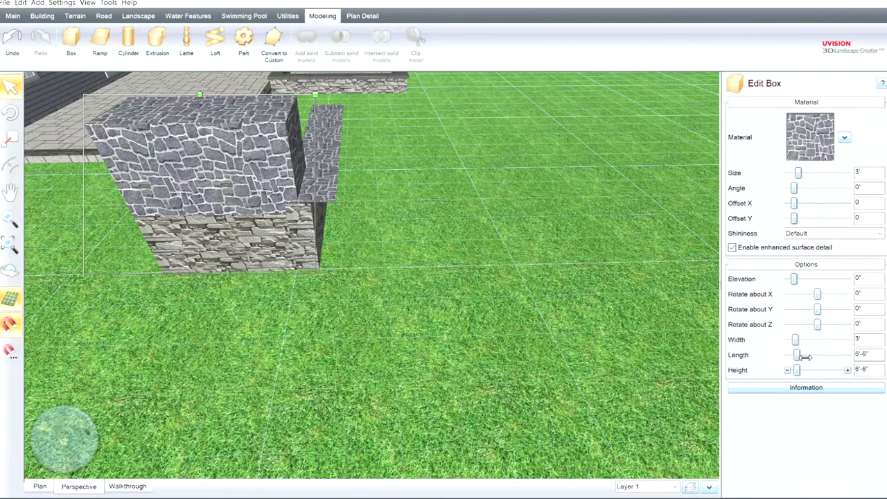
drag(797, 370, 787, 369)
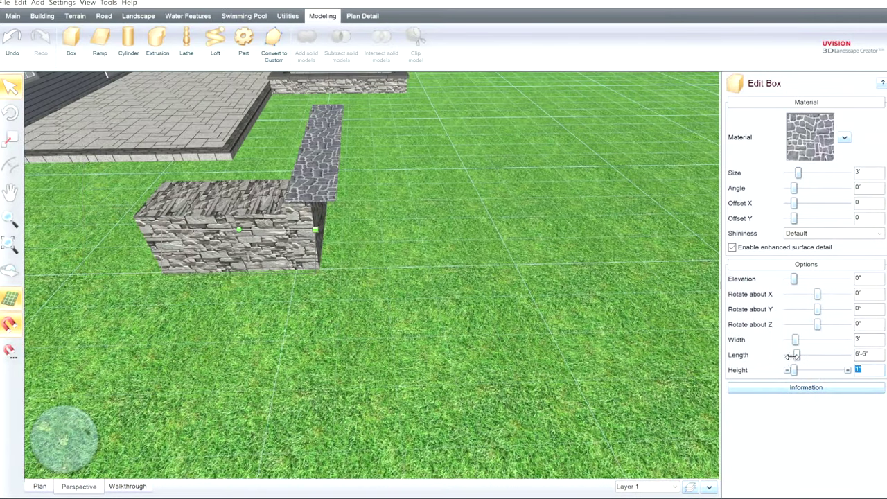
click(848, 278)
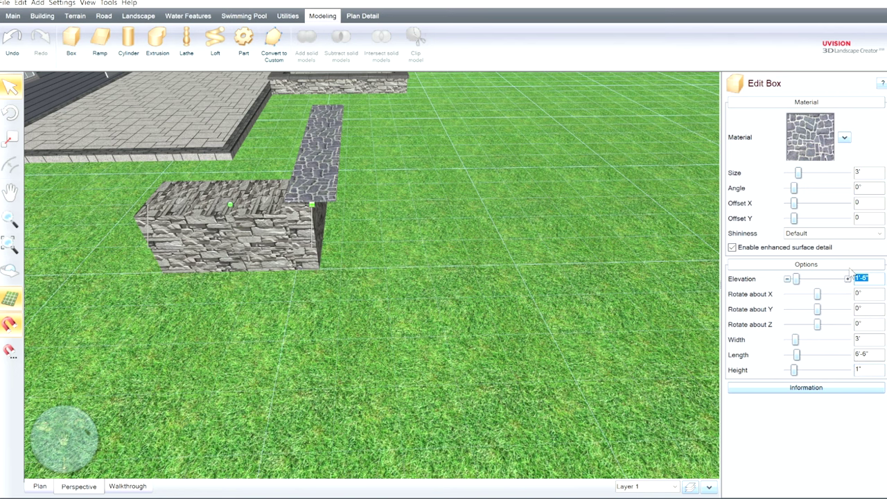
click(848, 279)
click(848, 278)
click(848, 278)
click(848, 279)
click(848, 279)
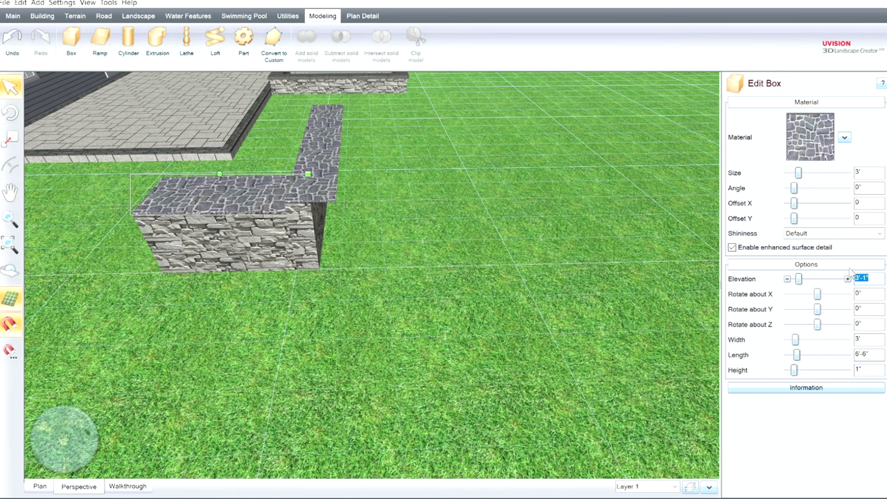
click(787, 279)
Enlarge the shorter countertop slab to a width of 3'-2" and a length of 6'-8"
right_drag(502, 297, 618, 279)
scroll(457, 362, down, 1)
right_drag(457, 361, 486, 364)
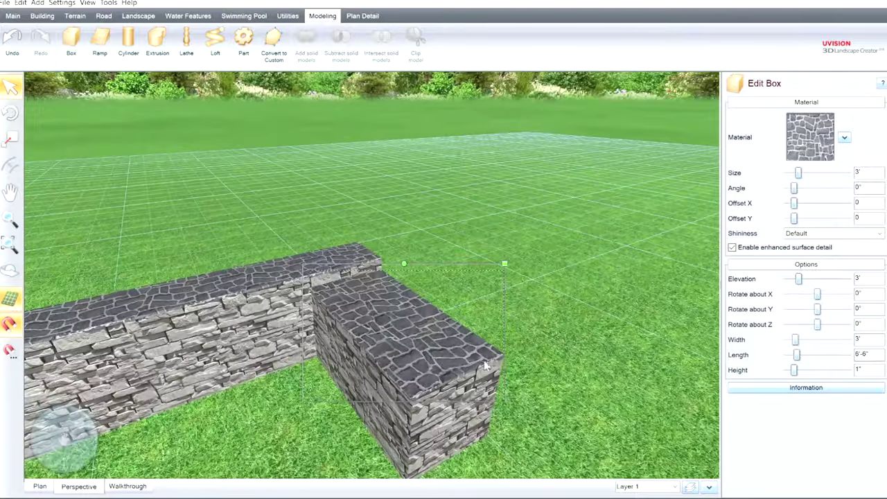
click(848, 340)
click(848, 340)
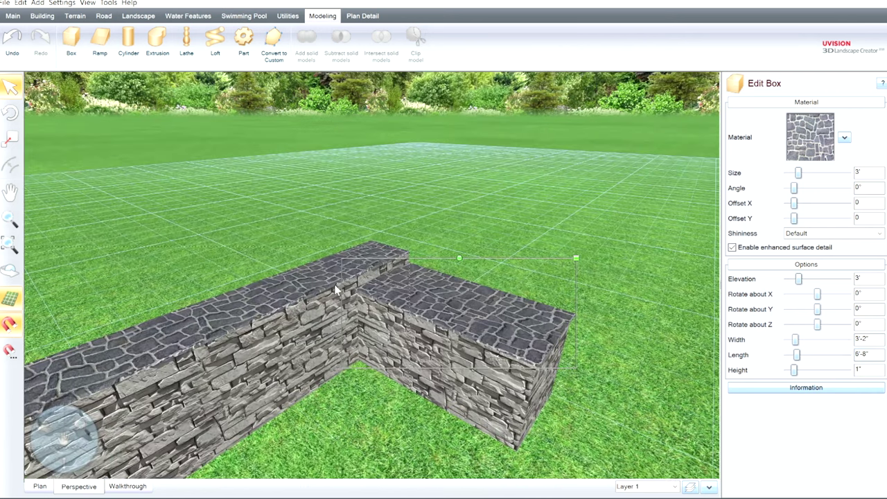
Enlarge the longer countertop slab to a width of 12'-2" and a length of 2'-2"
click(848, 354)
click(848, 355)
click(848, 340)
click(848, 340)
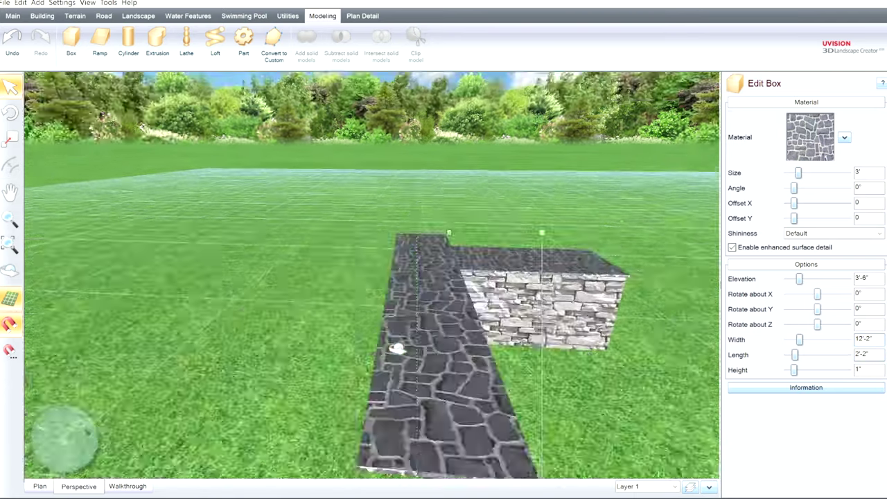
middle_drag(396, 348, 434, 342)
drag(434, 342, 406, 277)
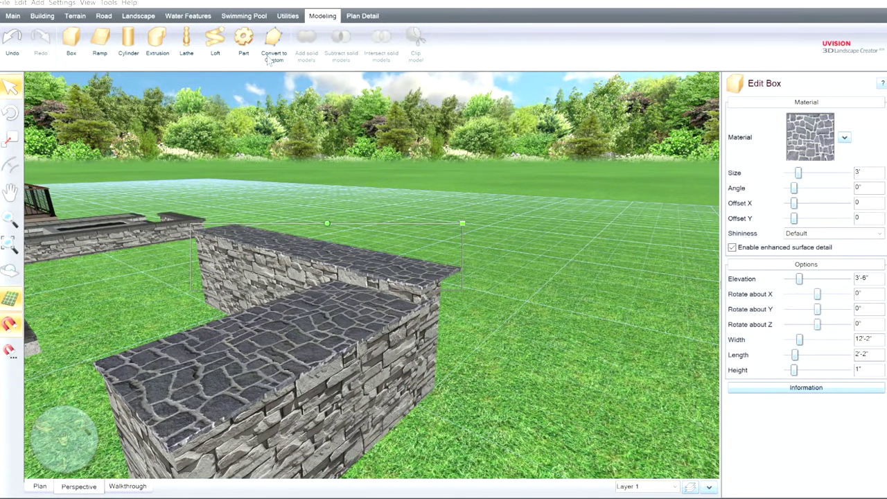
Apply a white veined marble material to both countertop slabs
middle_drag(408, 281, 359, 308)
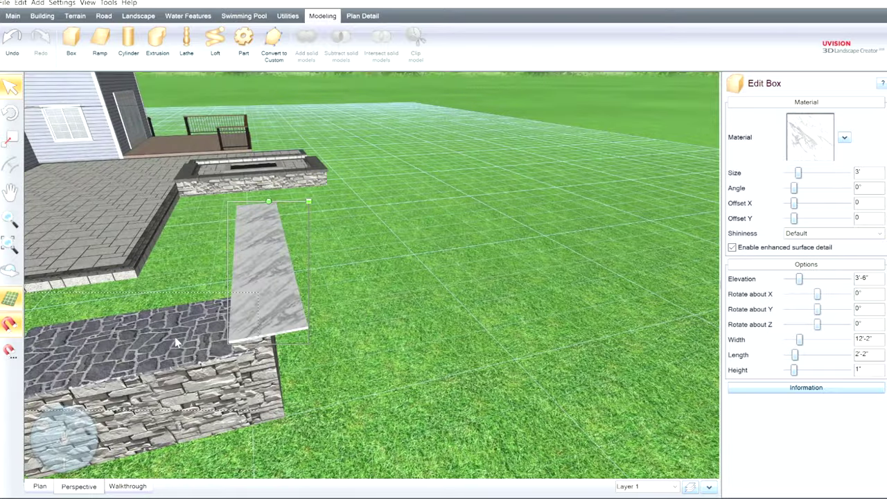
click(175, 337)
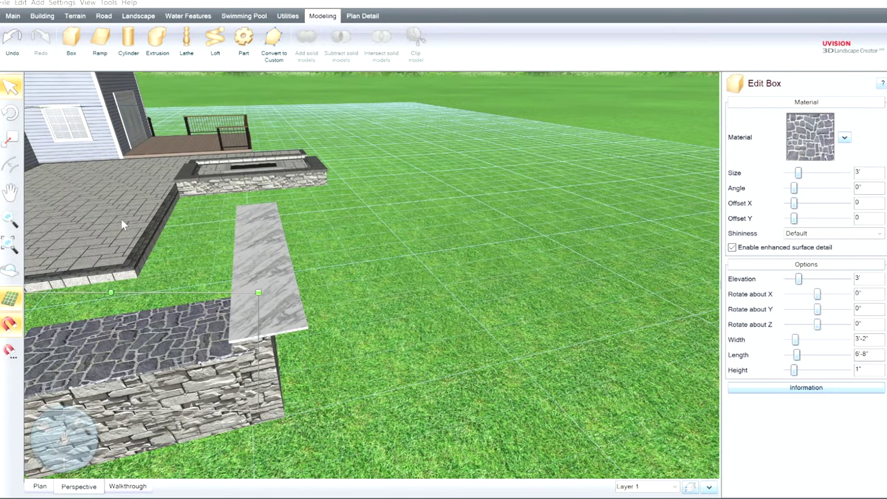
middle_drag(314, 322, 468, 344)
drag(600, 369, 388, 298)
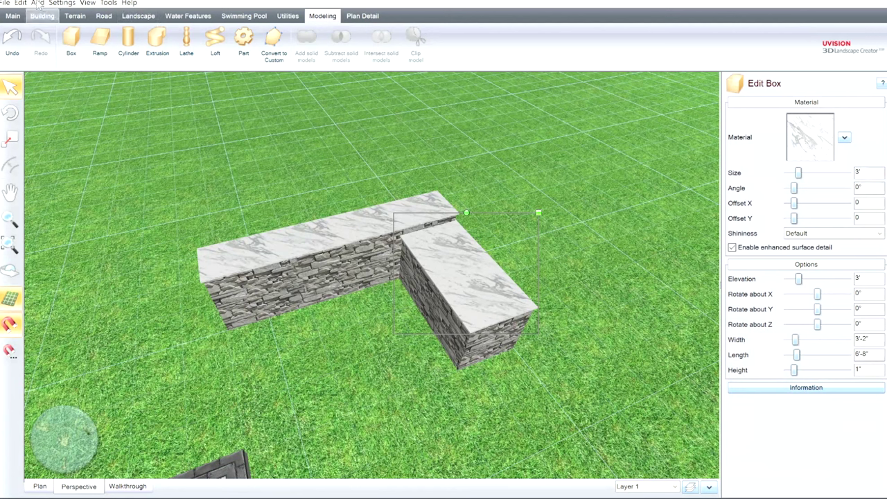
Place a stainless steel built-in grill accessory beside the shorter counter's inner face, rotated 90° about Y
click(145, 6)
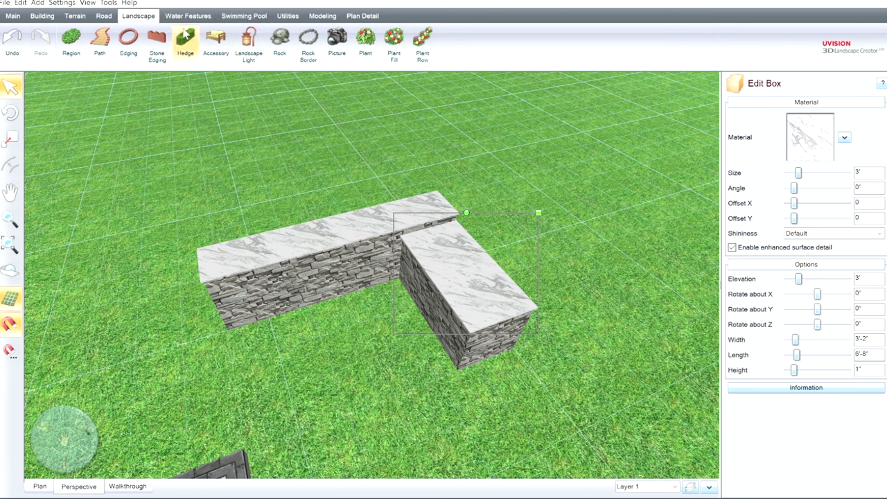
click(216, 41)
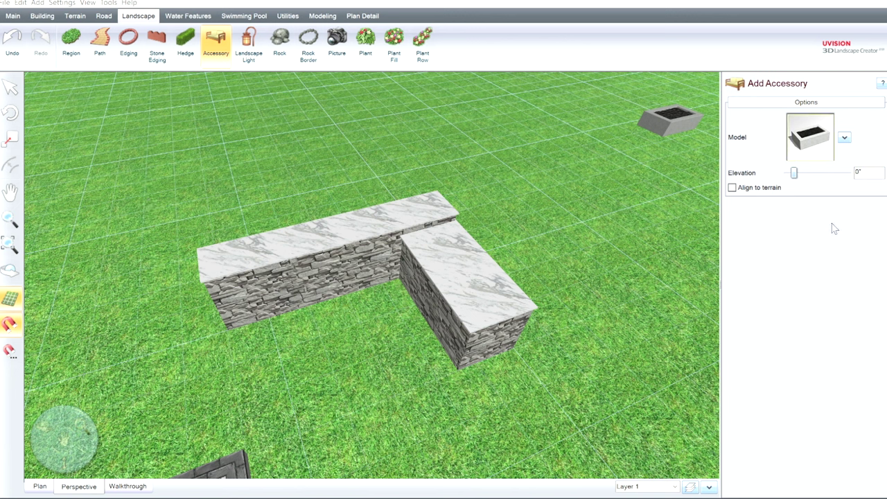
double_click(387, 180)
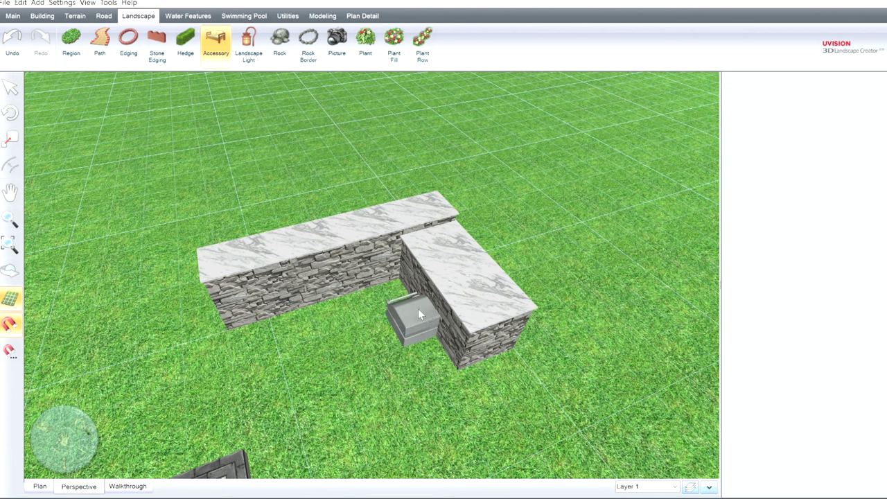
click(419, 314)
drag(432, 284, 409, 280)
Raise the grill to an elevation of 2'-5" and move it into the shorter counter's top
middle_drag(424, 321, 498, 305)
click(857, 172)
scroll(857, 172, up, 3)
scroll(849, 166, up, 2)
middle_drag(519, 409, 307, 285)
scroll(520, 283, up, 2)
scroll(520, 281, down, 1)
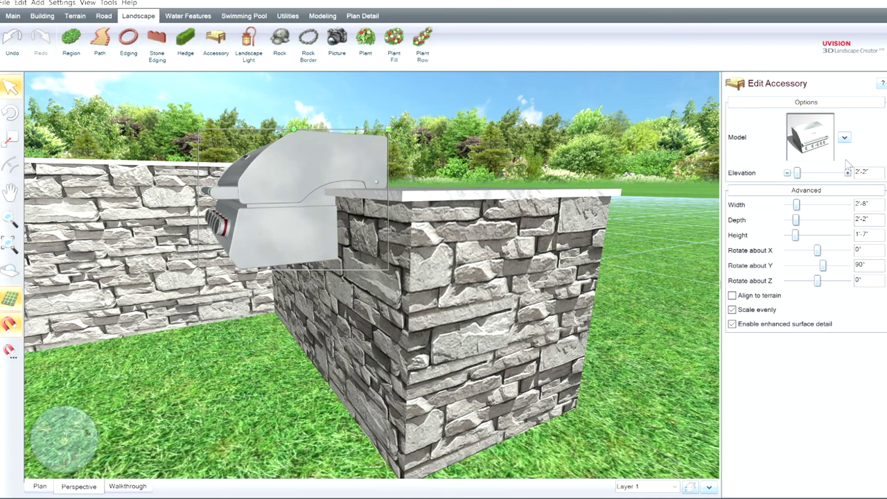
scroll(847, 167, up, 3)
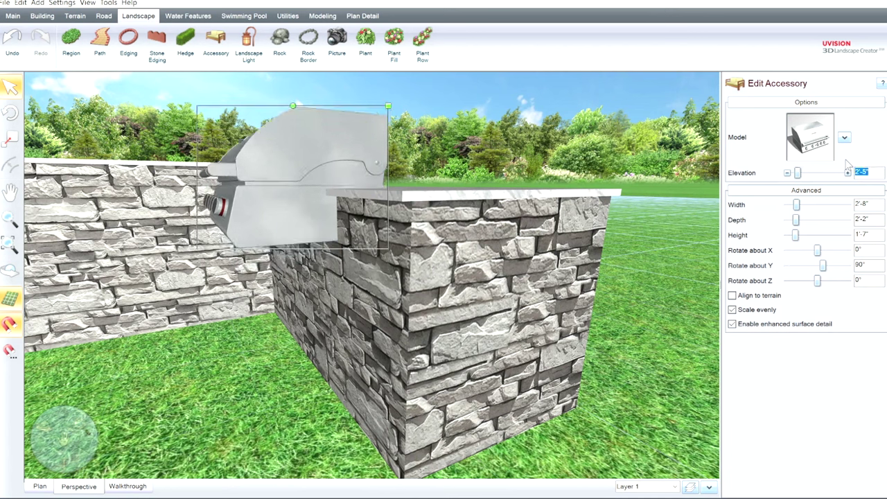
drag(314, 157, 375, 154)
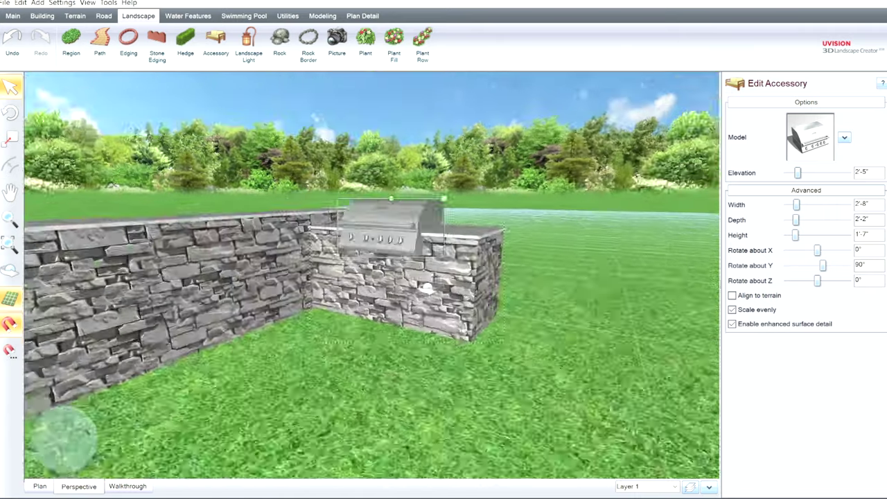
middle_drag(426, 288, 505, 353)
middle_drag(553, 332, 490, 328)
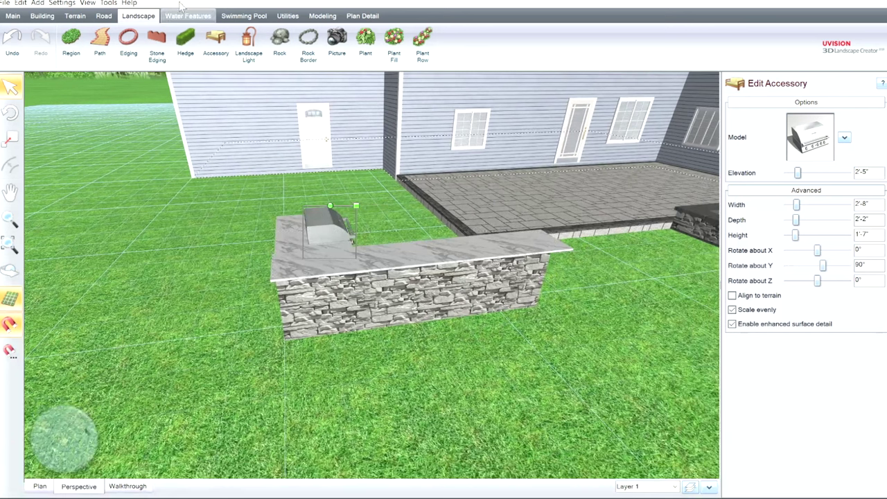
Place a black bar stool accessory on the lawn at the outer side of the longer counter, near its free end
click(230, 33)
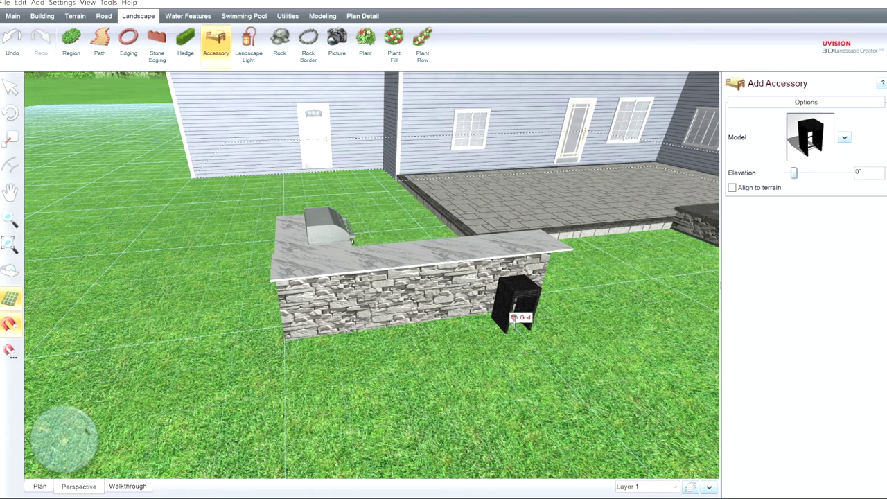
click(524, 319)
middle_drag(528, 323, 449, 299)
right_drag(447, 299, 510, 330)
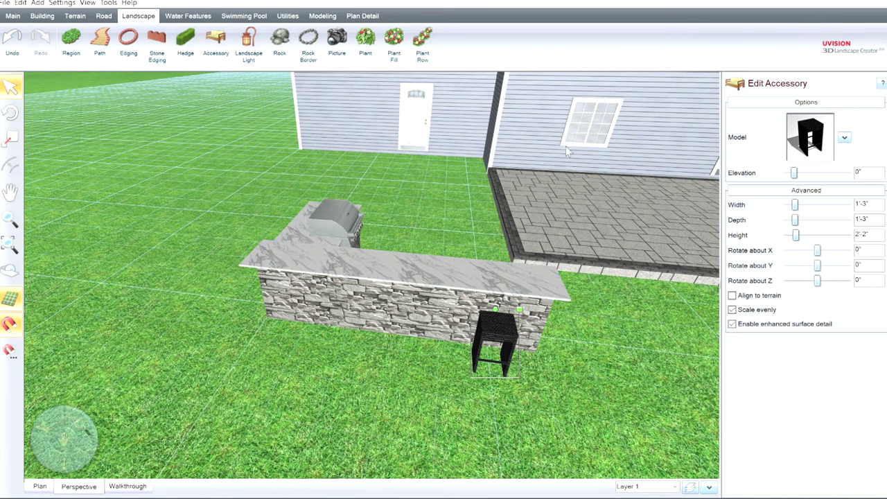
Copy the bar stool four times along the longer counter's outer side to form a row of five
ctrl+drag(505, 337, 441, 331)
right_drag(440, 330, 459, 310)
scroll(476, 345, down, 3)
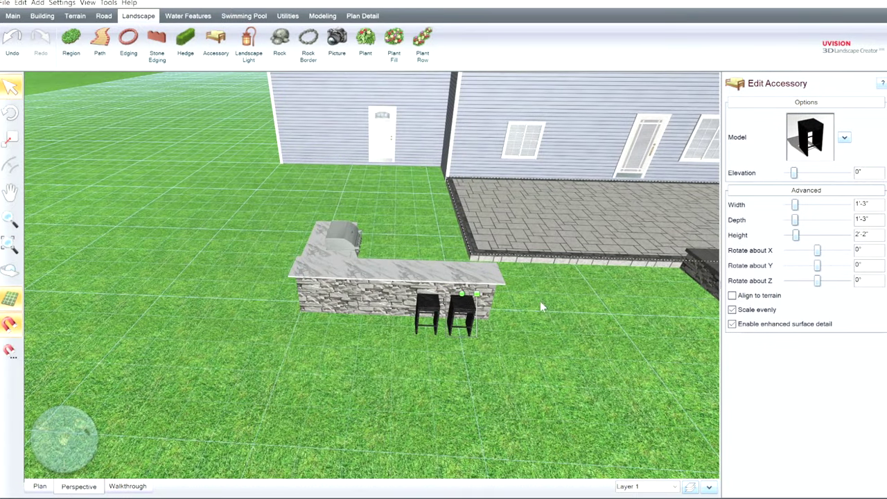
ctrl+drag(433, 309, 401, 310)
right_drag(476, 329, 471, 359)
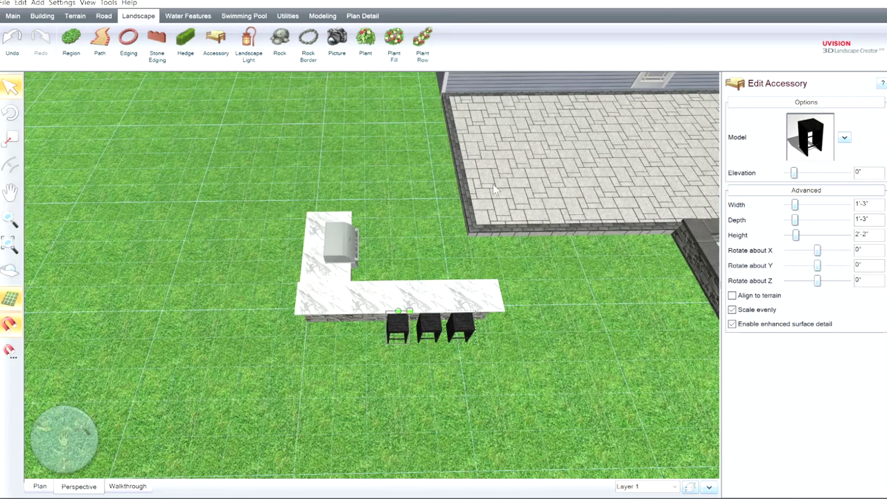
click(463, 329)
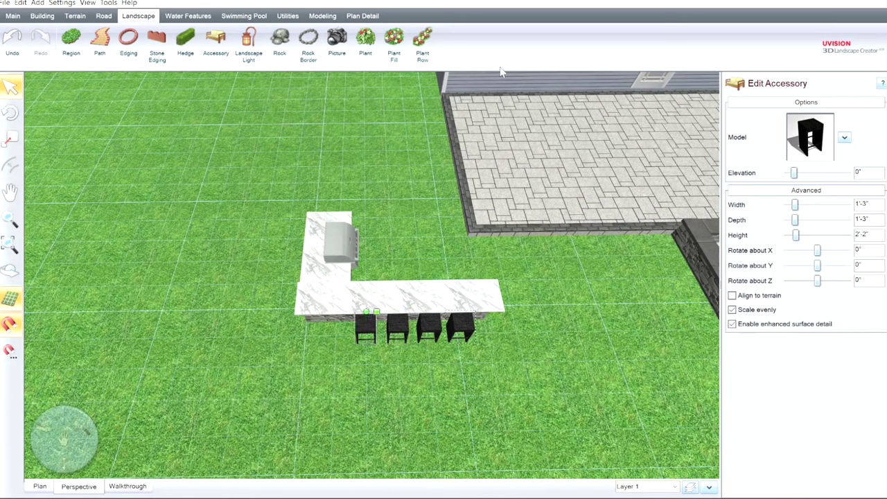
right_drag(364, 336, 359, 311)
middle_drag(359, 312, 378, 334)
middle_drag(391, 299, 422, 416)
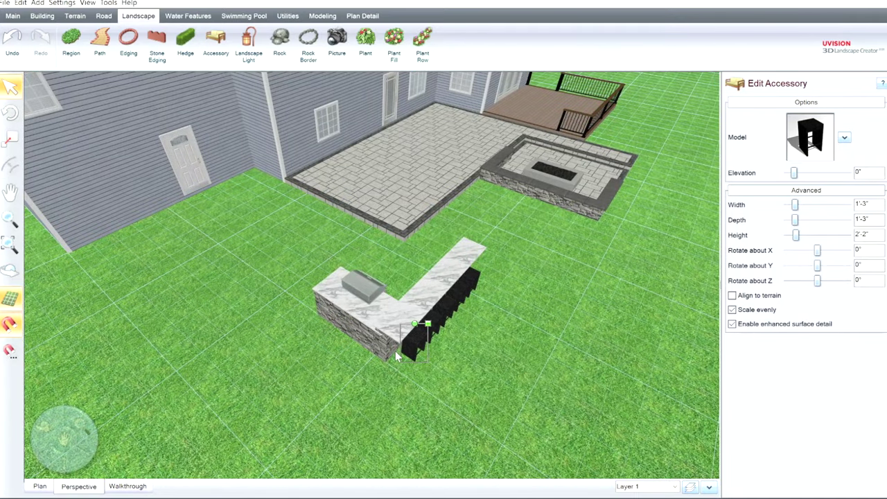
middle_drag(408, 320, 352, 269)
middle_drag(434, 348, 423, 371)
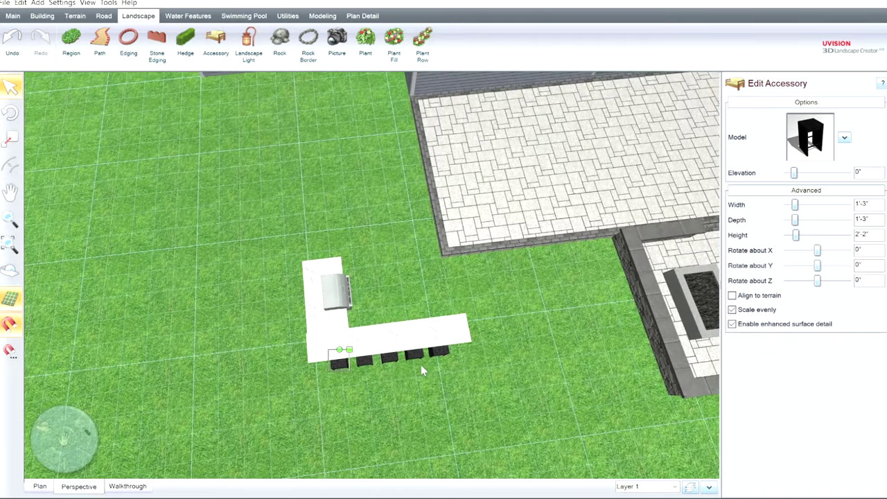
click(417, 326)
drag(421, 328, 434, 363)
click(12, 38)
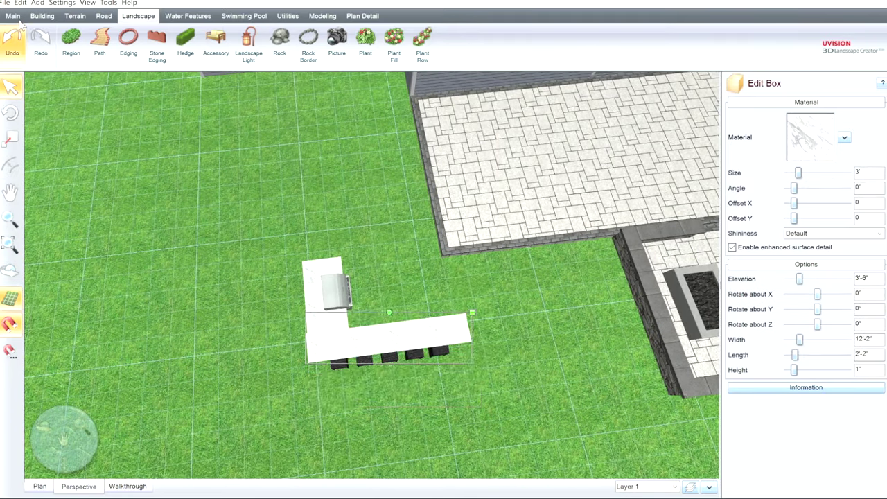
Select the whole outdoor kitchen, including both counters, the grill and all five stools, and group it
middle_drag(238, 393, 327, 435)
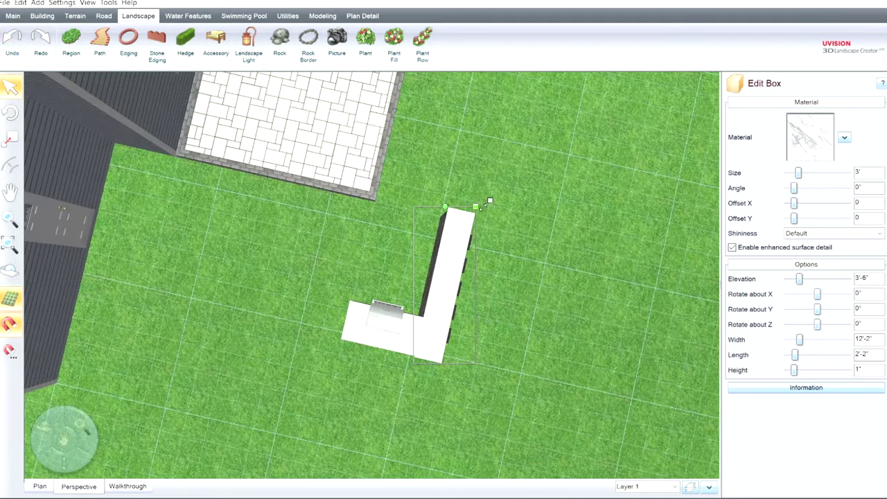
drag(333, 211, 533, 401)
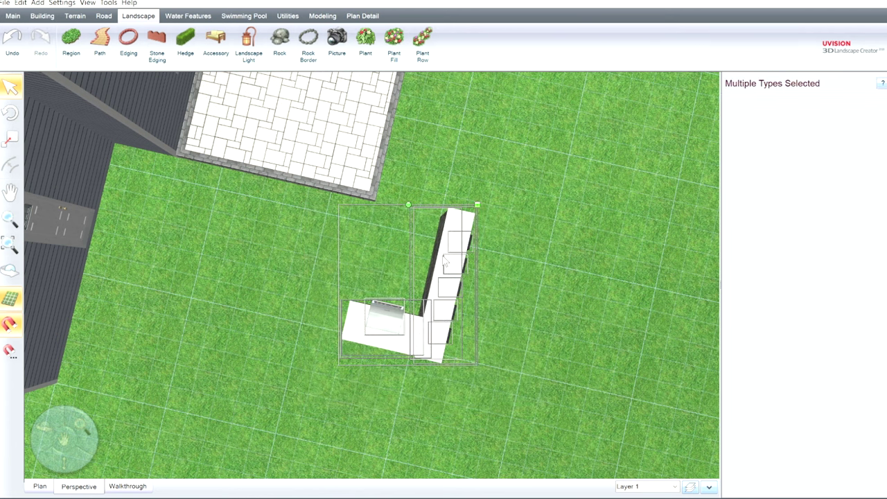
key(ctrl+g)
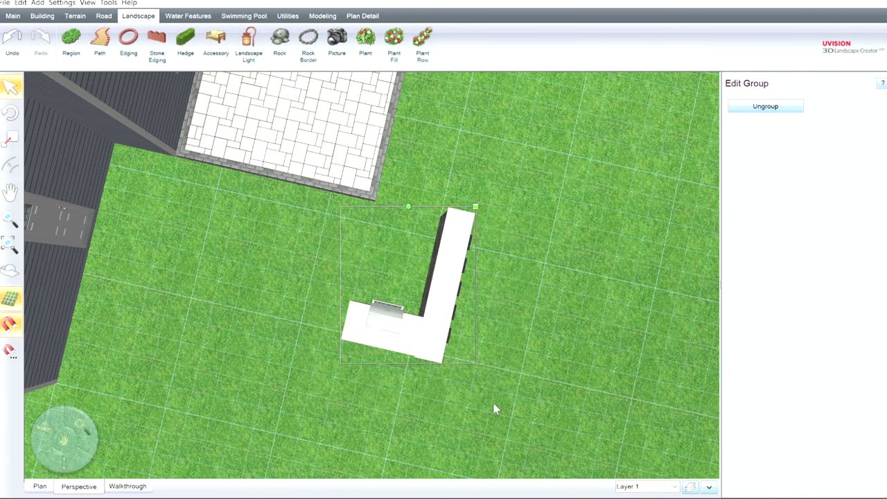
Move the grouped outdoor kitchen onto the large patio, into the corner between the house wall and the deck
middle_drag(494, 404, 404, 319)
drag(404, 318, 564, 362)
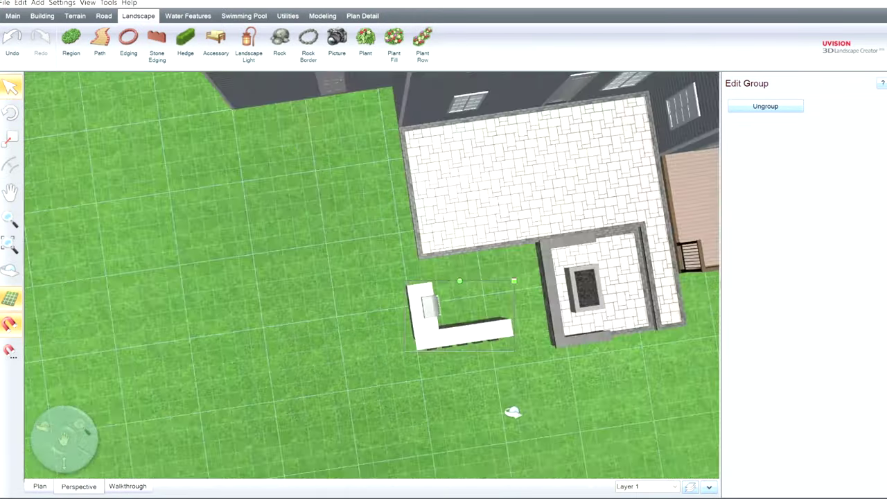
drag(456, 364, 652, 252)
mouse_move(652, 252)
right_down()
mouse_move(615, 263)
mouse_move(651, 254)
right_up()
middle_drag(683, 277, 463, 228)
scroll(463, 228, up, 3)
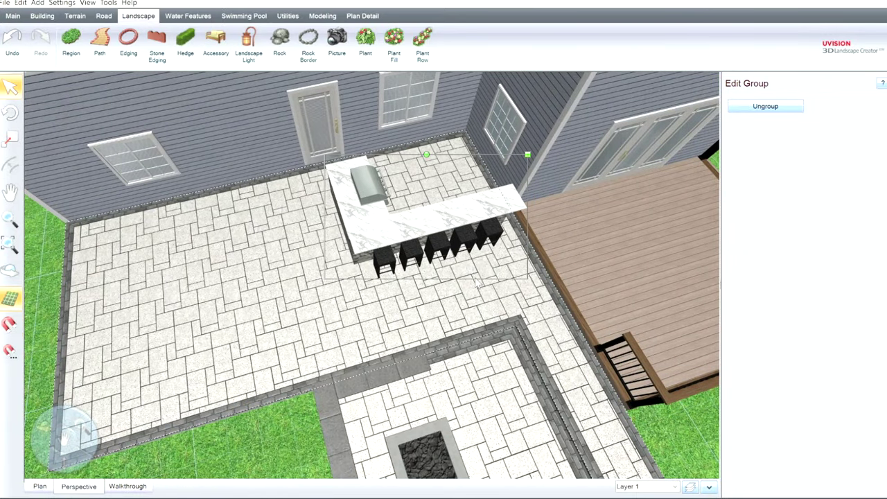
drag(461, 216, 474, 217)
right_drag(475, 217, 431, 186)
drag(503, 261, 512, 266)
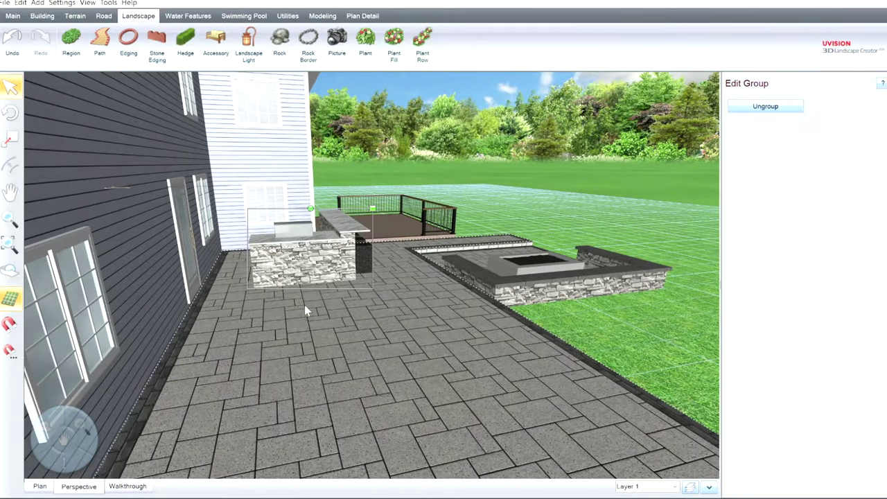
middle_drag(305, 310, 518, 298)
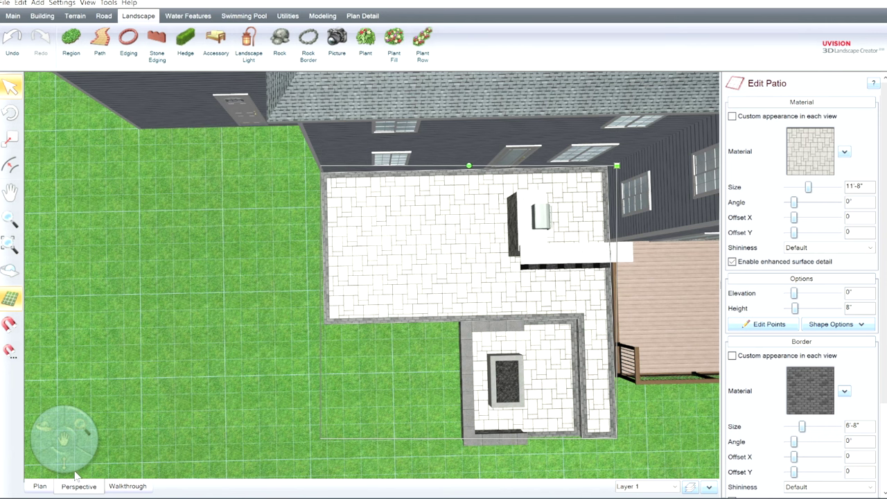
Draw a 17' by 12' plan rectangle in the empty area beyond the patio as a layout footprint
drag(279, 398, 369, 385)
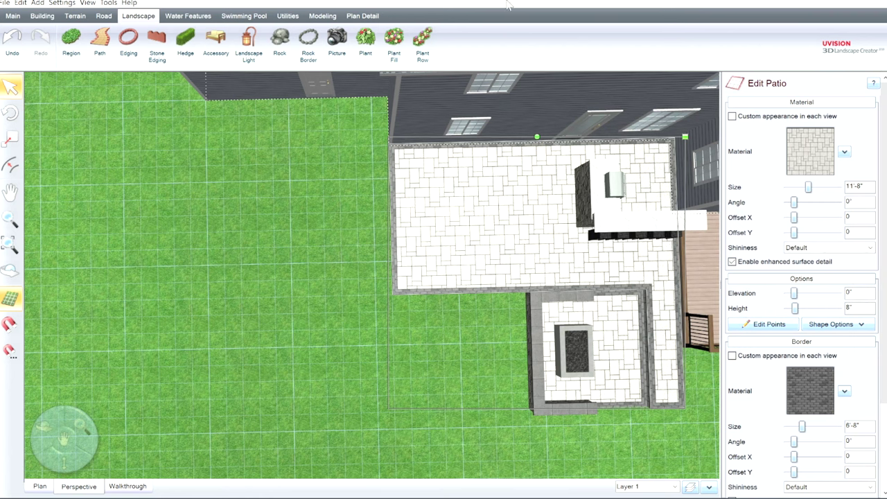
click(40, 484)
middle_drag(291, 306, 462, 373)
scroll(440, 346, down, 2)
middle_drag(427, 332, 386, 284)
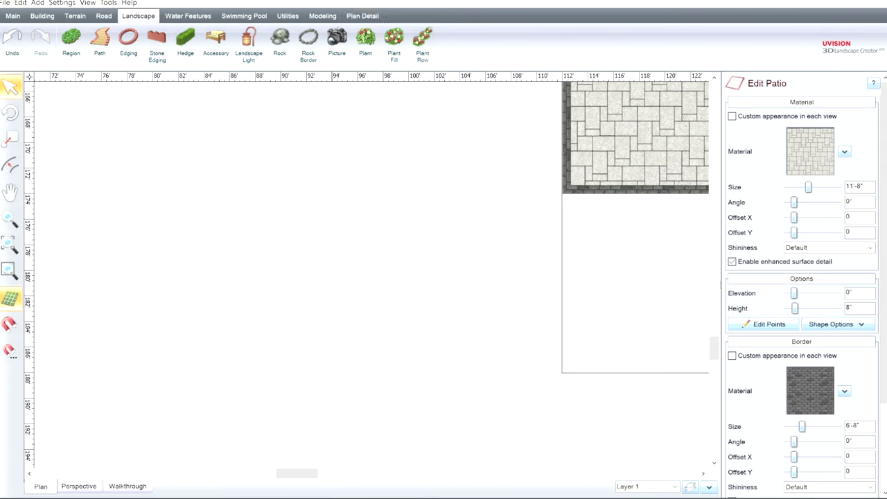
click(364, 8)
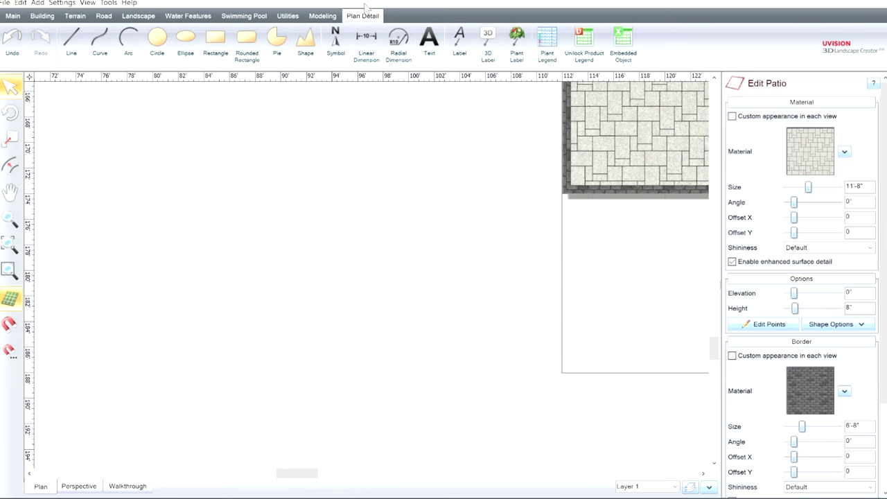
click(216, 40)
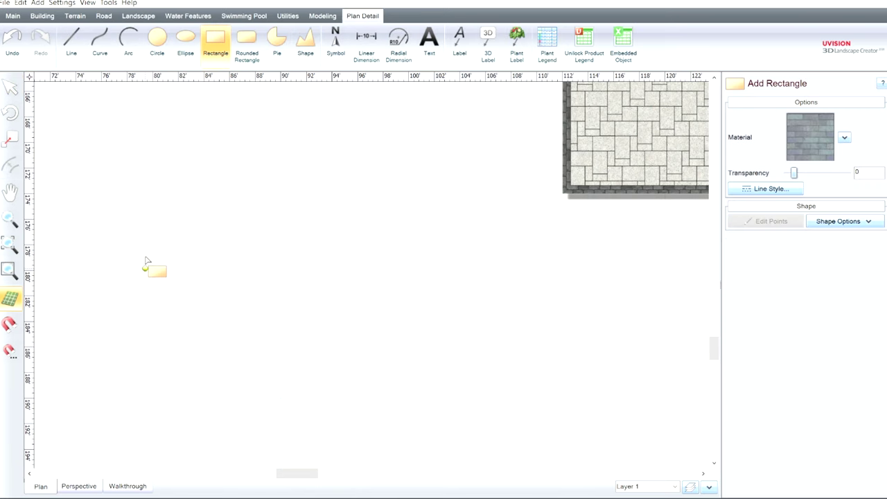
scroll(242, 278, down, 3)
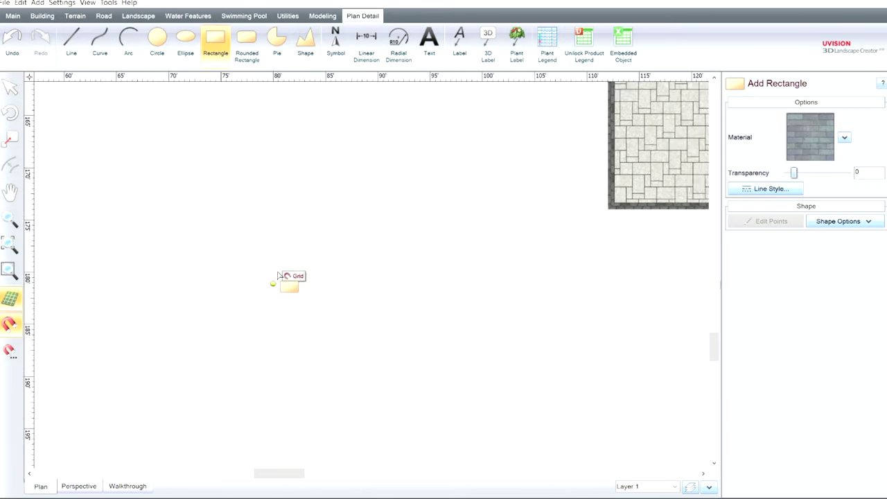
drag(188, 272, 346, 399)
scroll(345, 355, up, 2)
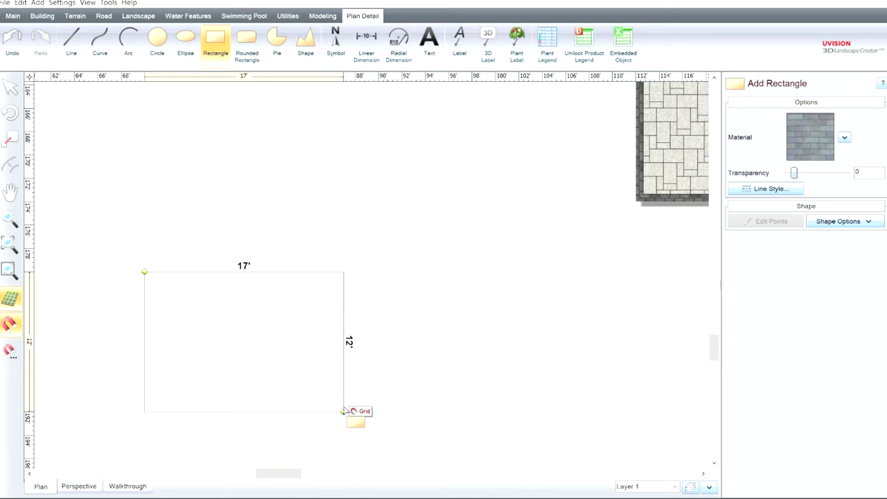
drag(343, 411, 344, 412)
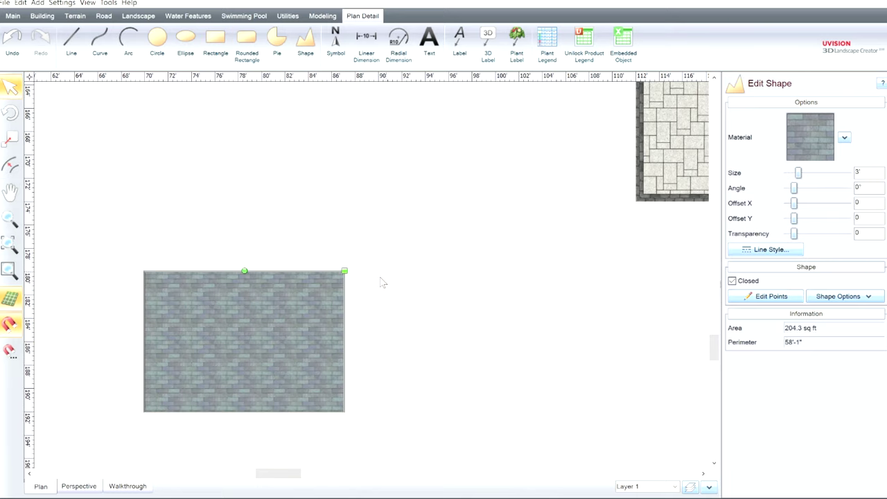
click(78, 486)
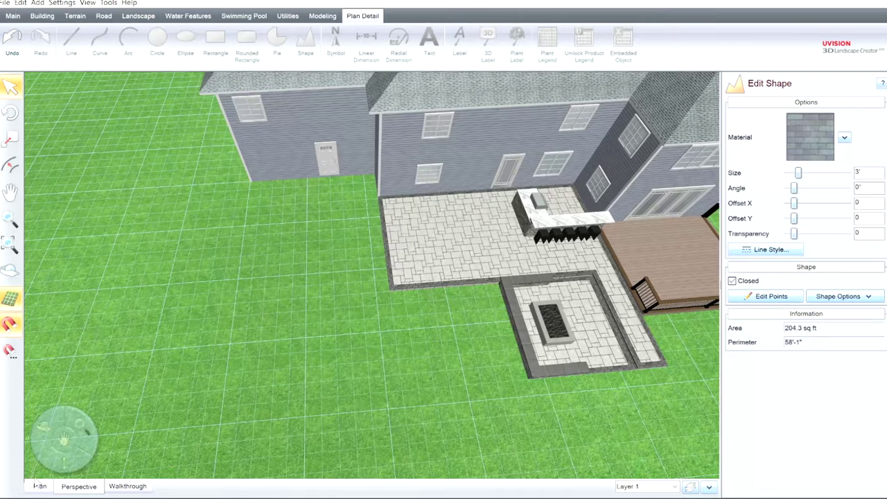
click(39, 486)
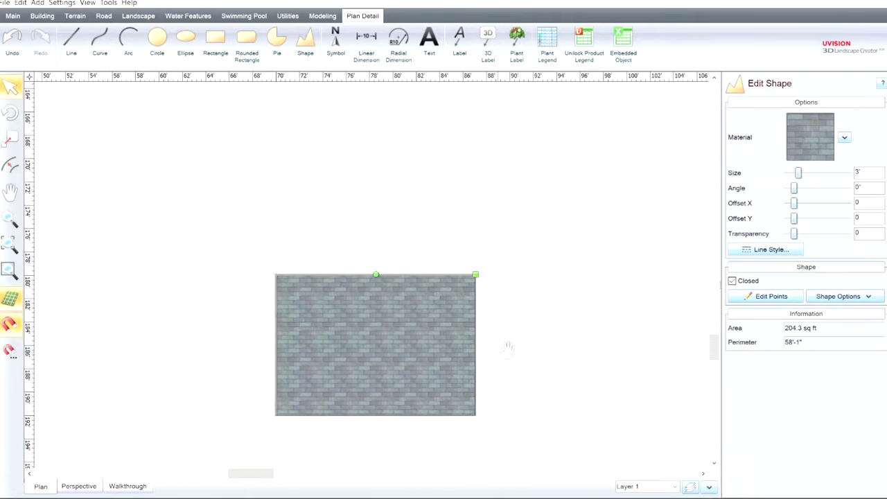
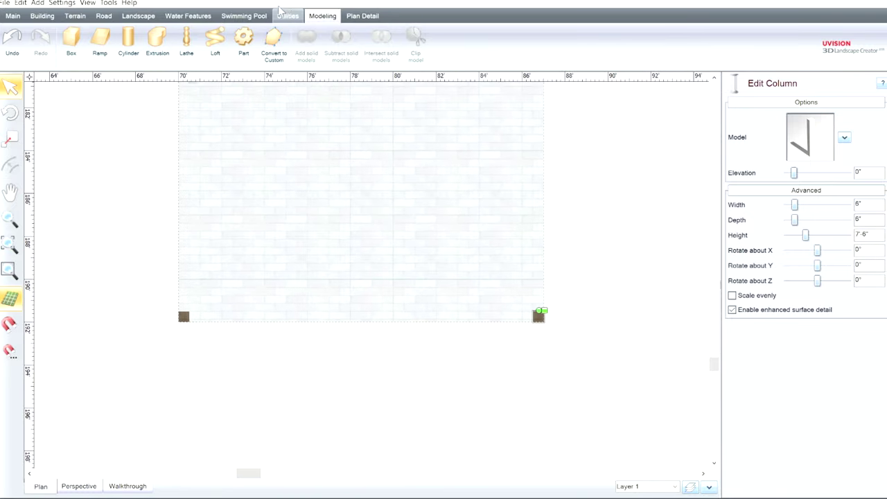
Add a box about 17' wide and 6" long just outside the footprint, parallel to the edge with two posts
click(71, 38)
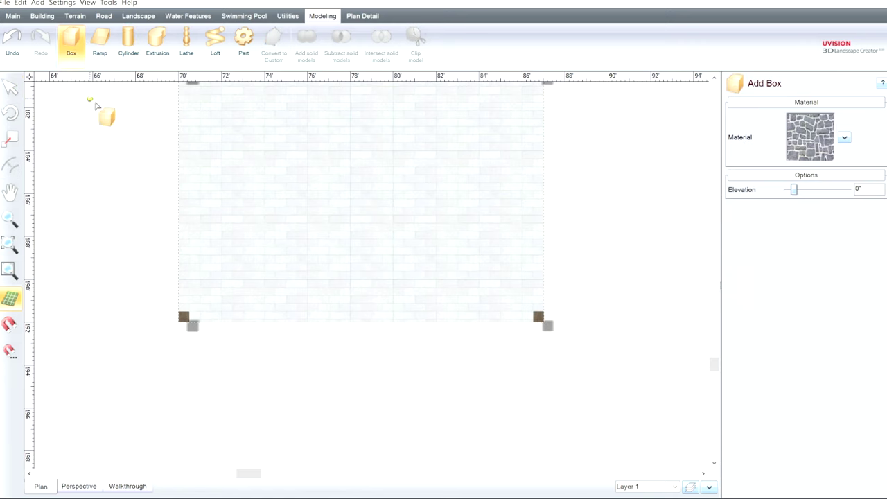
middle_drag(242, 409, 270, 364)
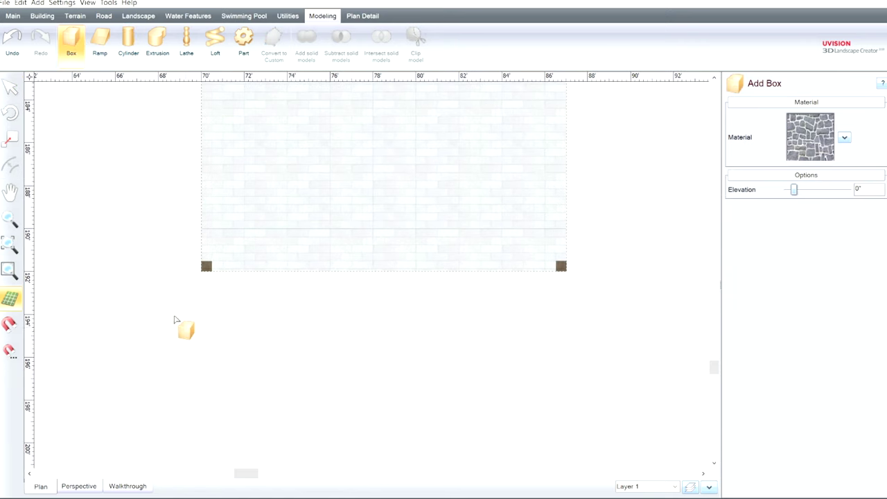
drag(199, 309, 569, 321)
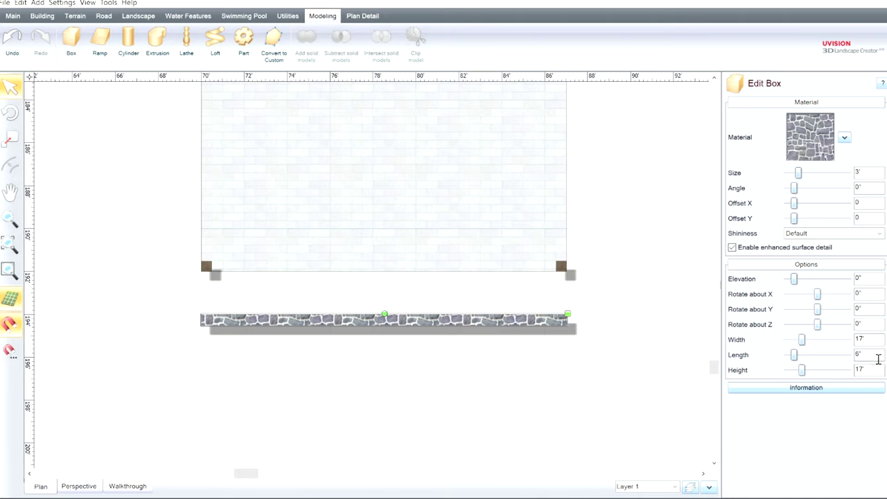
Set the box's height to 10" and give it the dark wood material to form a beam
click(76, 485)
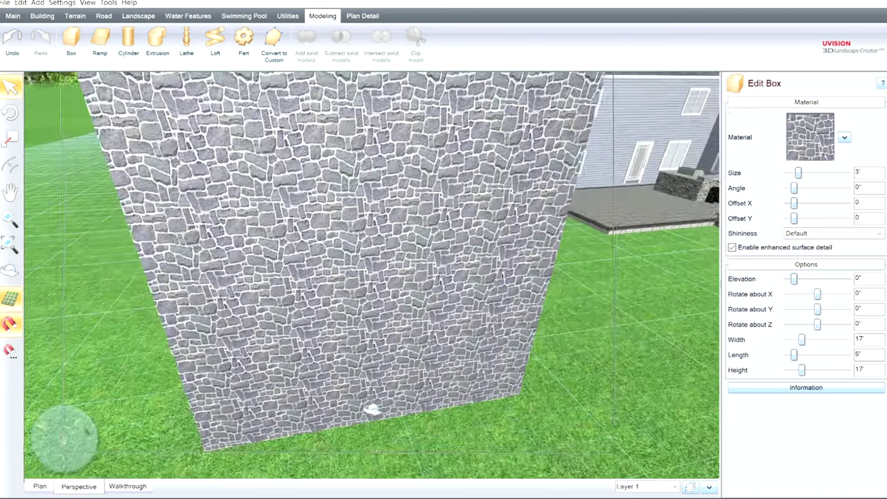
middle_drag(461, 400, 309, 362)
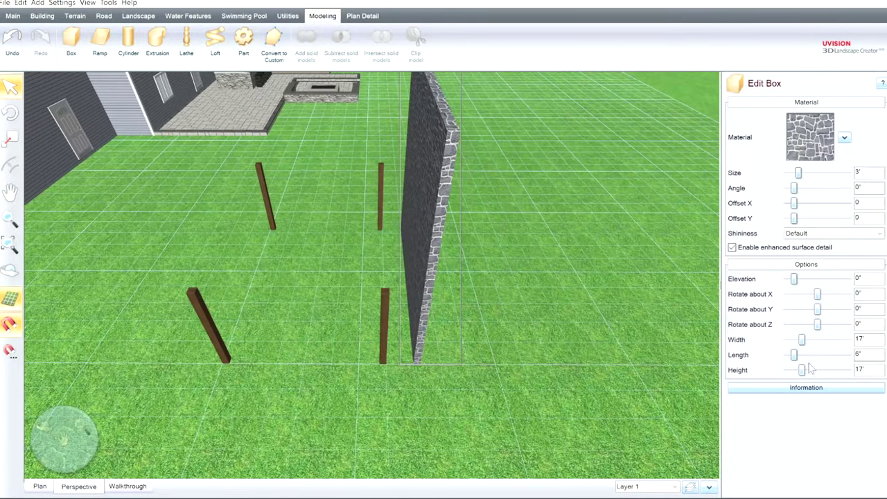
drag(809, 363, 800, 359)
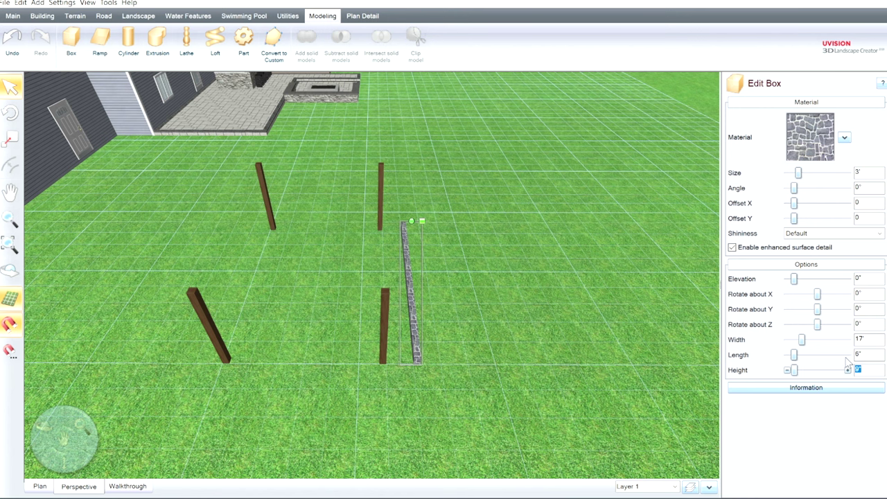
right_drag(478, 349, 437, 383)
middle_drag(416, 313, 419, 284)
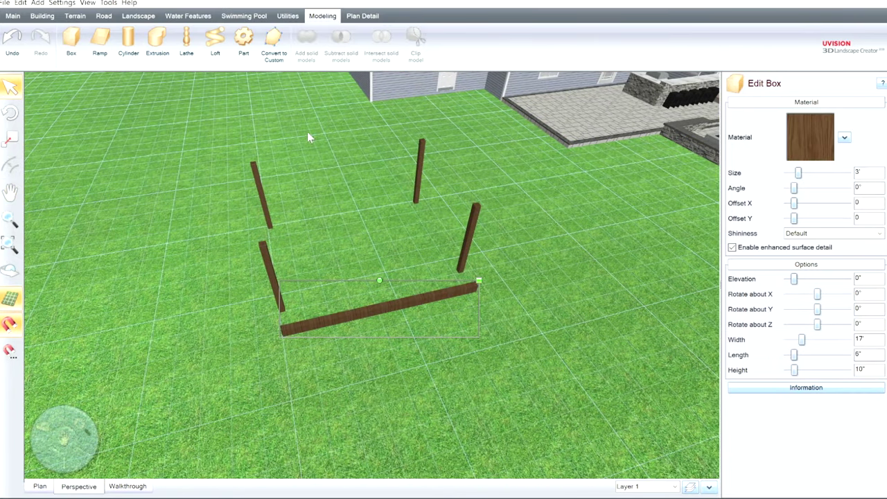
Set the beam's material angle to 90° so the wood grain runs along its length
middle_drag(307, 132, 381, 360)
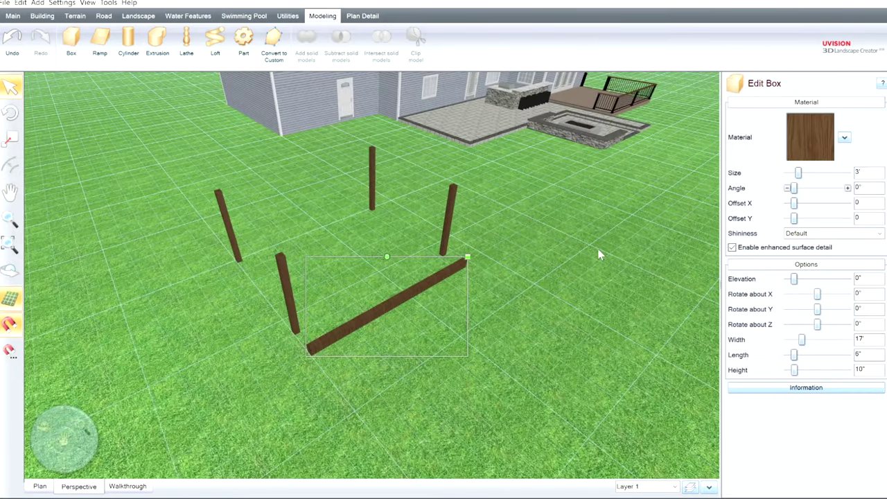
scroll(437, 283, up, 5)
middle_drag(448, 309, 374, 314)
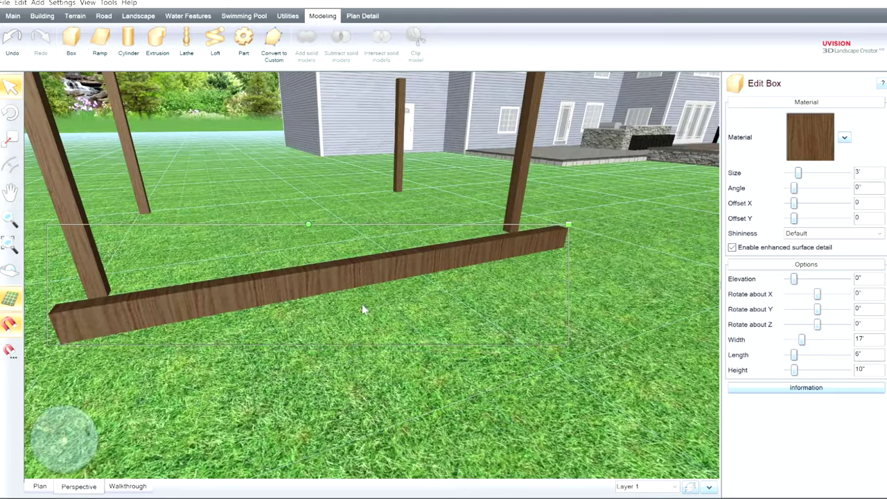
drag(802, 183, 812, 178)
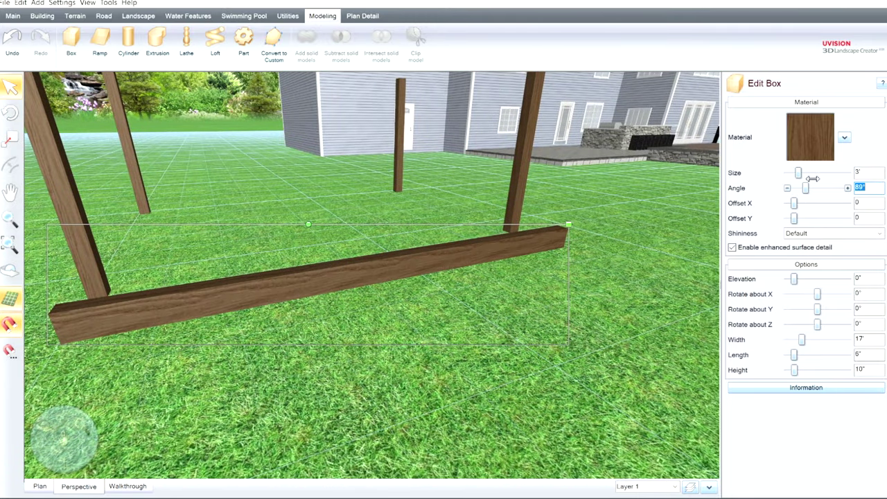
click(848, 188)
Move the beam in line with the two nearest posts, spanning from one to the other
middle_drag(568, 309, 595, 327)
scroll(278, 443, down, 4)
mouse_move(330, 374)
middle_down()
mouse_move(353, 396)
mouse_move(313, 423)
mouse_move(331, 368)
middle_up()
drag(375, 241, 372, 201)
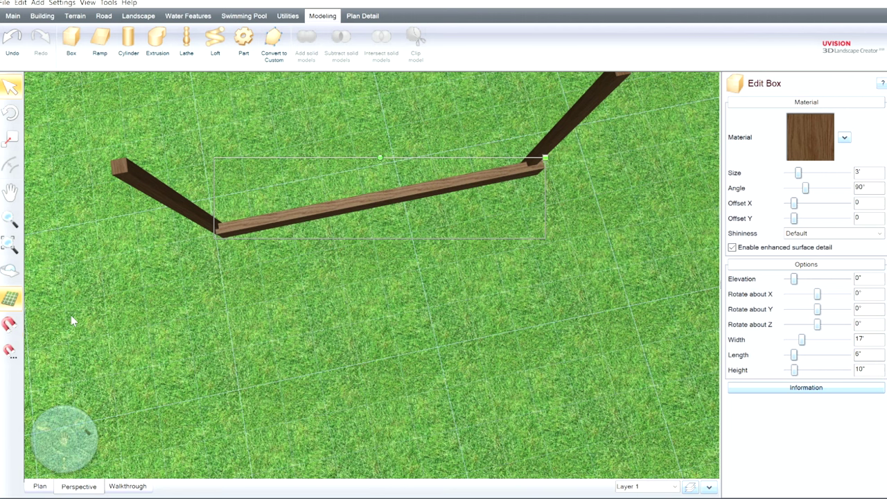
middle_drag(327, 202, 375, 222)
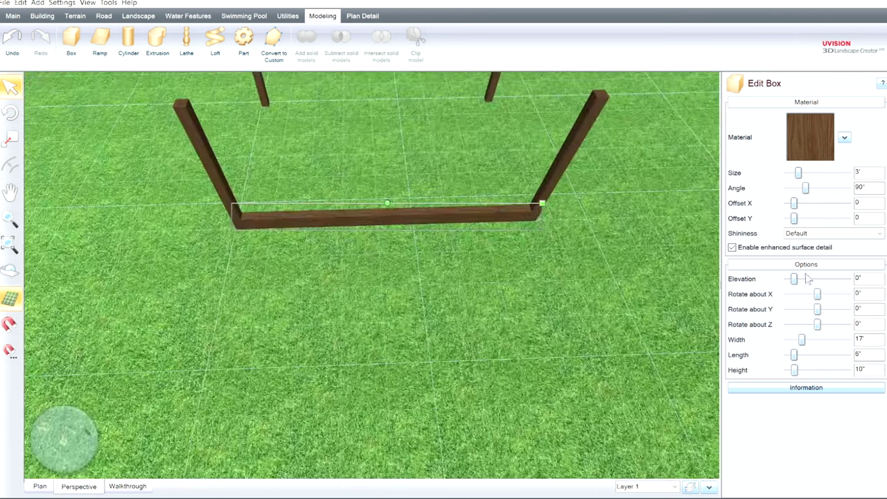
Raise the beam to an elevation of 7'-6" so it rests on top of the two posts
drag(847, 277, 848, 277)
middle_drag(631, 257, 592, 226)
scroll(591, 231, down, 3)
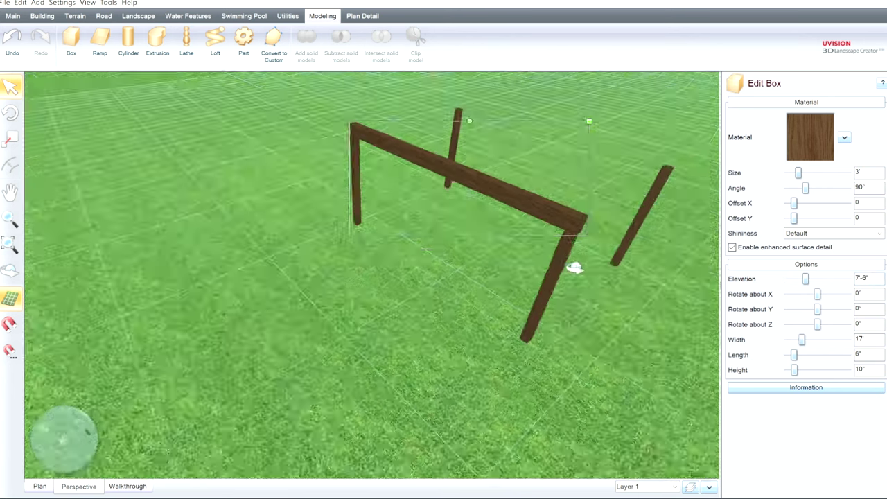
middle_drag(575, 266, 537, 232)
drag(536, 232, 422, 206)
Copy the raised beam across to the opposite pair of posts
middle_drag(257, 317, 270, 352)
scroll(442, 216, down, 5)
middle_drag(444, 216, 378, 193)
drag(377, 192, 490, 352)
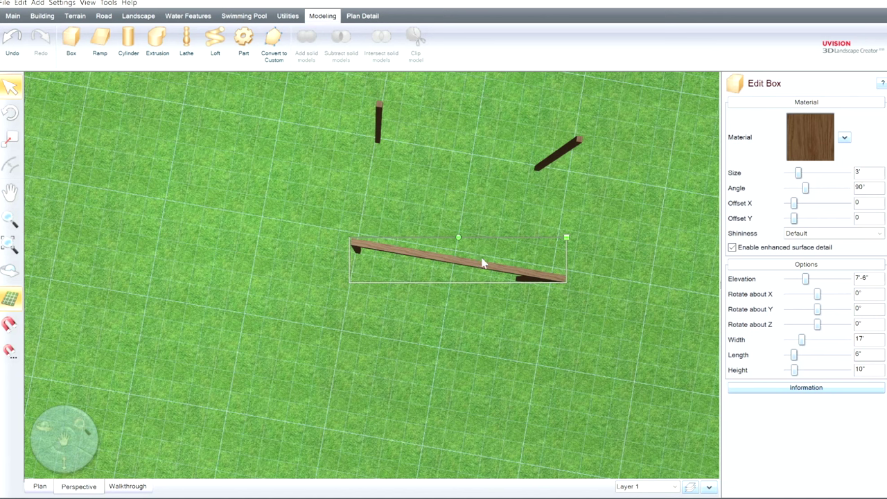
ctrl+drag(464, 256, 490, 111)
middle_drag(500, 185, 506, 175)
Nudge the copied beam until its end lines up with the outer face of the post beneath it
scroll(505, 177, up, 4)
middle_drag(198, 263, 591, 235)
scroll(407, 213, up, 3)
middle_drag(408, 213, 348, 164)
scroll(445, 341, down, 2)
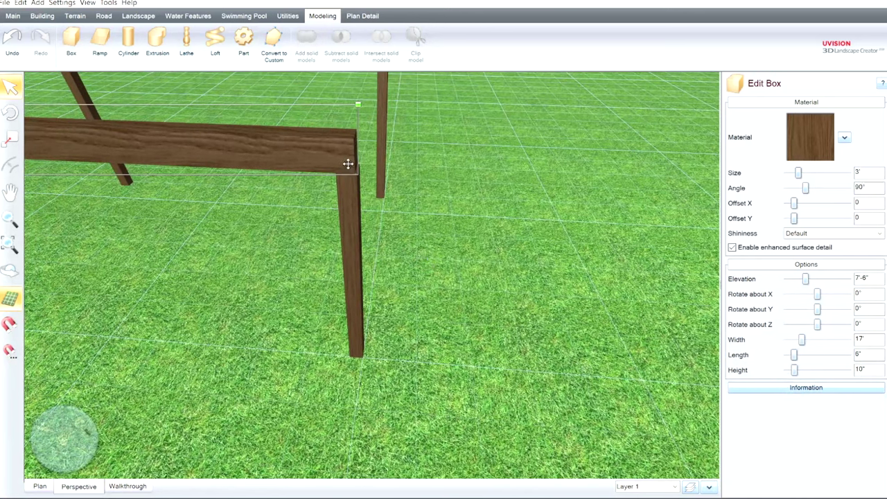
drag(345, 149, 348, 150)
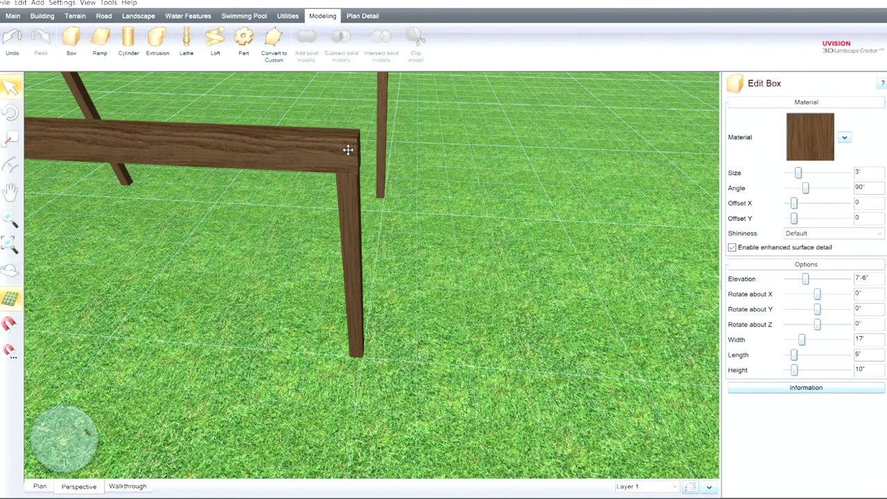
drag(348, 150, 347, 151)
middle_drag(347, 150, 575, 298)
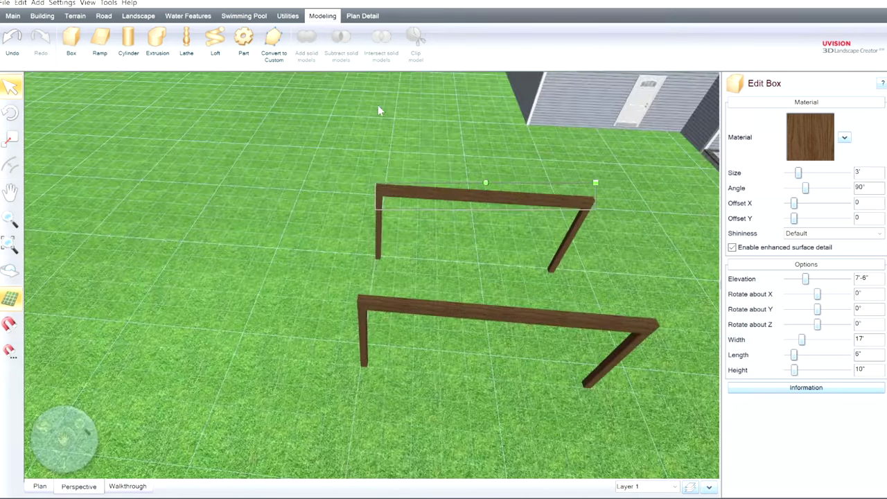
Copy the long beam, rotate the copy -90° about Y, and place it across the ends of the two parallel beams
click(510, 305)
drag(514, 291, 630, 281)
middle_drag(630, 282, 554, 293)
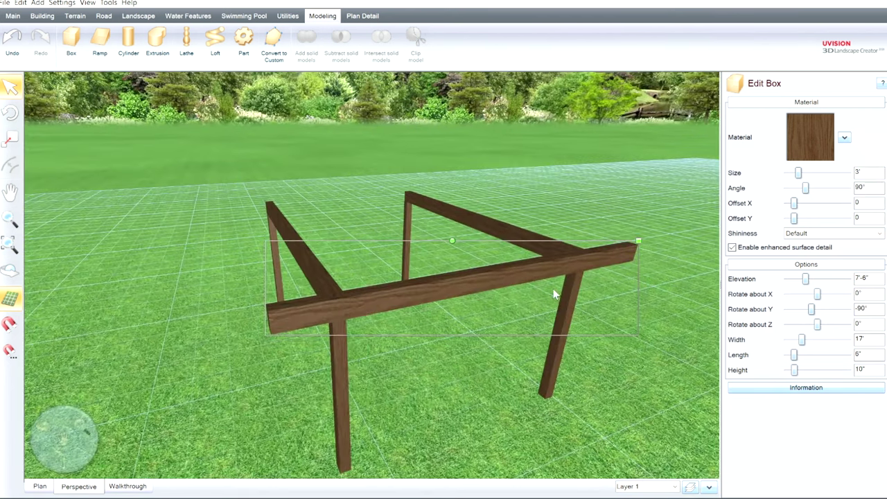
Shorten the crosswise beam to a width of 11'-7"
click(788, 340)
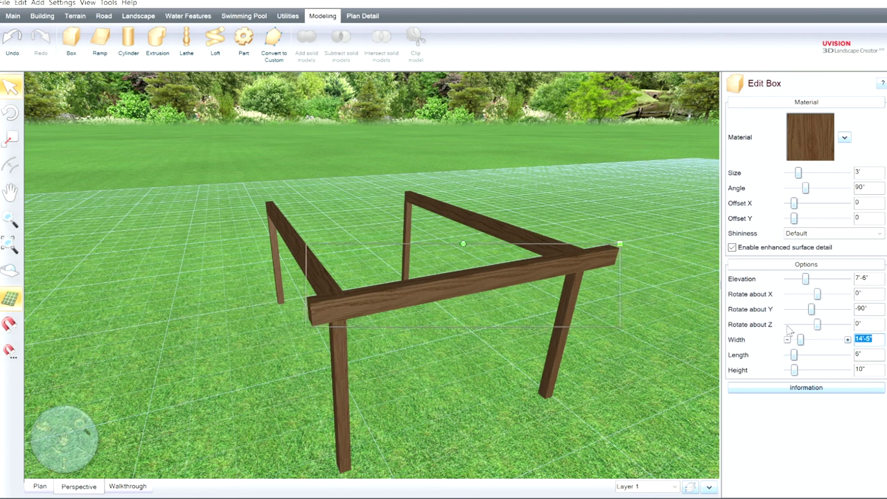
scroll(788, 330, down, 2)
scroll(788, 330, down, 4)
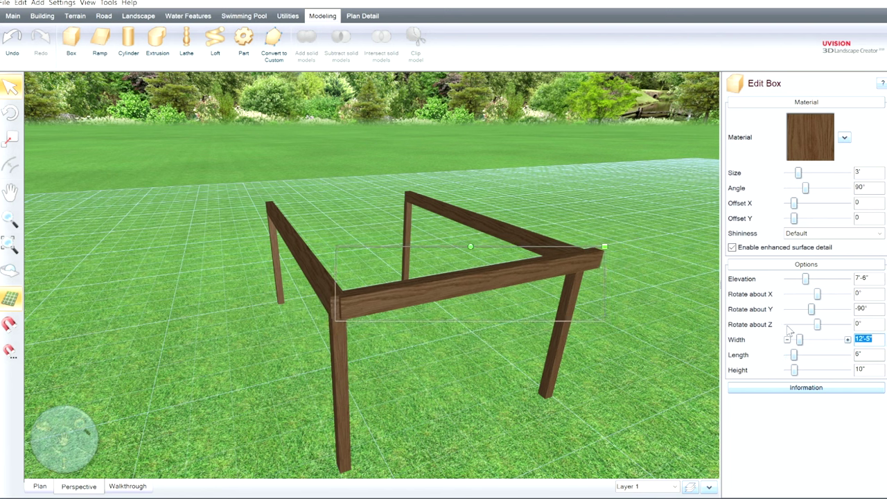
click(787, 340)
click(787, 340)
click(787, 339)
Nudge the shortened crossbeam so its ends line up with the outer faces of the two long beams
middle_drag(517, 278, 644, 339)
drag(624, 326, 625, 340)
right_drag(624, 340, 506, 364)
scroll(506, 363, up, 5)
middle_drag(467, 309, 398, 245)
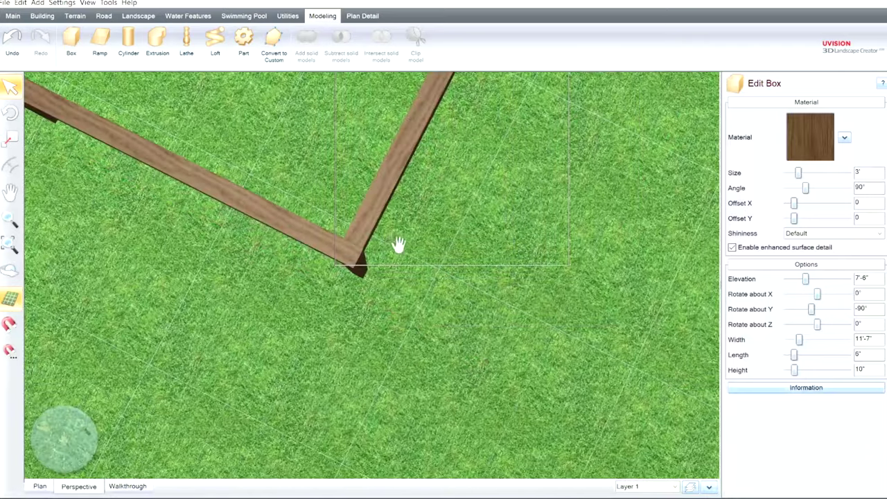
Copy the crossbeam to the open end of the frame, between the two long beams
right_drag(414, 262, 440, 367)
scroll(441, 368, down, 6)
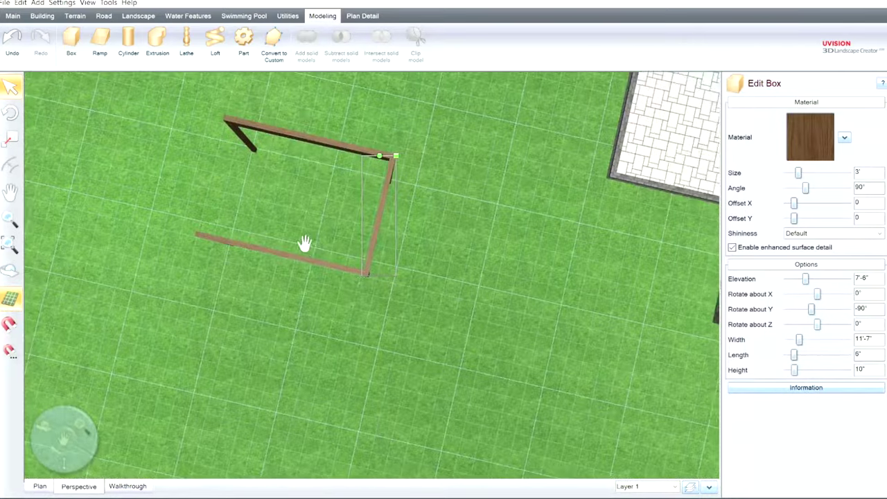
middle_drag(257, 204, 459, 322)
right_drag(460, 323, 517, 300)
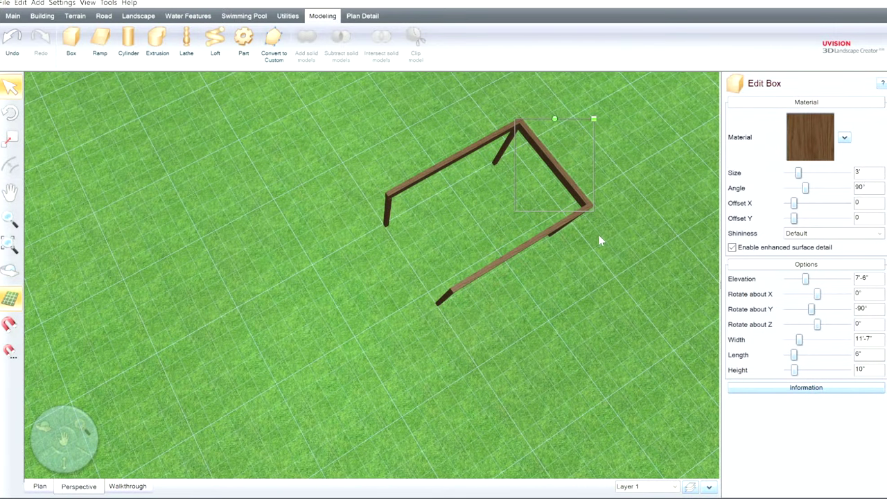
drag(582, 182, 448, 262)
Fine-tune the copied crossbeam's position so it closes the corners of the rectangular frame above the posts
right_drag(448, 262, 467, 230)
scroll(468, 231, up, 5)
middle_drag(530, 265, 417, 332)
scroll(504, 316, up, 3)
right_drag(505, 317, 545, 311)
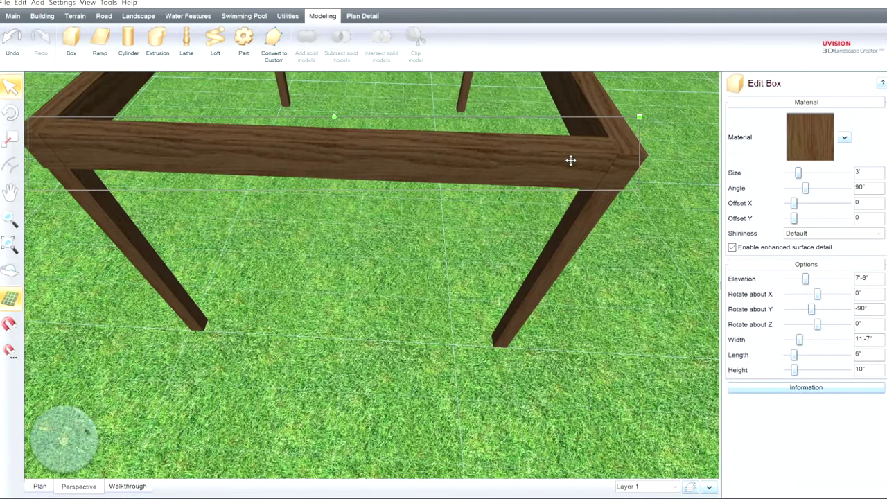
drag(571, 161, 572, 162)
right_drag(435, 215, 359, 267)
scroll(359, 267, down, 5)
middle_drag(358, 267, 446, 242)
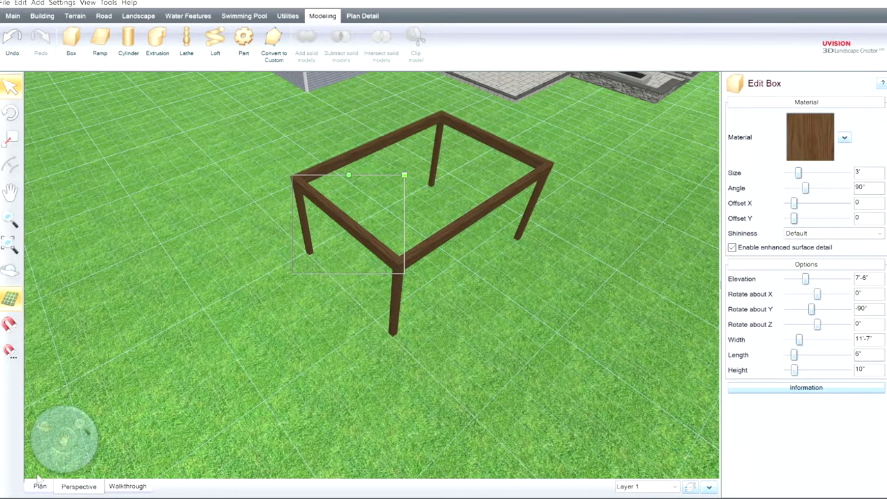
middle_drag(466, 206, 484, 196)
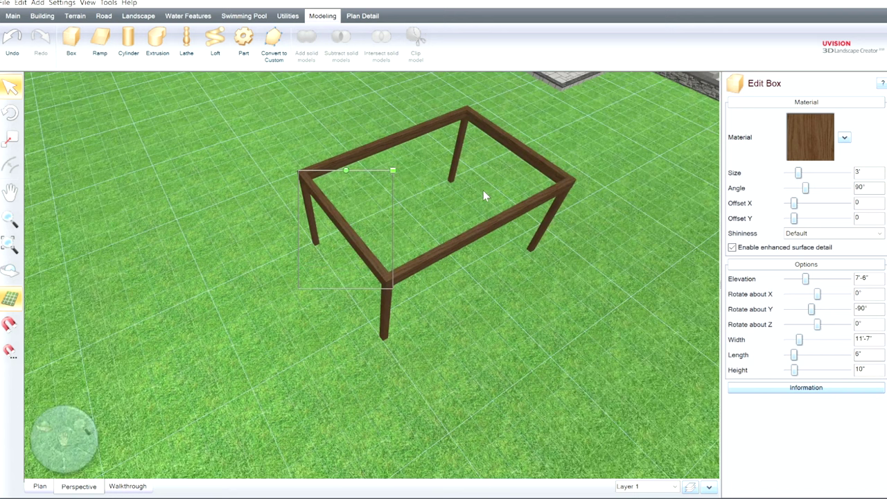
In plan view, draw a thin box about 7" wide and 11'-6" long beside the wooden frame
click(38, 480)
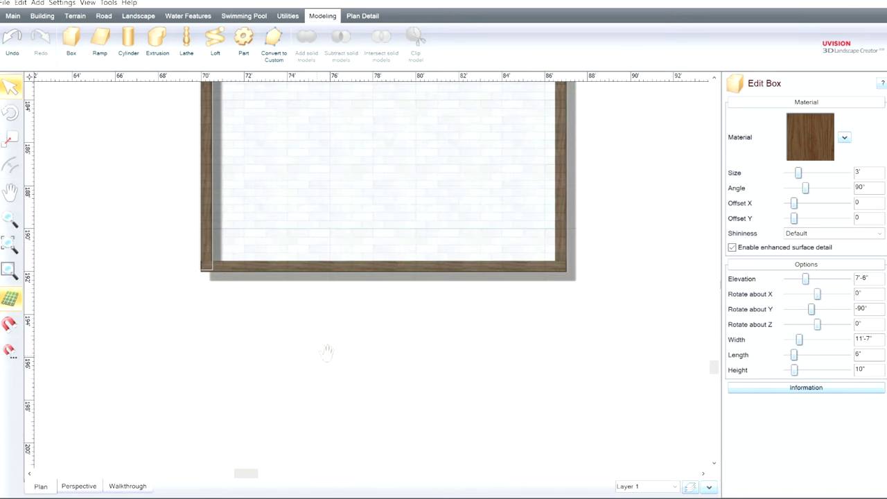
middle_drag(406, 218, 407, 148)
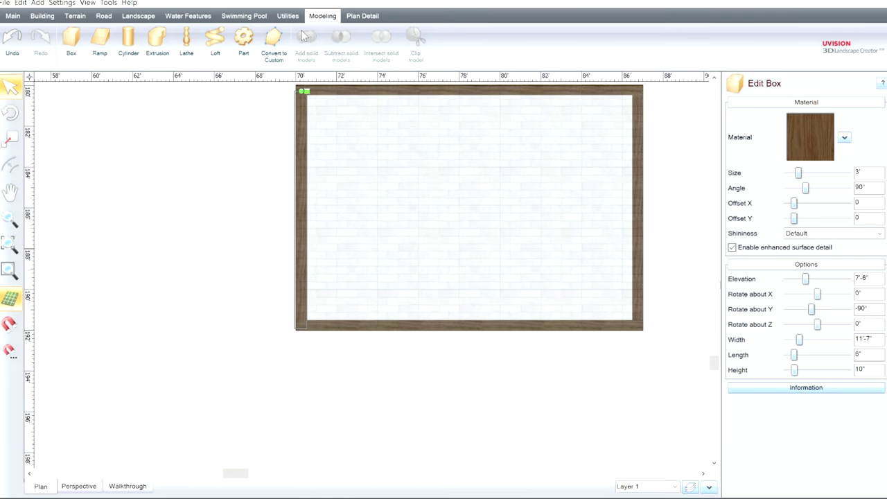
middle_drag(394, 347, 383, 393)
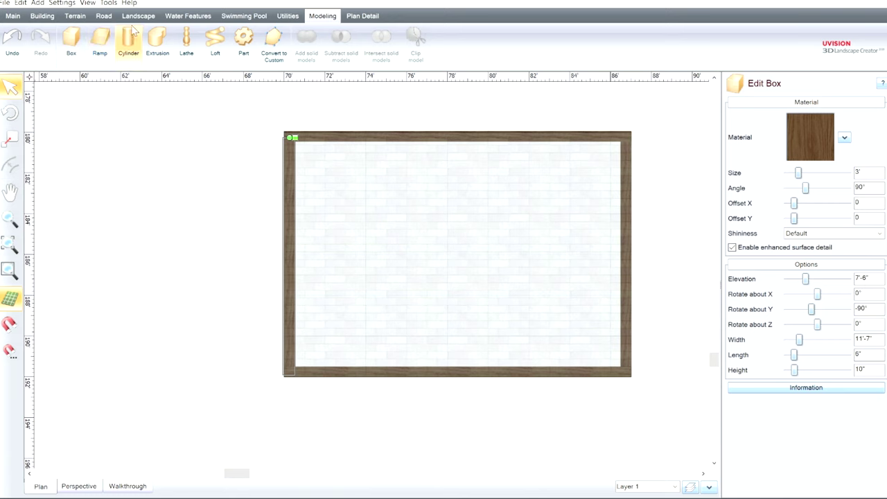
click(71, 38)
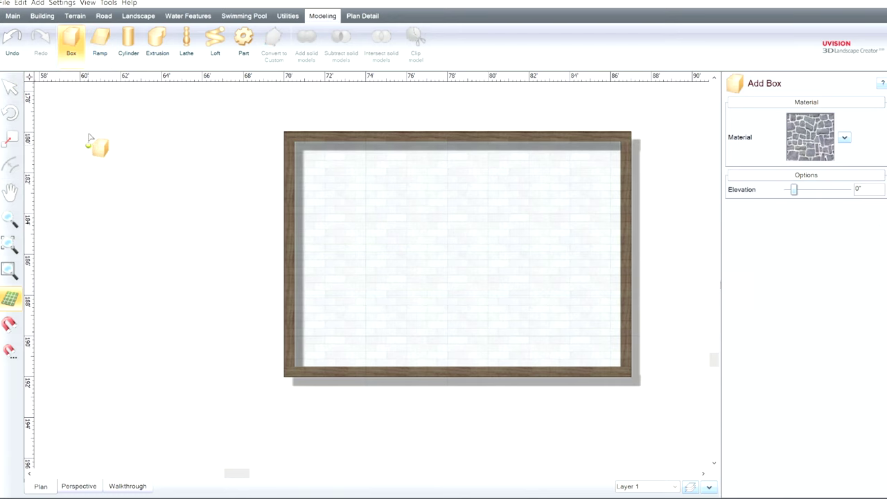
drag(80, 132, 93, 360)
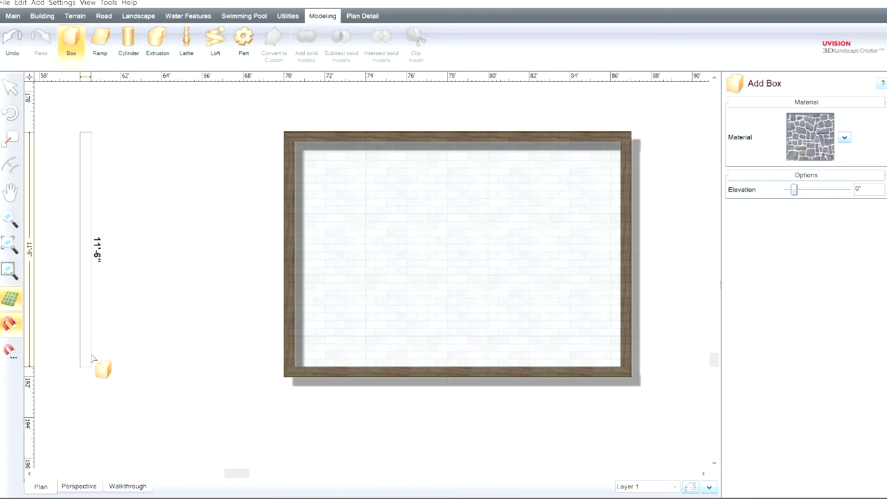
drag(93, 359, 92, 360)
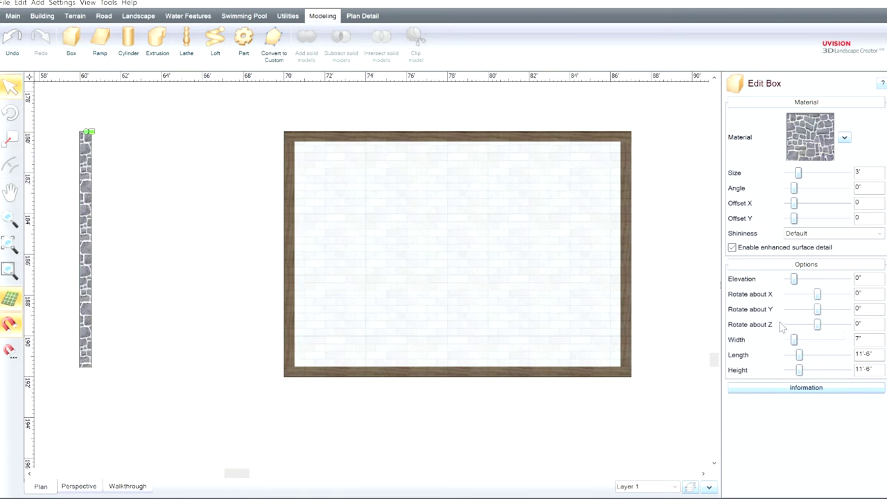
Set the new box's width to 2" and its height to 8" to form a rafter
click(789, 335)
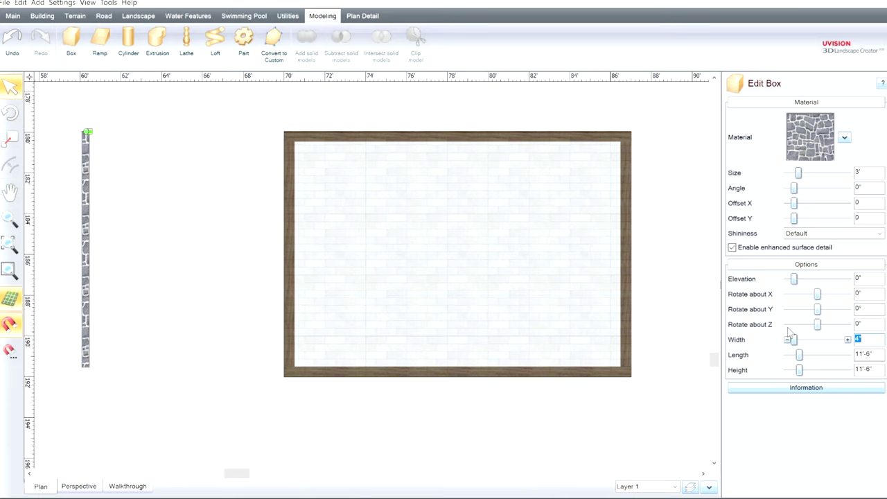
click(847, 336)
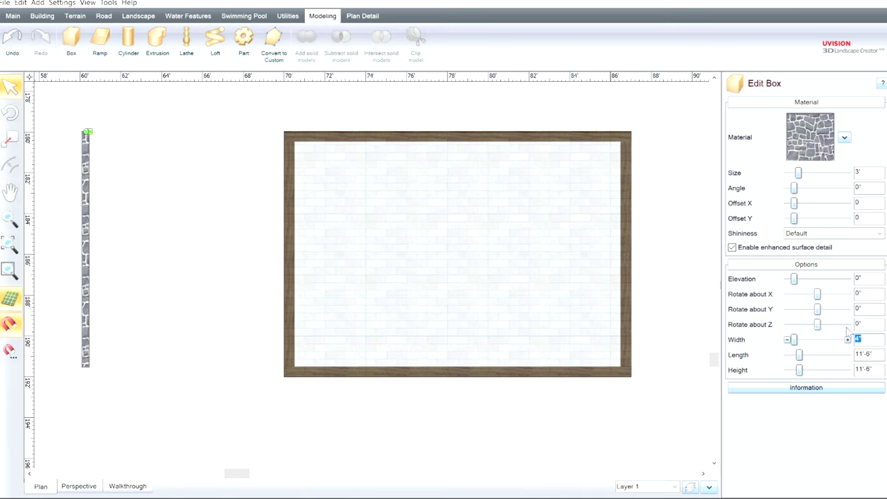
click(788, 337)
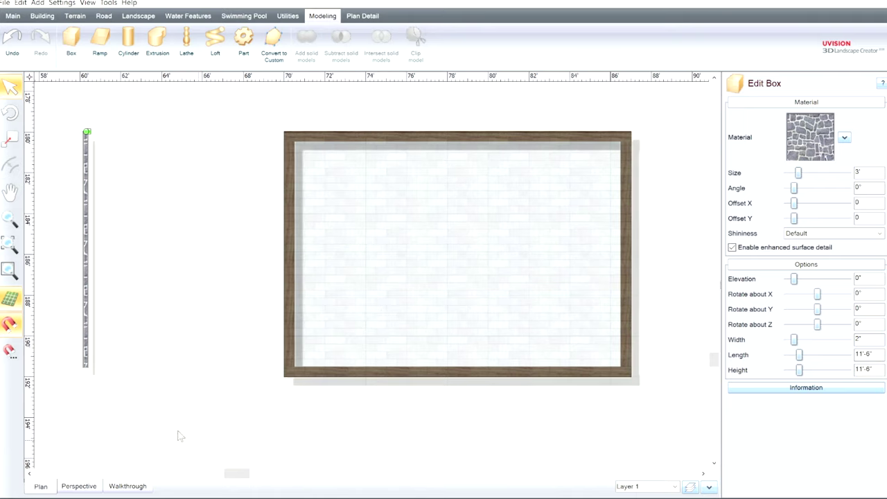
click(78, 486)
middle_drag(125, 461, 305, 395)
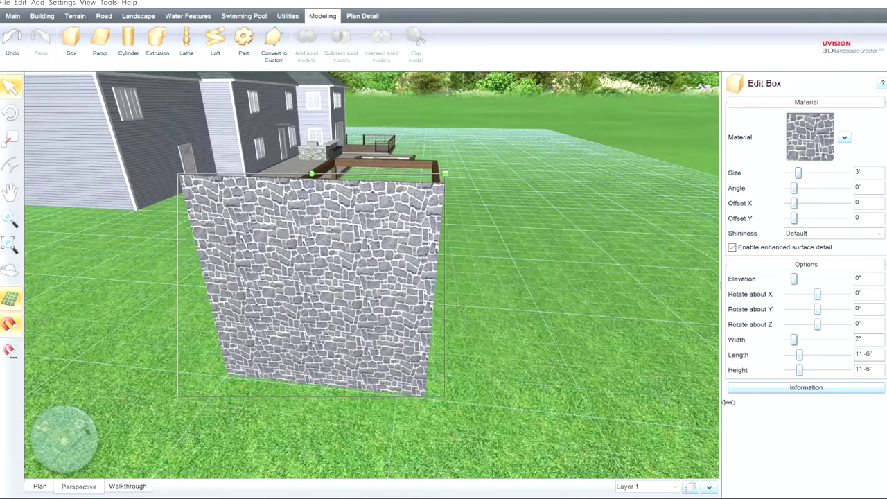
drag(807, 360, 801, 359)
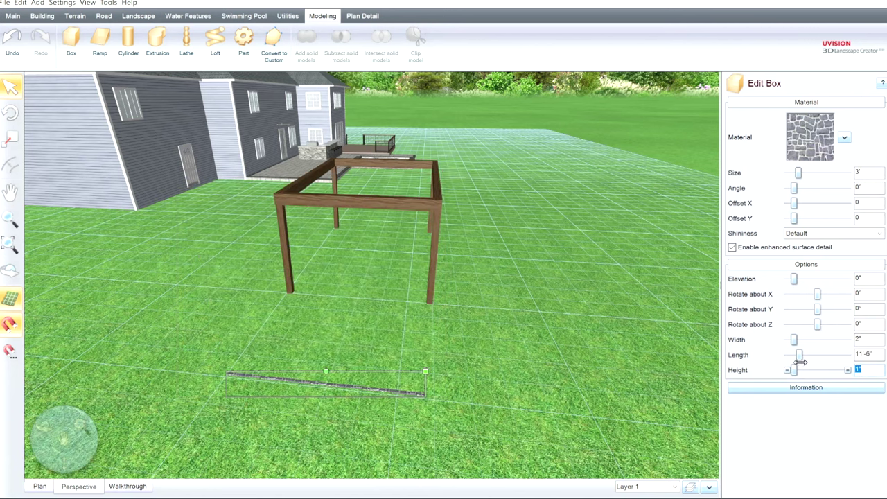
click(847, 369)
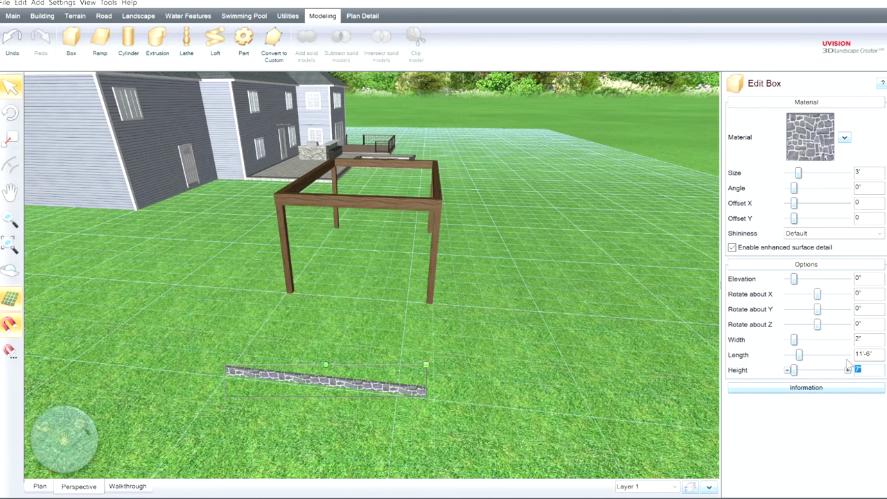
click(848, 369)
Apply a wood grain material to the rafter and set the texture angle to 90°
right_drag(563, 406, 499, 456)
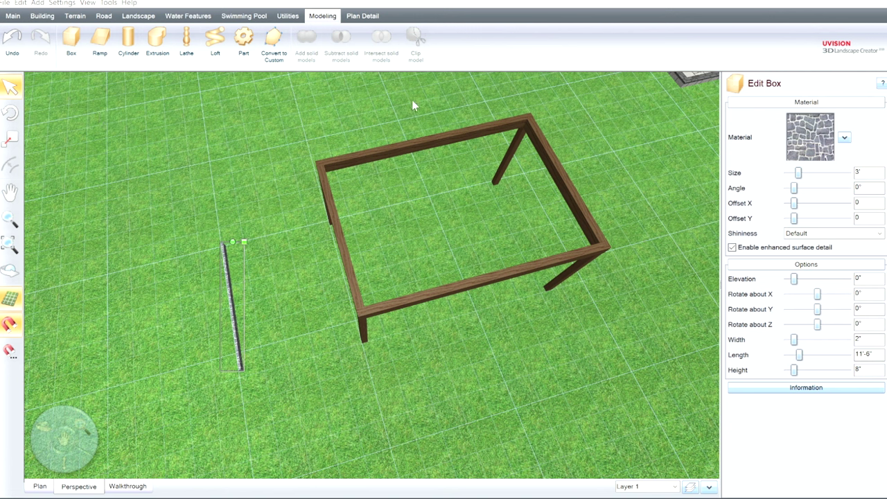
middle_drag(333, 286, 378, 239)
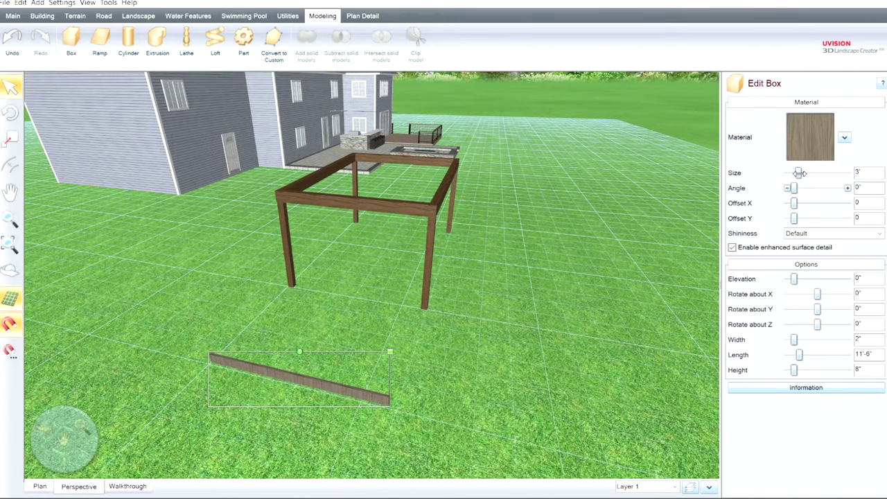
drag(803, 178, 813, 178)
click(788, 186)
middle_drag(645, 275, 361, 298)
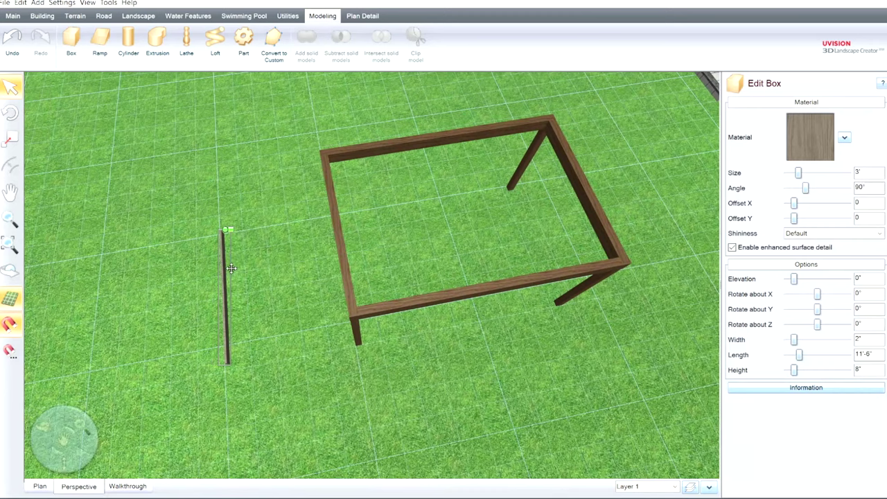
Move the rafter in plan view to the 72' mark inside the frame, spanning between the two long beams
click(40, 484)
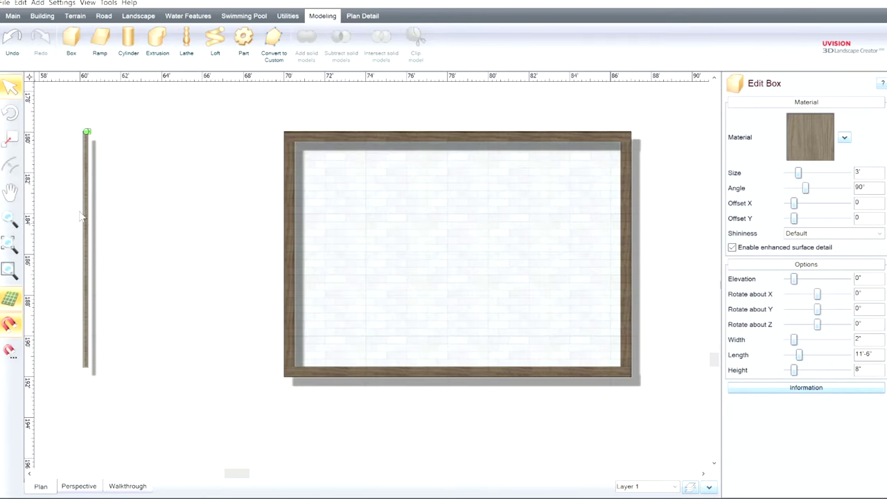
drag(94, 225, 330, 231)
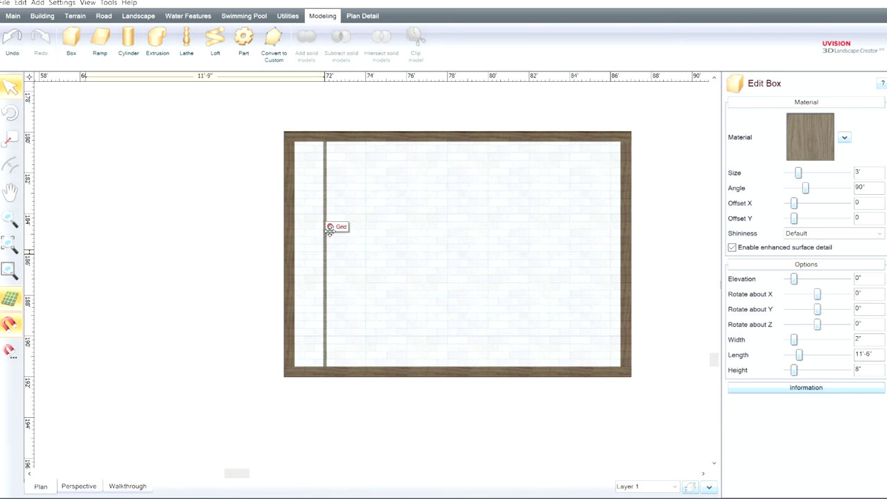
drag(330, 231, 327, 229)
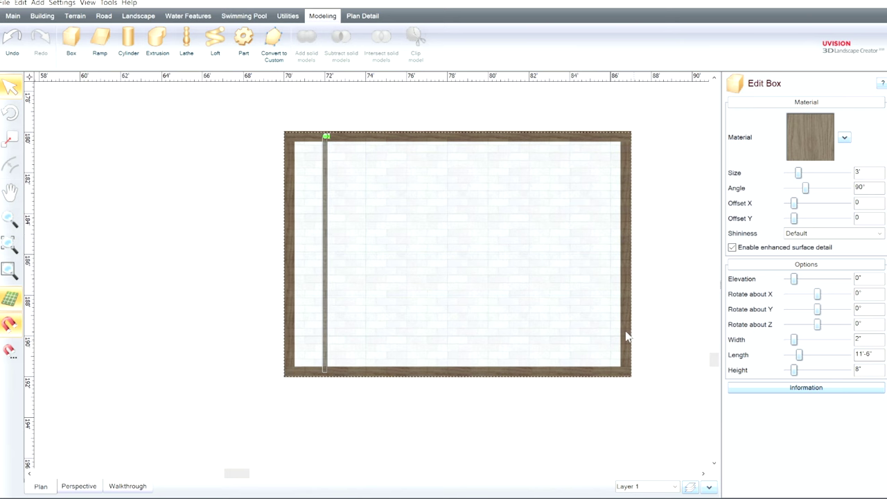
Raise the rafter to an elevation of 7'-6" so it sits up within the beam frame
click(83, 483)
middle_drag(641, 265, 641, 243)
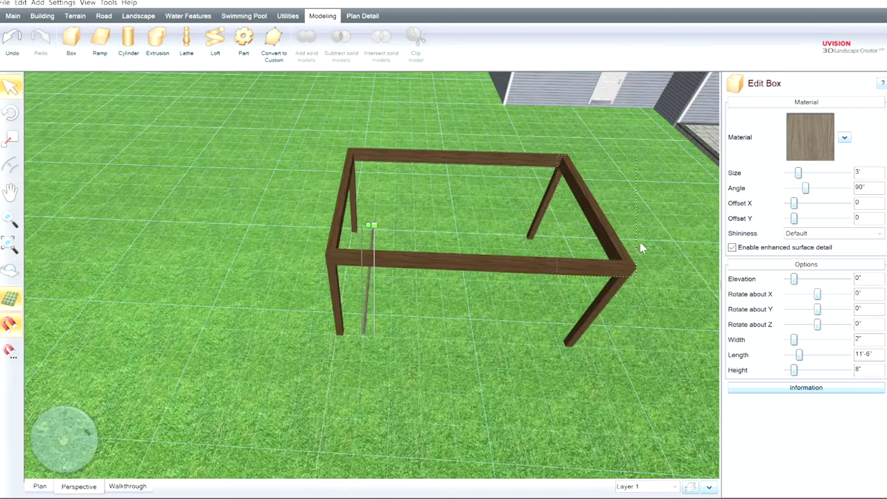
click(860, 187)
text(90)
key(Return)
click(848, 278)
scroll(851, 272, up, 14)
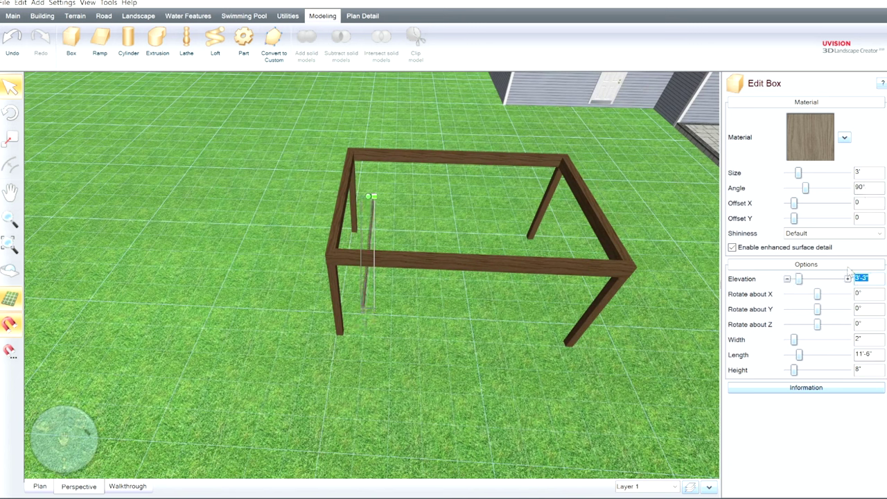
click(849, 277)
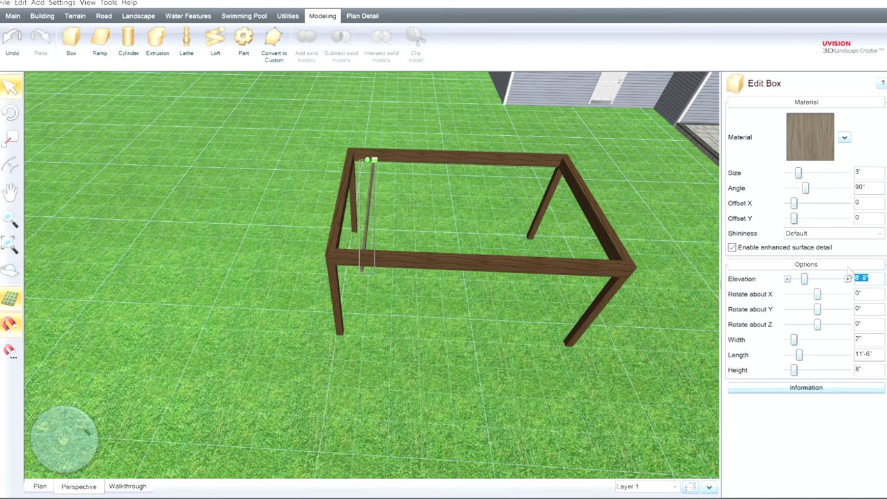
right_drag(478, 307, 454, 249)
scroll(454, 249, up, 4)
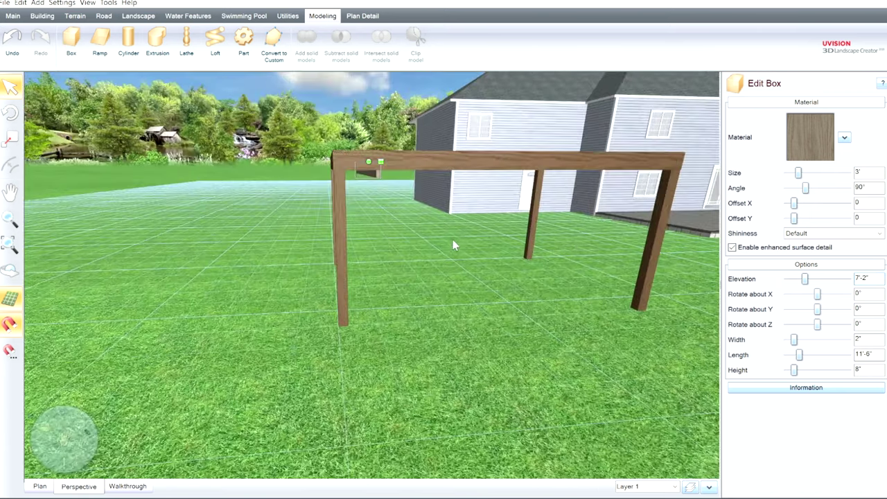
middle_drag(418, 185, 378, 449)
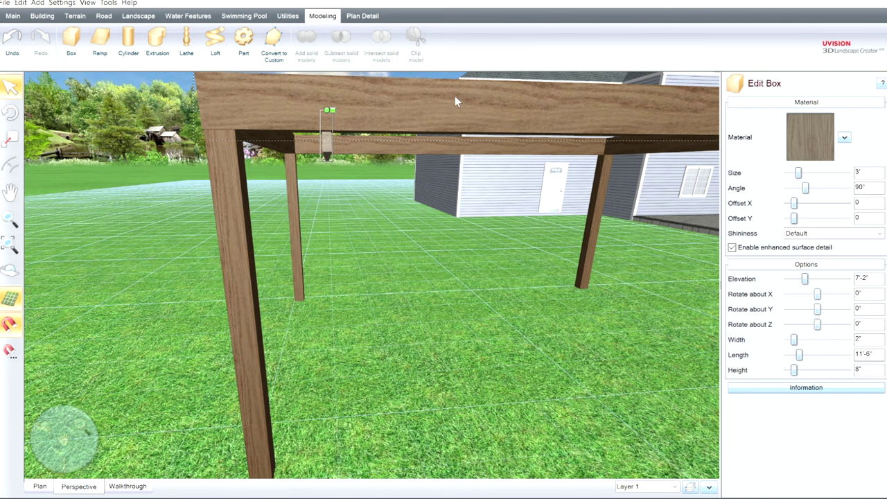
click(848, 279)
click(847, 278)
click(848, 279)
right_drag(456, 261, 397, 280)
scroll(395, 264, up, 3)
scroll(394, 262, down, 2)
middle_drag(358, 211, 386, 219)
middle_drag(345, 367, 495, 390)
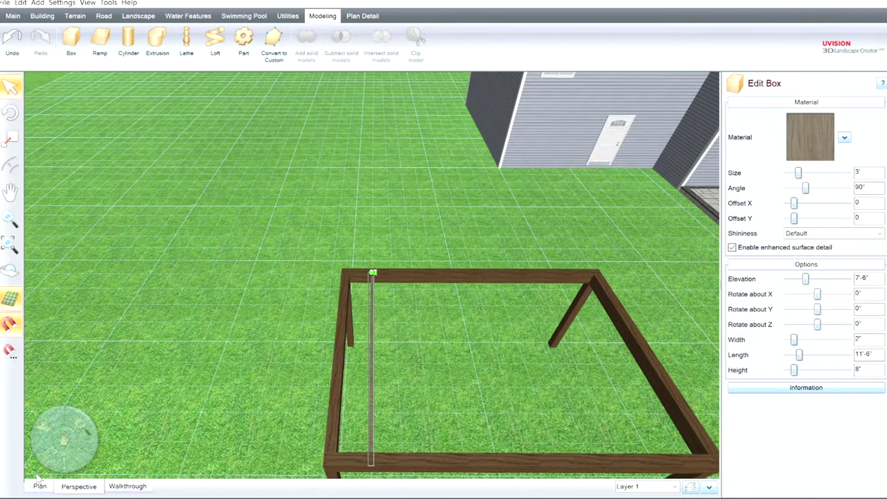
Copy the rafter in plan view to the 74' mark, parallel to the first one
click(39, 486)
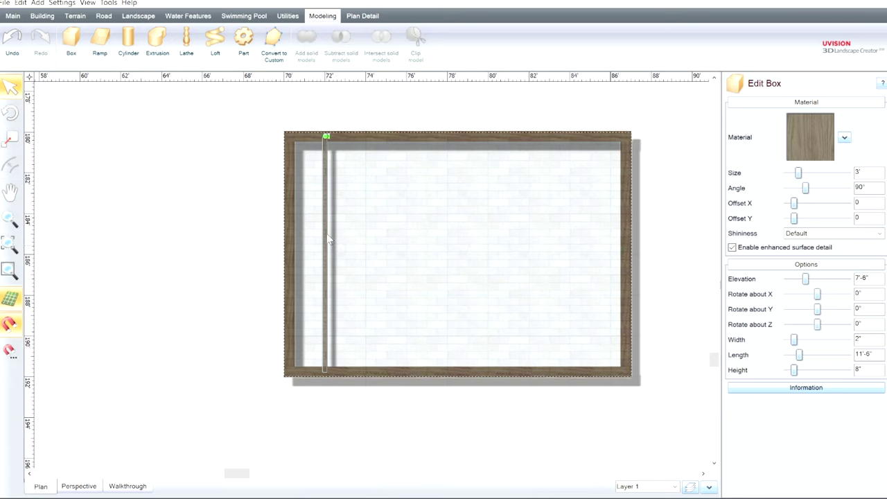
drag(320, 230, 368, 239)
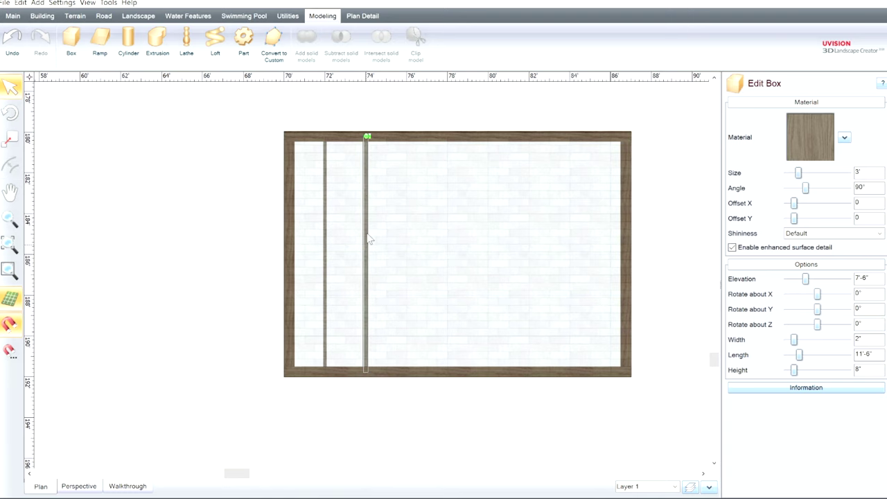
Copy the rafter in plan view to the 76' and 78' marks, parallel to the existing ones
key(ctrl+v)
click(334, 238)
key(ctrl+v)
drag(335, 239, 416, 236)
key(ctrl+z)
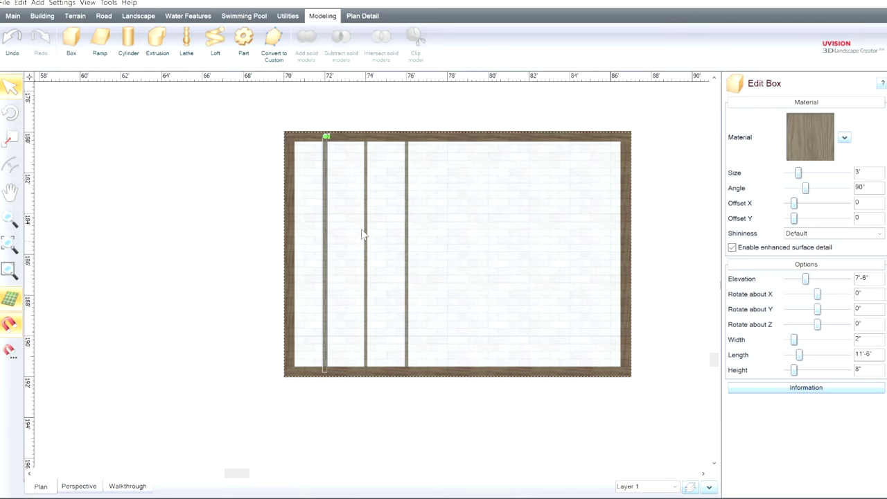
drag(335, 234, 447, 231)
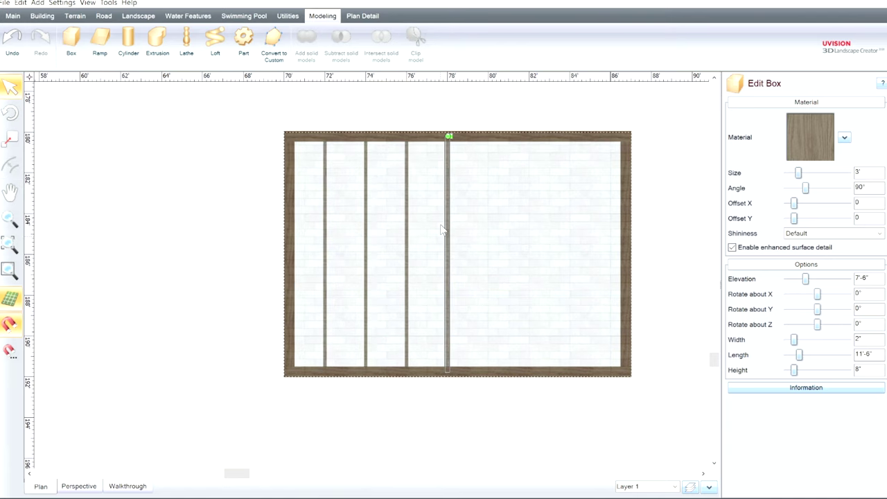
Copy the rafter in plan view to the 80', 82', 84' and 86' marks, keeping the 2' spacing
click(325, 233)
drag(329, 231, 496, 233)
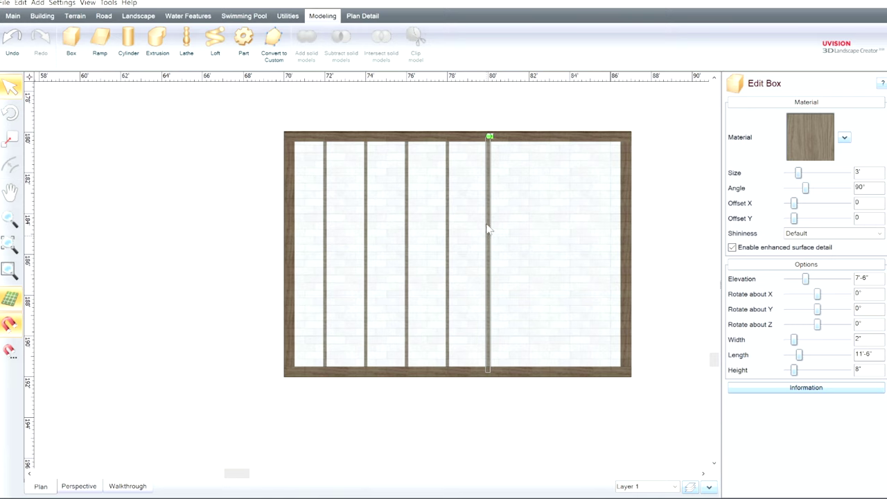
drag(333, 230, 525, 224)
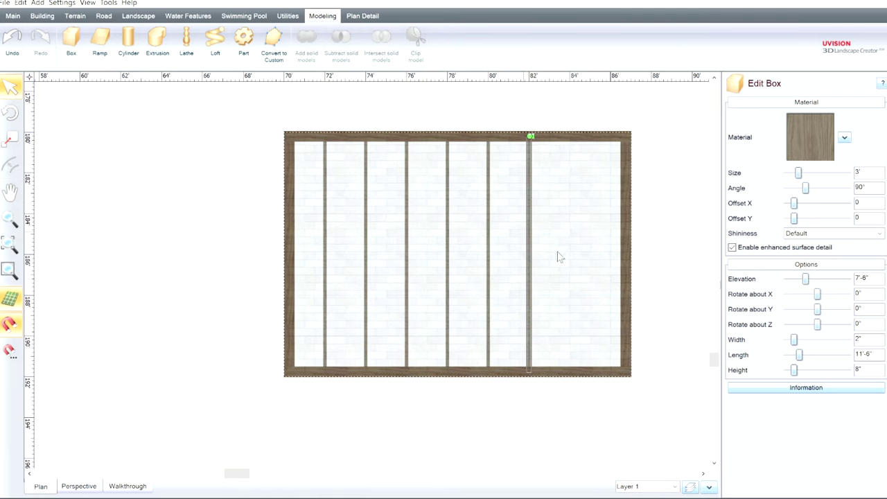
key(ctrl+v)
drag(335, 230, 573, 230)
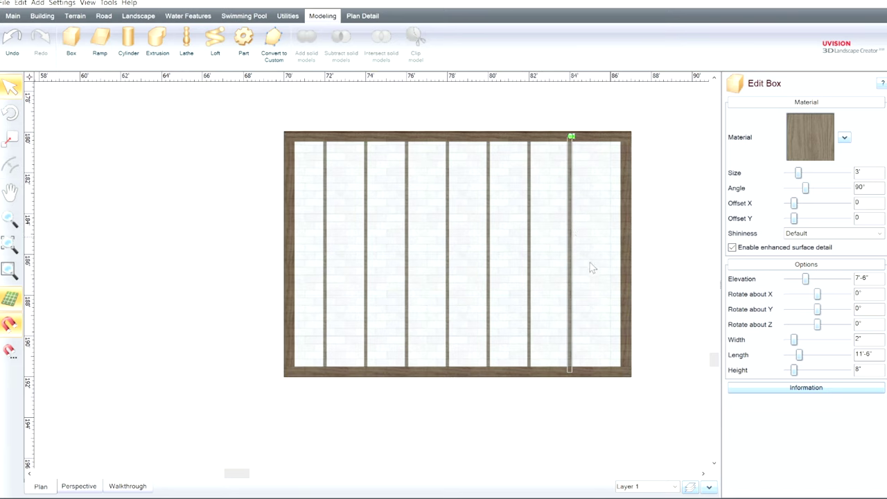
key(ctrl+z)
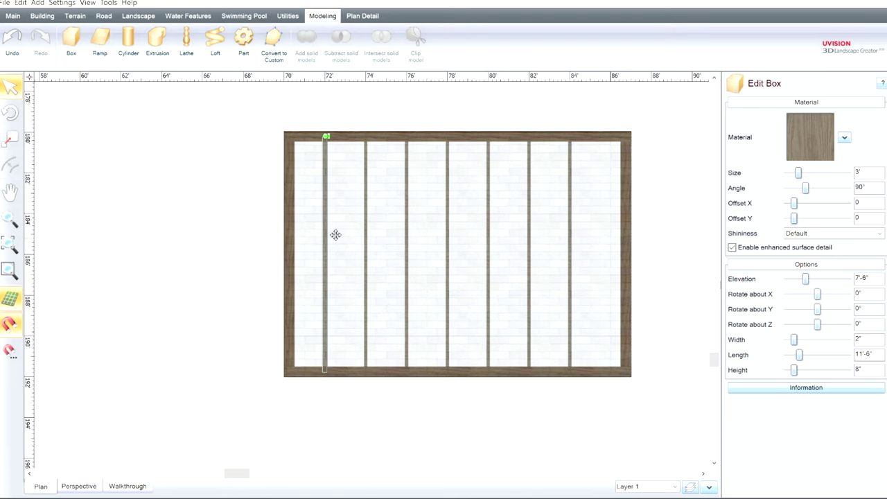
drag(335, 234, 610, 232)
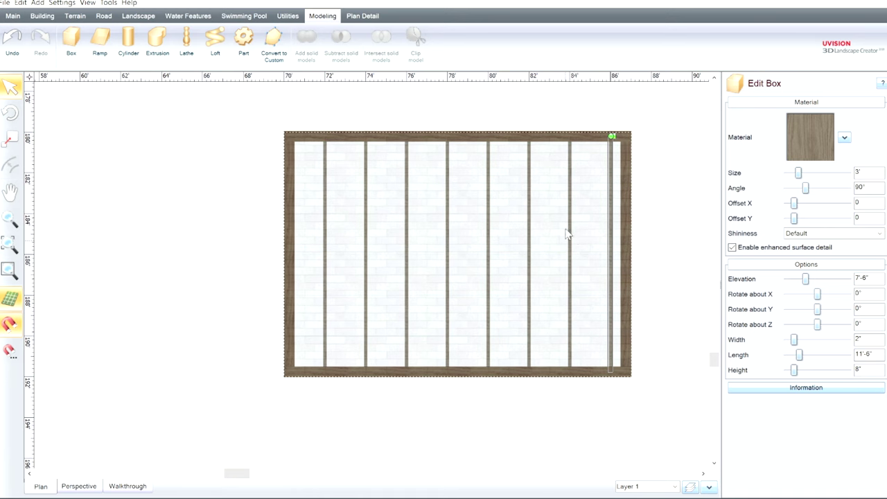
Select all eight rafters and shift them together about half a foot toward the 70' end of the frame to even the end gaps
shift+click(571, 232)
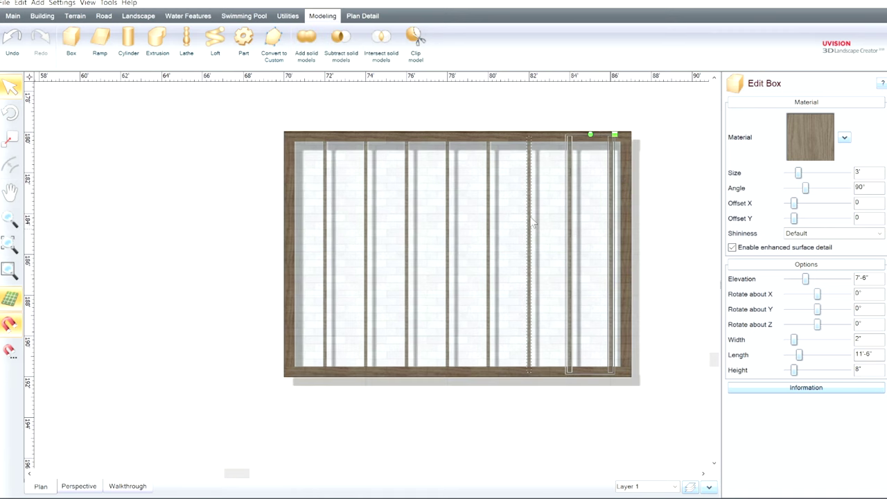
shift+click(530, 218)
shift+click(489, 216)
shift+click(451, 221)
shift+click(407, 225)
shift+click(366, 225)
shift+click(326, 227)
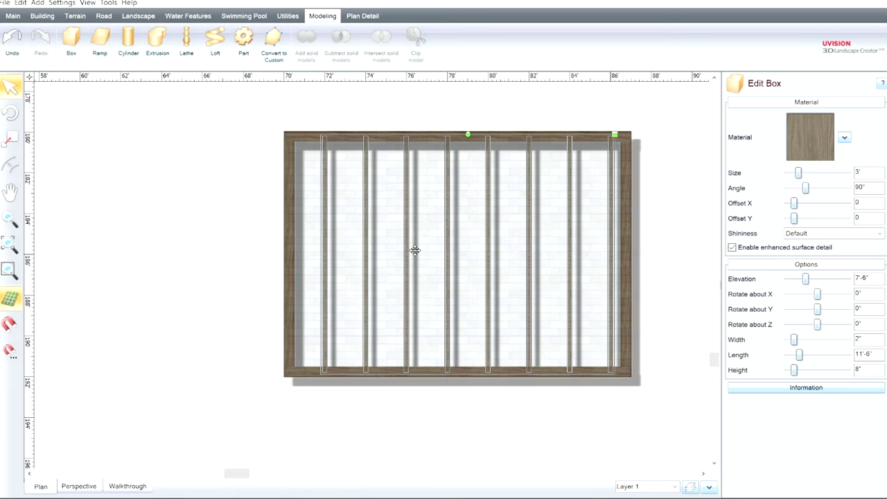
drag(415, 250, 396, 247)
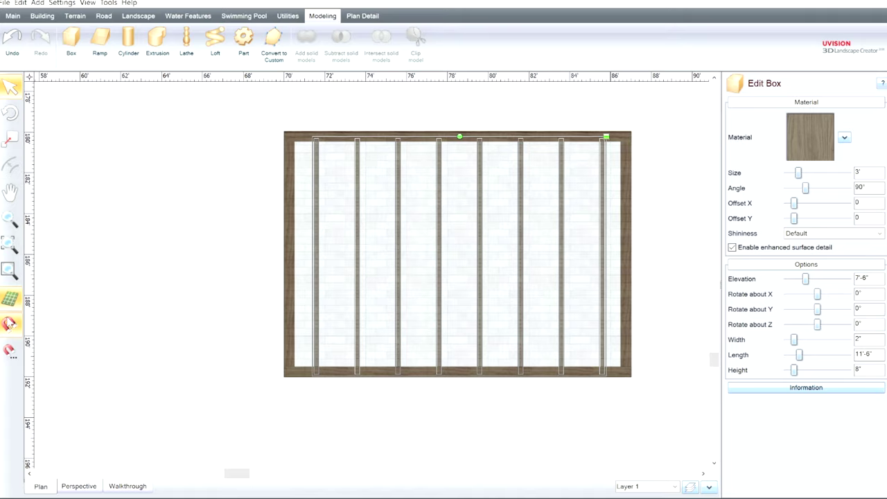
Examine the rafter spacing inside the pergola frame in the 3D perspective view
click(71, 472)
click(78, 486)
middle_drag(182, 427, 302, 388)
click(305, 388)
middle_drag(471, 372, 434, 377)
drag(433, 376, 361, 292)
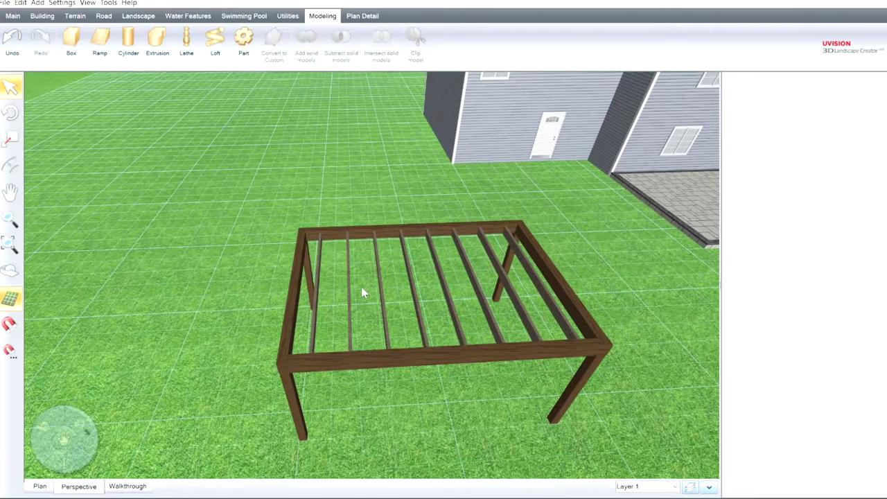
Draw a narrow box with snapping on, about 16'-7" wide and 11" long, in plan view along the 194' mark beside the pergola
click(42, 485)
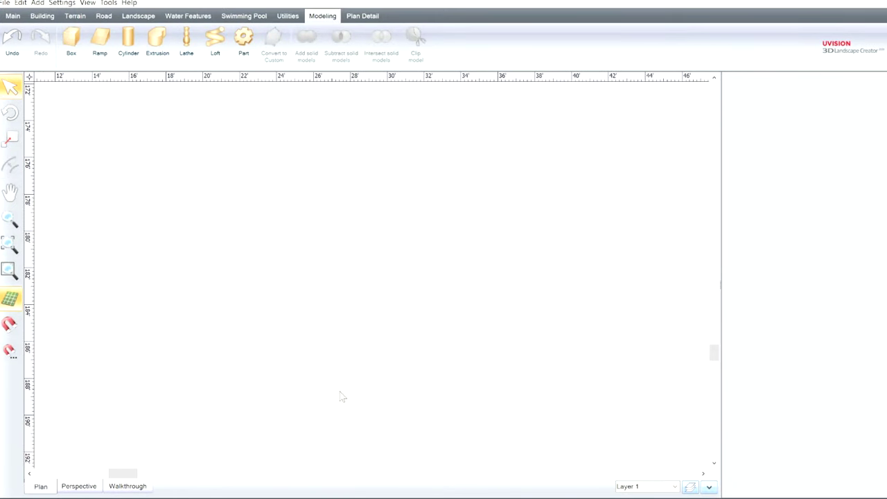
scroll(349, 306, down, 3)
middle_drag(468, 281, 7, 214)
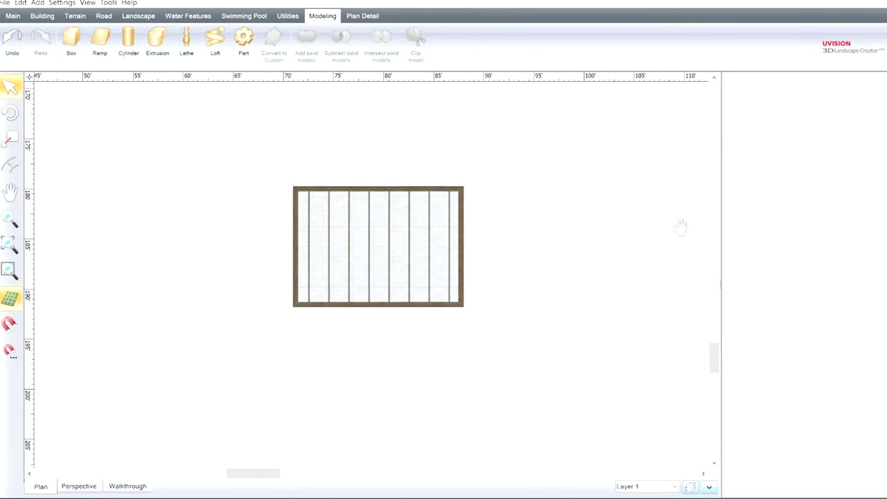
middle_drag(682, 228, 668, 233)
click(71, 40)
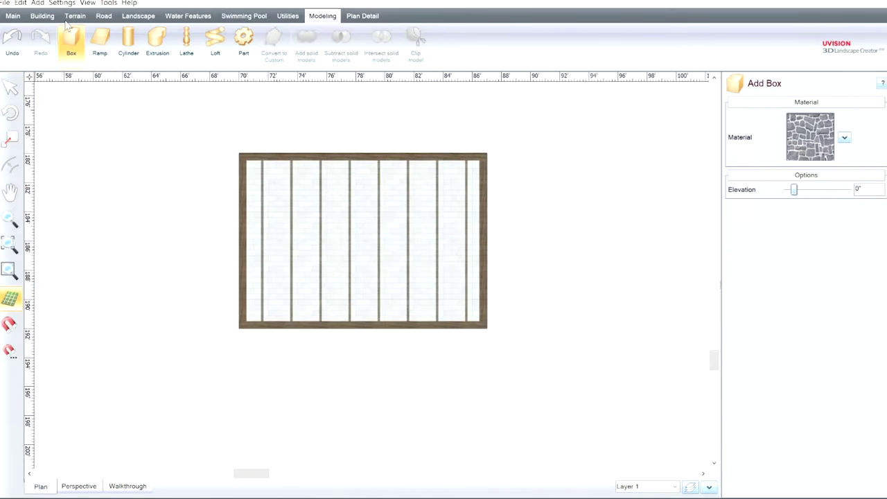
click(9, 322)
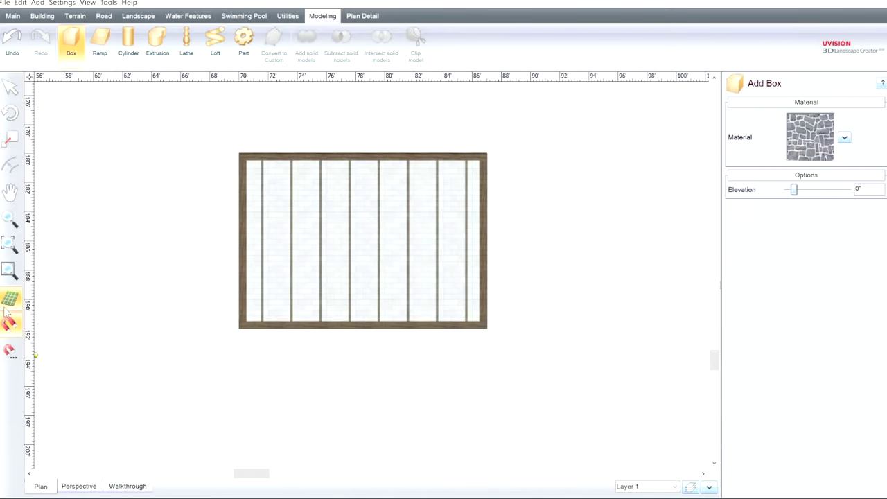
click(242, 348)
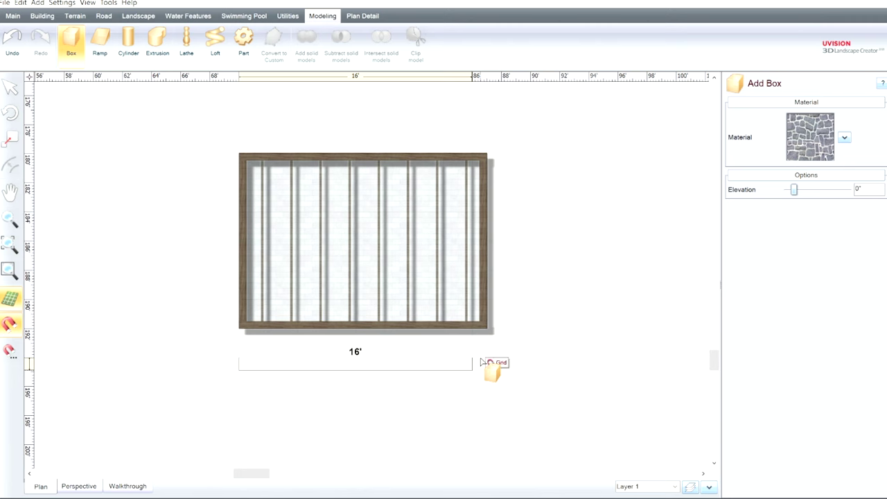
click(482, 362)
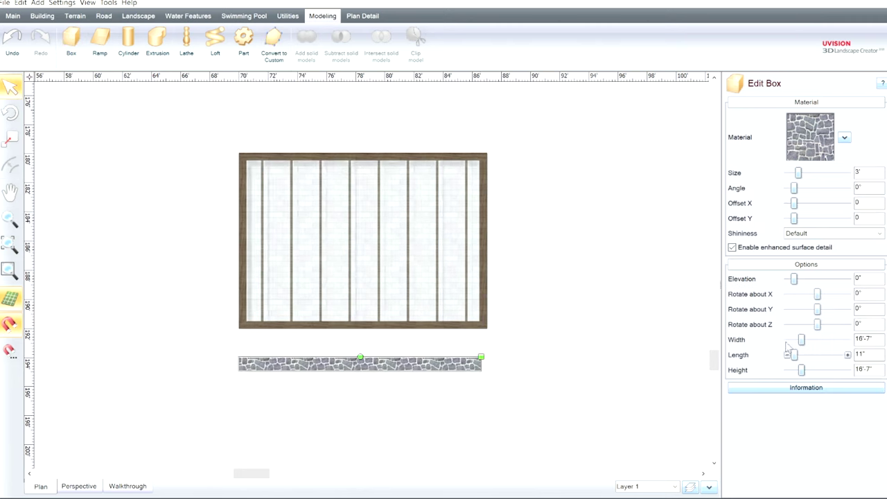
Set the new box's length to 4" and its height to 2" to form a thin slat
click(79, 483)
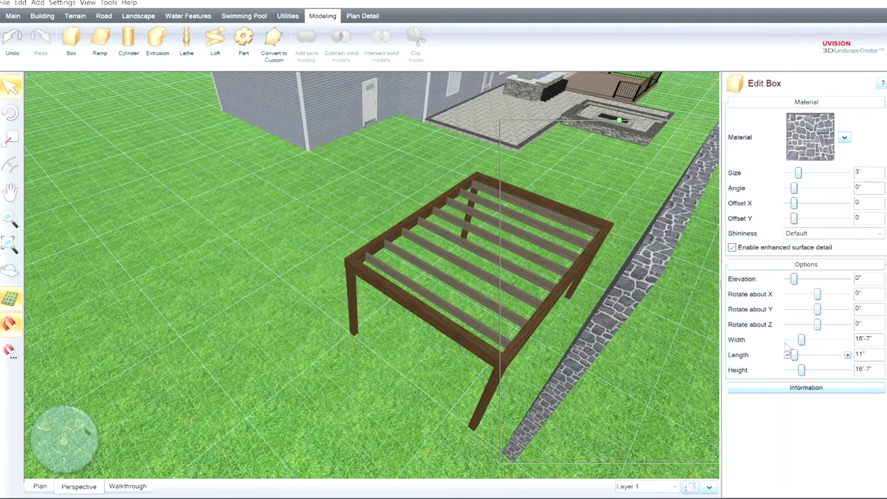
click(787, 354)
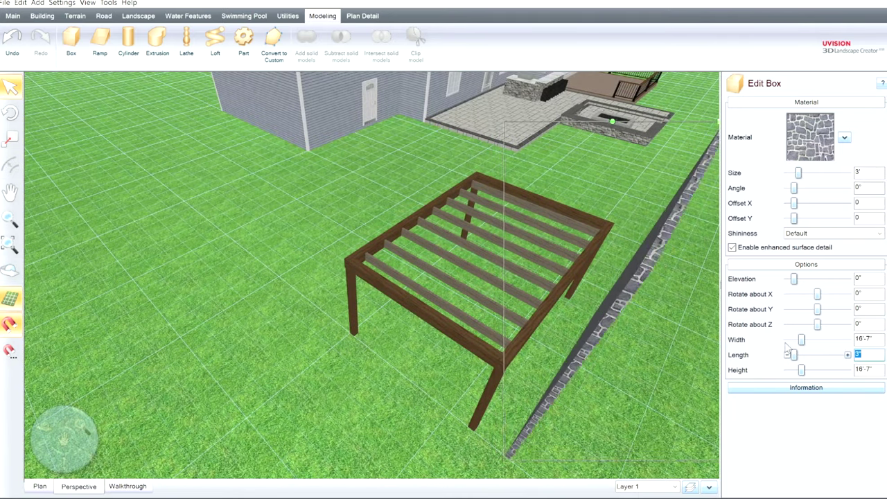
click(847, 354)
drag(802, 370, 795, 369)
click(847, 370)
middle_drag(664, 388, 597, 396)
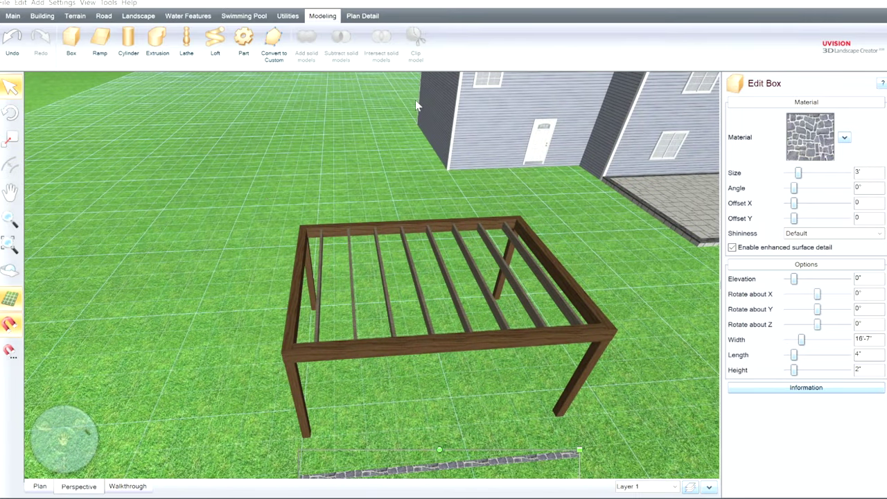
Apply the wood grain material to the slat and set the texture angle to 90°
middle_drag(414, 370, 453, 375)
drag(795, 187, 808, 186)
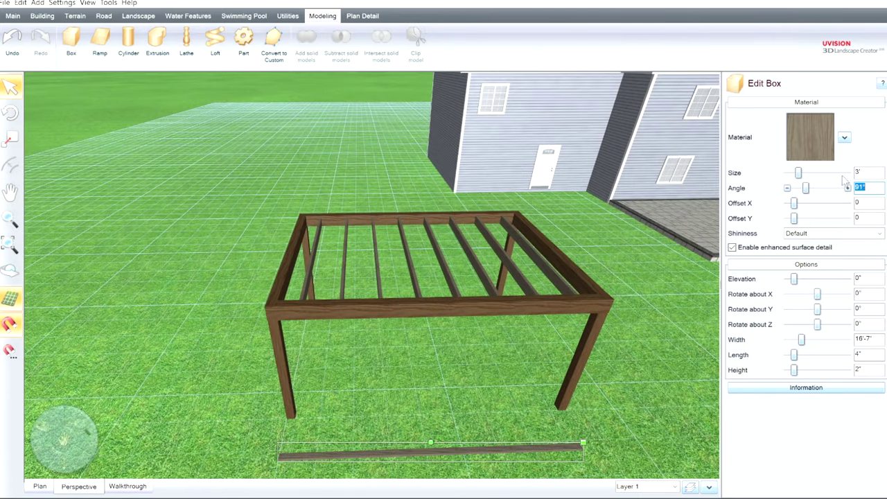
click(789, 187)
middle_drag(576, 354, 497, 378)
scroll(549, 406, down, 3)
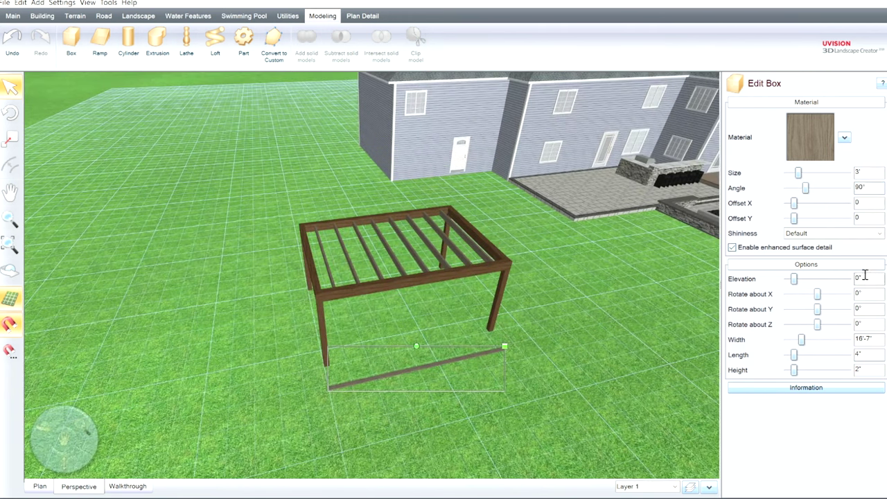
Move the slat under the pergola in the 3D view and raise it to an elevation of 7'-7"
click(39, 486)
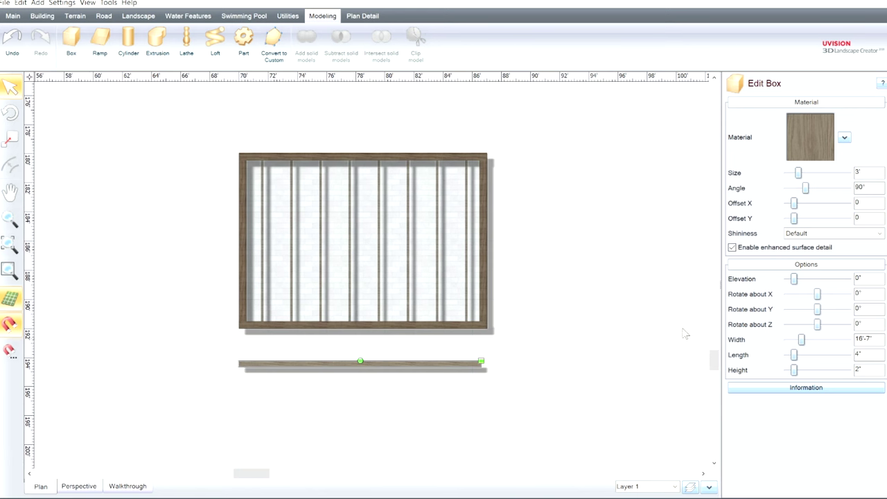
click(77, 485)
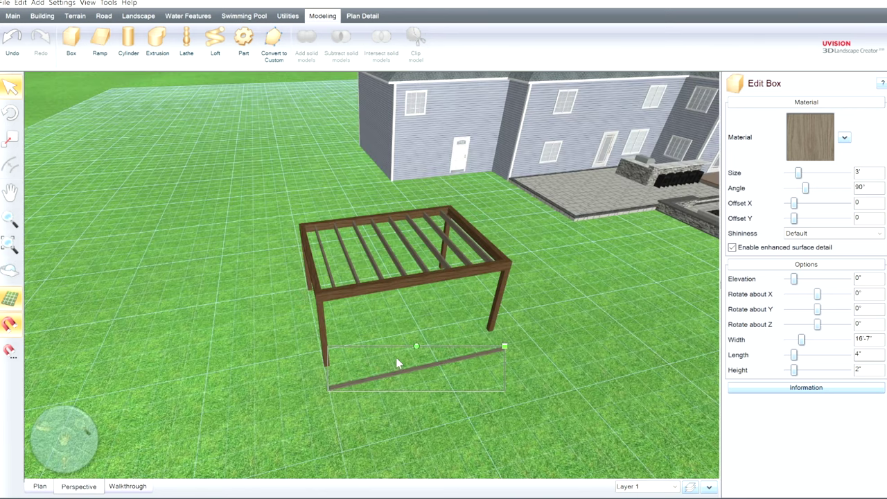
drag(396, 356, 380, 321)
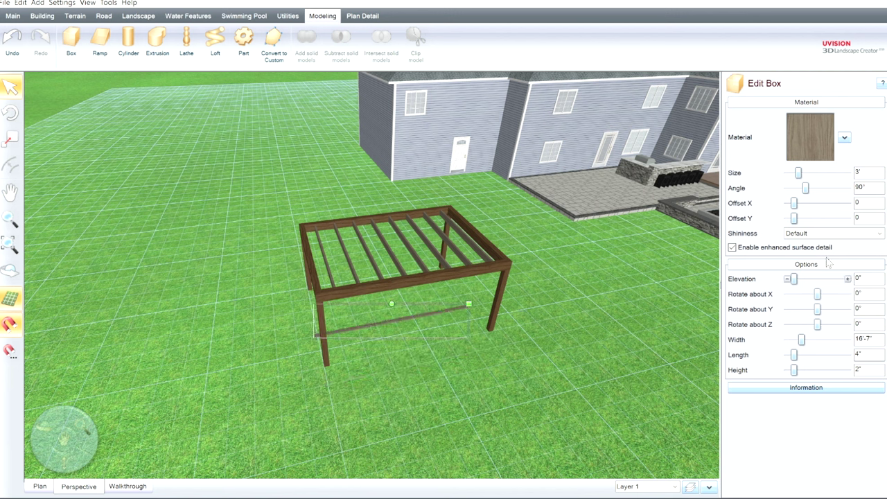
click(847, 279)
drag(847, 278, 812, 267)
scroll(342, 297, up, 3)
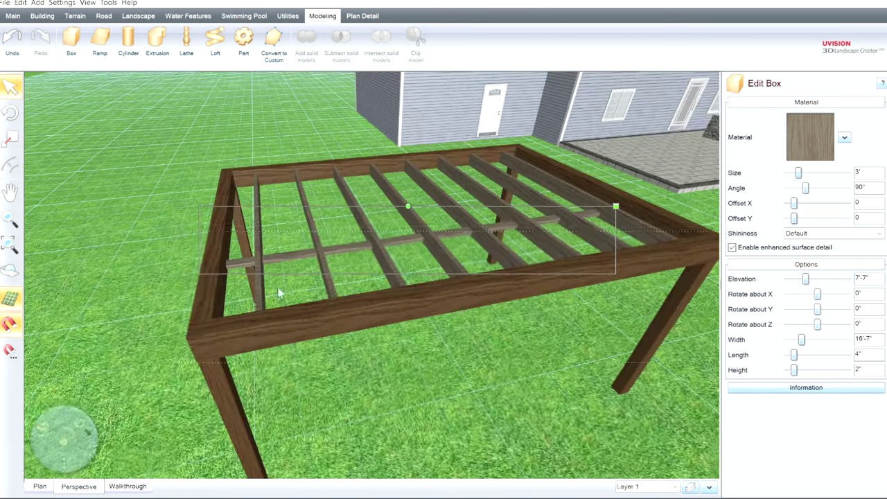
scroll(343, 298, up, 5)
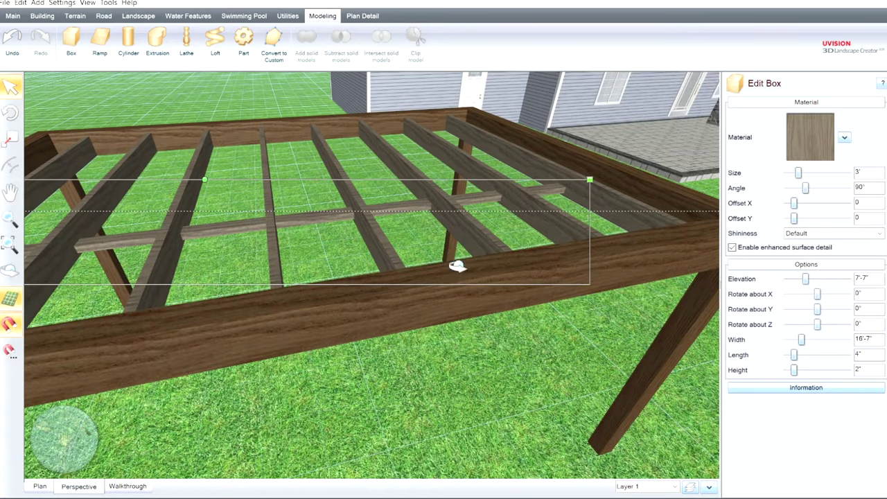
Raise the slat to an elevation of 8'-2" so it rests on top of the rafters, and nudge it toward the end beam
right_drag(457, 266, 450, 267)
click(848, 272)
click(848, 272)
click(848, 271)
click(847, 272)
click(848, 271)
click(847, 272)
click(848, 274)
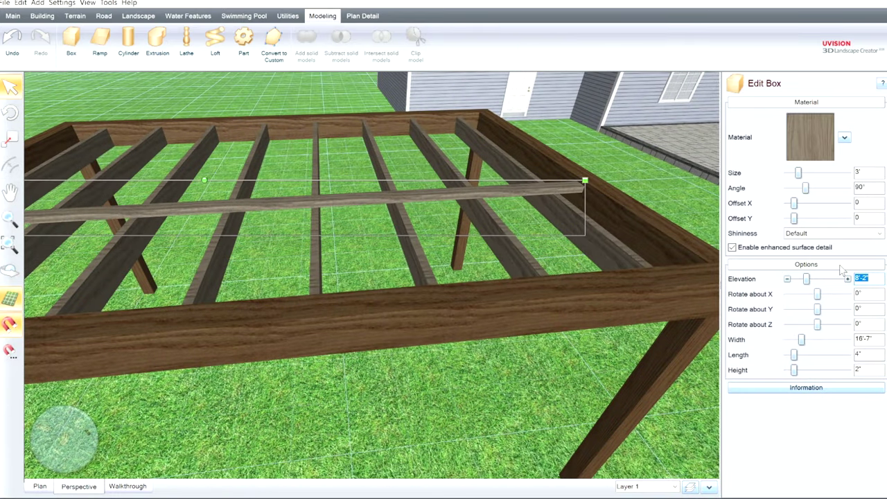
drag(519, 192, 534, 182)
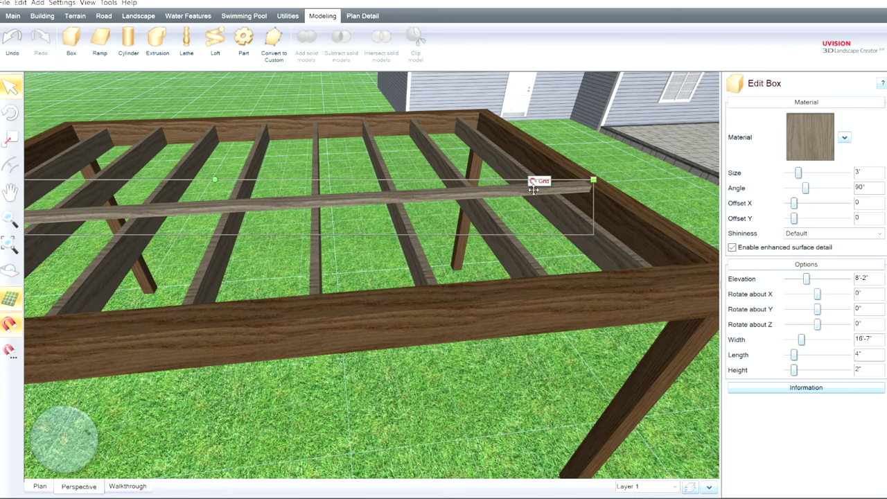
Move the slat in plan view to near the 190' mark, centred between the two end beams across the rafters
middle_drag(491, 242, 474, 220)
scroll(506, 196, down, 10)
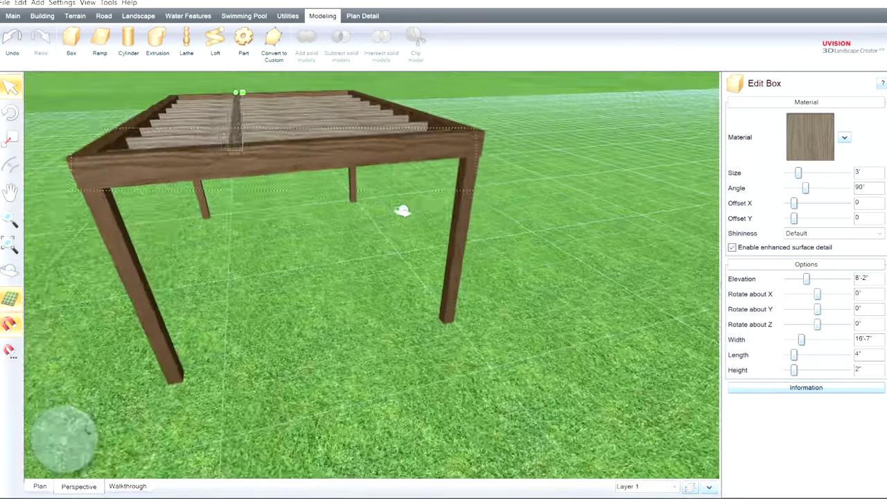
middle_drag(403, 211, 525, 287)
scroll(411, 299, down, 5)
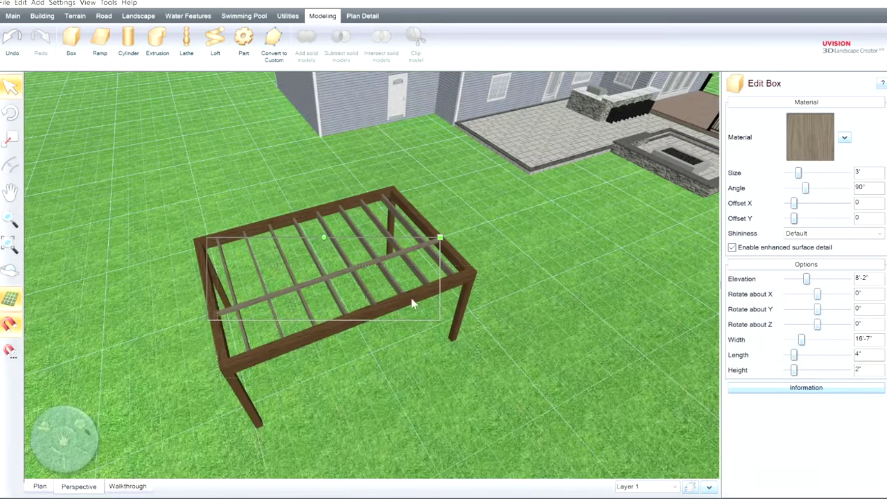
click(40, 484)
scroll(384, 279, up, 1)
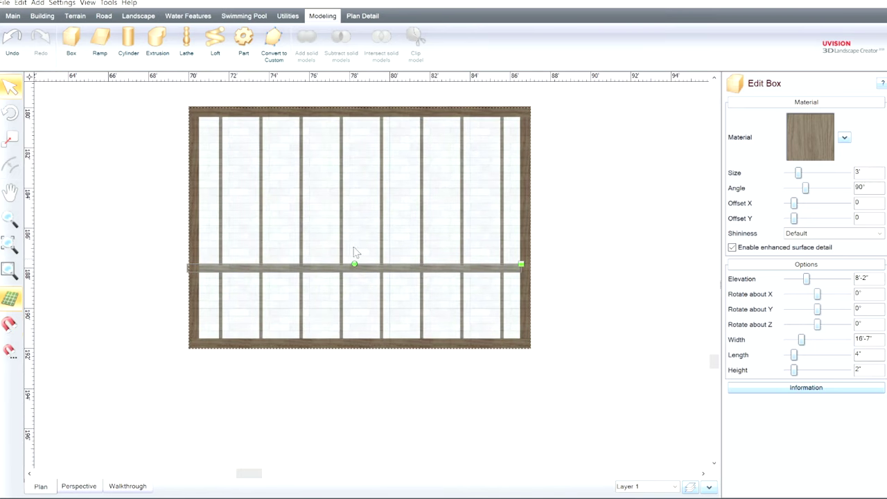
drag(374, 264, 384, 305)
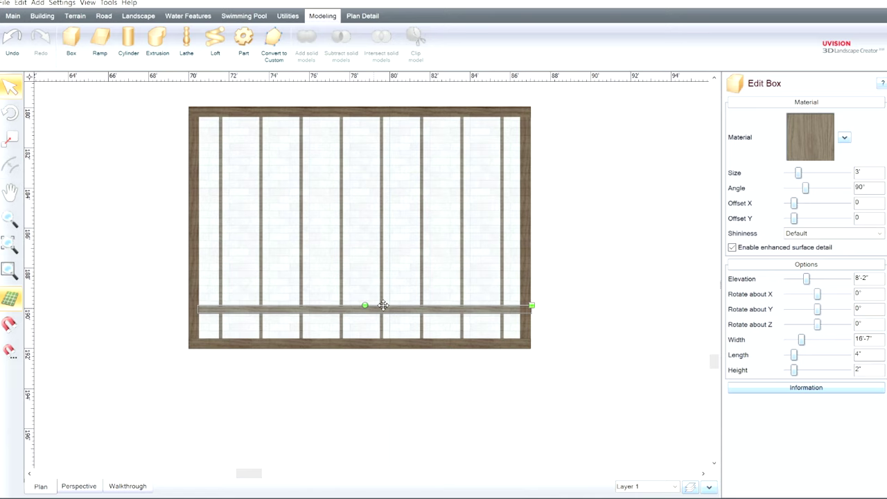
drag(382, 305, 379, 305)
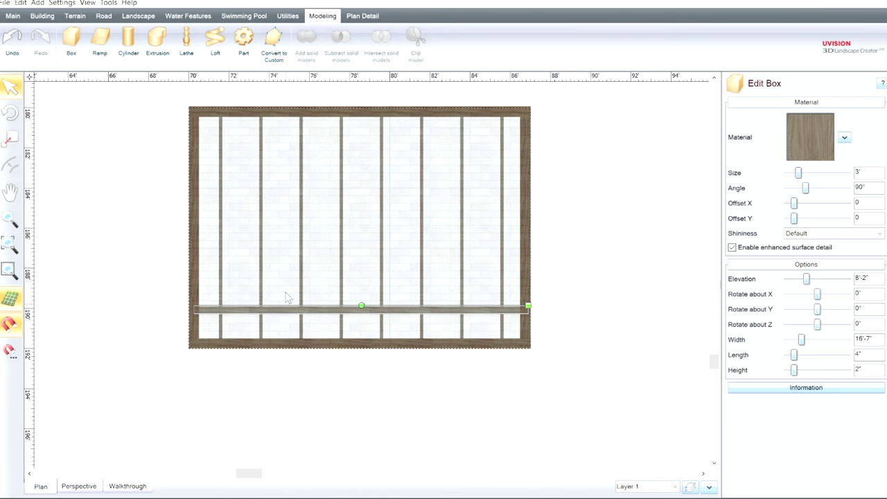
Place four copies of the slat across the rafters, near the 188', 186', 184' and 182' marks, and view the pergola in 3D perspective
drag(295, 305, 295, 267)
key(ctrl+v)
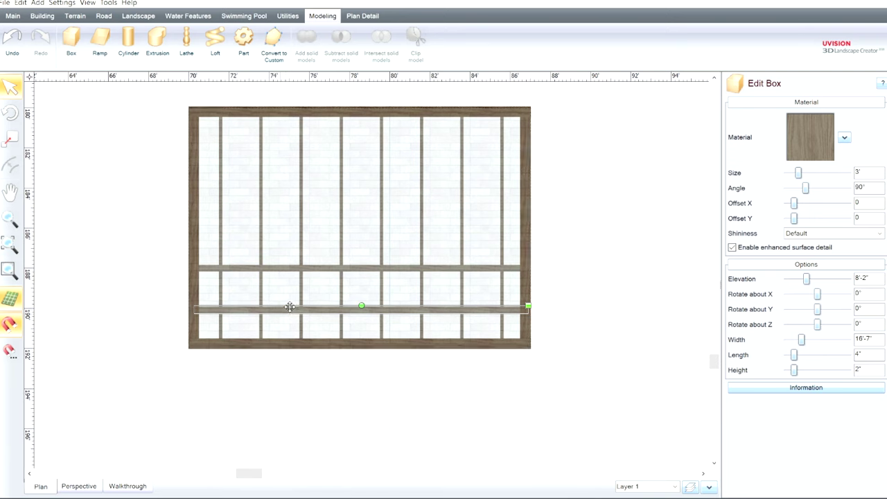
drag(289, 306, 291, 226)
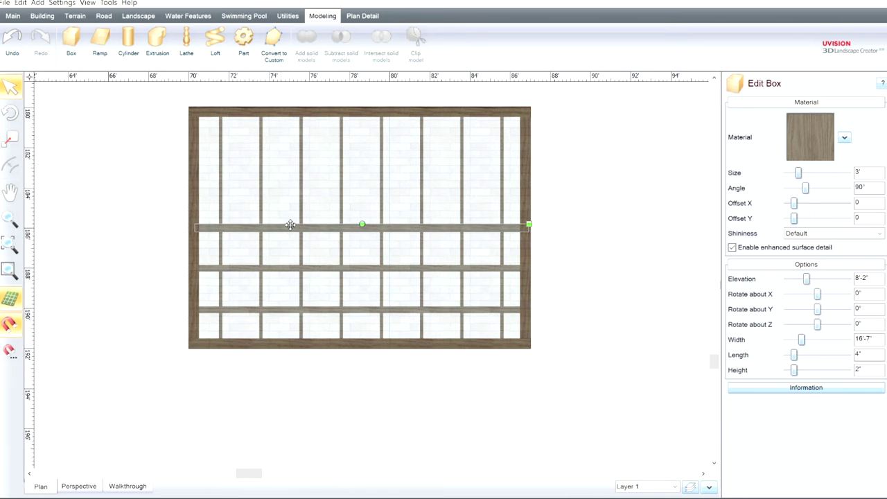
click(293, 305)
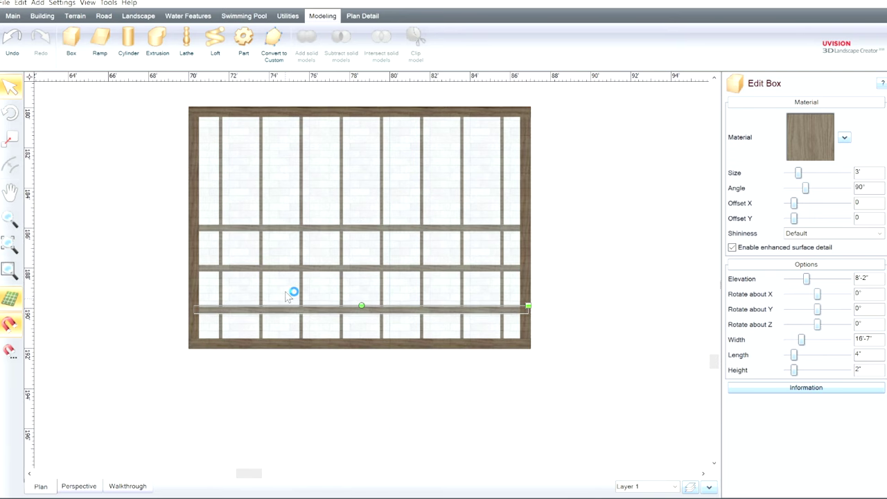
drag(293, 235, 293, 234)
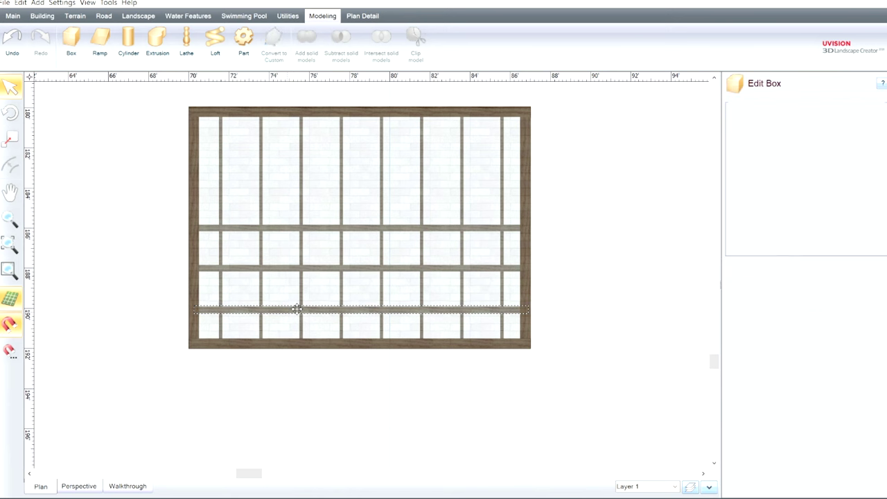
click(296, 305)
drag(295, 304, 295, 181)
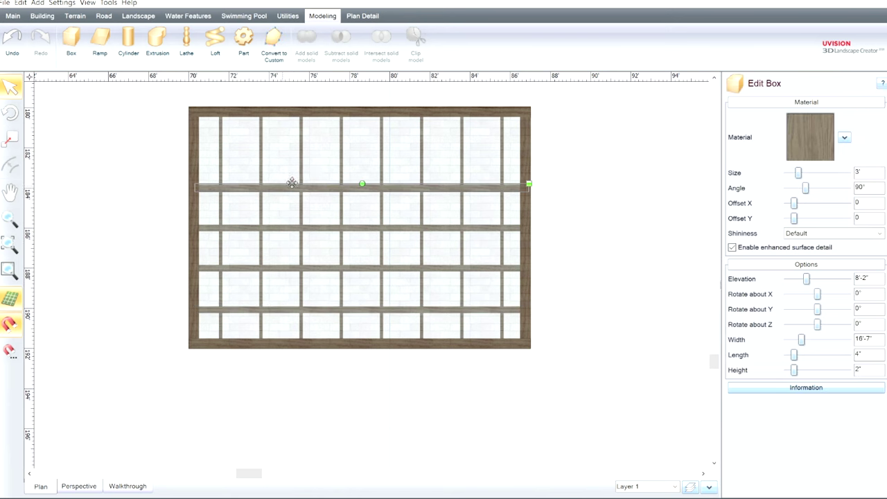
key(ctrl+v)
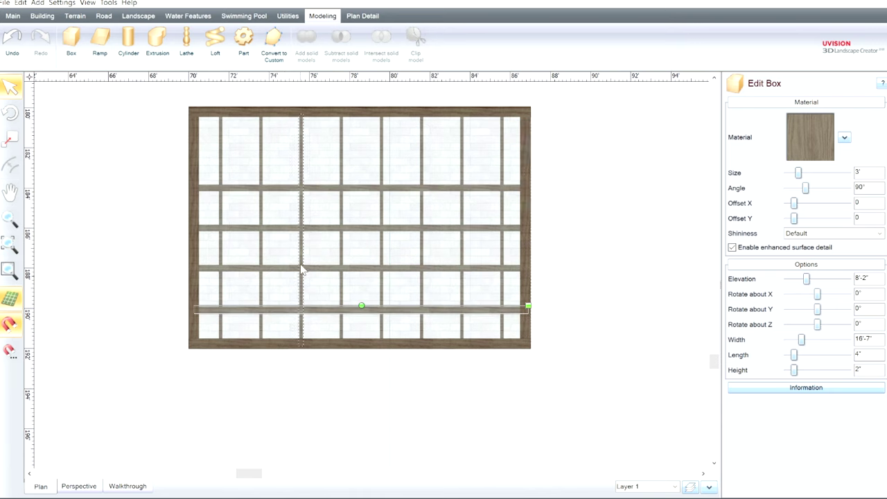
drag(297, 308, 300, 144)
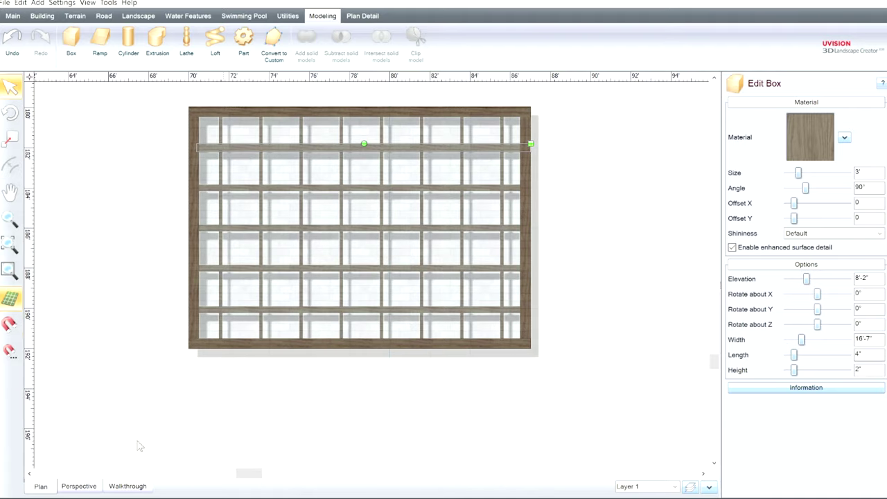
click(75, 485)
middle_drag(197, 440, 180, 459)
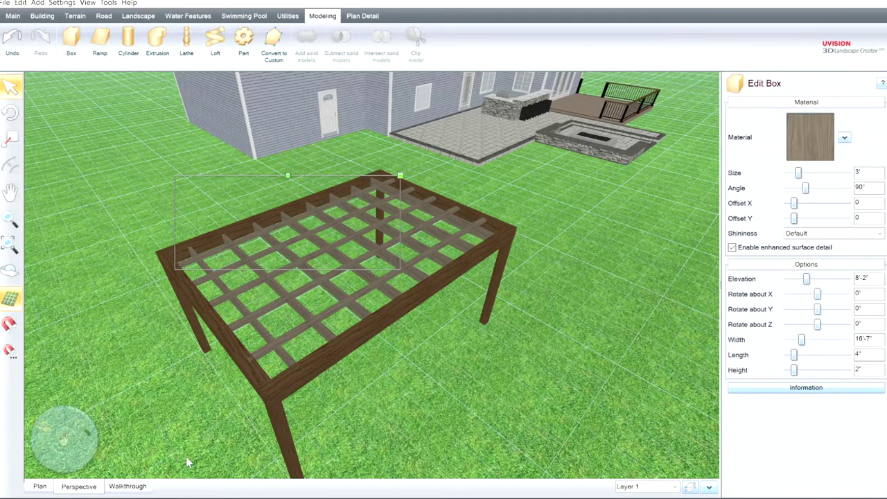
Copy the five lengthwise pergola slats midway between their neighbours, and copy the last slat once more into the remaining gap by the beam
click(43, 484)
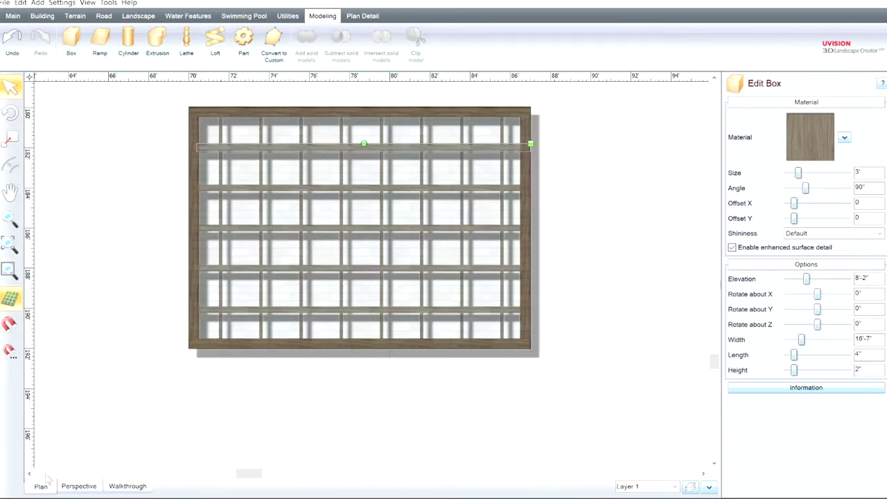
shift+click(326, 187)
shift+click(328, 226)
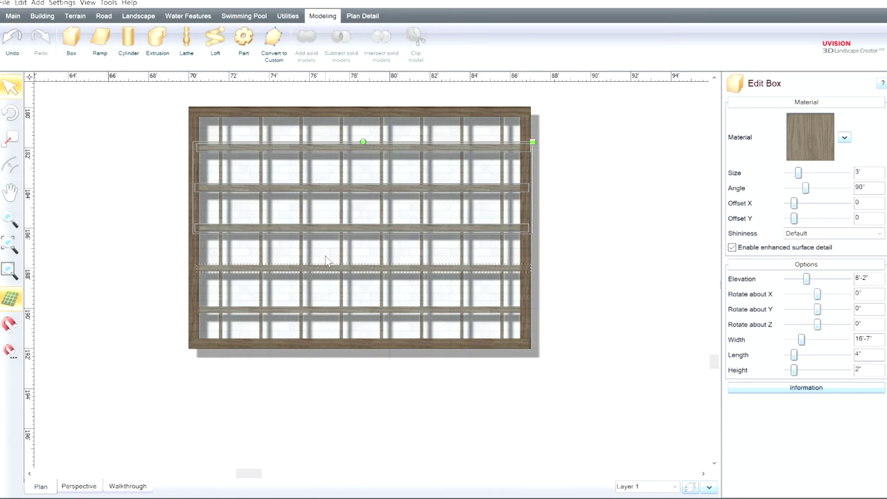
shift+click(325, 269)
shift+click(322, 305)
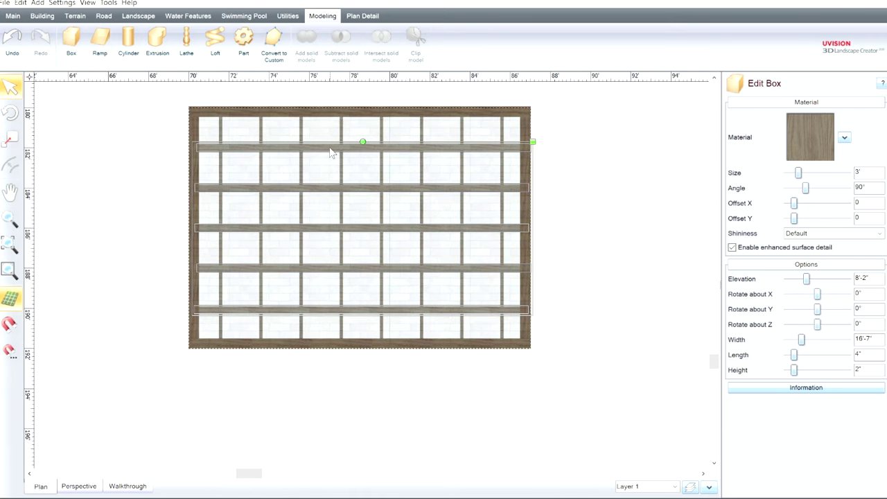
ctrl+drag(336, 146, 334, 125)
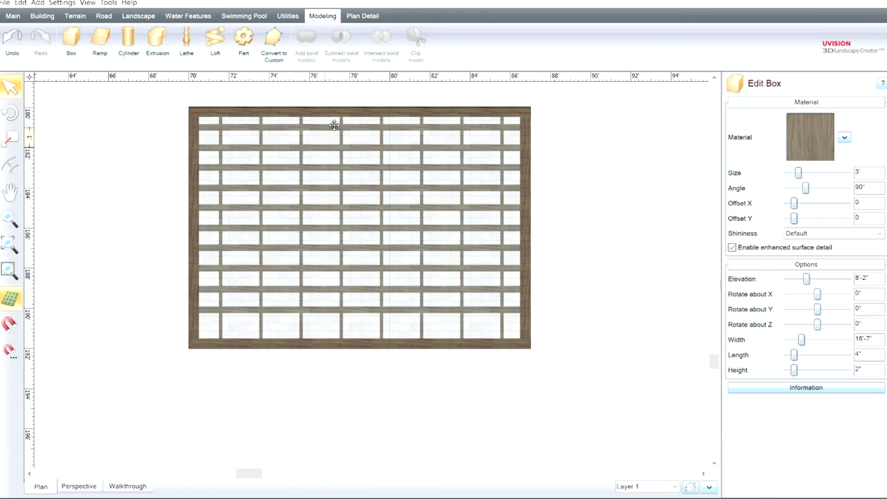
click(334, 125)
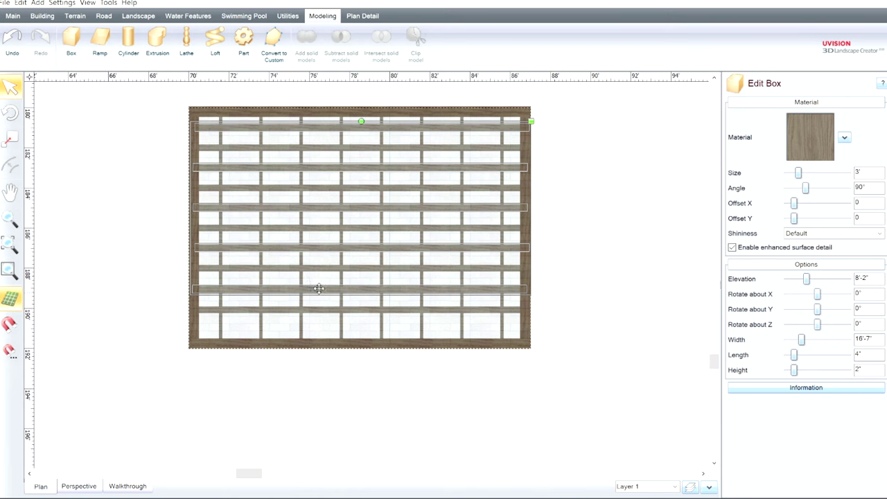
click(318, 305)
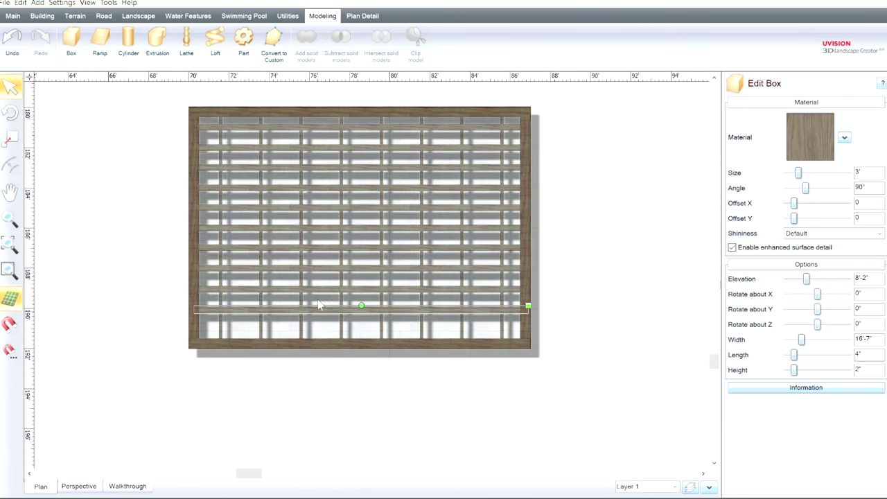
drag(330, 304, 333, 323)
Select every part of the pergola in the perspective view and combine them into one group
click(95, 485)
middle_drag(347, 385, 380, 383)
drag(381, 382, 265, 373)
drag(127, 197, 452, 430)
middle_drag(480, 374, 570, 303)
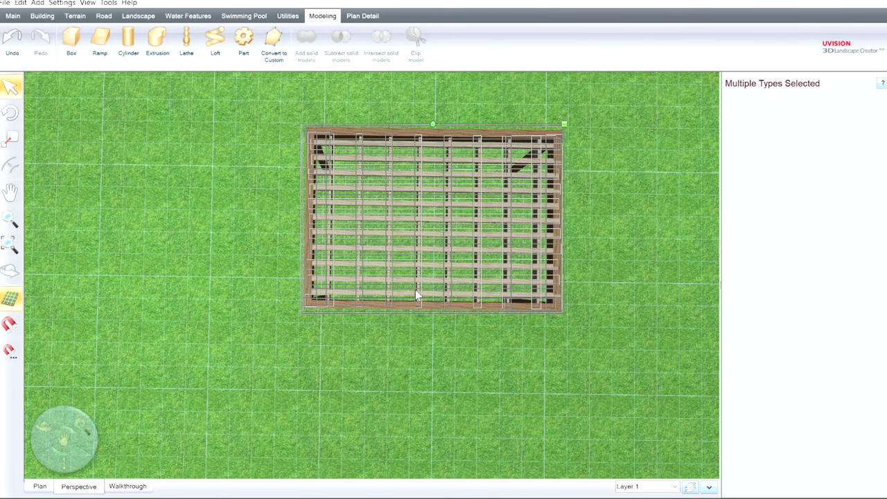
key(ctrl+g)
Move the grouped pergola onto the paver patio beside the outdoor kitchen, with its front corner post at the seat wall's corner
middle_drag(563, 391, 425, 364)
right_drag(426, 365, 334, 324)
drag(269, 194, 624, 158)
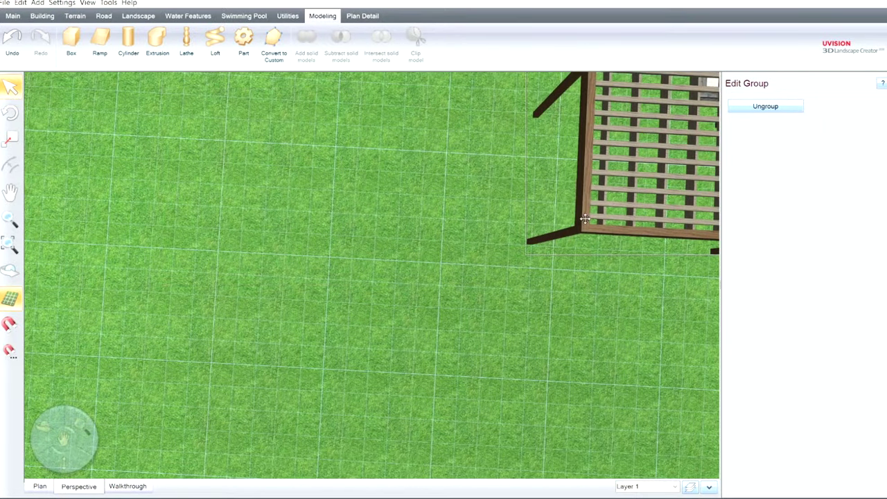
middle_drag(585, 217, 177, 331)
drag(257, 292, 451, 114)
middle_drag(485, 253, 426, 175)
right_drag(368, 231, 349, 199)
middle_drag(350, 289, 166, 488)
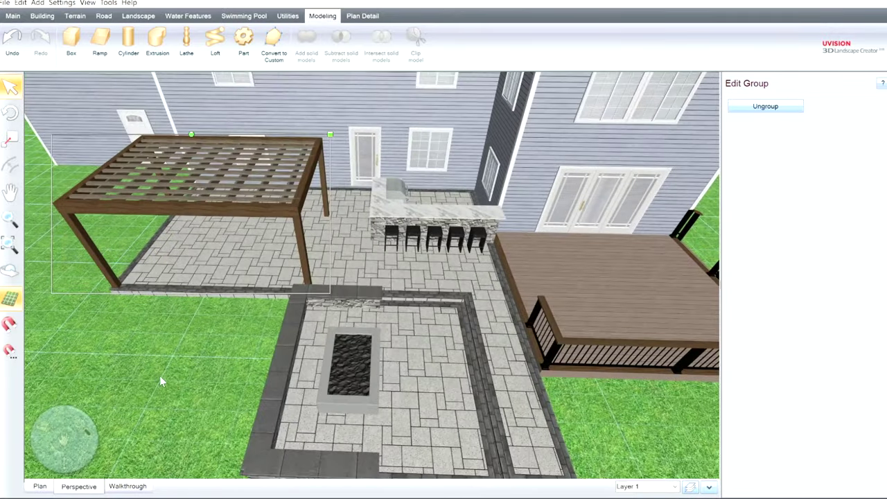
right_drag(160, 375, 367, 401)
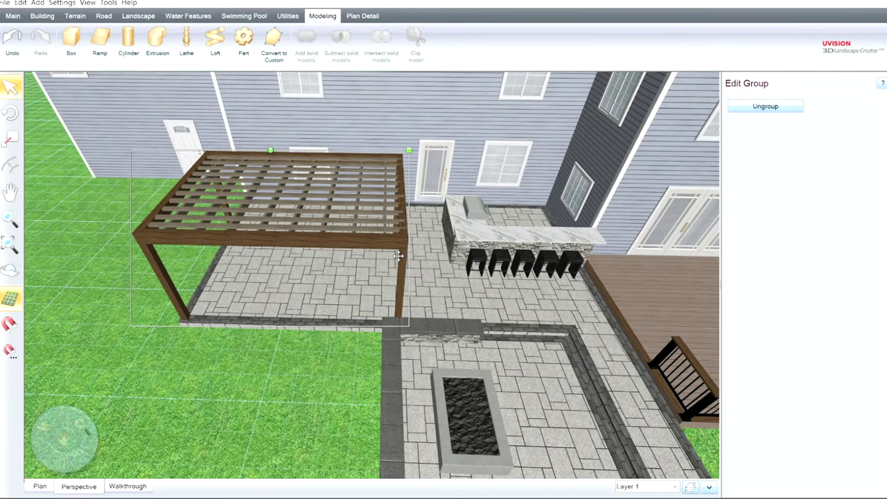
mouse_move(408, 238)
mouse_down()
mouse_move(416, 237)
mouse_move(409, 238)
mouse_up()
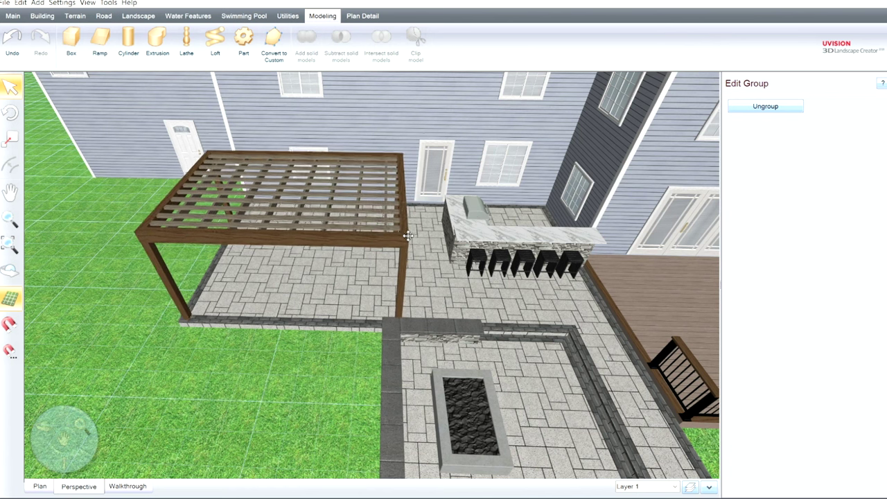
Set the width of the seat wall around the fire pit to 2'
click(388, 390)
drag(875, 261, 885, 470)
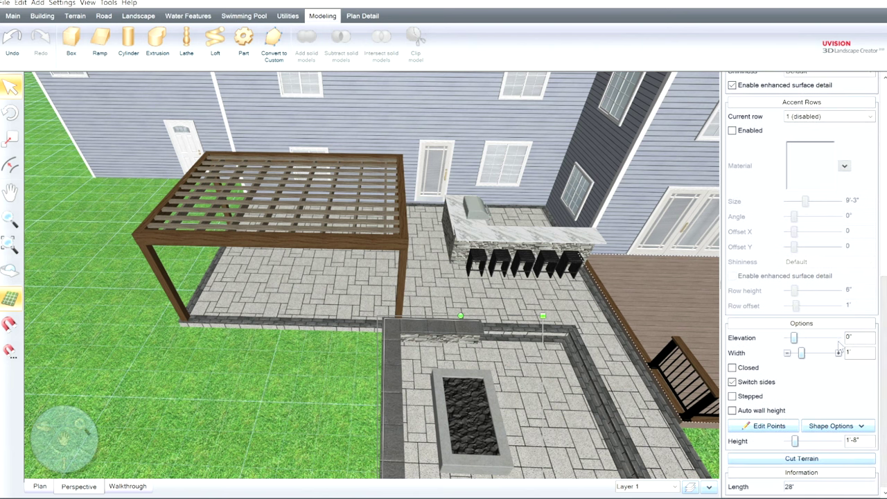
click(839, 352)
click(839, 352)
click(838, 352)
click(839, 352)
click(838, 352)
click(838, 352)
middle_drag(623, 405, 534, 444)
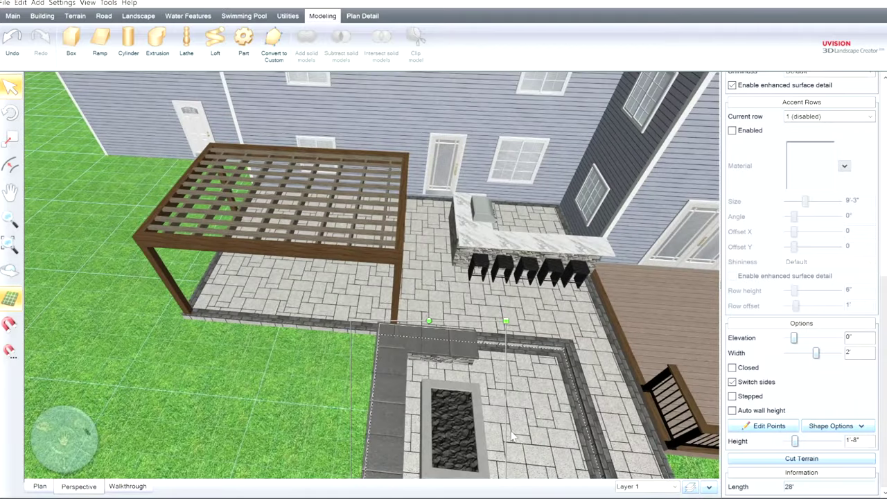
Edit the seat wall's points to shift its short 7' segment toward the patio, under the pergola's corner post
click(760, 424)
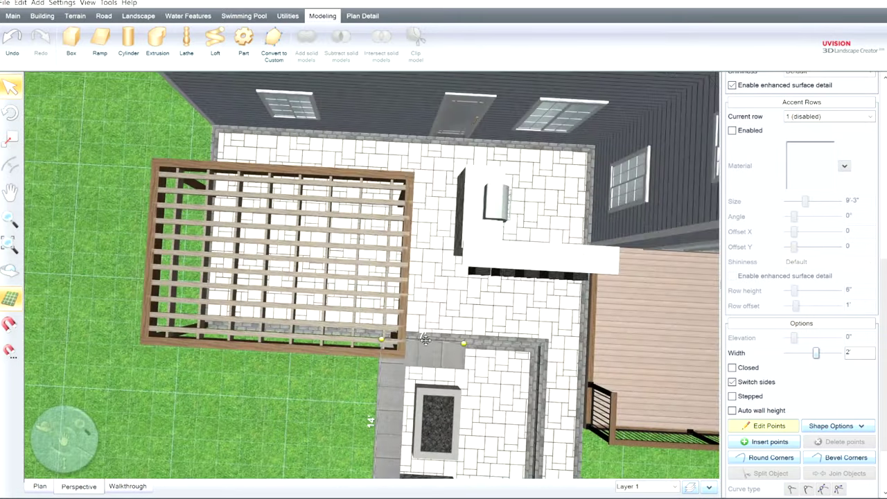
scroll(425, 324, up, 5)
middle_drag(512, 403, 418, 281)
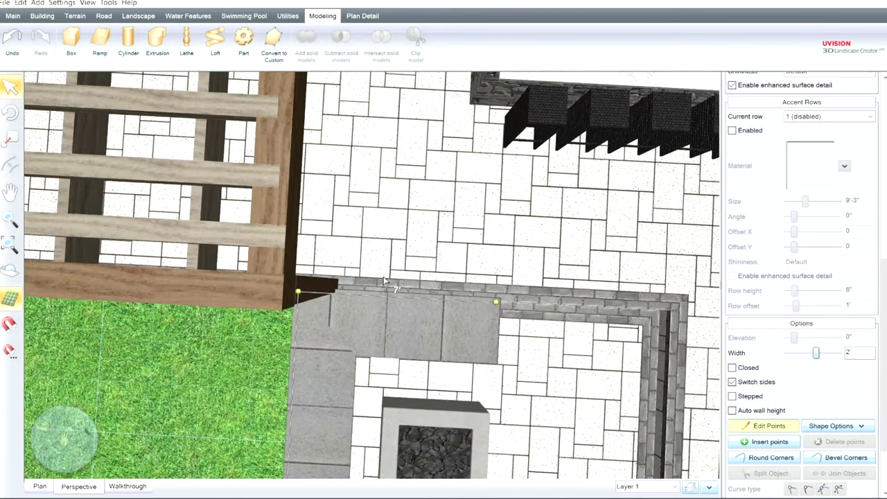
drag(392, 294, 391, 262)
right_drag(380, 274, 423, 209)
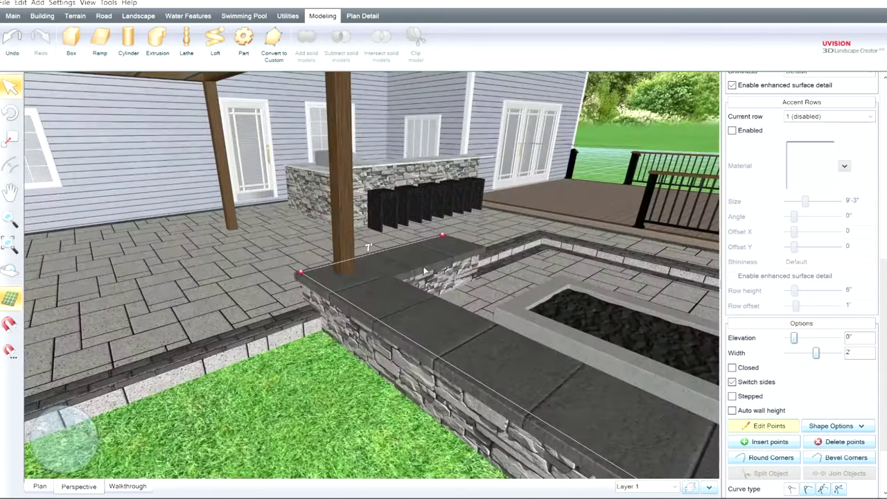
scroll(423, 271, down, 4)
right_drag(376, 382, 368, 362)
scroll(370, 381, down, 2)
mouse_move(368, 360)
middle_down()
mouse_move(326, 445)
mouse_move(345, 376)
mouse_move(362, 371)
mouse_move(358, 390)
mouse_move(380, 391)
mouse_move(364, 402)
mouse_move(355, 357)
middle_up()
click(769, 426)
click(380, 391)
Examine the pergola, seat wall, fire pit and deck layout from several angles
scroll(354, 354, down, 2)
middle_drag(398, 315, 423, 315)
scroll(328, 337, down, 1)
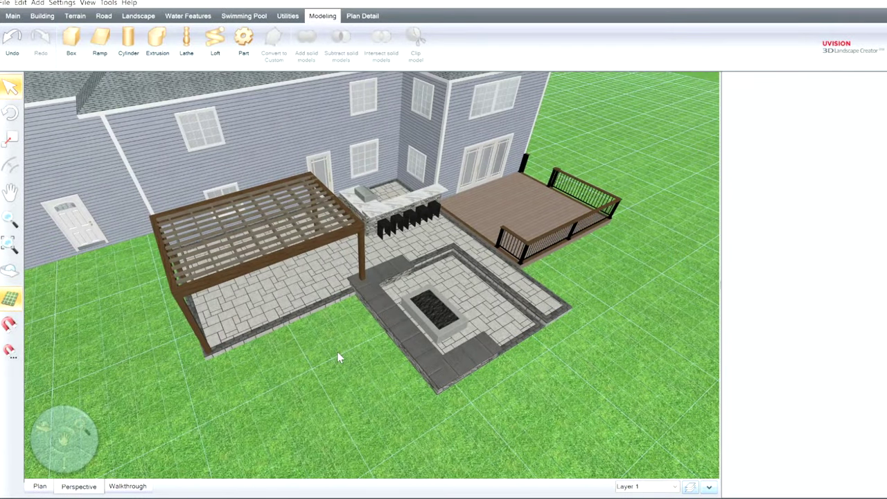
middle_drag(337, 352, 259, 345)
scroll(448, 309, up, 3)
middle_drag(448, 309, 385, 372)
click(386, 373)
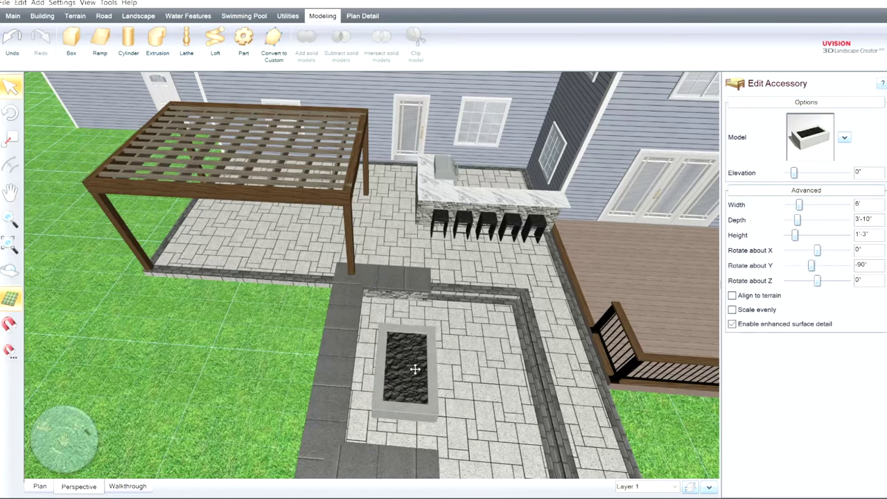
scroll(413, 415, down, 5)
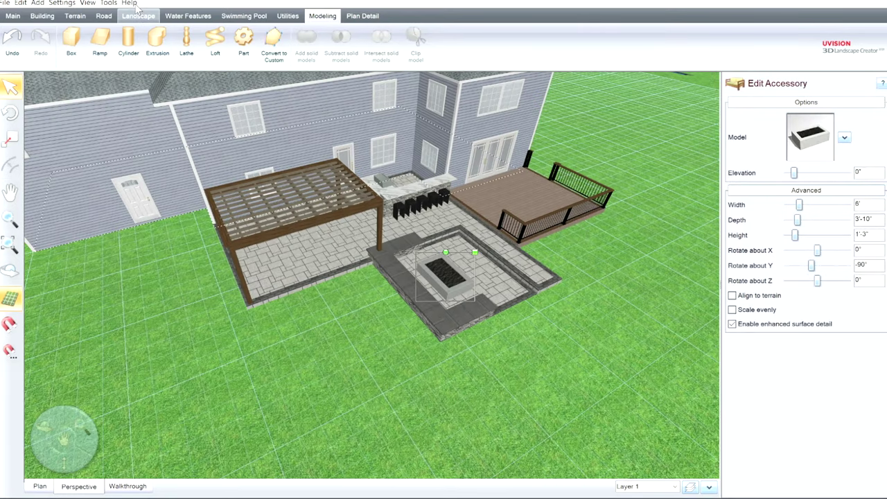
click(138, 14)
right_drag(611, 266, 576, 271)
middle_drag(607, 354, 398, 302)
right_drag(397, 302, 400, 312)
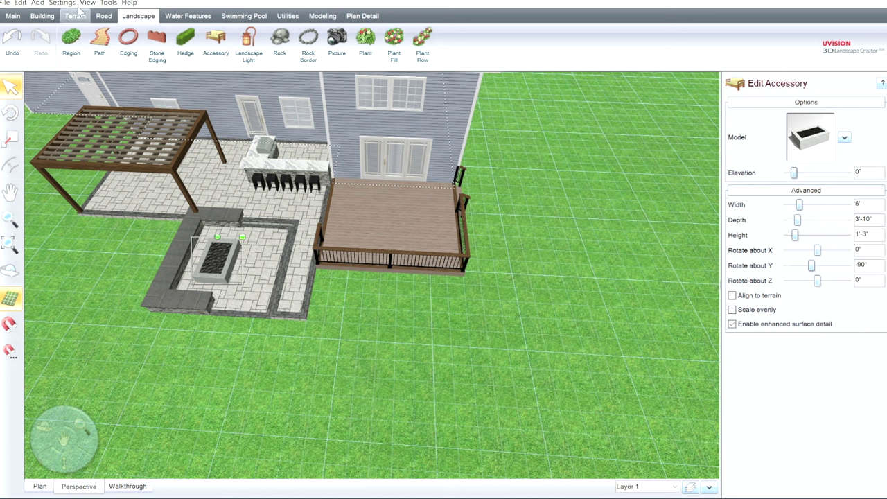
Draw a retaining wall around the deck's free corner in plan view, with consecutive segments of 6', 12', 12' and about 6'
click(42, 15)
click(478, 40)
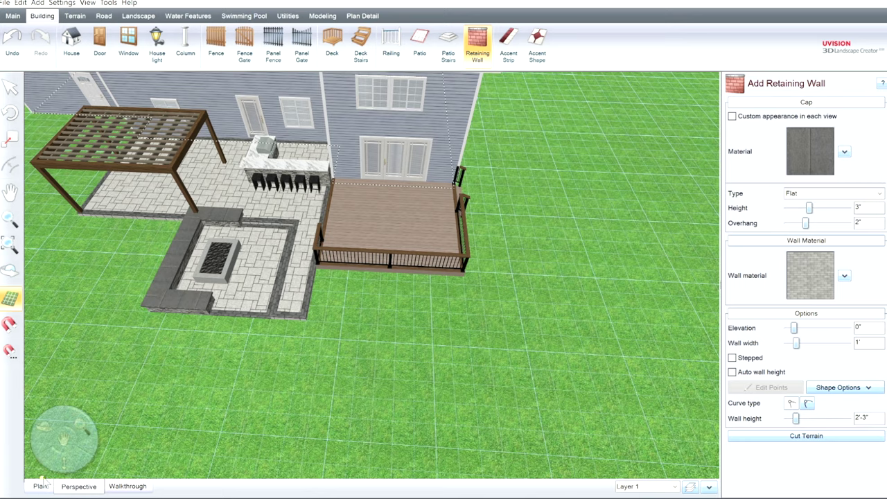
click(41, 485)
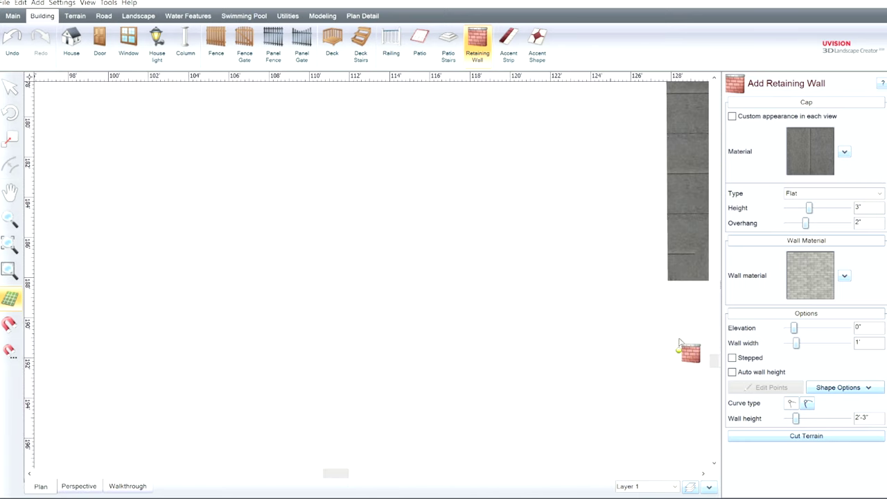
scroll(640, 318, down, 5)
middle_drag(646, 321, 167, 331)
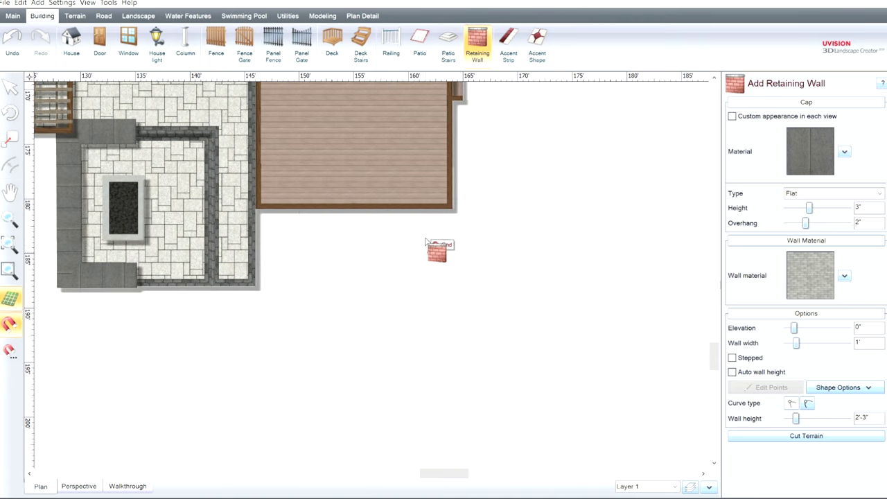
click(386, 208)
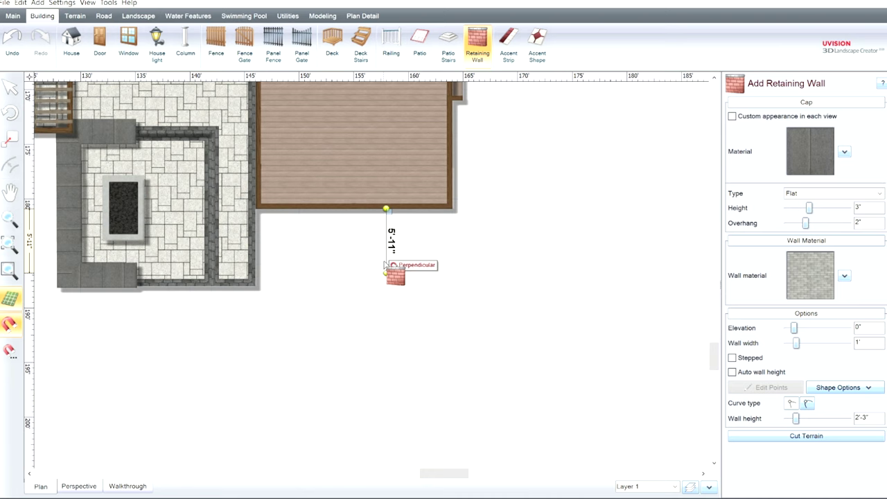
click(386, 273)
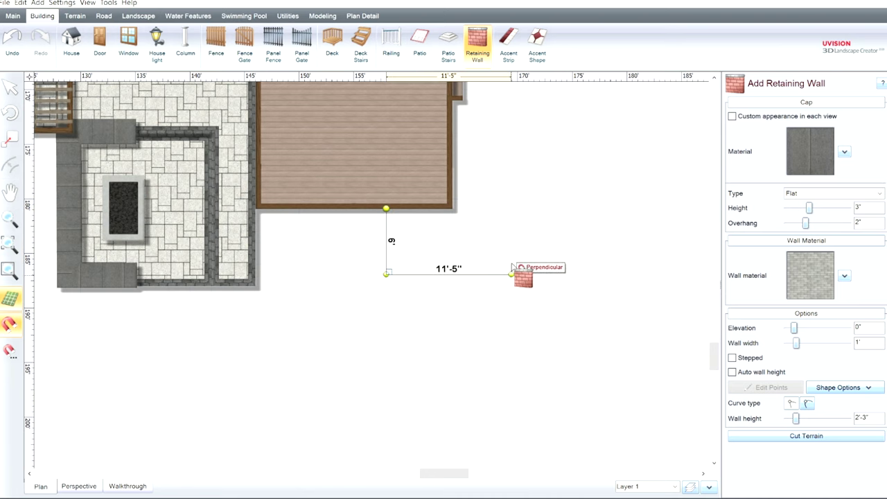
click(513, 264)
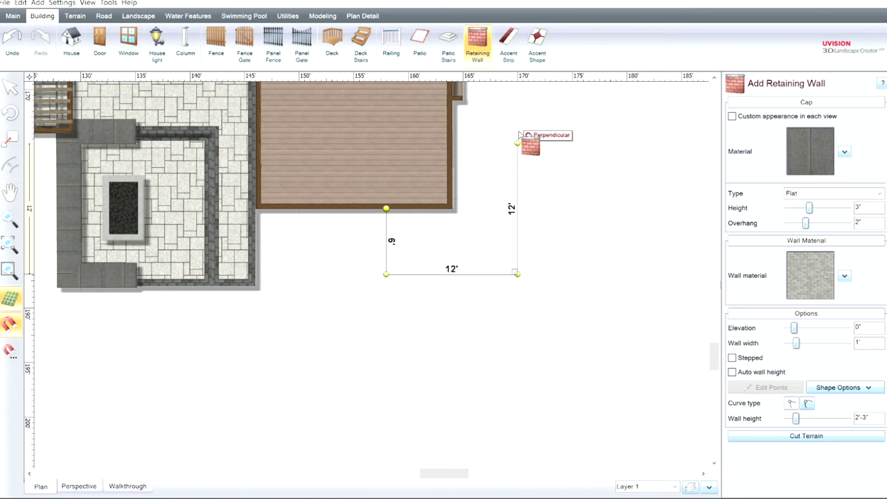
click(520, 134)
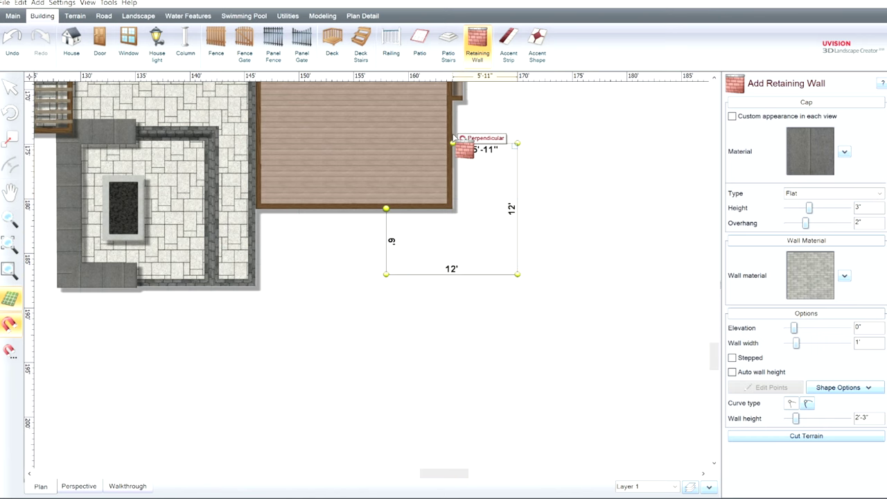
double_click(452, 142)
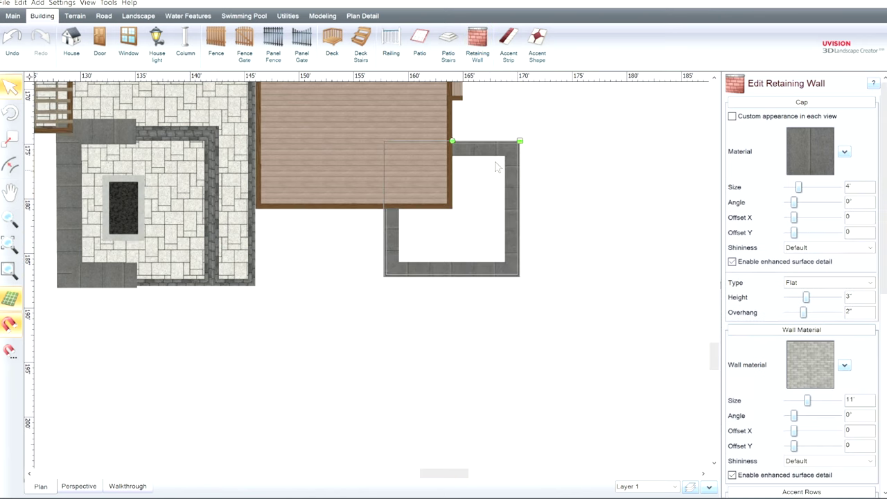
Lower the new retaining wall beside the deck to a height of 10"
middle_drag(482, 323, 521, 320)
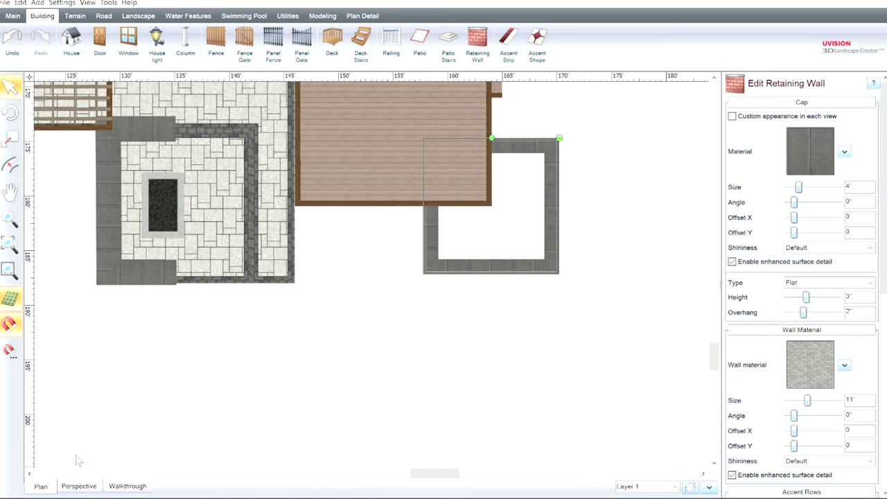
click(77, 483)
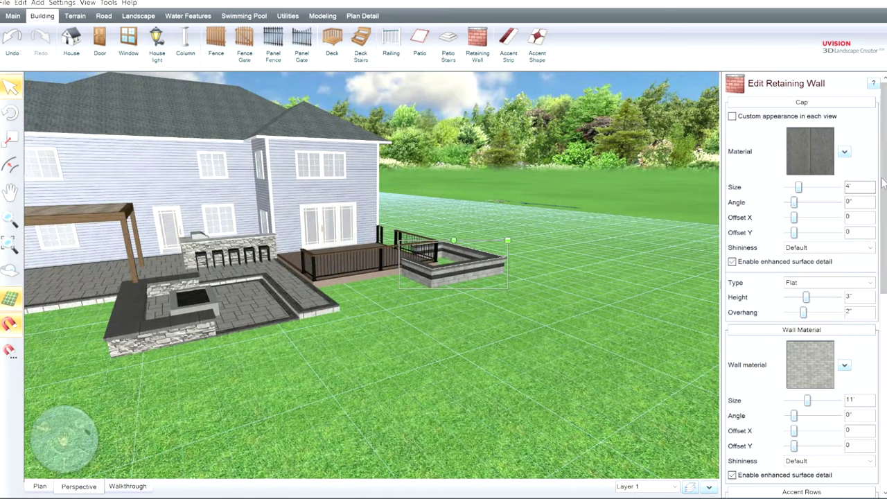
scroll(783, 435, down, 5)
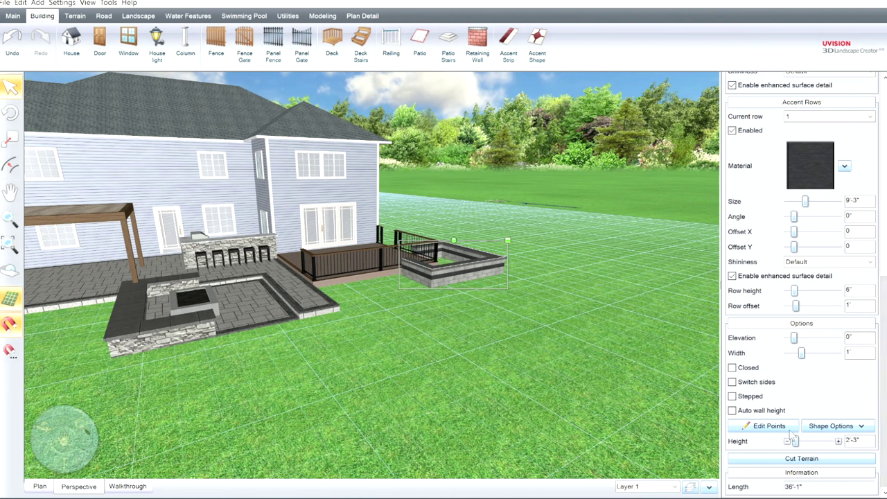
click(788, 440)
click(789, 440)
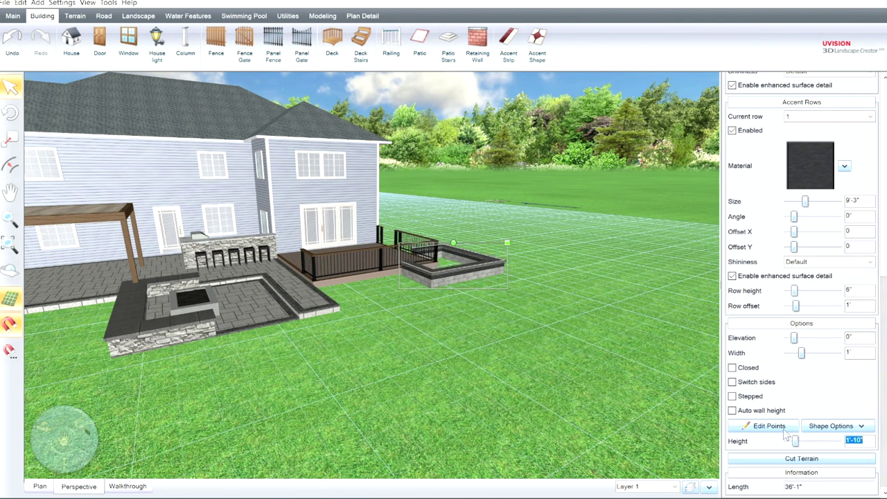
click(788, 440)
click(788, 439)
click(788, 439)
click(788, 440)
click(788, 440)
click(789, 439)
mouse_move(556, 345)
middle_down()
mouse_move(478, 386)
mouse_move(477, 400)
mouse_move(598, 339)
mouse_move(562, 352)
mouse_move(586, 349)
mouse_move(562, 351)
mouse_move(554, 332)
middle_up()
scroll(555, 345, up, 3)
scroll(552, 357, down, 3)
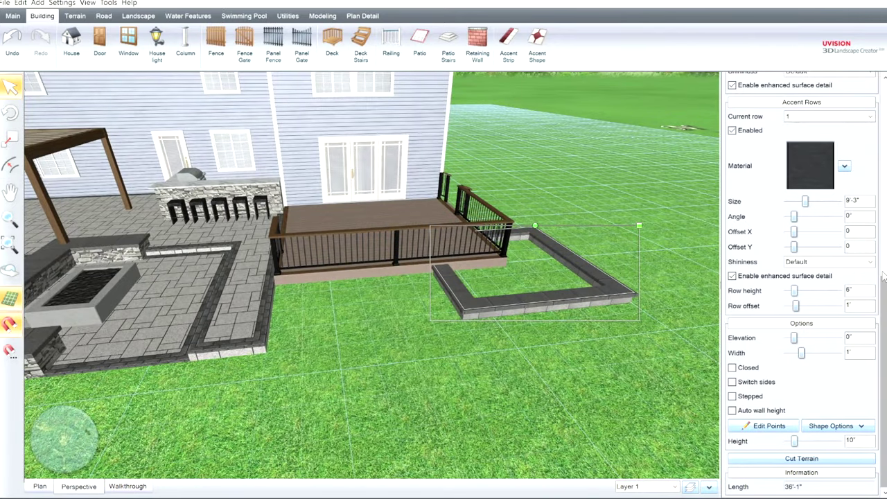
Match the new retaining wall's wall material to the stacked stone of the seat wall, with a texture size of 7'-1"
scroll(802, 277, up, 10)
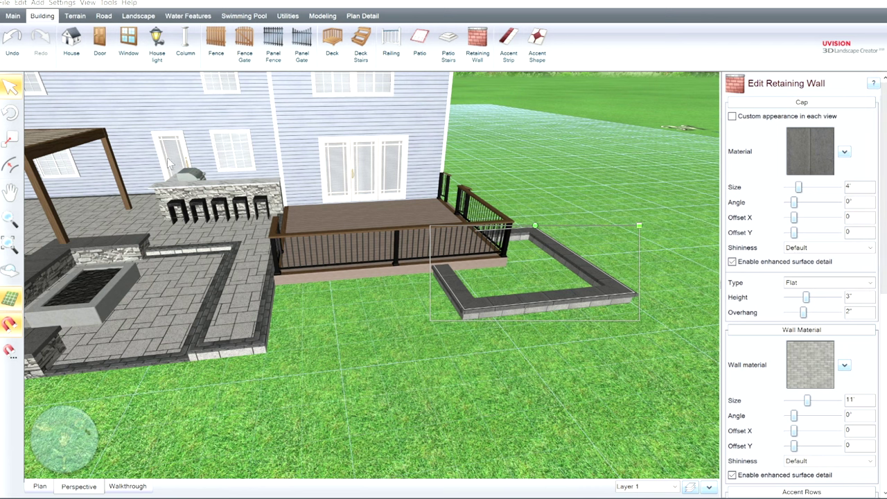
middle_drag(522, 444, 473, 437)
middle_drag(465, 392, 528, 379)
drag(528, 380, 489, 354)
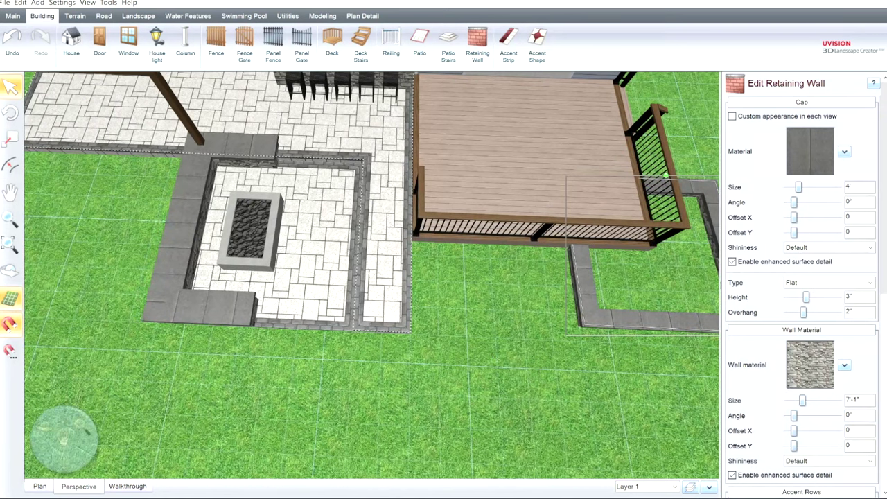
Draw edging in plan view from the new retaining wall 11'-9" across to the patio edge and about 4'-3" up to the deck corner
click(138, 15)
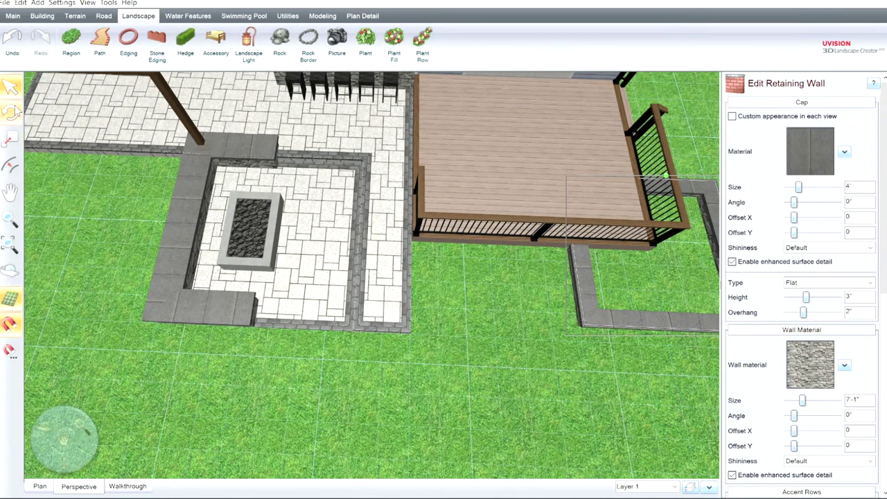
click(129, 41)
middle_drag(499, 377, 380, 397)
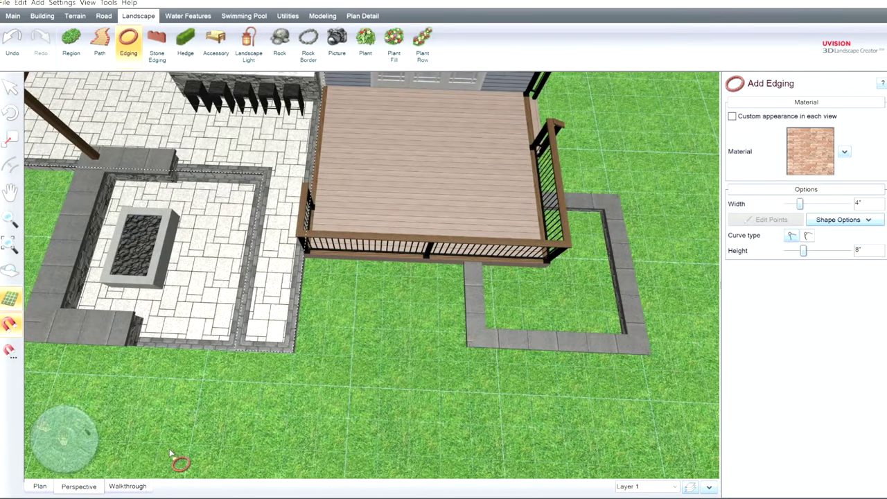
click(40, 486)
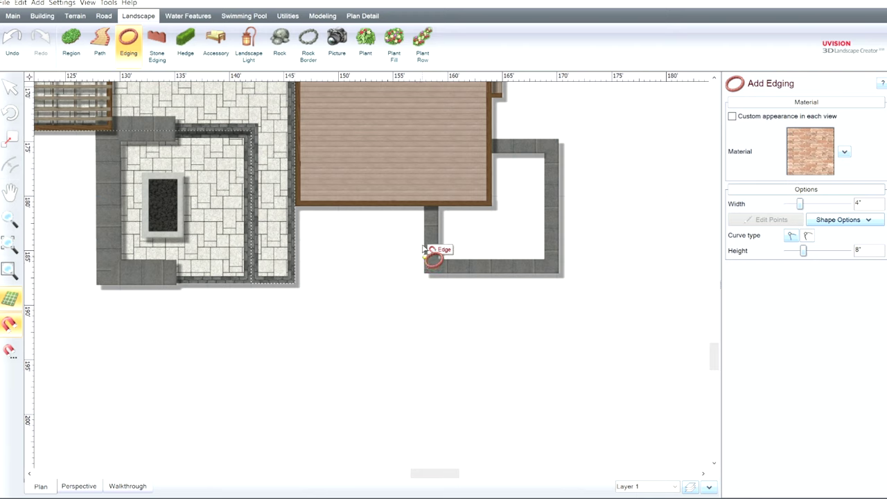
click(421, 244)
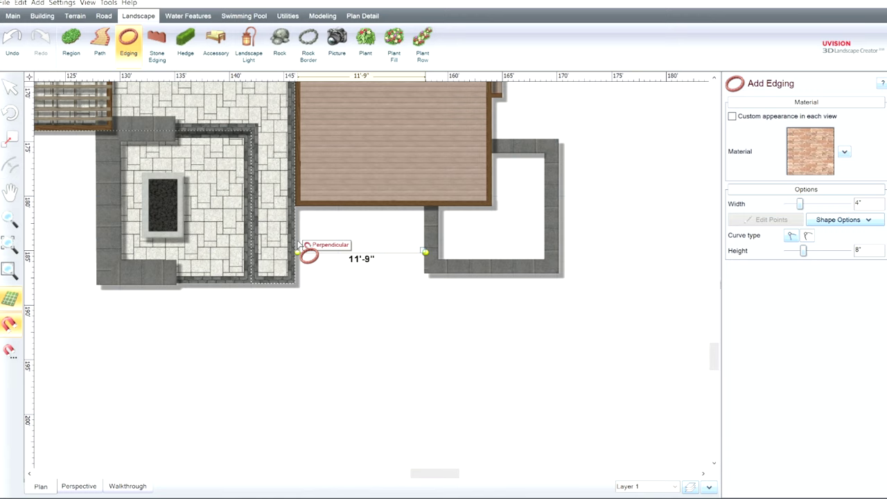
click(299, 246)
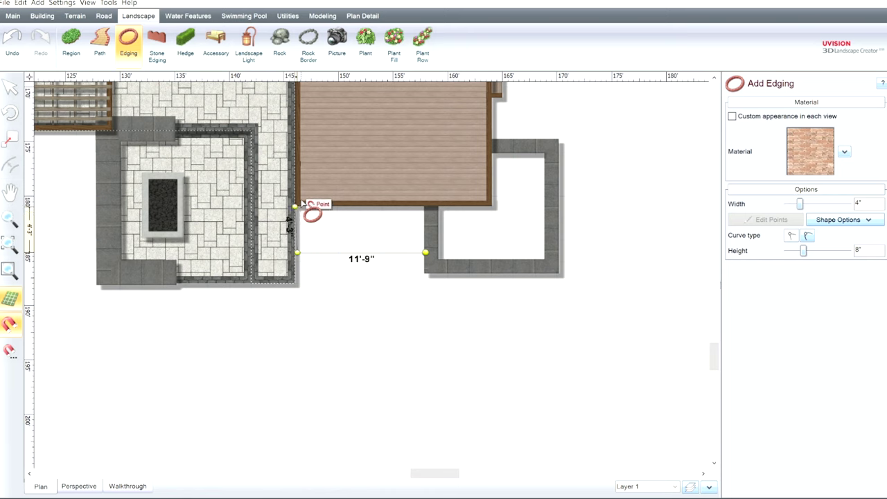
double_click(303, 203)
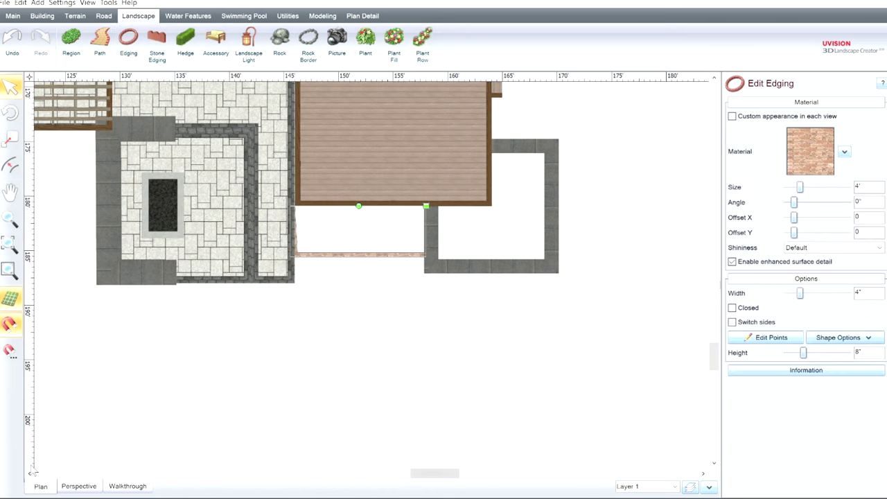
Delete the edging's end point at the deck corner so only the straight run between the patio and the retaining wall remains
click(78, 486)
scroll(344, 337, up, 5)
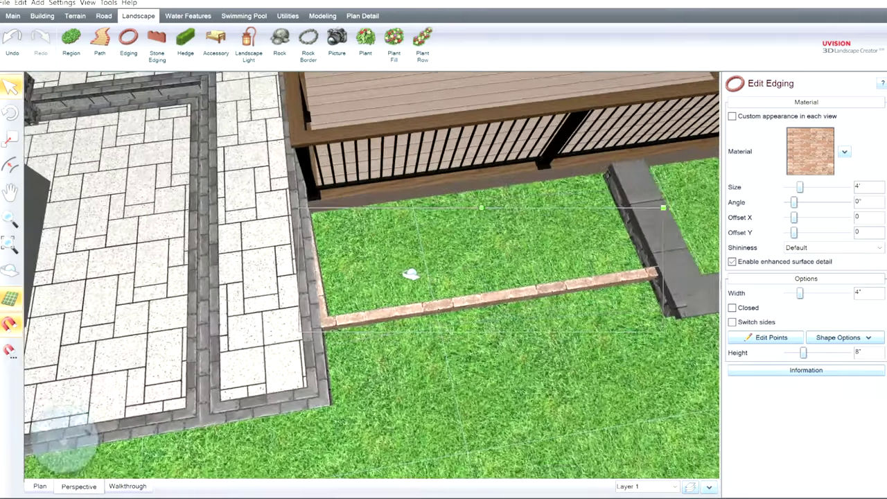
middle_drag(411, 274, 428, 328)
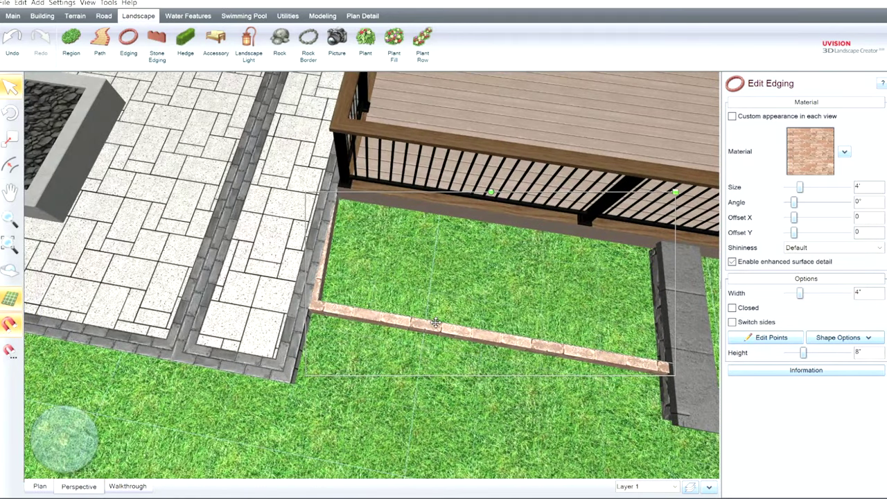
click(771, 337)
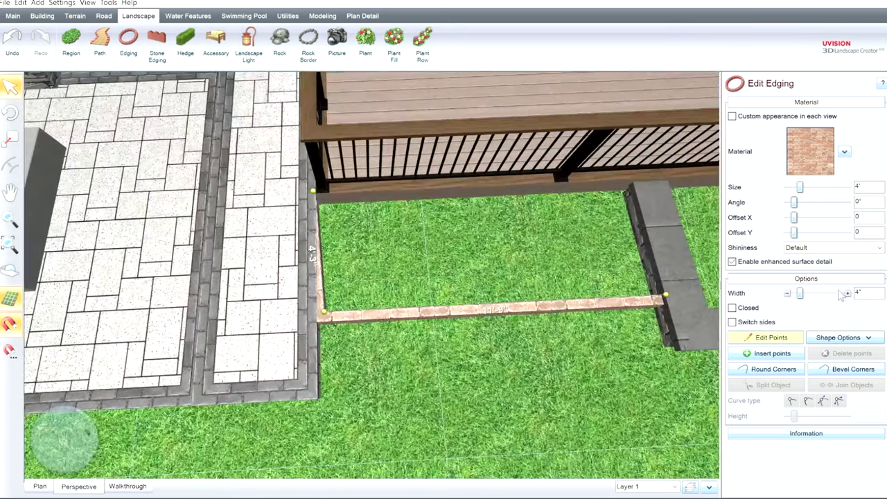
click(319, 190)
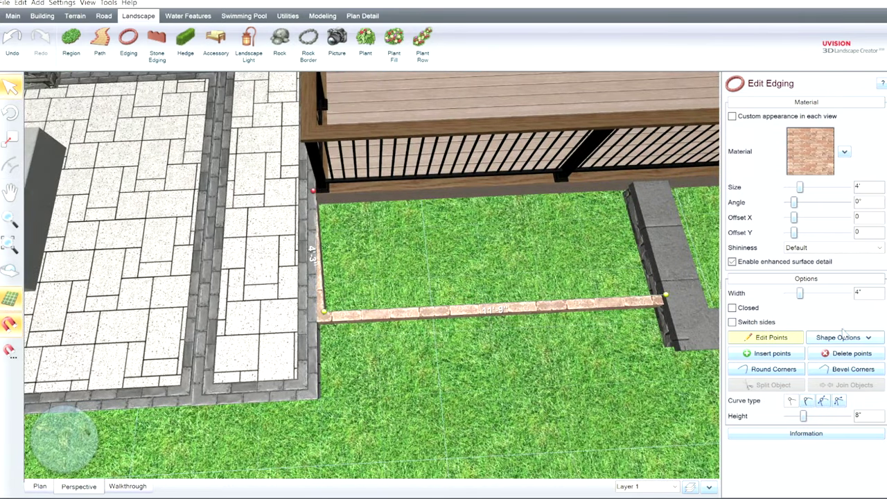
click(845, 351)
middle_drag(357, 391, 362, 390)
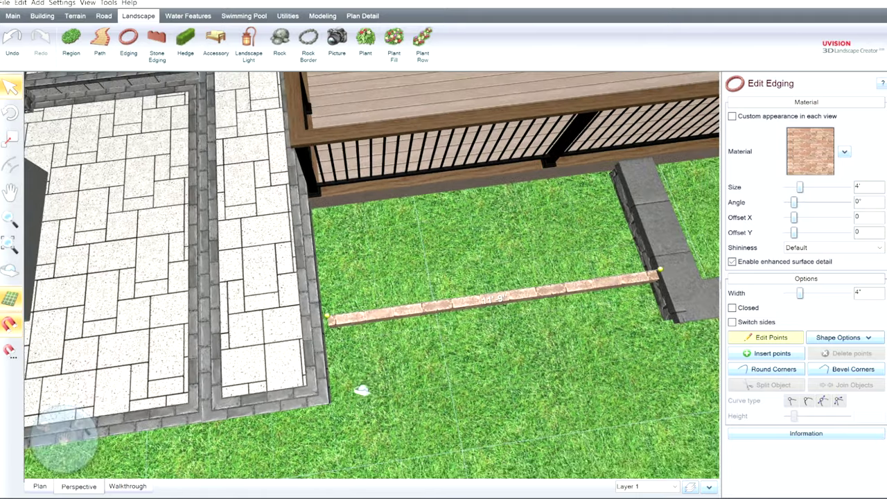
Move the edging's patio-side end point into the patio border so the run is 12' long
click(327, 316)
drag(339, 312, 337, 313)
middle_drag(381, 307, 376, 264)
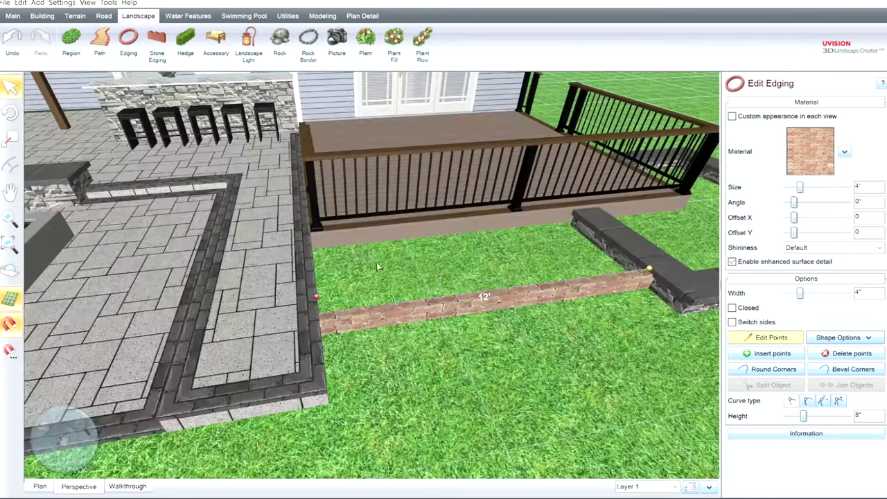
Lower both end points of the deck-side edging to a height of 4" and change its material to light grey concrete, size 3'
click(787, 416)
click(788, 416)
click(788, 416)
click(787, 415)
mouse_move(636, 378)
middle_down()
mouse_move(639, 399)
mouse_move(631, 375)
middle_up()
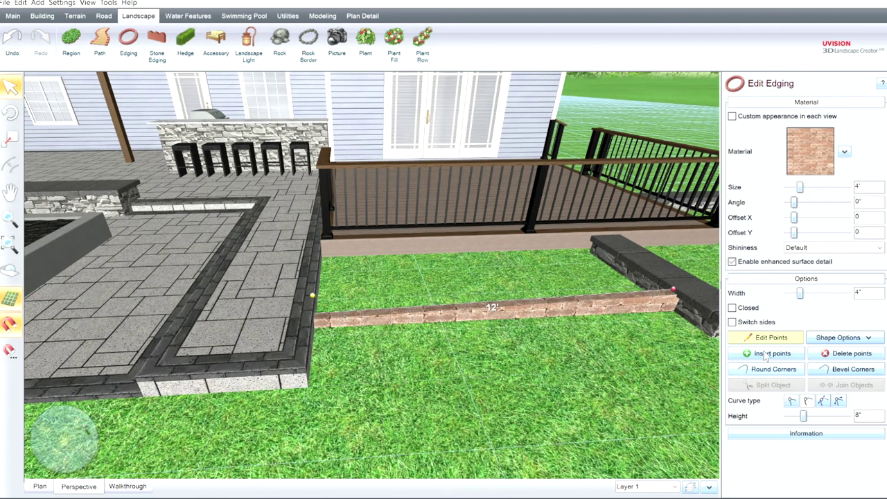
click(788, 415)
click(788, 415)
click(787, 416)
click(787, 416)
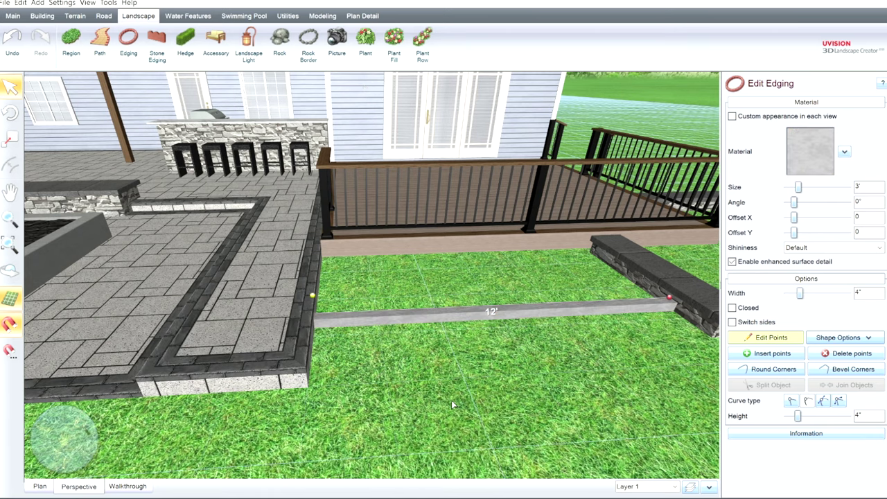
Finish editing the edging points and examine the deck, patio and pergola layout from above
middle_drag(451, 400, 468, 414)
click(737, 336)
drag(518, 351, 480, 347)
scroll(507, 354, down, 3)
middle_drag(479, 347, 519, 393)
scroll(481, 345, down, 3)
middle_drag(481, 345, 456, 268)
drag(458, 269, 292, 270)
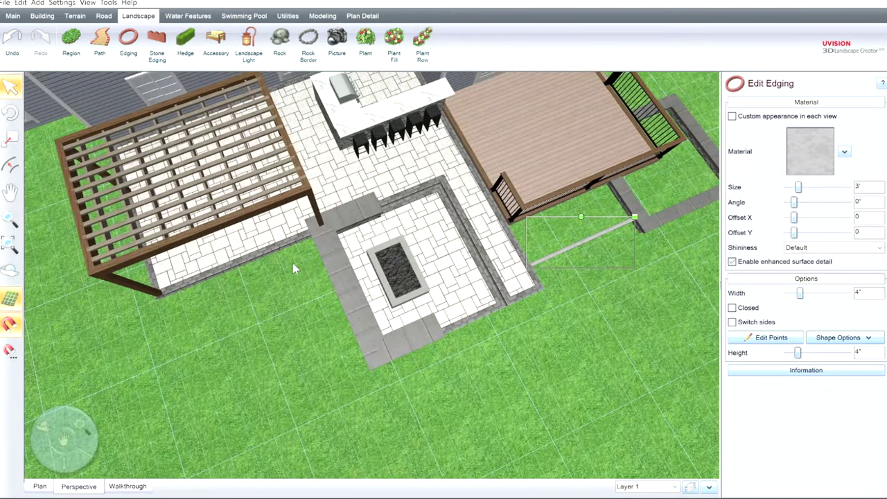
middle_drag(470, 310, 405, 300)
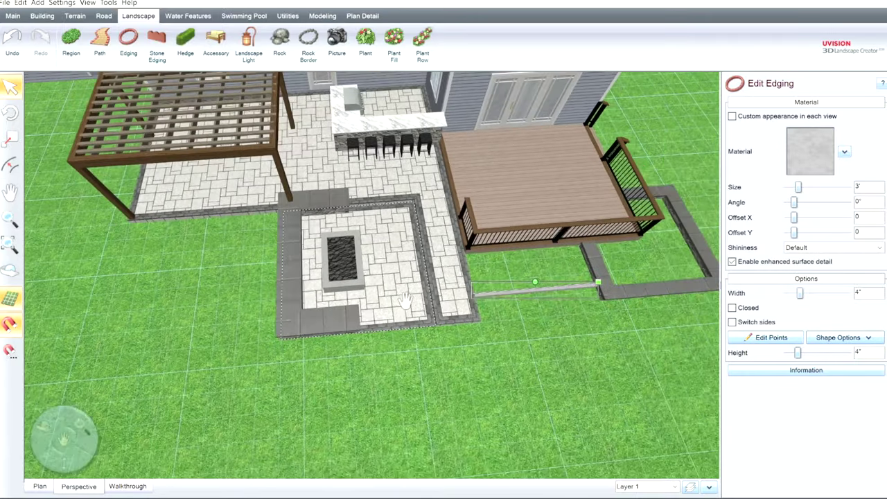
drag(406, 300, 349, 282)
Draw edging around the outside of the fire pit area in plan view, with consecutive segments of 4', 18', 18' and 4'
click(127, 34)
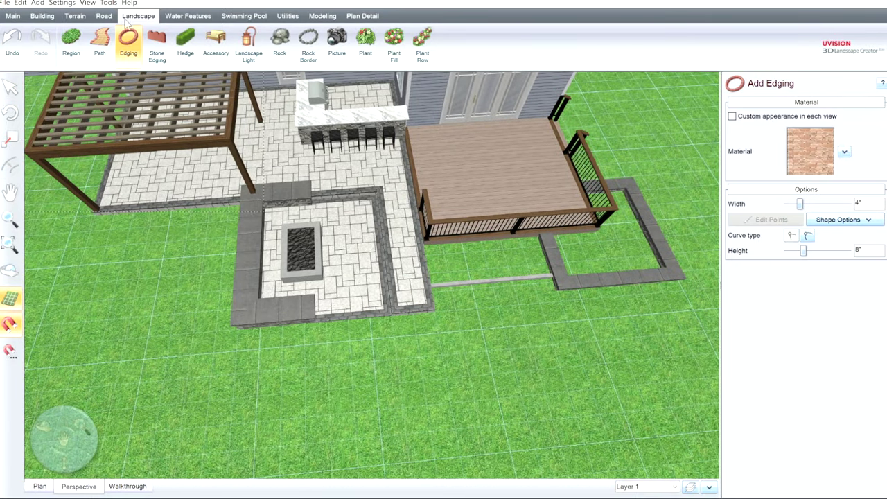
click(40, 486)
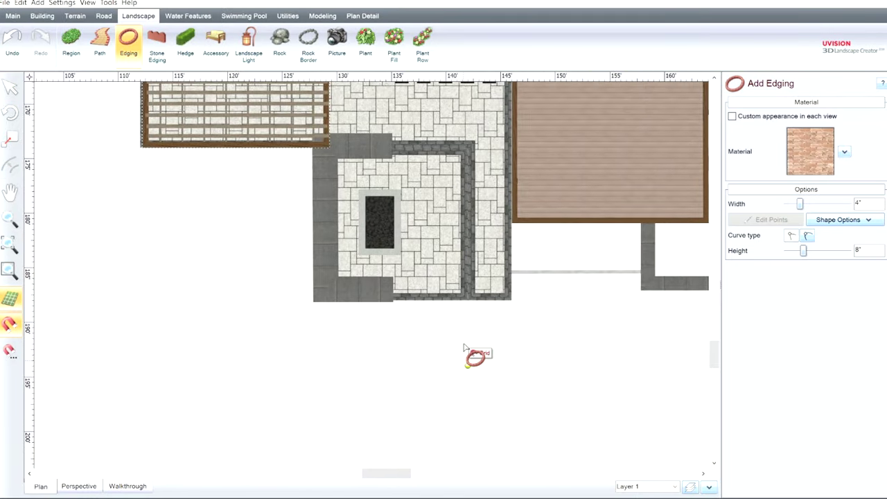
click(468, 300)
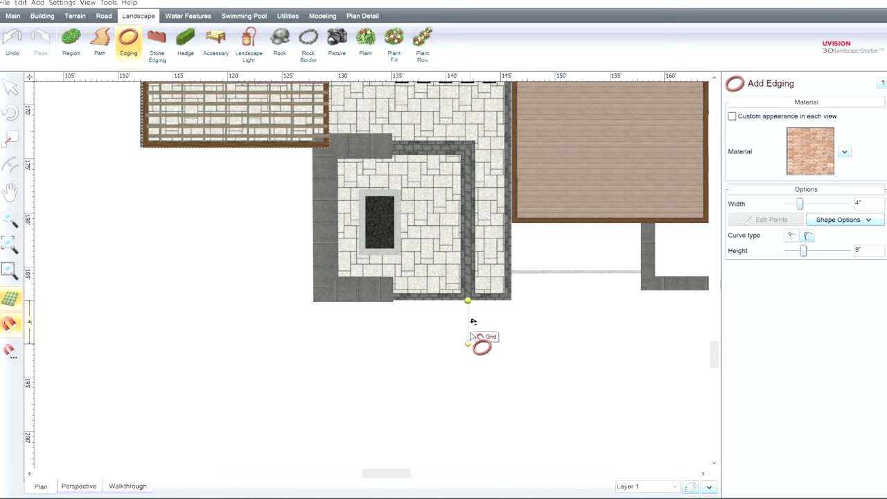
click(470, 336)
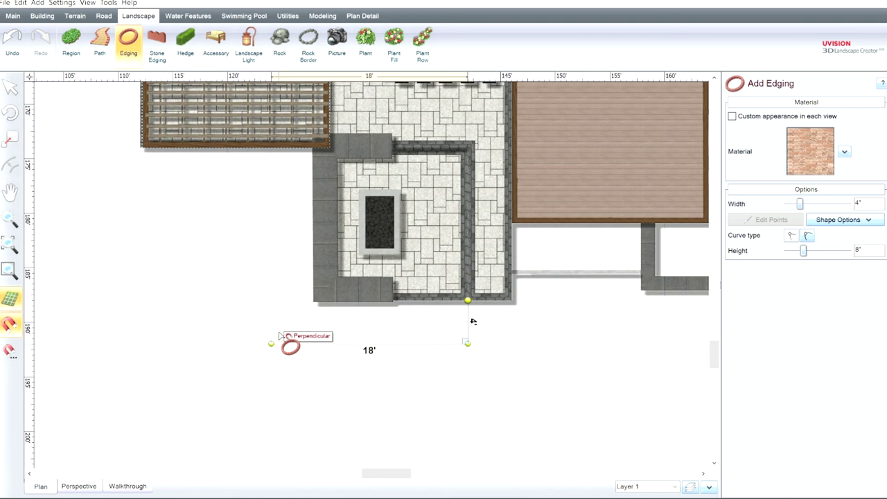
click(279, 336)
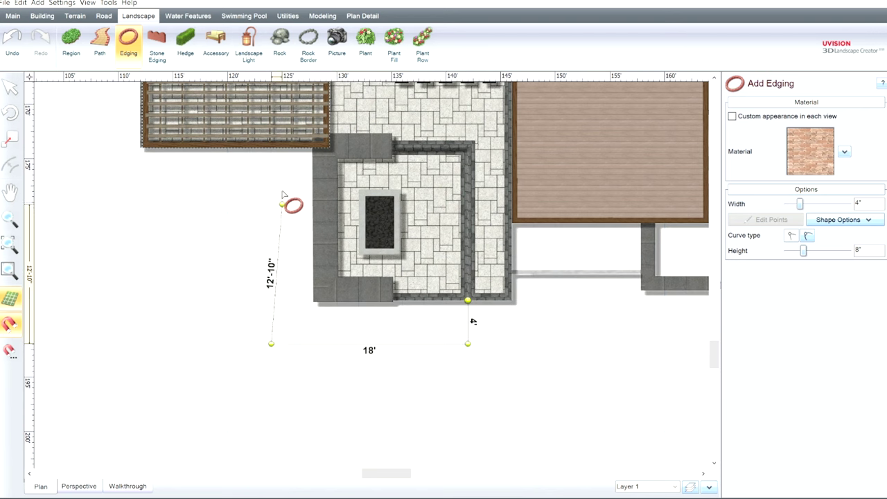
click(272, 146)
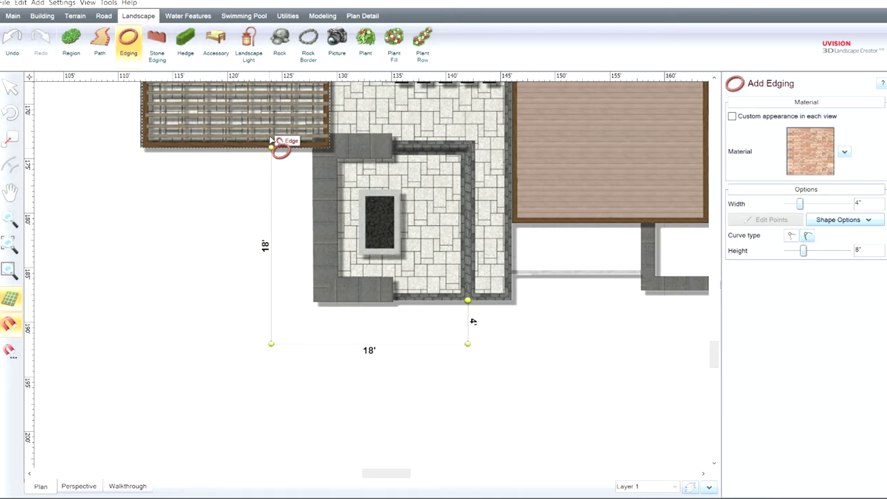
double_click(313, 142)
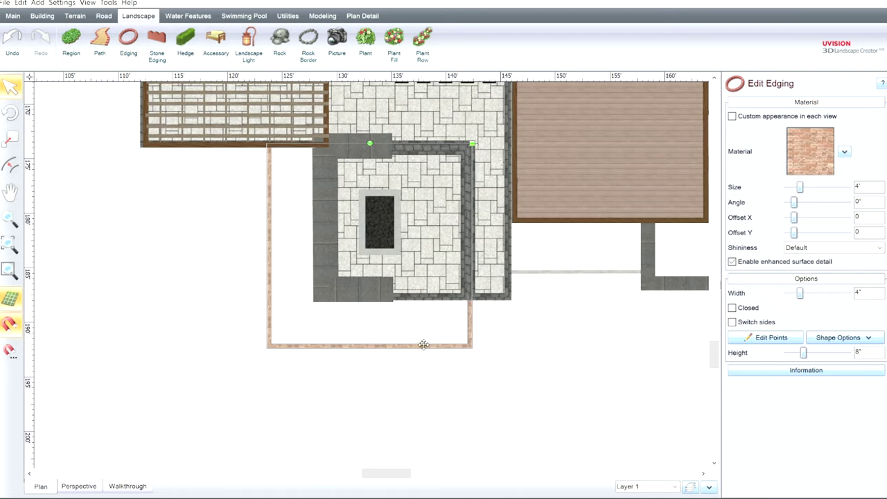
Delete the fire pit edging's end point at the seat wall to remove the 4' segment along the pergola patio
click(78, 486)
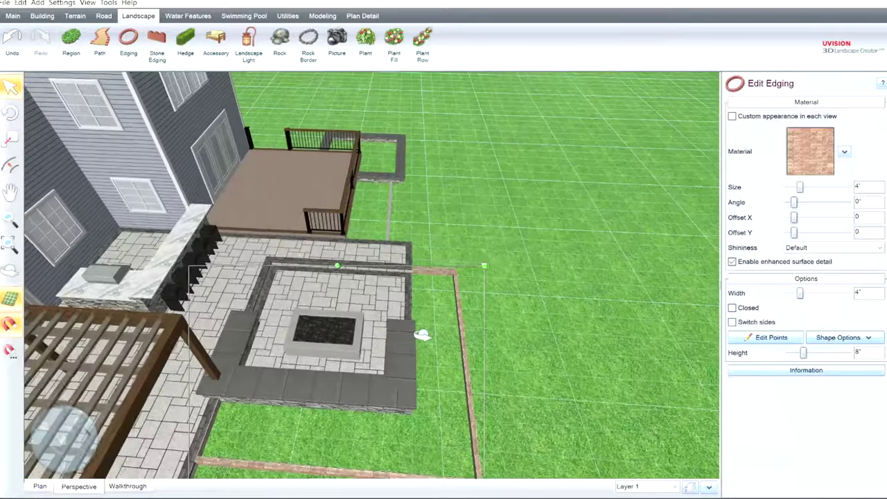
middle_drag(423, 334, 352, 337)
click(771, 337)
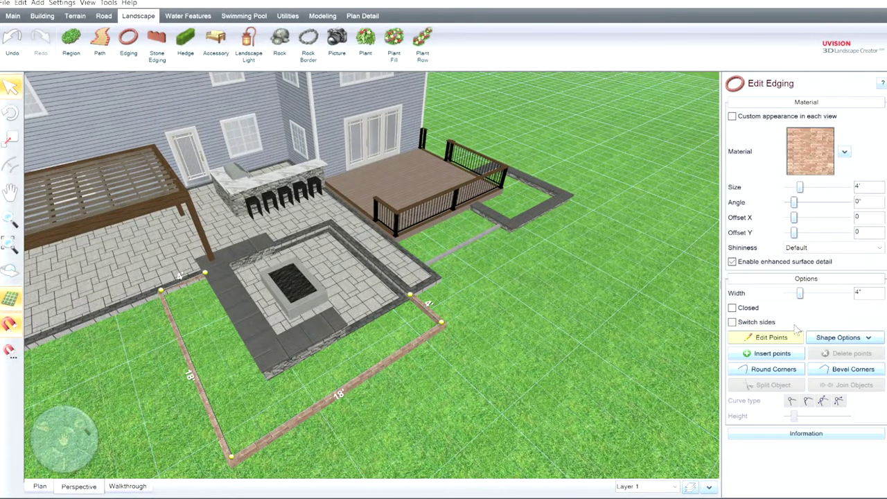
click(208, 271)
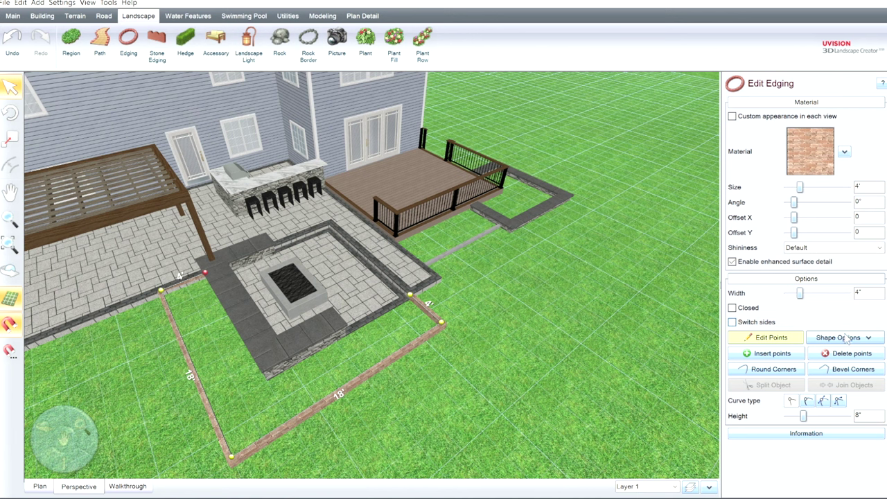
key(Delete)
key(Escape)
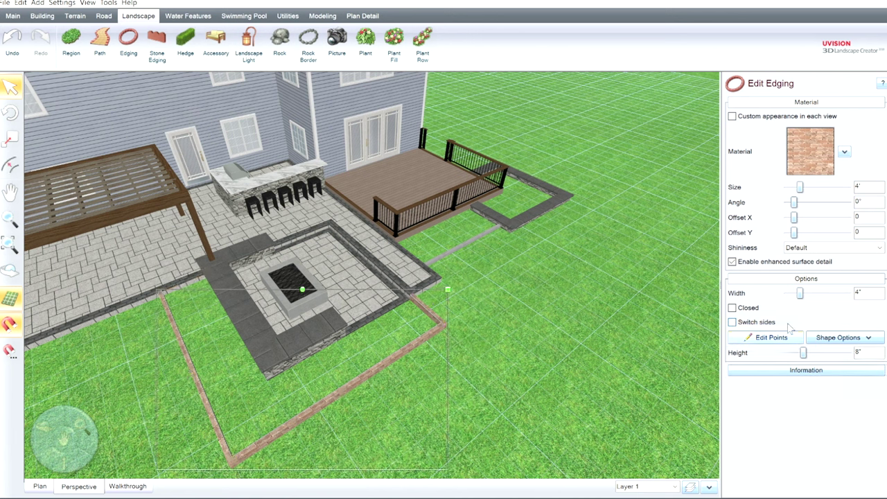
Lower the fire pit edging to a height of 4" and change its material to light grey concrete, size 3'
click(789, 352)
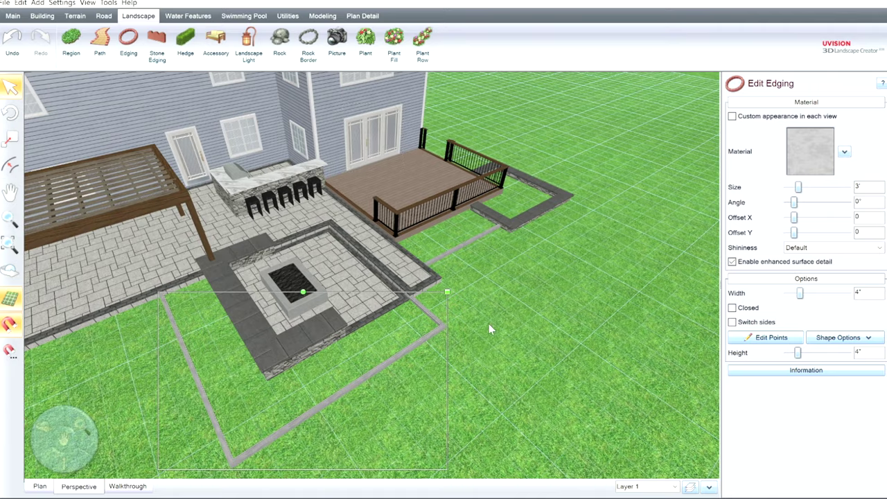
drag(489, 324, 421, 324)
middle_drag(421, 324, 476, 328)
drag(476, 332, 414, 305)
drag(346, 279, 580, 297)
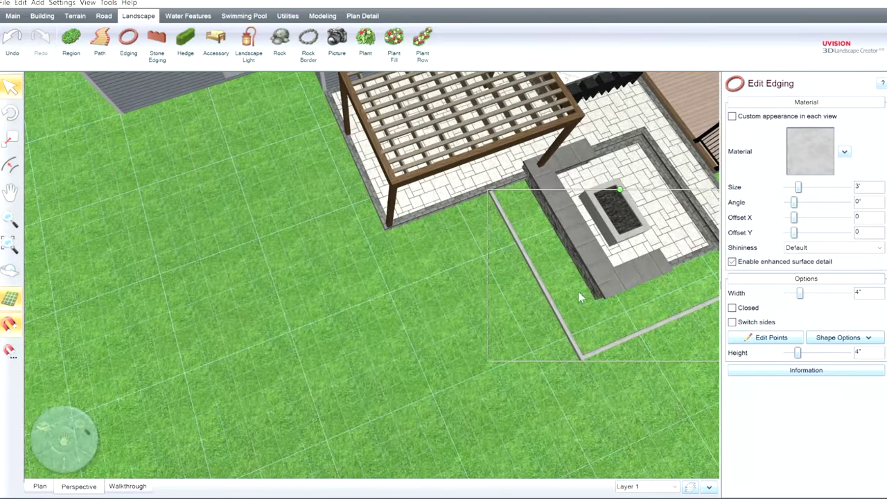
Draw edging around the pergola's outer corner in plan view, with segments of 4', 16' and 16', ending at the fire pit edging
click(40, 485)
middle_drag(230, 206, 464, 354)
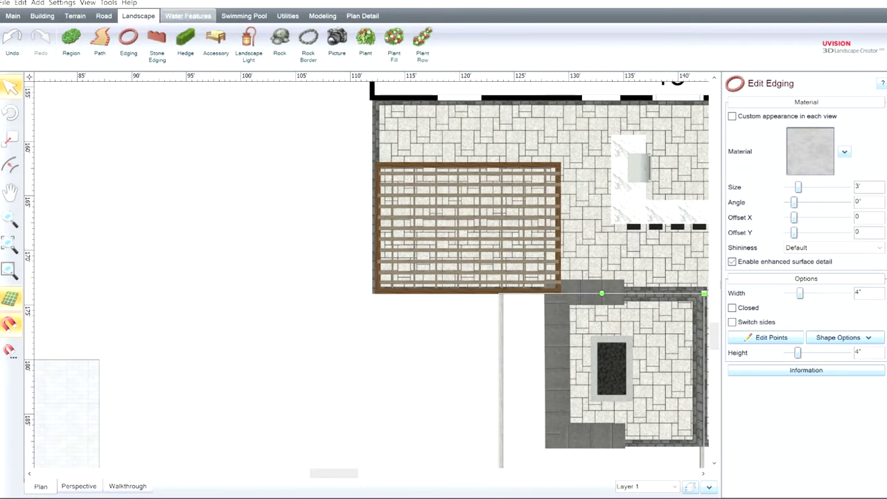
click(124, 37)
click(373, 161)
click(330, 164)
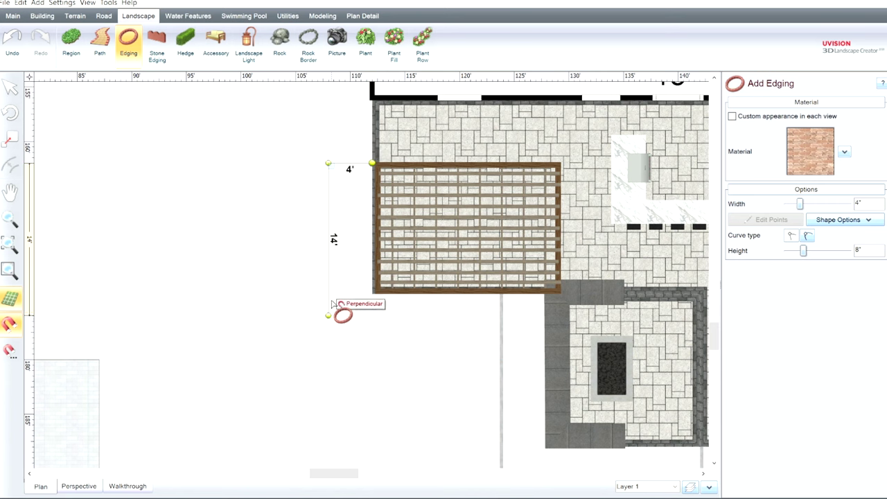
click(329, 338)
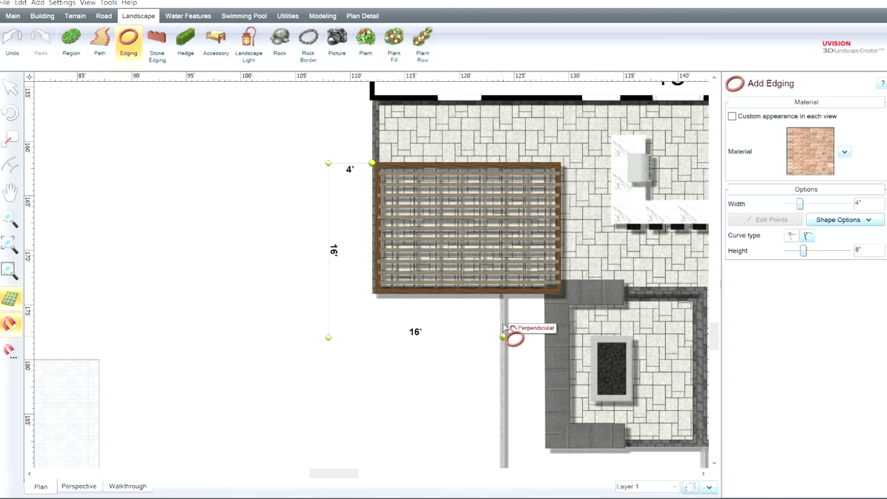
double_click(505, 329)
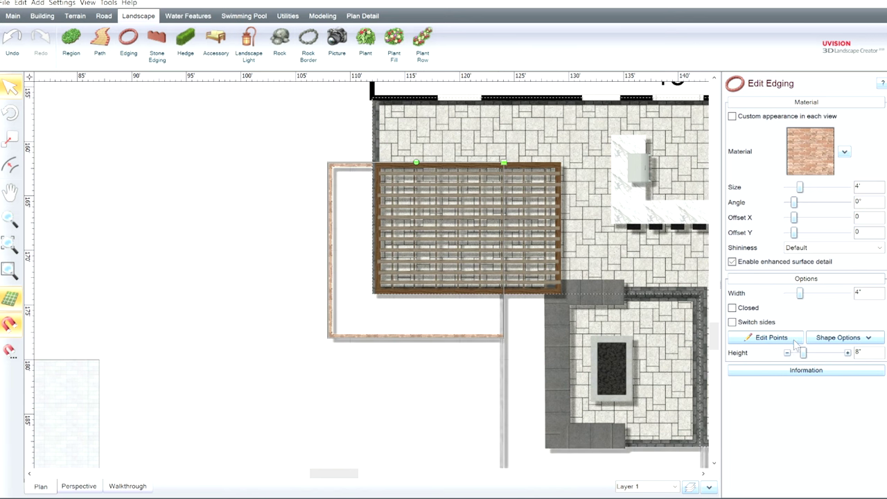
Lower the pergola edging to a height of 4" and change its material to light grey concrete
click(787, 352)
click(788, 353)
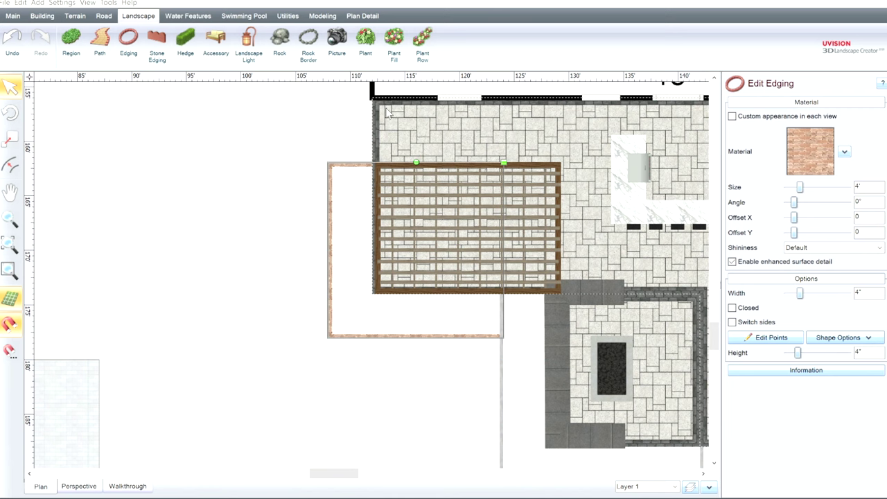
Move the fire pit edging's end point beside the pergola to meet the pergola edging, making that side 14' long
click(497, 294)
click(500, 299)
middle_drag(517, 330, 477, 196)
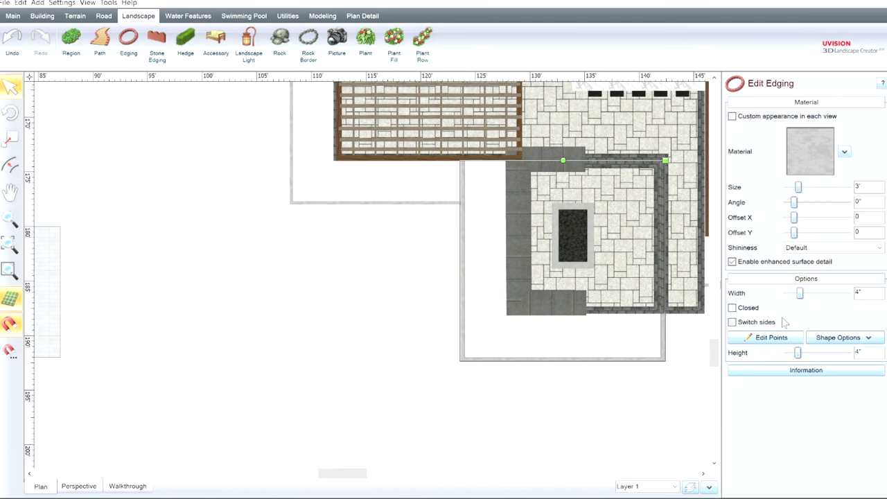
click(769, 337)
drag(472, 161, 472, 204)
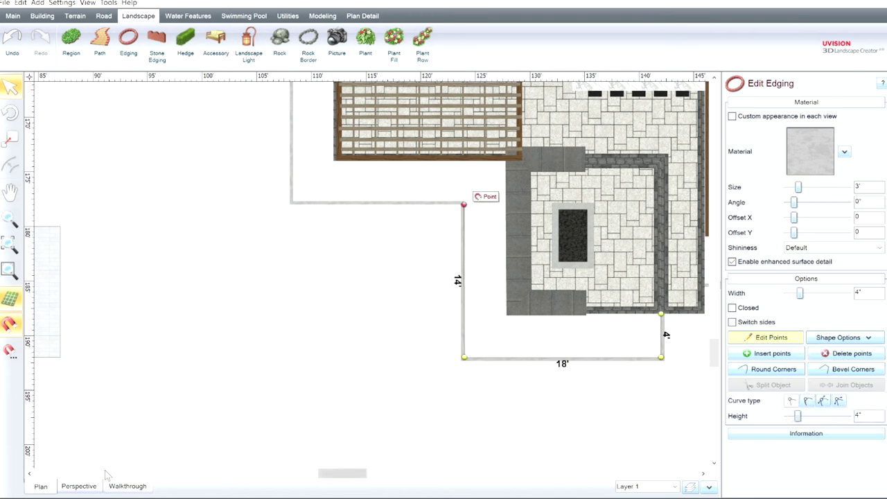
click(776, 335)
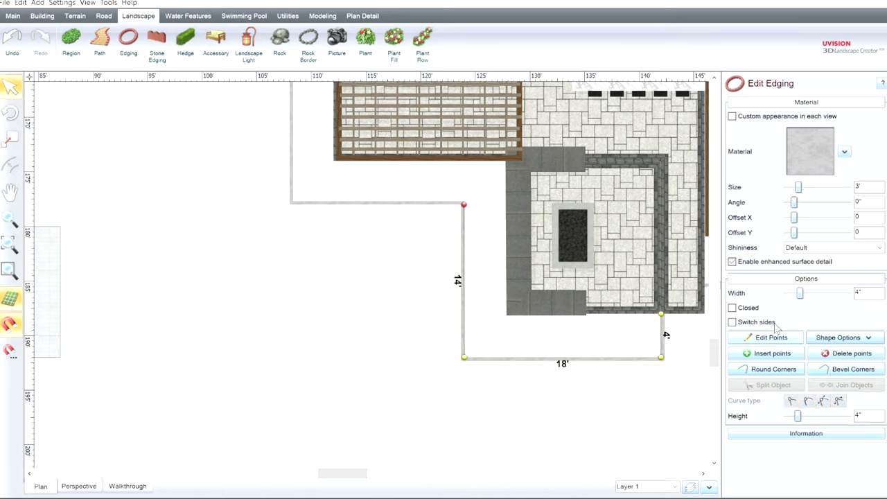
Examine the edging around the pergola, fire pit and deck in the perspective view
click(85, 485)
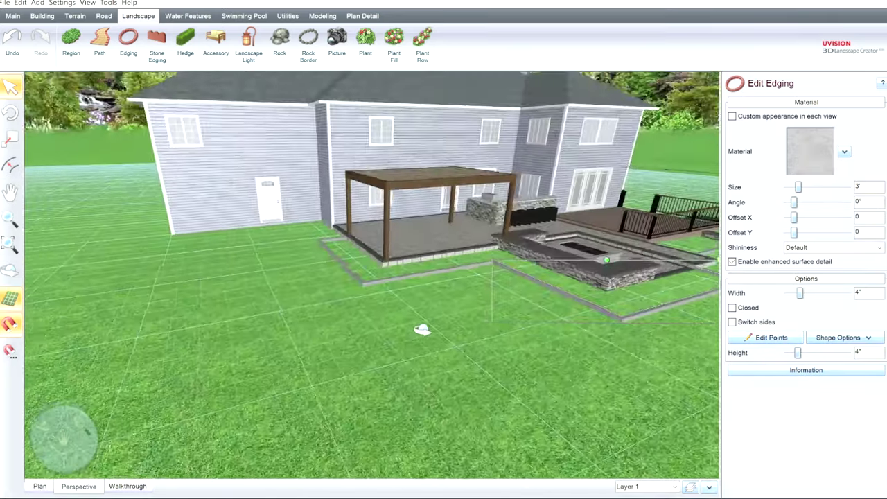
middle_drag(422, 330, 492, 277)
scroll(458, 297, down, 2)
middle_drag(422, 316, 496, 356)
drag(496, 356, 351, 304)
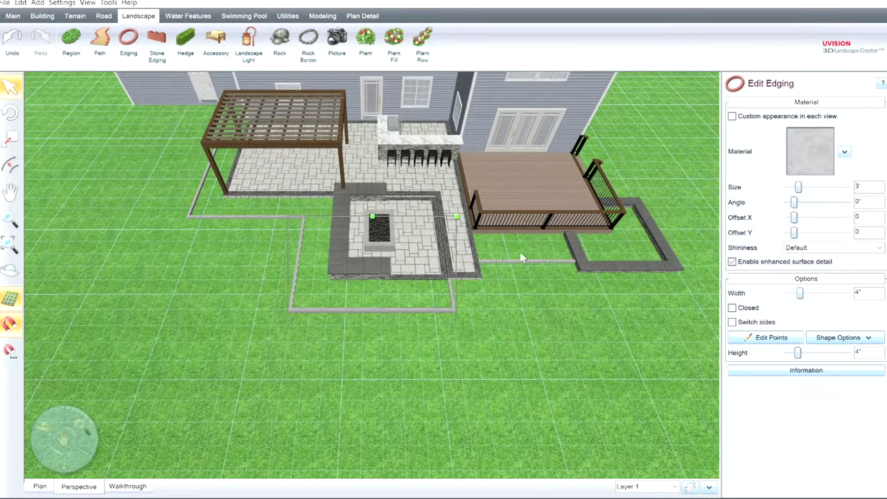
drag(555, 266, 324, 277)
Narrow the deck stairs to a total width of 4'-4" in plan view and move them against the house wall
click(39, 486)
middle_drag(600, 260, 2, 331)
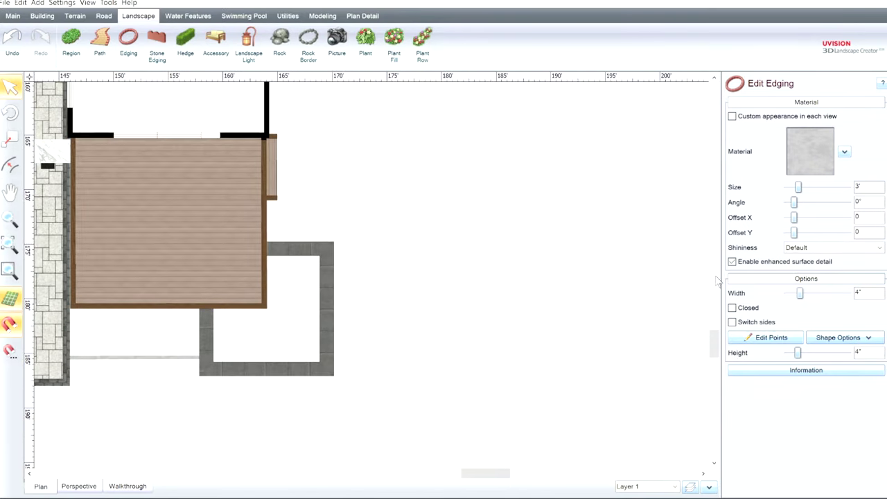
click(267, 153)
click(269, 156)
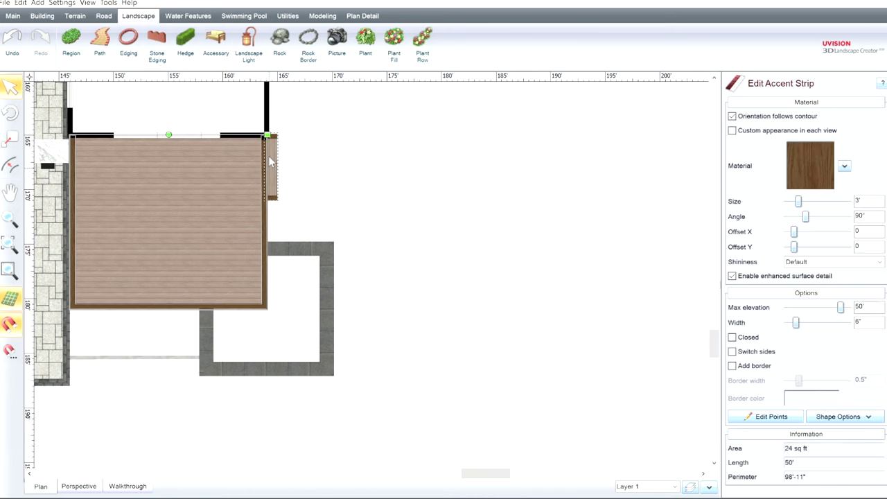
click(272, 177)
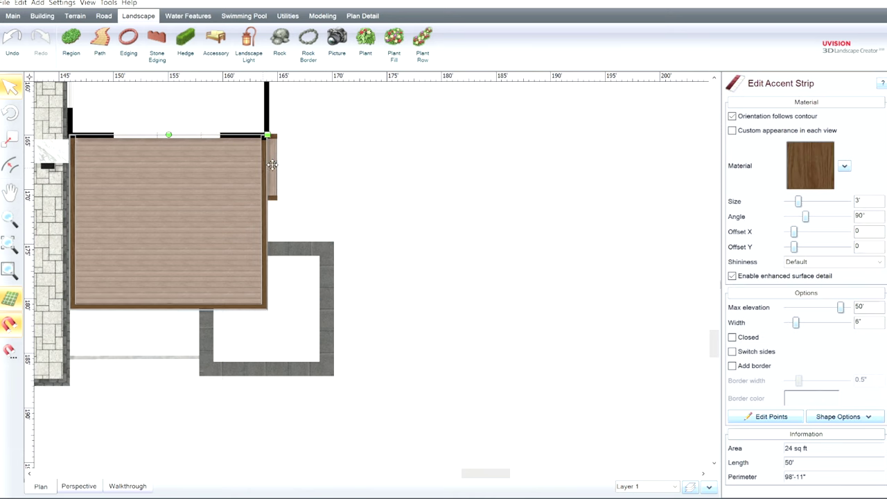
mouse_move(788, 111)
click(789, 111)
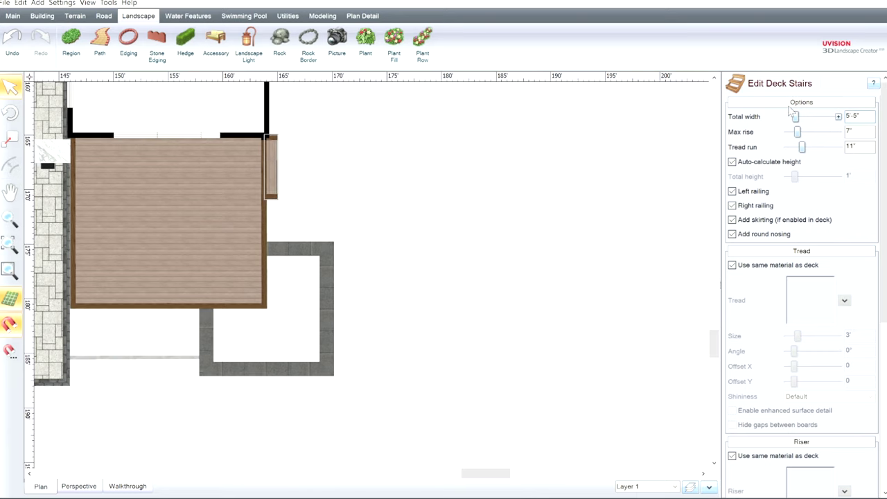
click(787, 113)
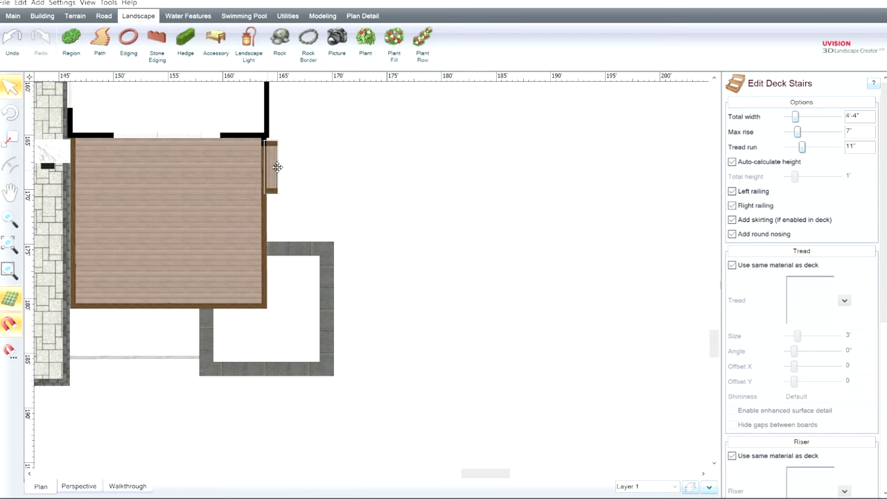
drag(278, 168, 285, 171)
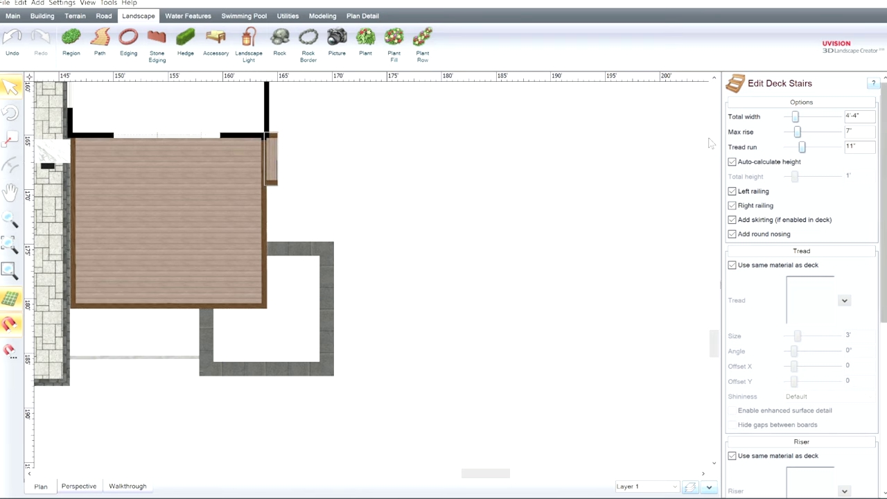
Start a new edging on the outer edge of the deck planter's retaining wall, on the side facing the stairs
click(129, 38)
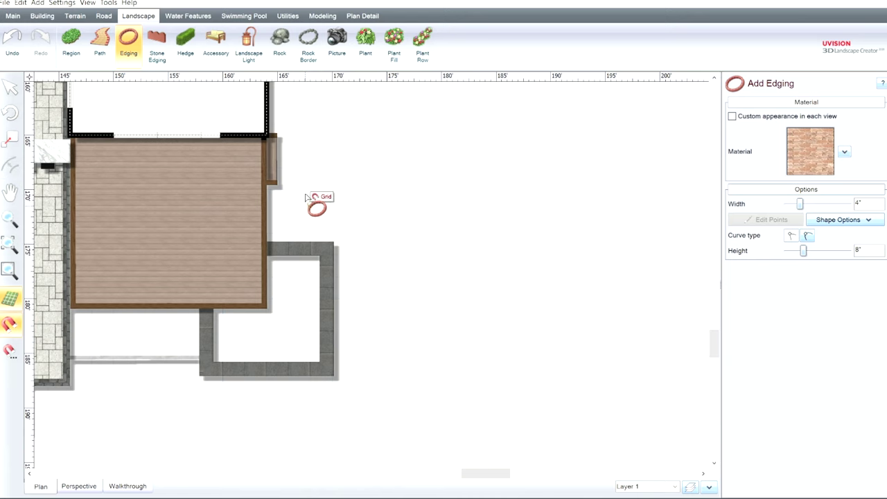
click(310, 241)
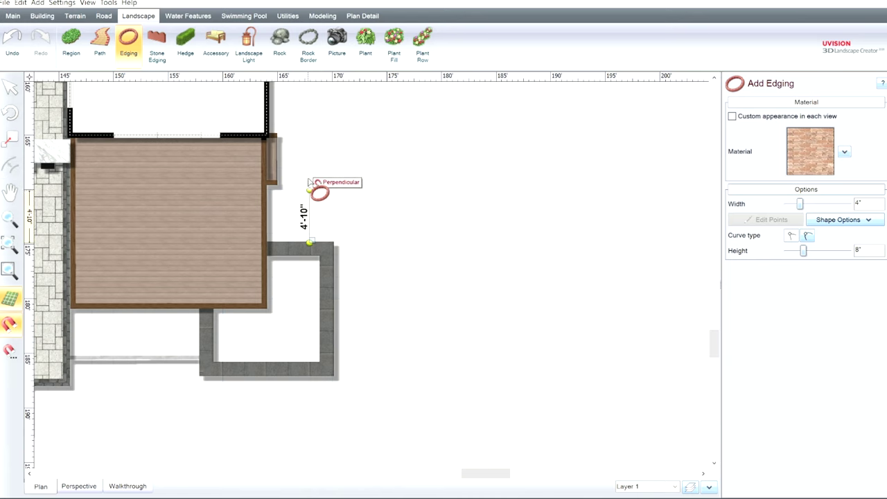
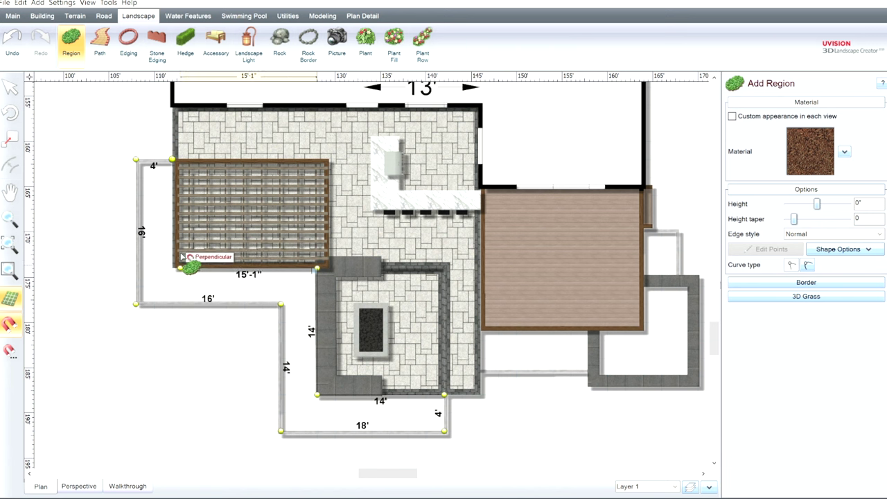
Close the brown mulch region around the pergola and fire pit, and straighten its curved sides at the pergola corner
click(173, 267)
click(174, 152)
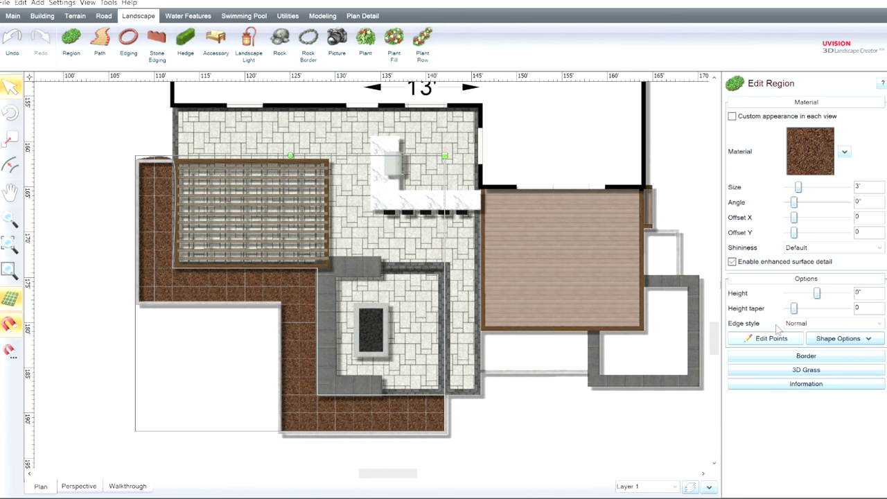
scroll(176, 220, up, 1)
middle_drag(141, 210, 287, 294)
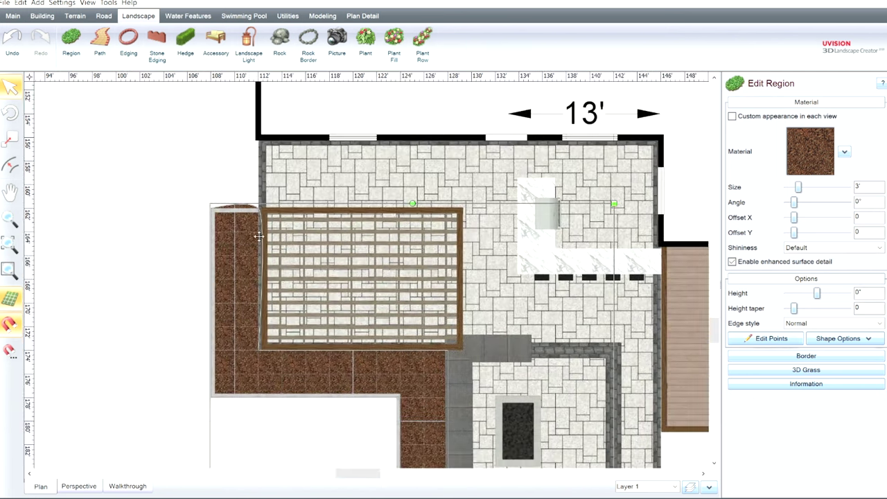
click(771, 338)
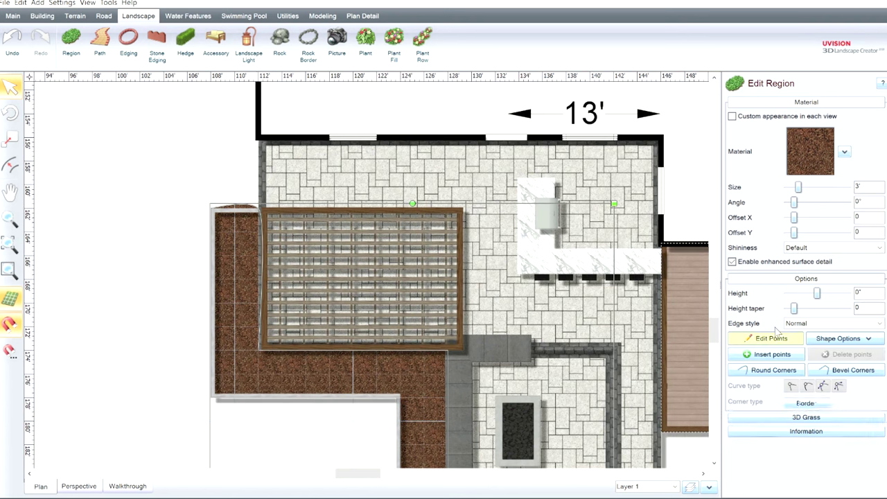
click(211, 208)
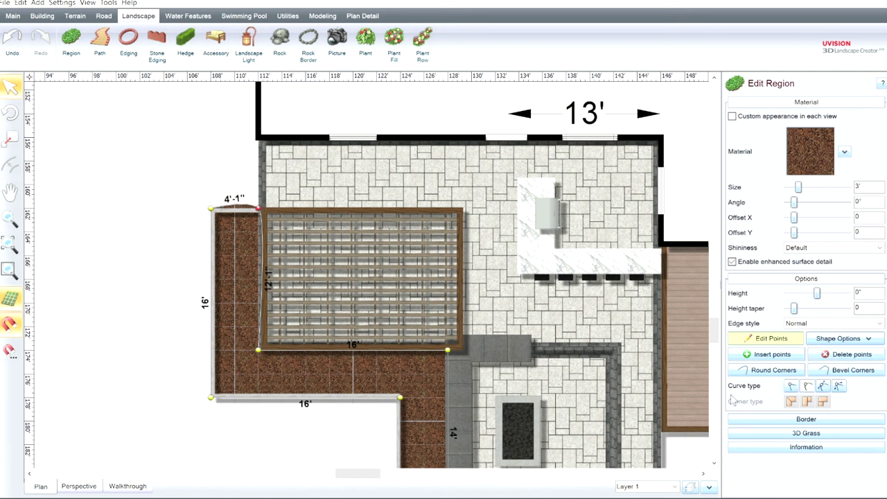
click(791, 383)
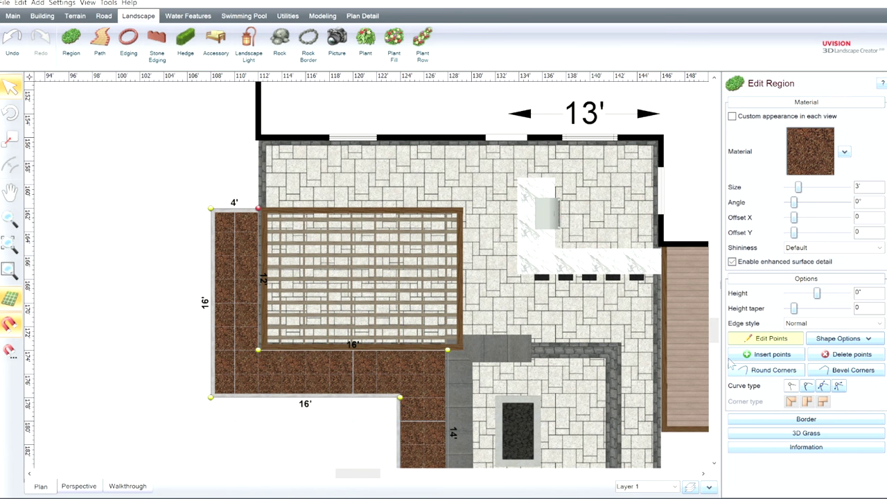
click(775, 336)
Draw a brown mulch region about 12' by 4'-3" along the deck's front edge, between the patio and the retaining wall
middle_drag(440, 336, 285, 152)
scroll(470, 232, down, 2)
middle_drag(469, 234, 242, 286)
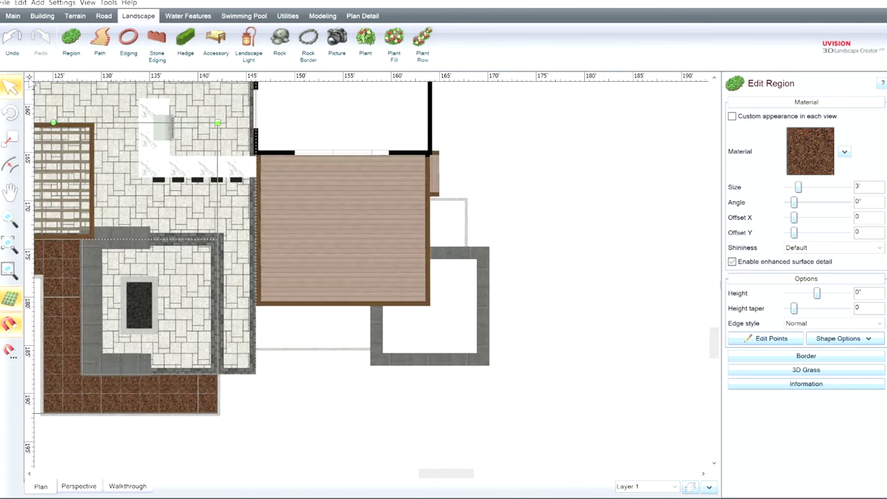
click(73, 34)
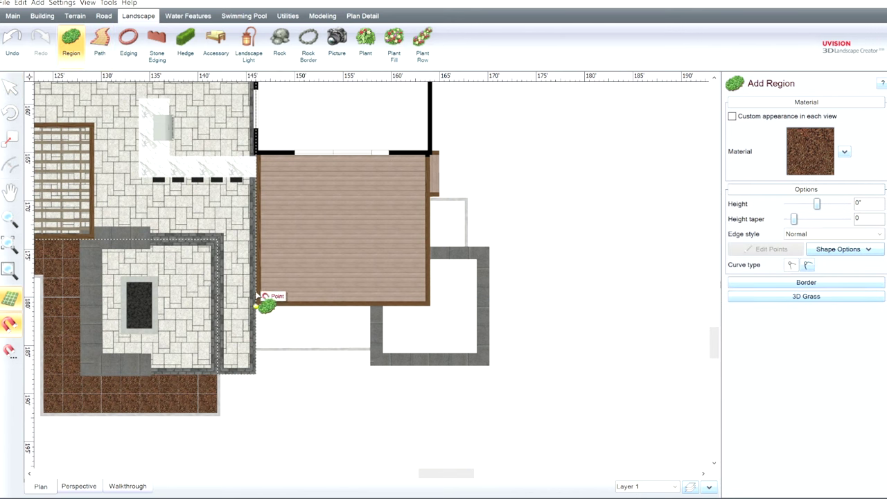
click(256, 306)
click(256, 348)
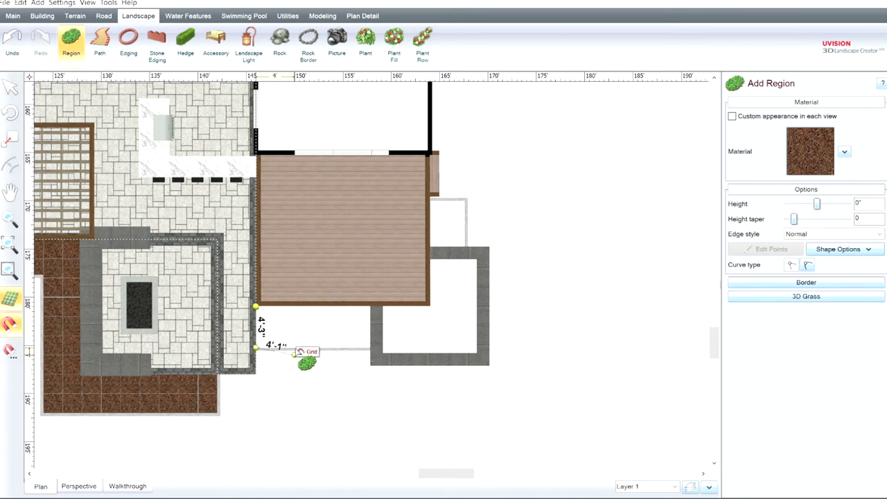
click(371, 347)
click(372, 305)
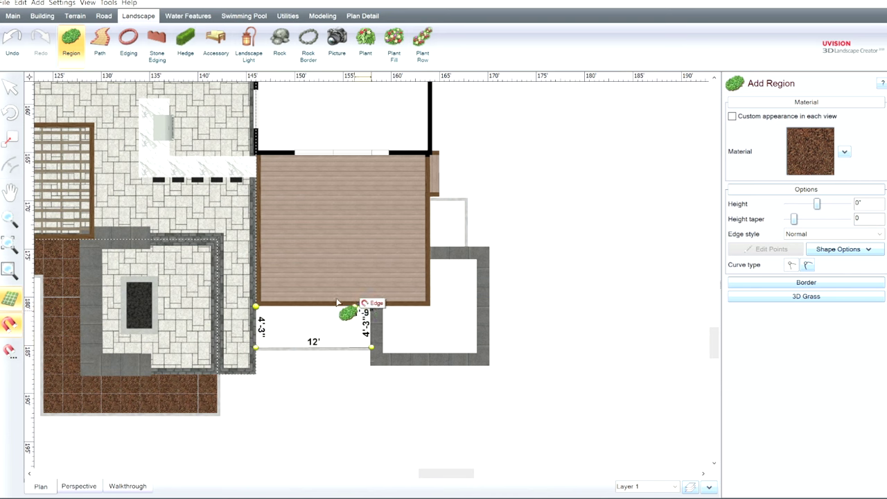
click(267, 304)
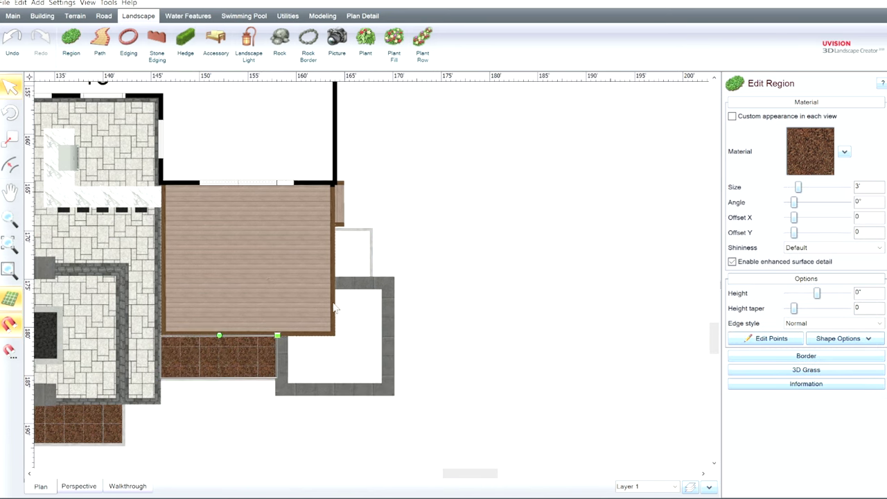
Draw a brown mulch region about 3'-10" by 5'-3" inside the small edging between the deck stairs and the retaining wall
click(71, 40)
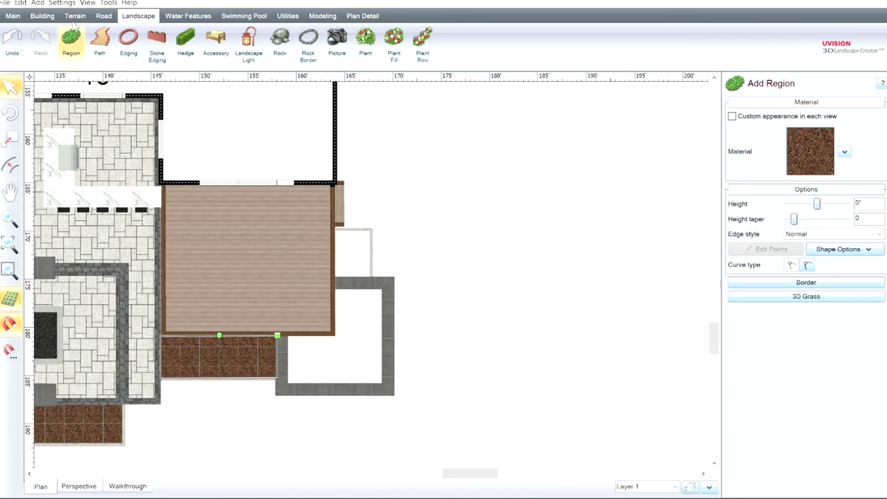
click(335, 226)
click(373, 226)
click(373, 278)
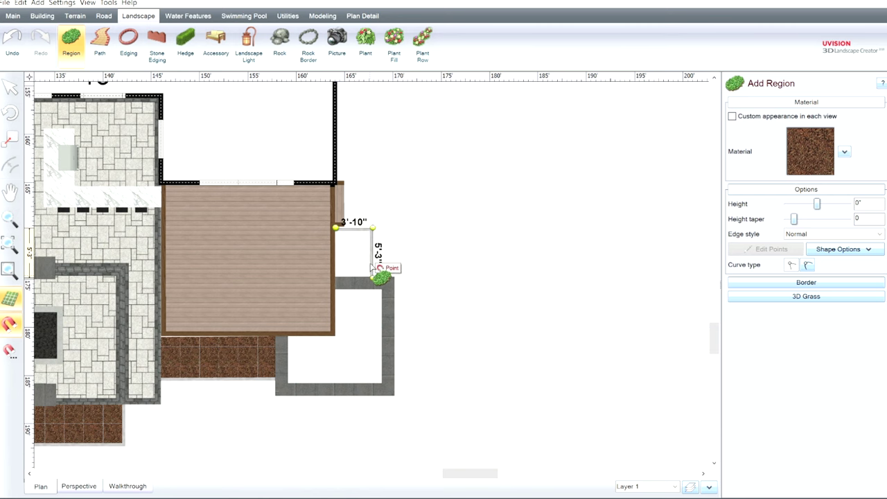
click(336, 277)
click(336, 227)
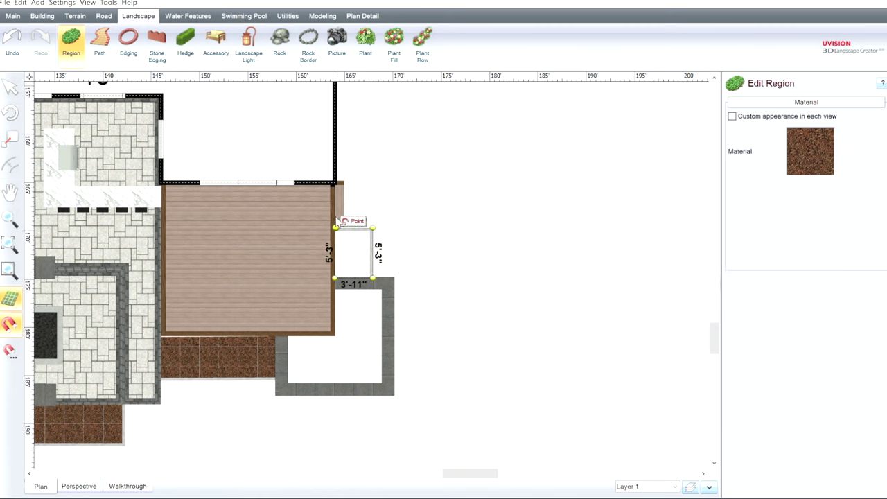
Draw a brown mulch region filling the retaining wall planter around the deck corner, and check it in the perspective view
middle_drag(365, 331, 380, 262)
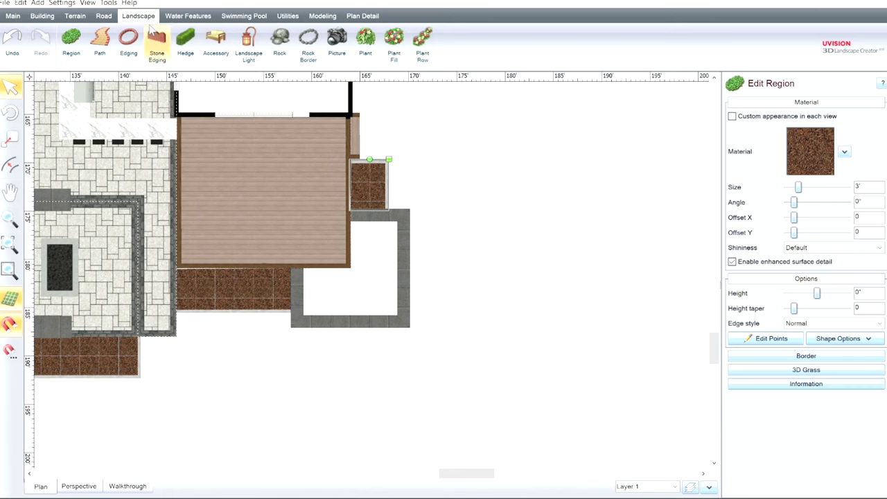
click(71, 35)
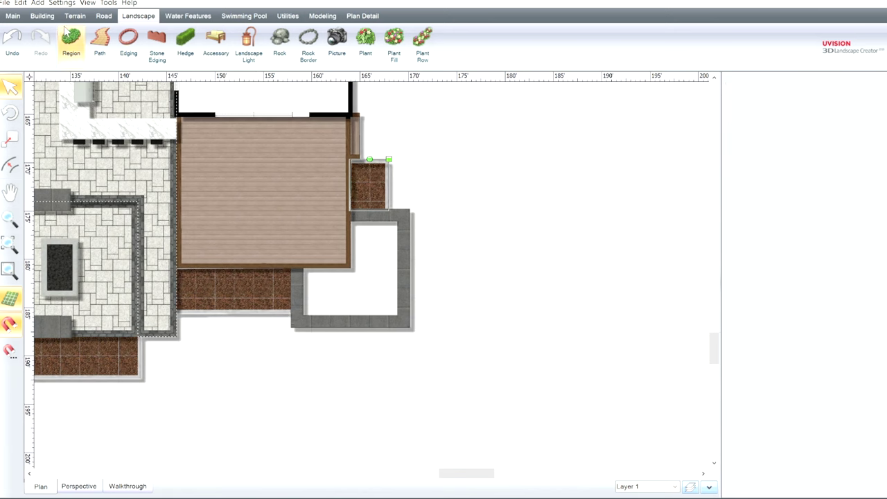
click(350, 217)
click(402, 218)
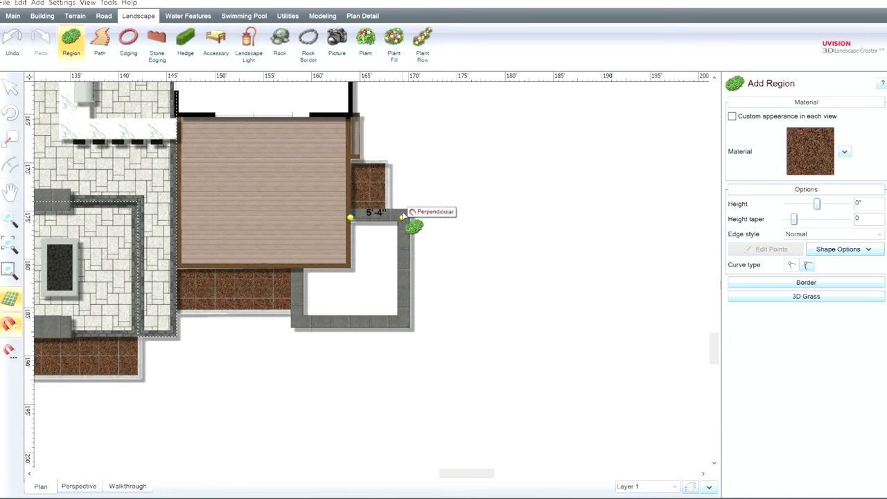
click(402, 318)
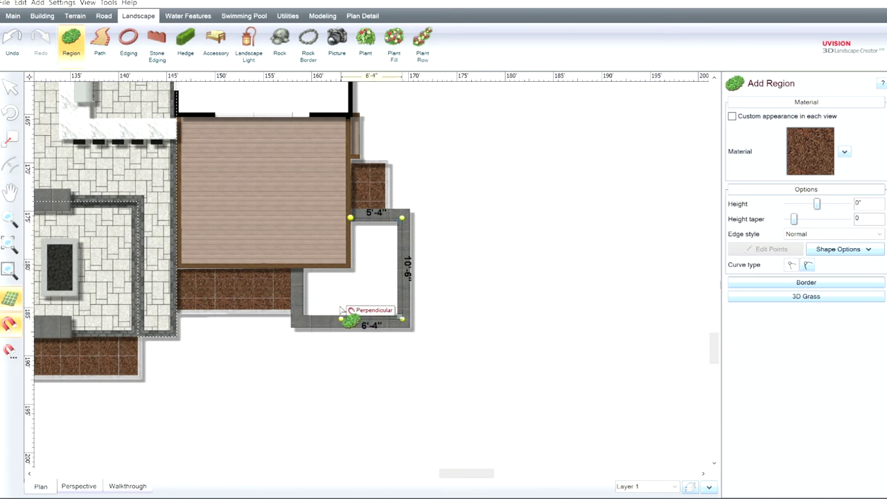
click(292, 326)
click(292, 267)
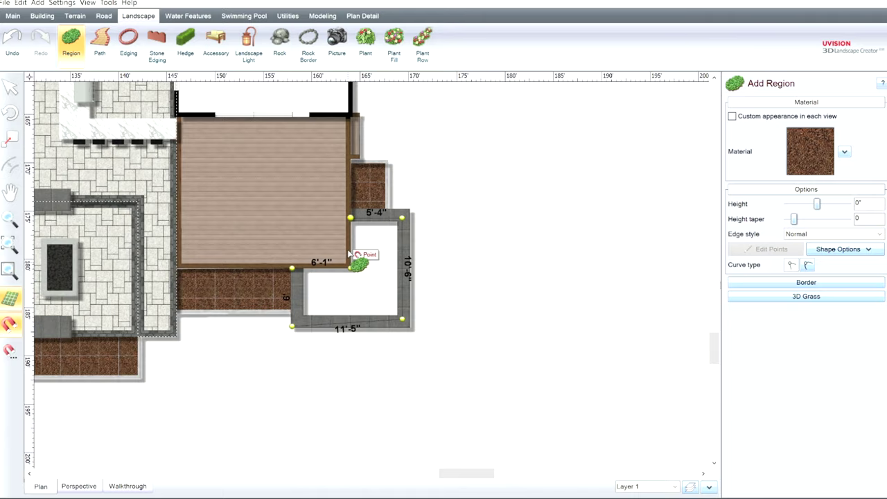
click(348, 215)
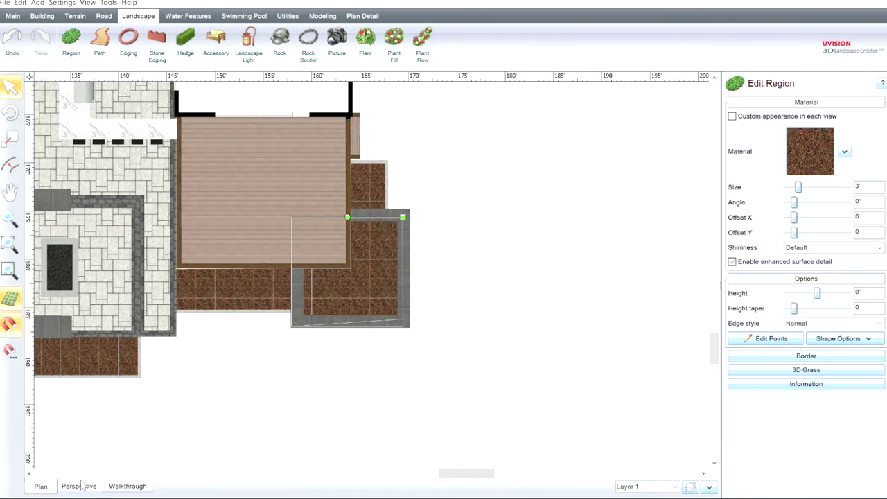
click(79, 486)
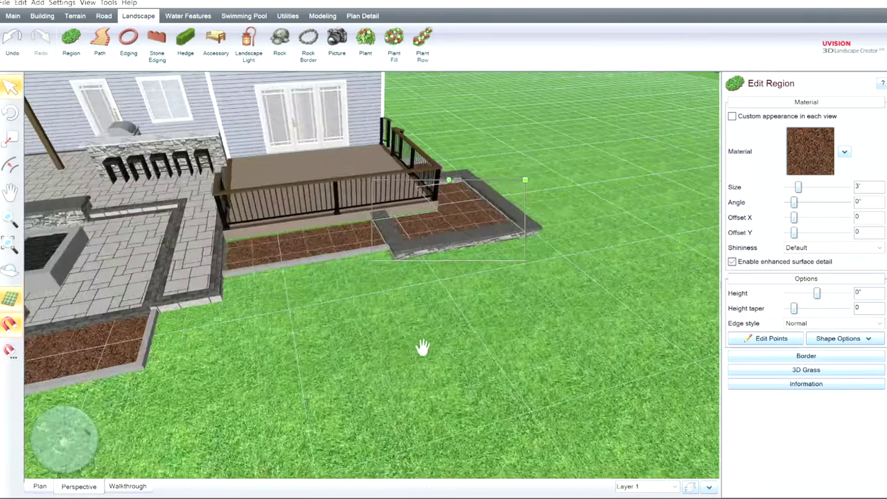
drag(422, 348, 430, 281)
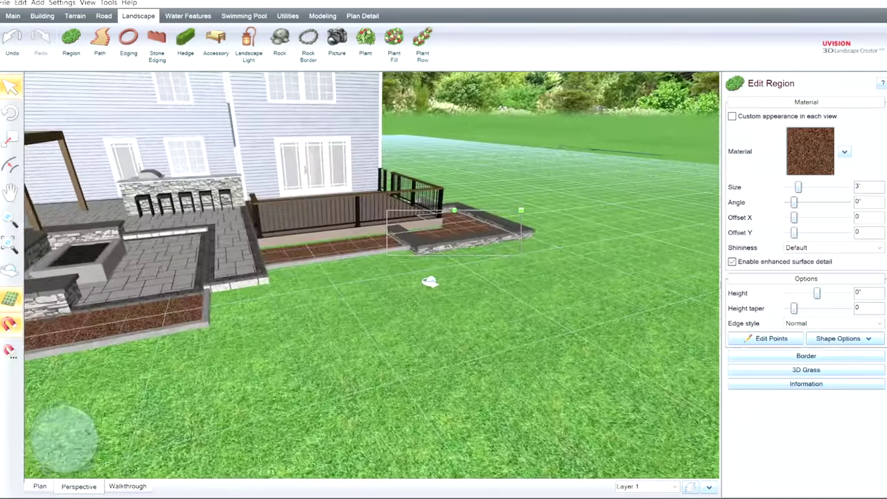
Draw an L-shaped green hedge about 12'-11" by 13'-9" in the mulch bed wrapping the outside corner of the fire pit area
right_drag(429, 282, 430, 292)
right_drag(423, 214, 414, 345)
drag(378, 184, 607, 290)
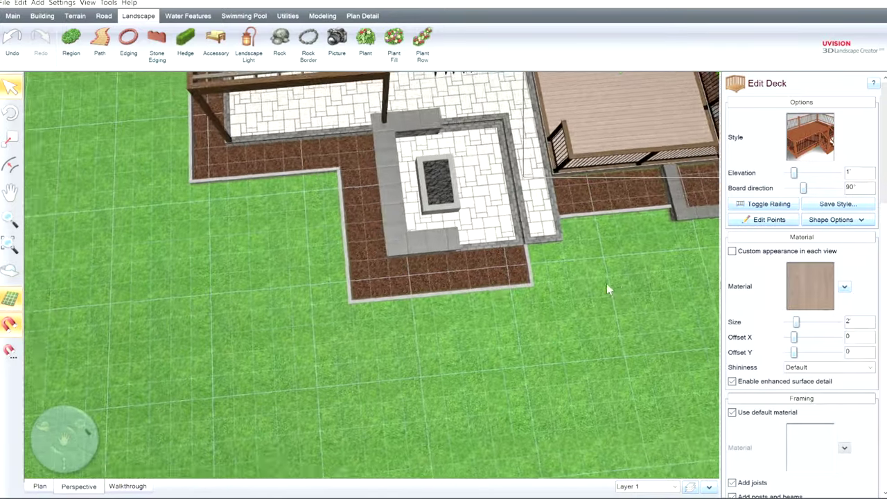
right_drag(607, 285, 553, 268)
drag(468, 212, 405, 264)
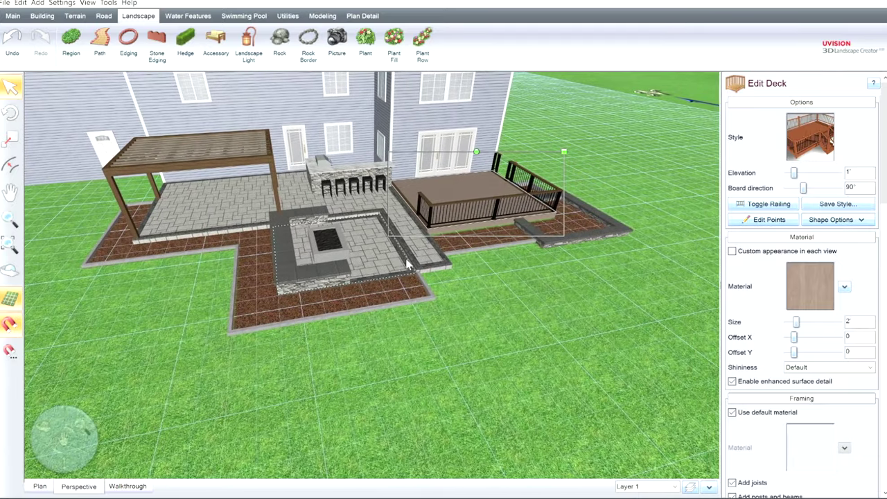
right_drag(486, 277, 491, 316)
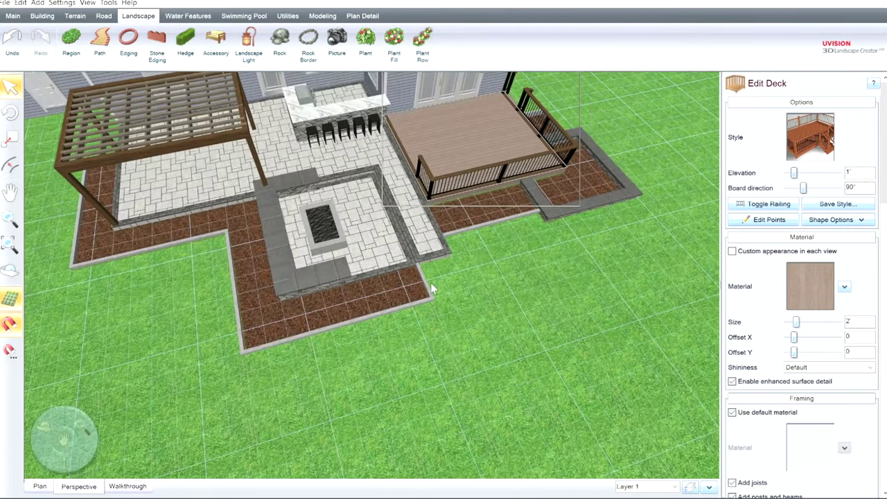
click(185, 36)
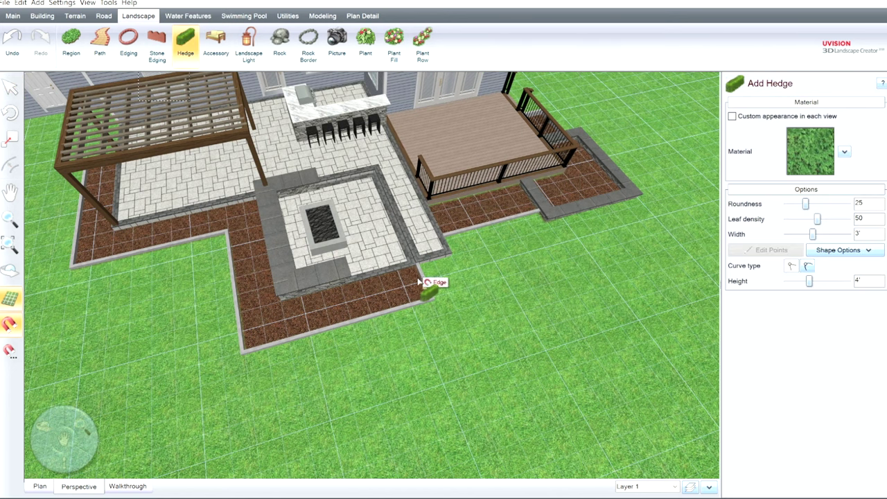
click(48, 487)
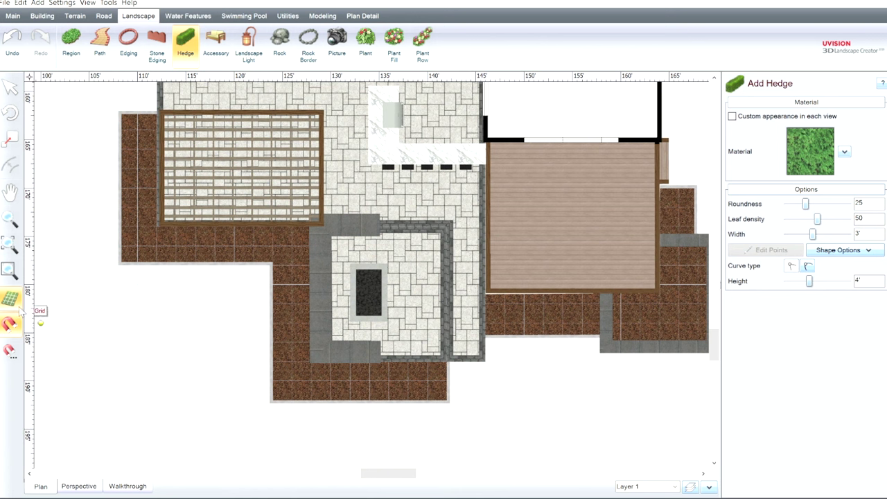
click(423, 378)
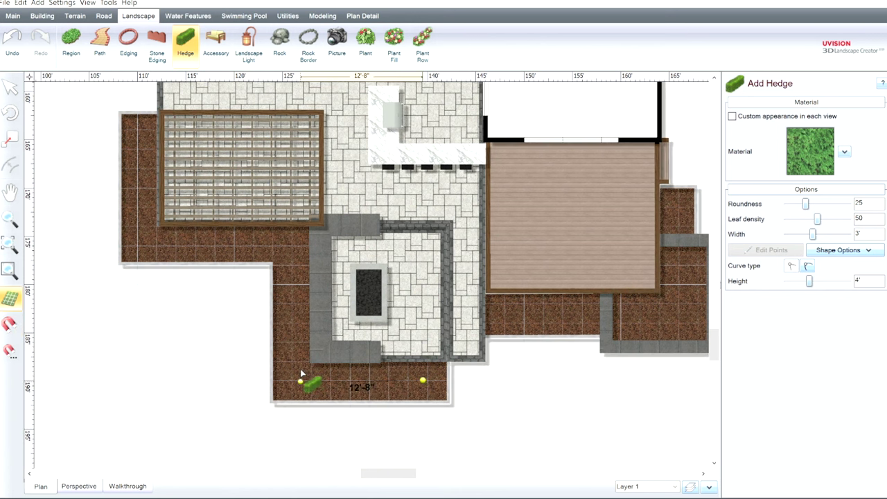
click(298, 376)
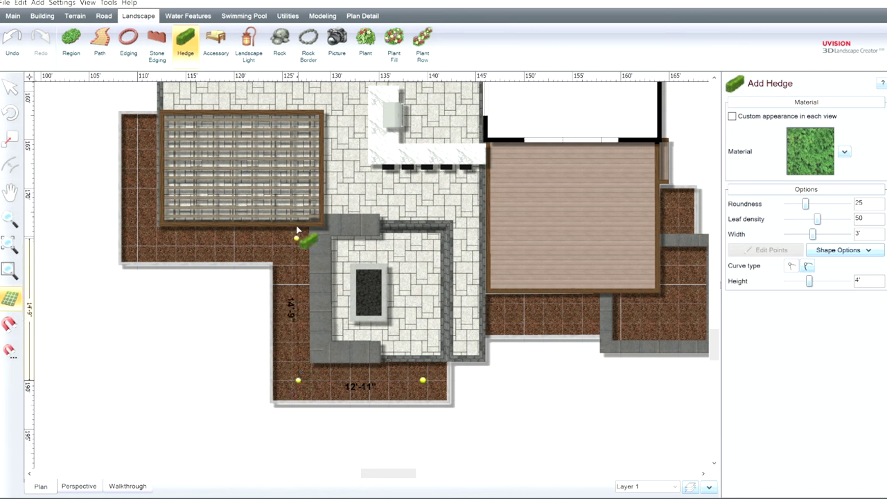
double_click(299, 240)
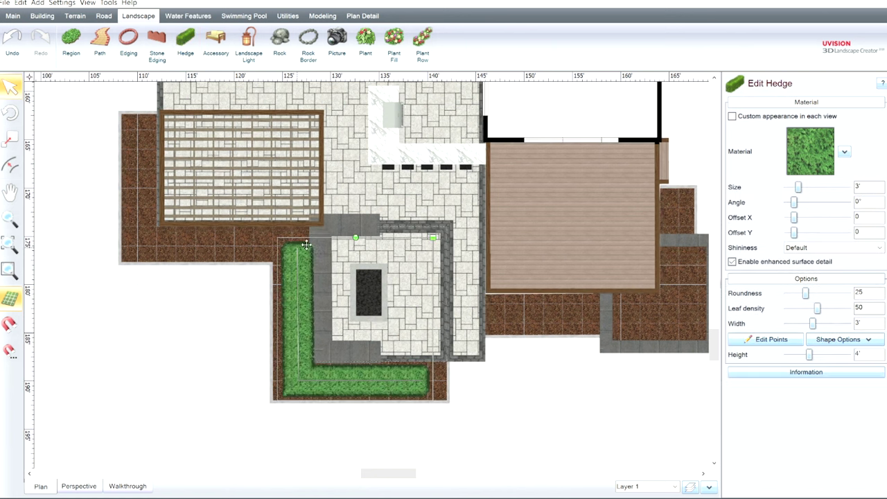
Set the fire pit hedge's width to 2' and its height to 2'
click(78, 485)
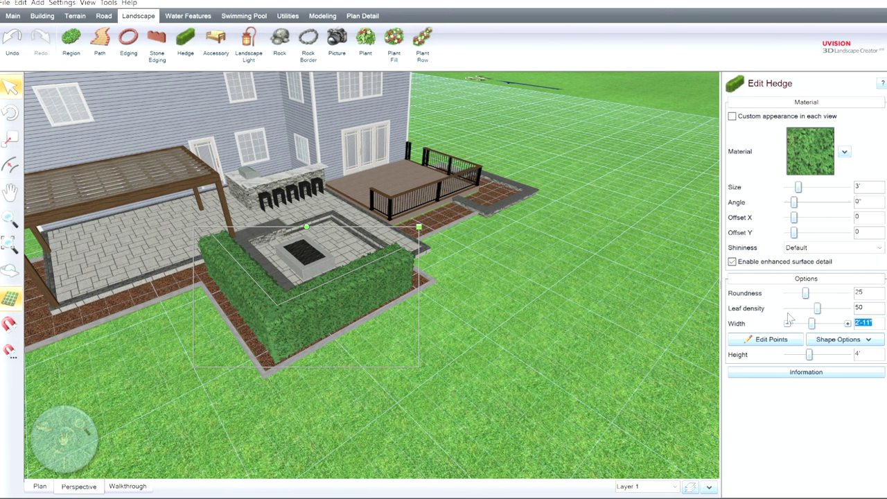
click(788, 321)
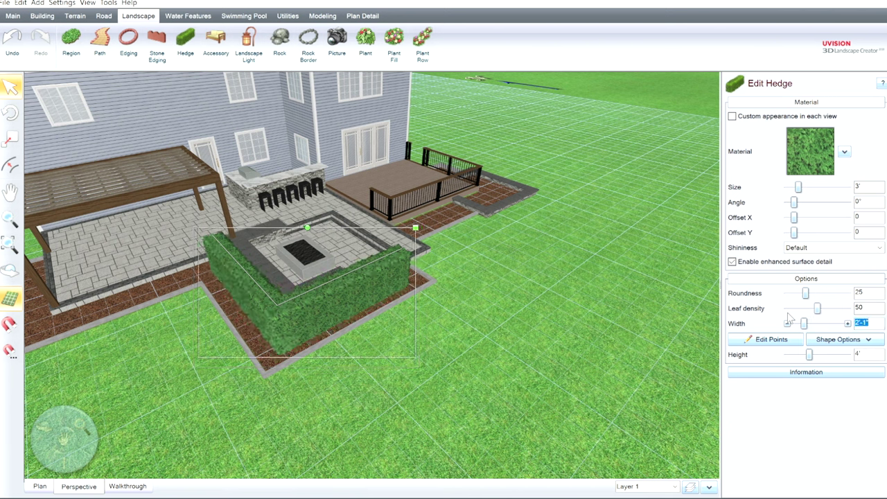
click(787, 354)
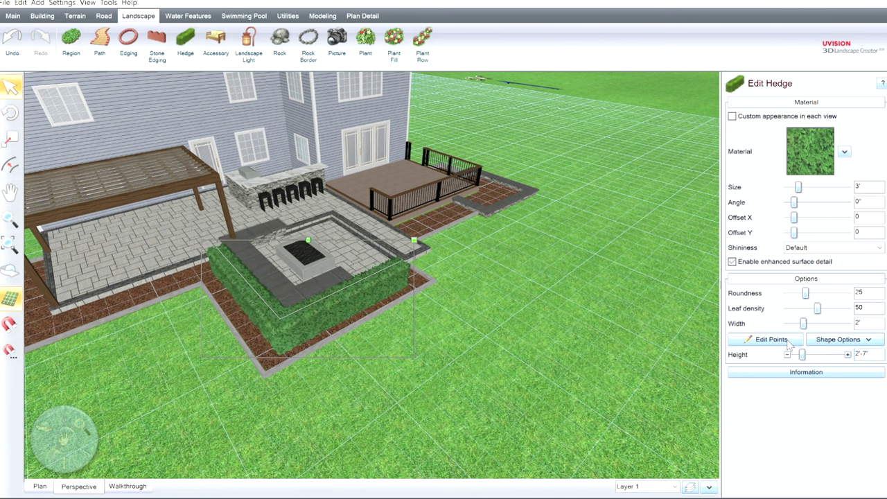
click(788, 345)
text(10)
key(Return)
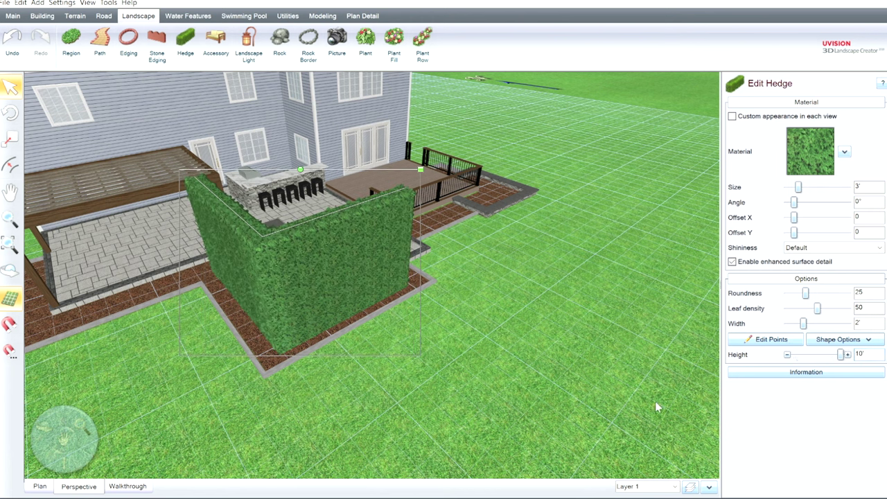
drag(847, 353, 807, 348)
Move the hedge's lawn-facing run closer to the fire pit wall, making the adjoining run about 13'-5" long
middle_drag(539, 394, 495, 466)
middle_drag(312, 270, 430, 196)
click(430, 230)
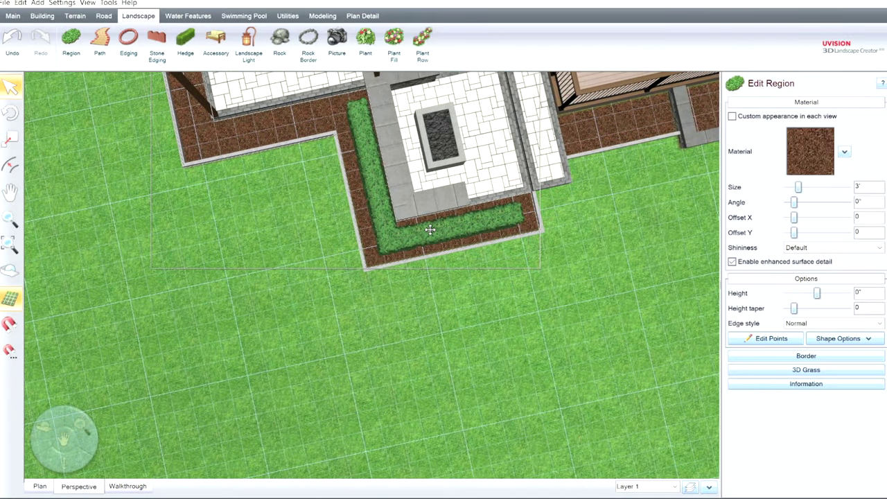
click(775, 339)
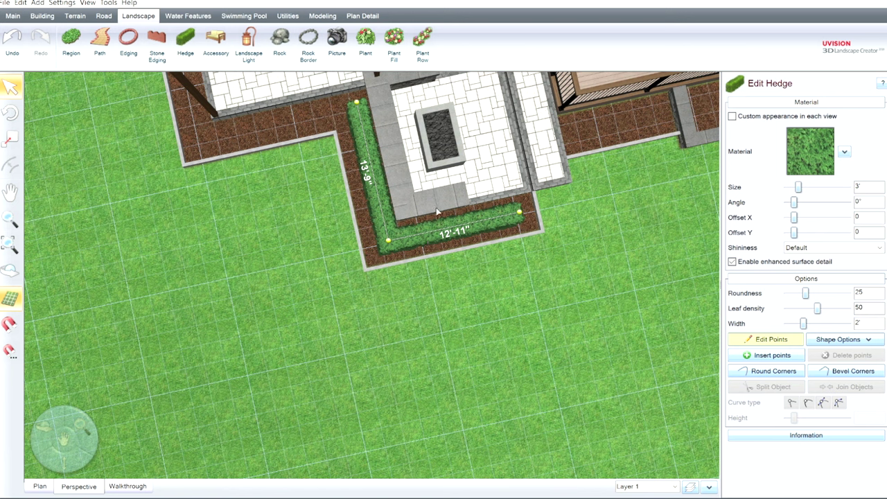
drag(458, 224, 460, 224)
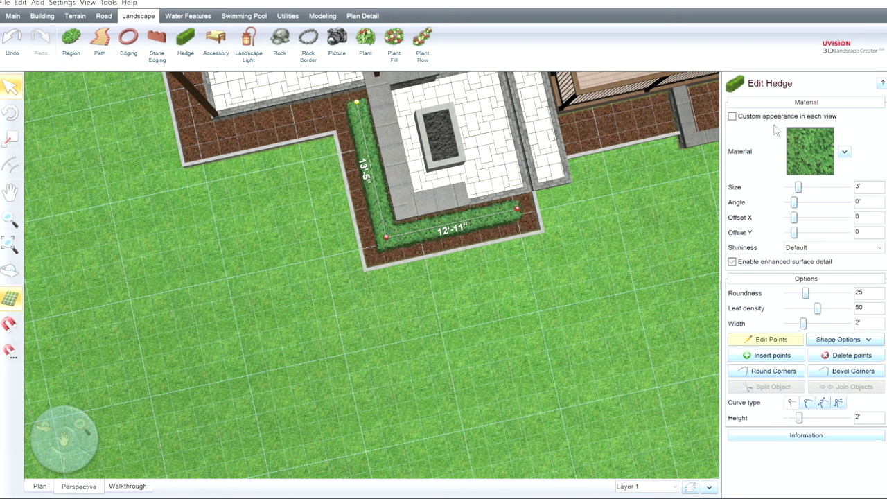
click(779, 343)
Change the hedge's material to a brighter green foliage texture
click(801, 147)
double_click(454, 120)
mouse_move(378, 326)
right_down()
mouse_move(444, 278)
mouse_move(378, 315)
right_up()
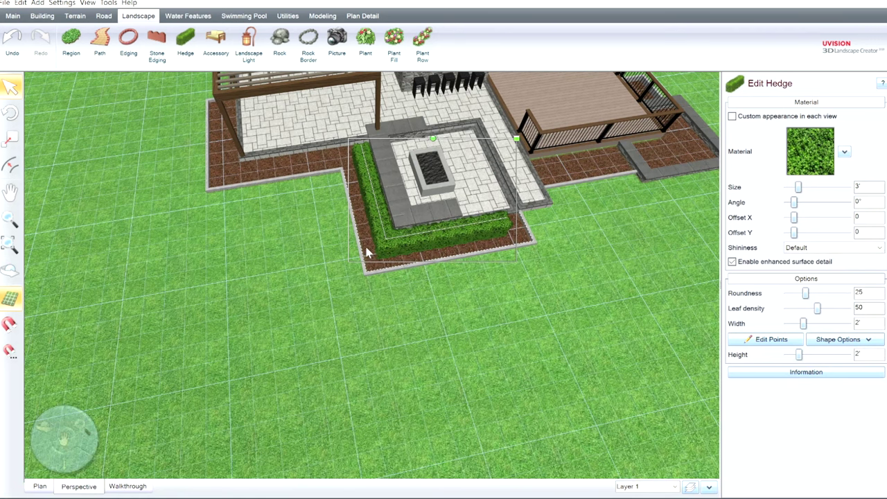
Place a blue Bigleaf Hydrangea in the deck's front mulch bed, at the end beside the patio
scroll(368, 253, down, 2)
middle_drag(462, 283, 373, 316)
click(365, 40)
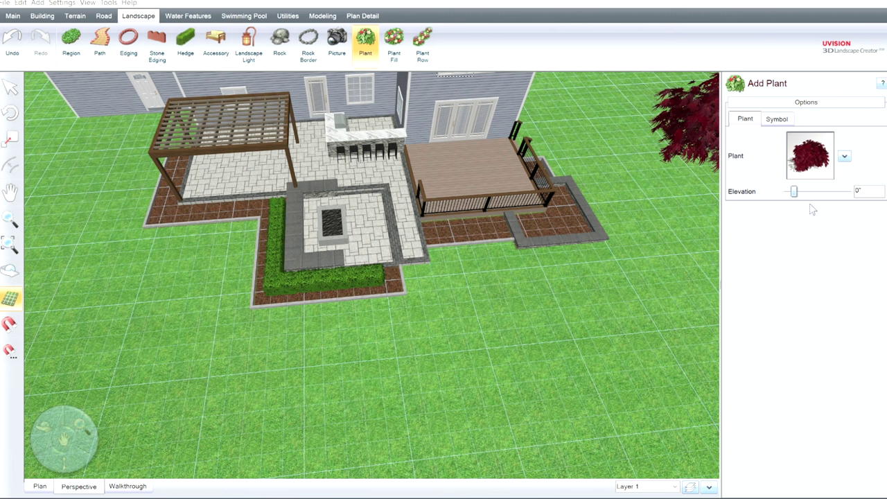
double_click(611, 198)
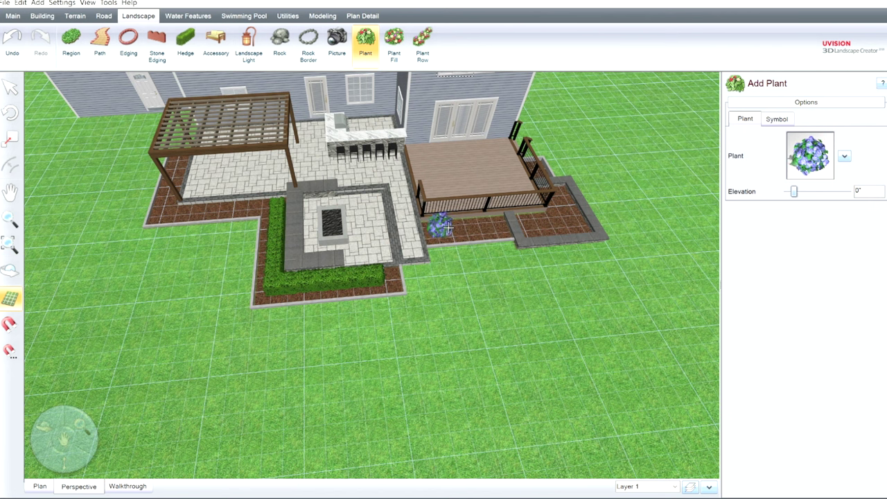
scroll(499, 255, up, 5)
middle_drag(534, 233, 336, 362)
click(353, 267)
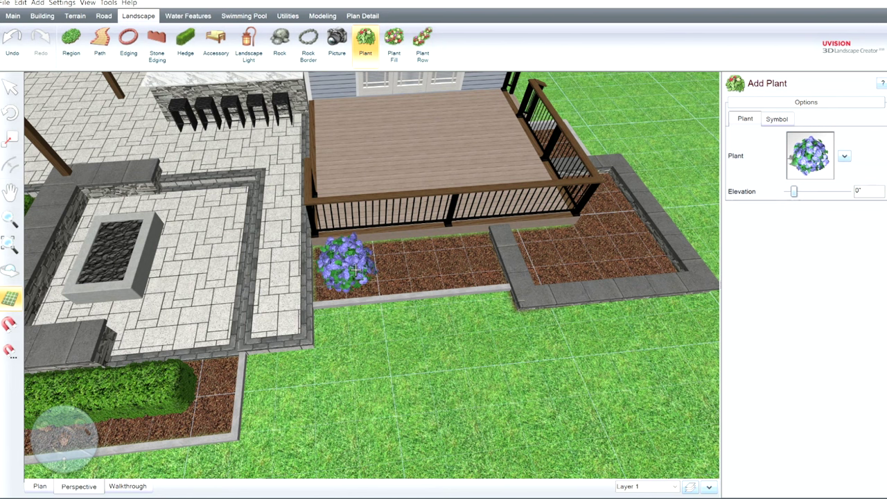
click(355, 268)
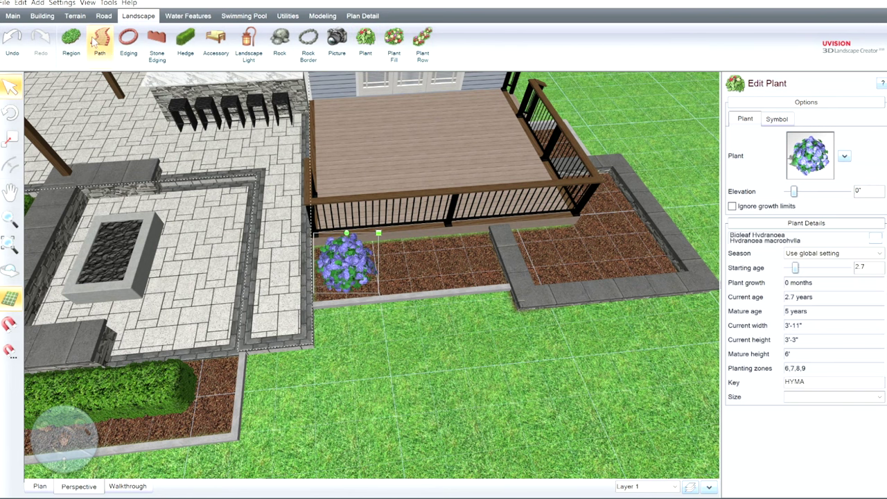
Add two more Bigleaf Hydrangeas to form an evenly spaced row between the patio and the retaining wall planter
click(365, 39)
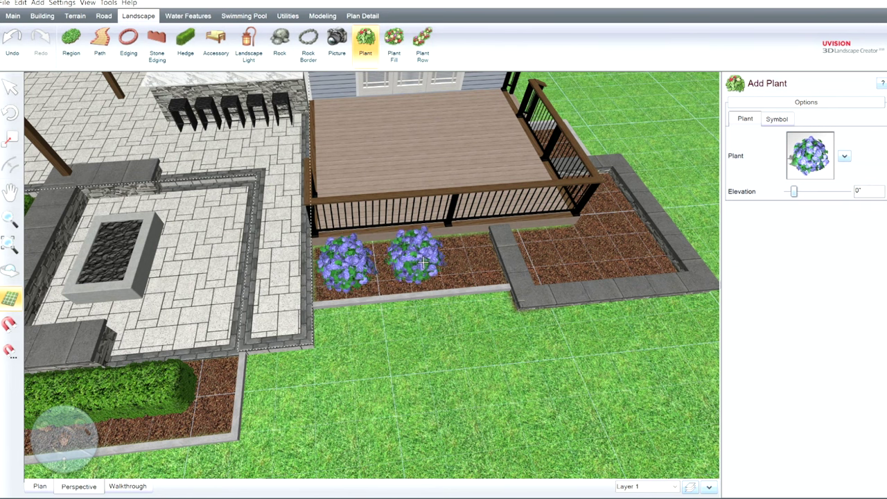
click(423, 266)
click(366, 40)
click(479, 270)
middle_drag(482, 296, 473, 322)
click(430, 259)
click(478, 260)
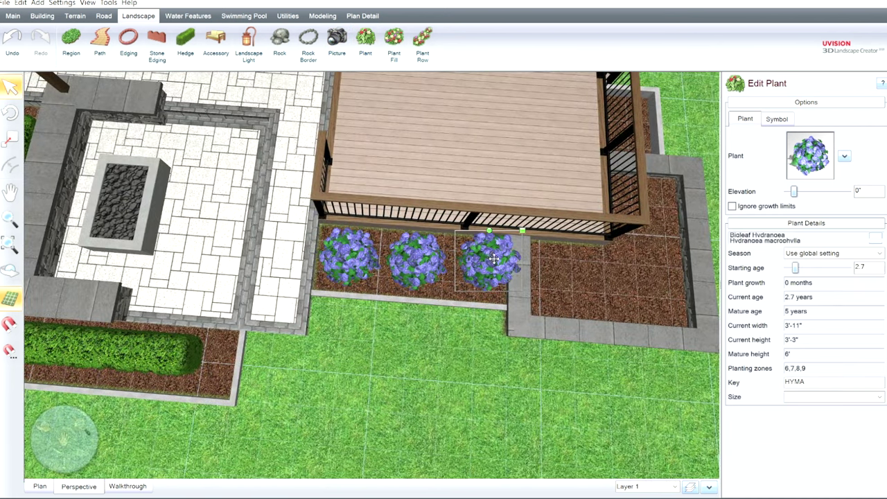
Select all three hydrangeas in front of the deck and set their starting age to 3
scroll(495, 253, down, 3)
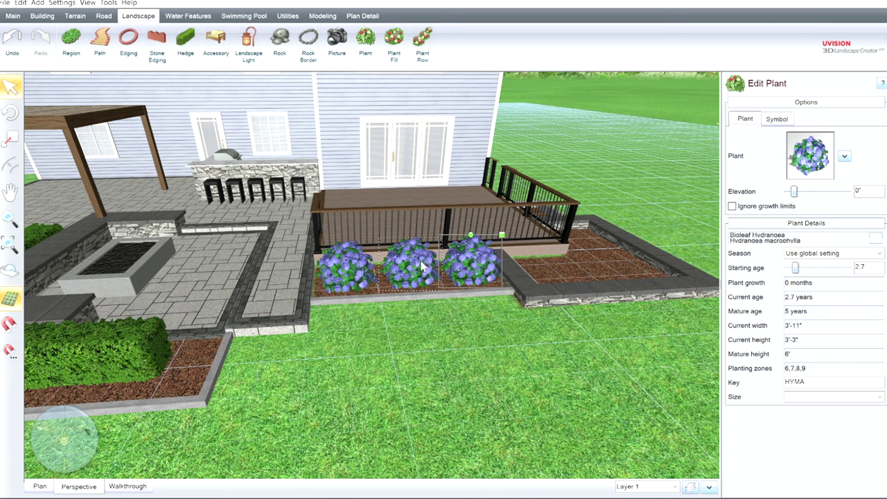
shift+click(364, 270)
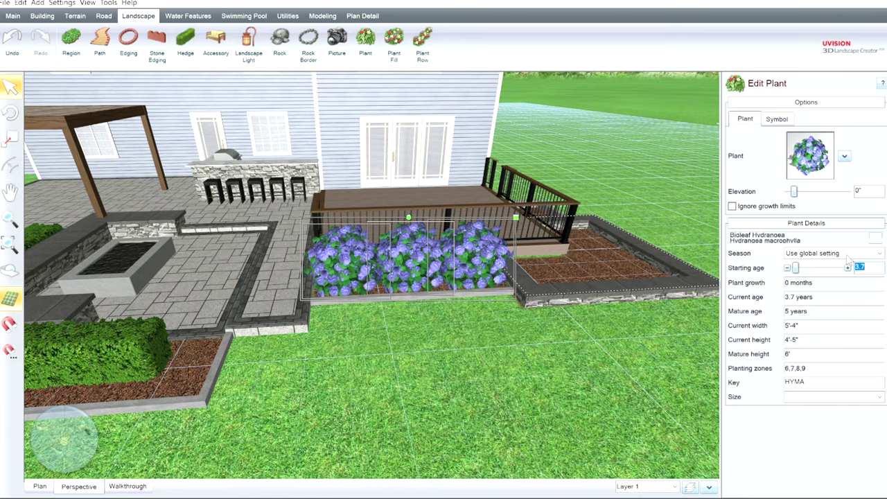
middle_drag(460, 346, 483, 366)
scroll(484, 366, down, 4)
mouse_move(412, 344)
middle_down()
mouse_move(445, 359)
mouse_move(401, 344)
middle_up()
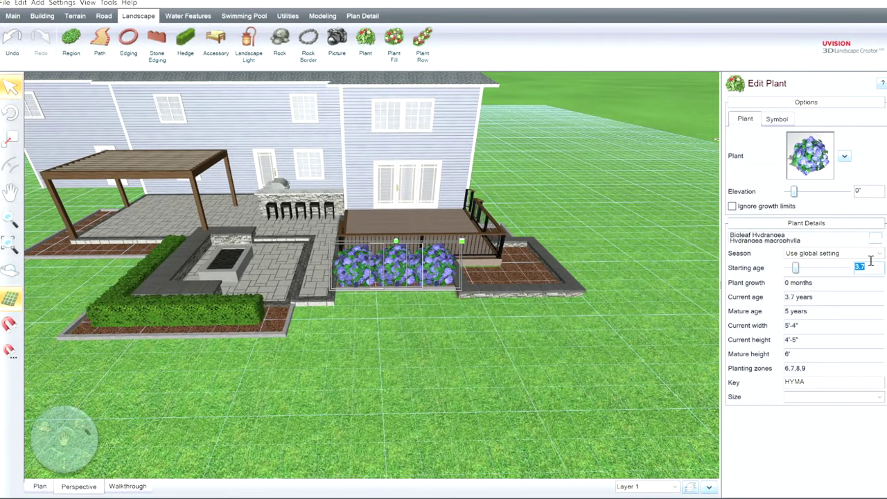
text(3)
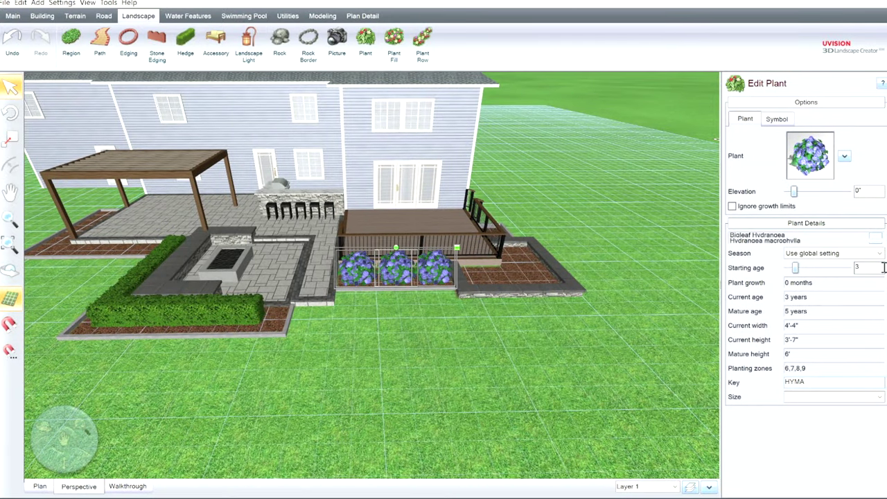
click(428, 352)
Copy a deck hydrangea into the mulch bed at the pergola's outer end, on the side nearest the house
middle_drag(429, 352, 253, 311)
middle_drag(299, 387, 312, 425)
scroll(364, 433, down, 3)
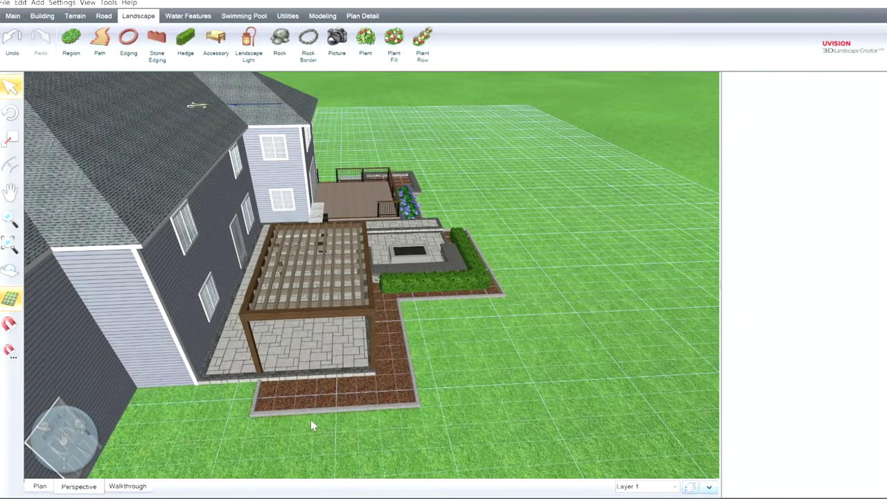
click(412, 203)
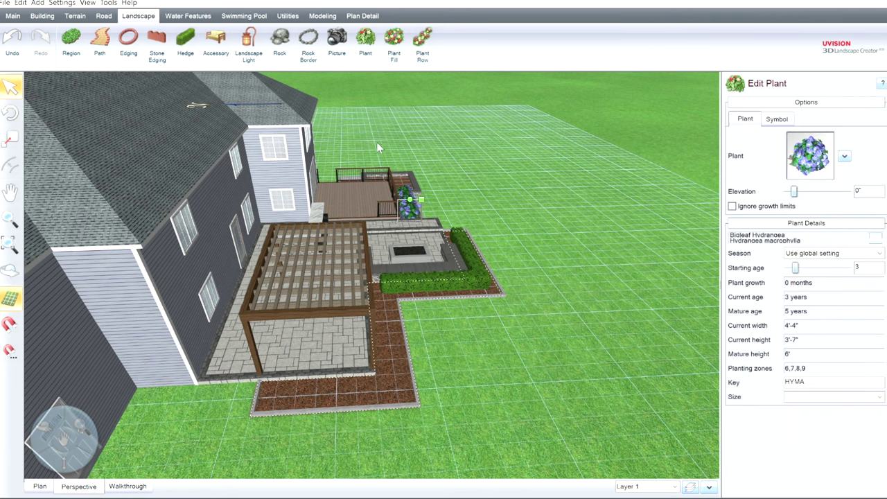
key(ctrl+v)
drag(414, 205, 293, 394)
Paste a second hydrangea beside the first one in the mulch bed at the pergola's outer end
middle_drag(405, 416, 327, 460)
scroll(267, 361, up, 4)
middle_drag(291, 344, 508, 292)
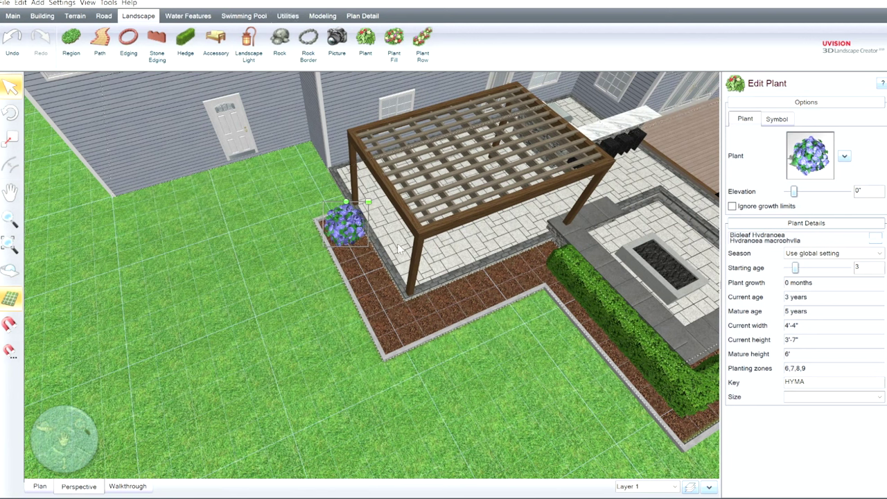
key(ctrl+v)
drag(373, 262, 377, 264)
click(368, 260)
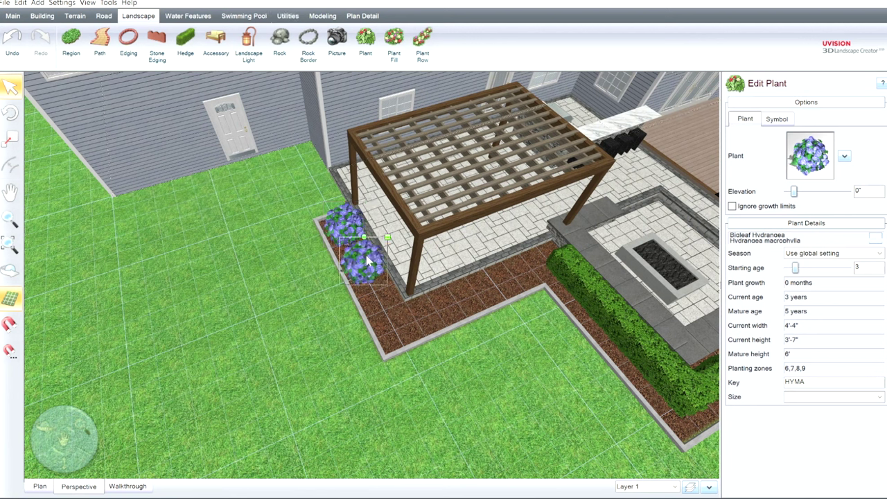
Add a third hydrangea to the row, toward the outer corner of the pergola's mulch bed
click(403, 256)
middle_drag(660, 321, 438, 301)
ctrl+drag(617, 207, 171, 281)
right_drag(208, 333, 321, 311)
middle_drag(321, 312, 467, 276)
scroll(401, 427, down, 4)
Shift the corner and middle hydrangeas along the bed to spread the three plants across the pergola's outer end
middle_drag(402, 427, 352, 392)
right_drag(353, 392, 346, 445)
middle_drag(346, 445, 335, 386)
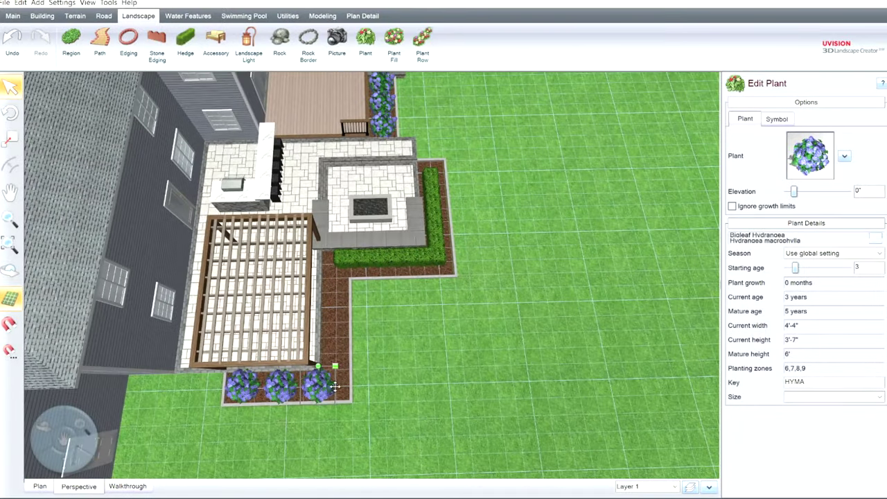
drag(330, 385, 344, 385)
drag(291, 382, 295, 385)
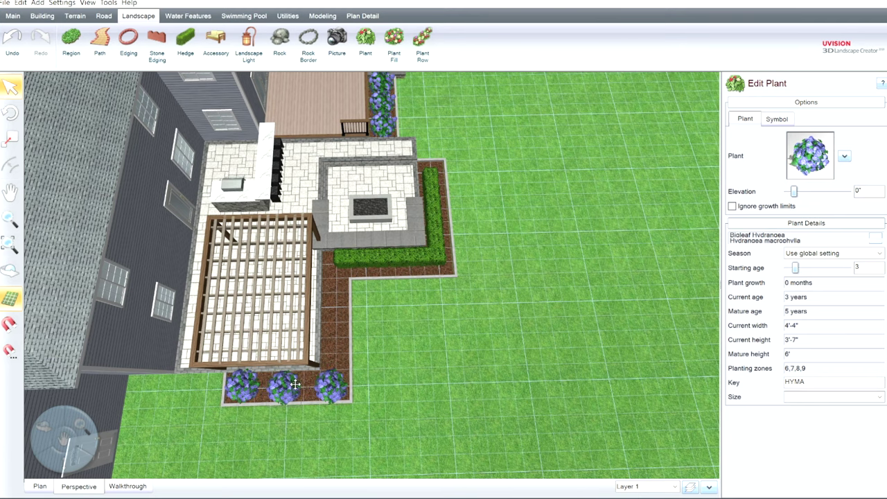
In plan view, move the edging along the pergola bed's outer end outward, making its adjoining sides about 5'-1" and 17'-1"
scroll(433, 376, up, 5)
middle_drag(433, 375, 483, 114)
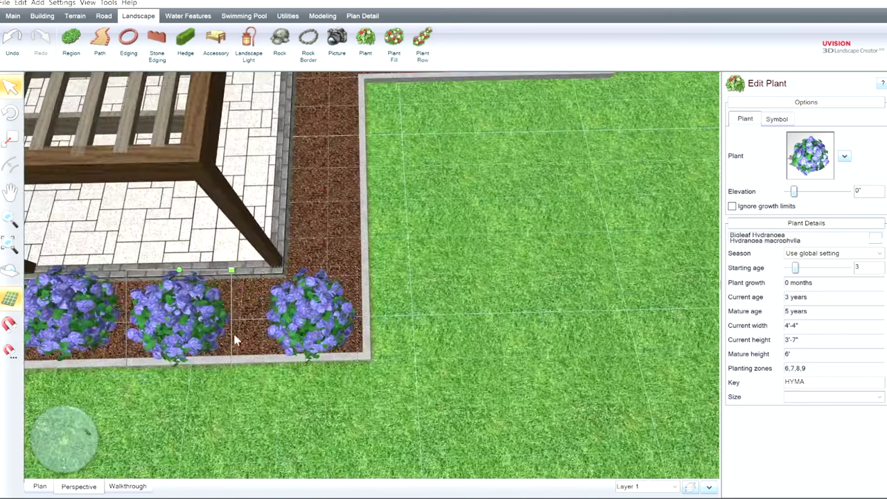
click(40, 486)
middle_drag(226, 312, 411, 326)
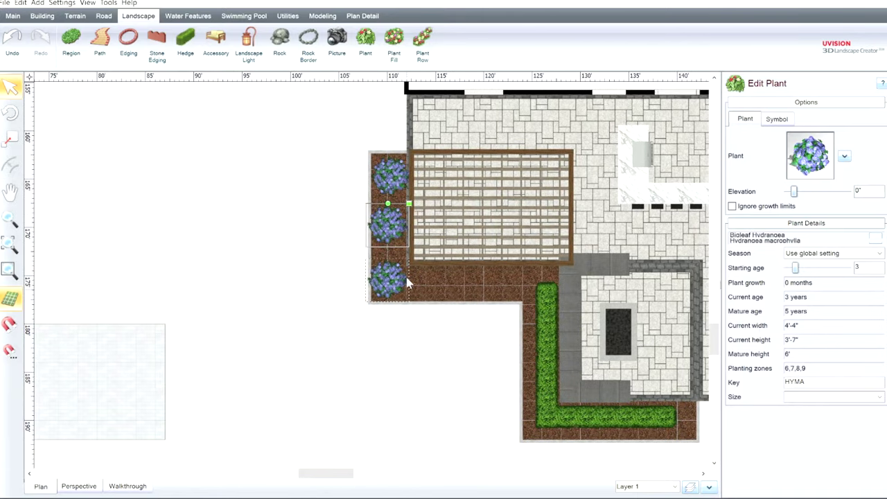
click(370, 187)
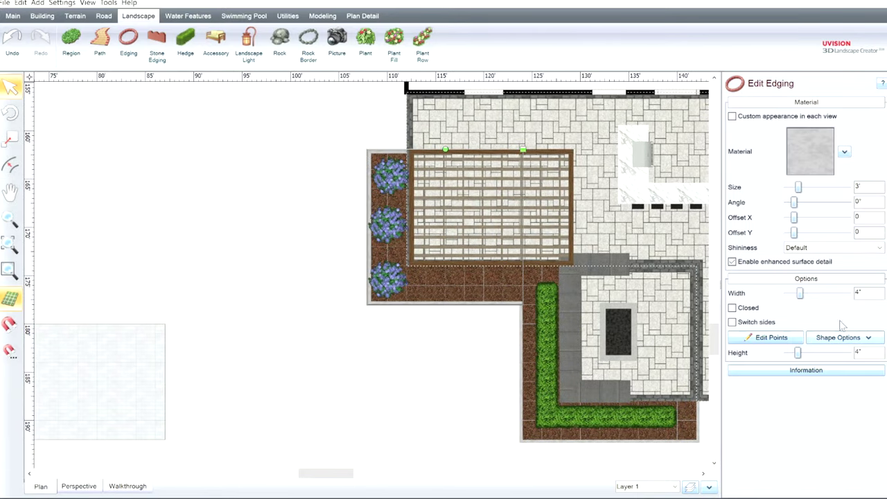
click(772, 337)
click(371, 222)
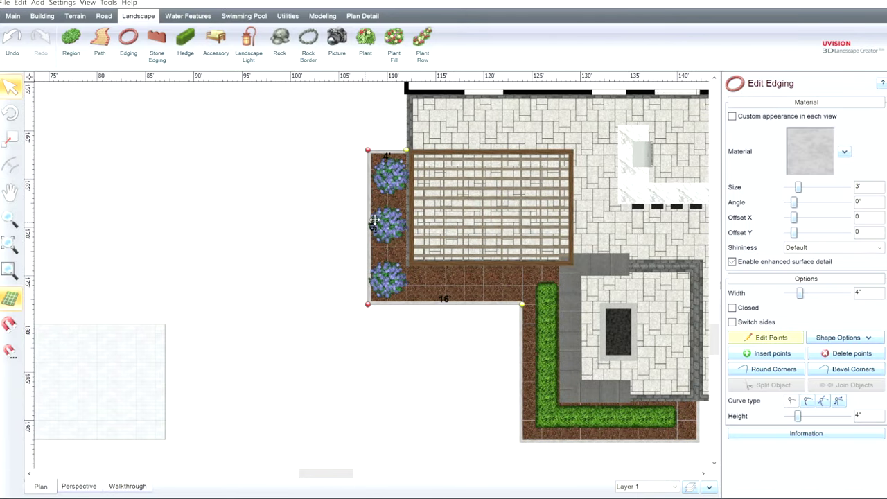
drag(375, 220, 366, 219)
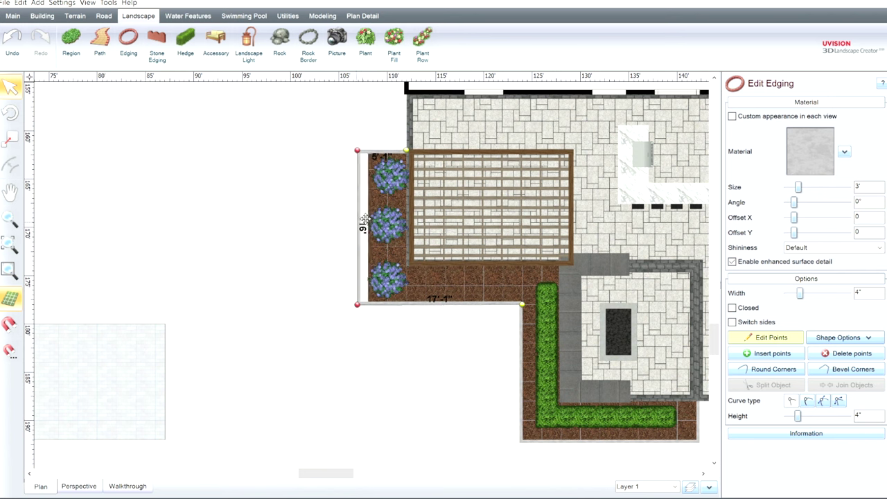
click(777, 336)
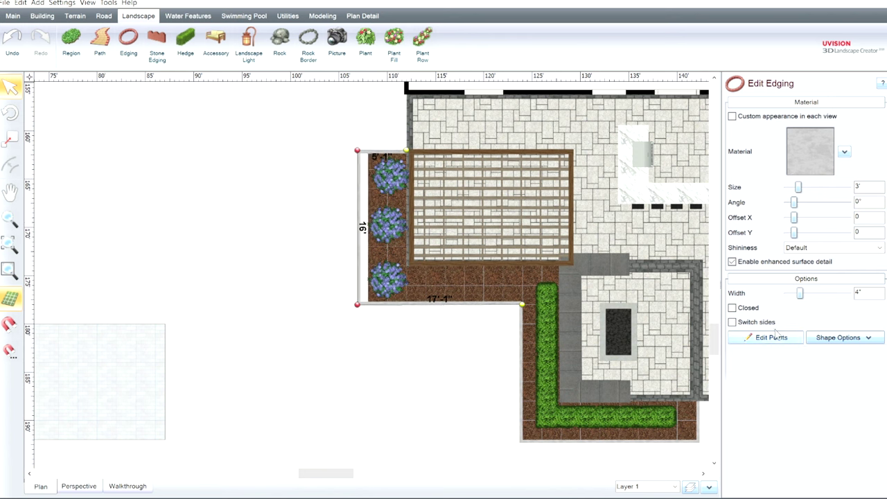
Extend the mulch region's outer end outward to meet the edging, with adjoining sides about 4'-10" and 16'-10"
click(372, 199)
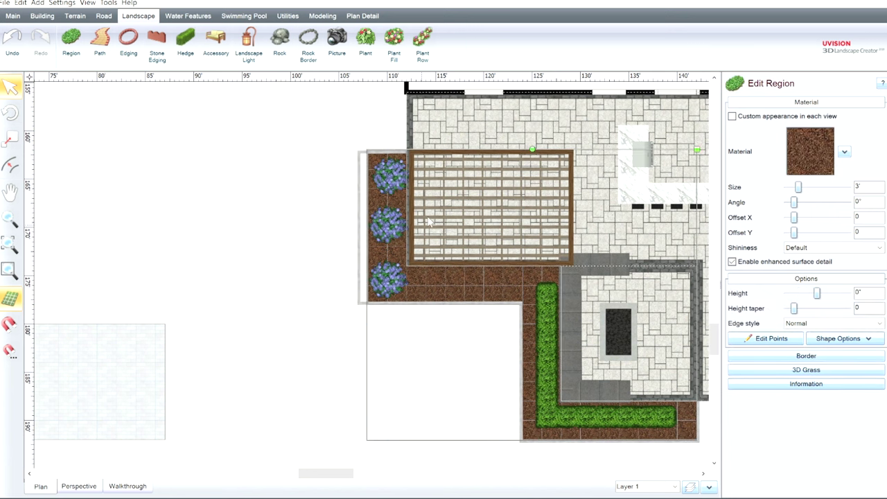
click(768, 339)
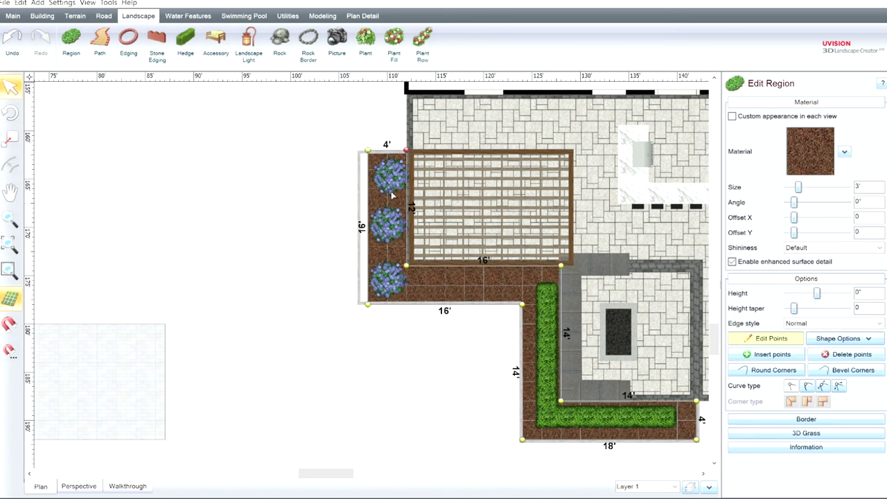
drag(376, 198, 367, 198)
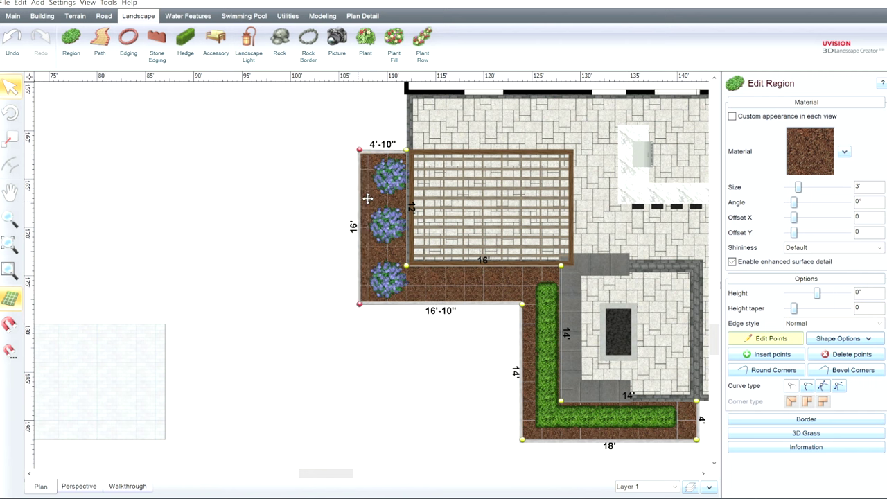
click(768, 338)
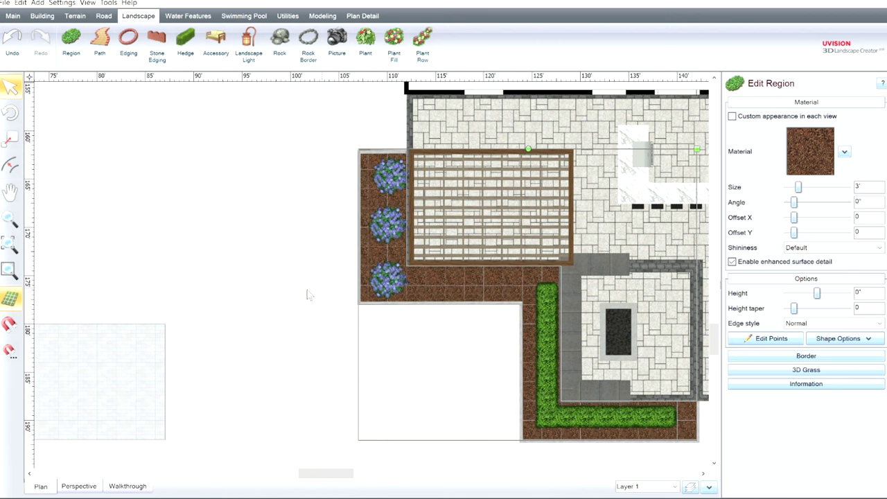
Reposition the three hydrangeas so they sit centred and evenly spaced in the widened mulch bed
click(394, 283)
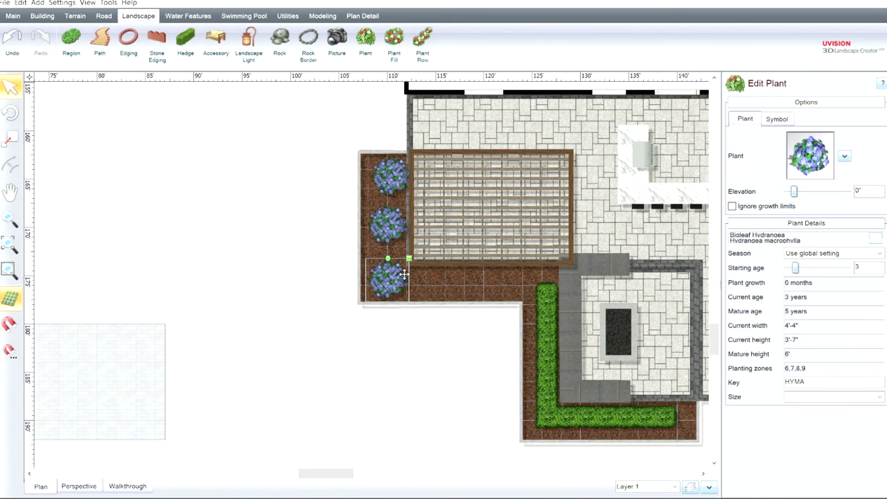
click(383, 219)
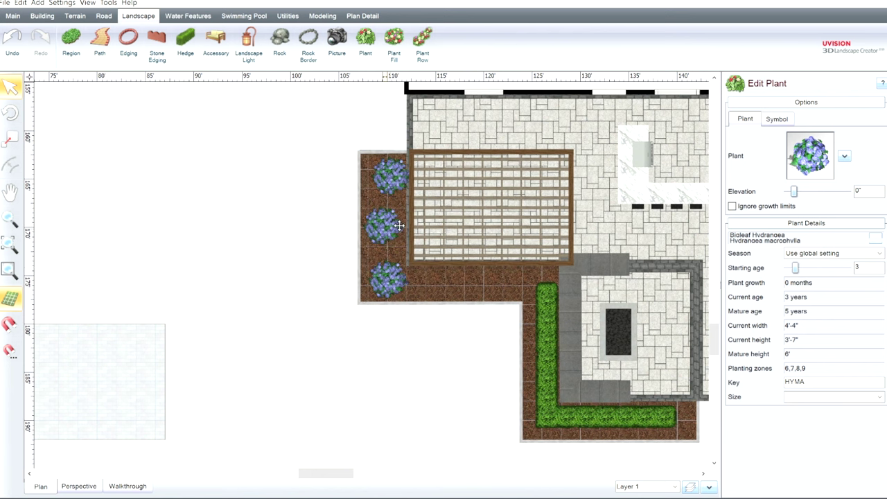
click(389, 174)
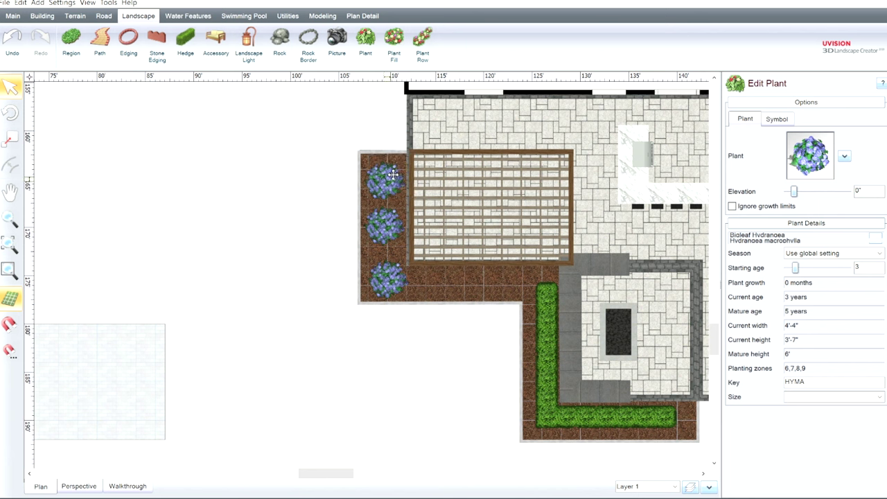
drag(398, 272, 393, 267)
Draw a 10-plant row winding around and between the three hydrangeas in the pergola's end bed
middle_drag(448, 351, 341, 342)
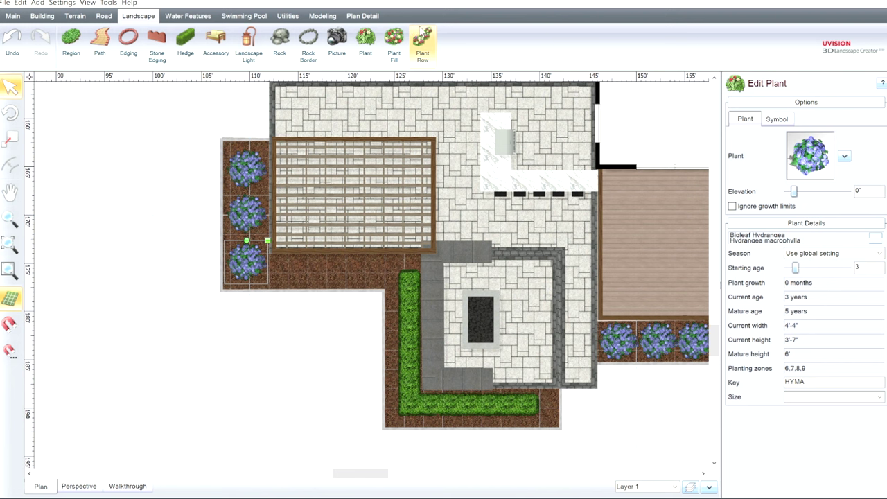
click(423, 41)
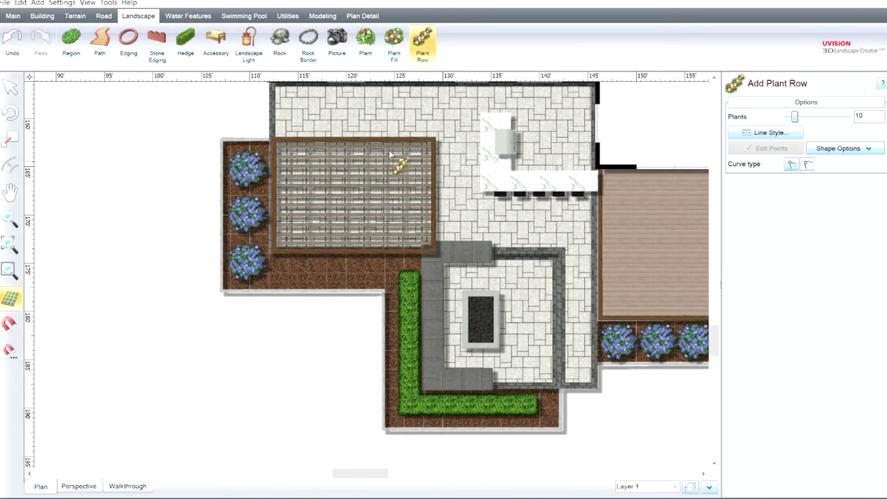
click(227, 149)
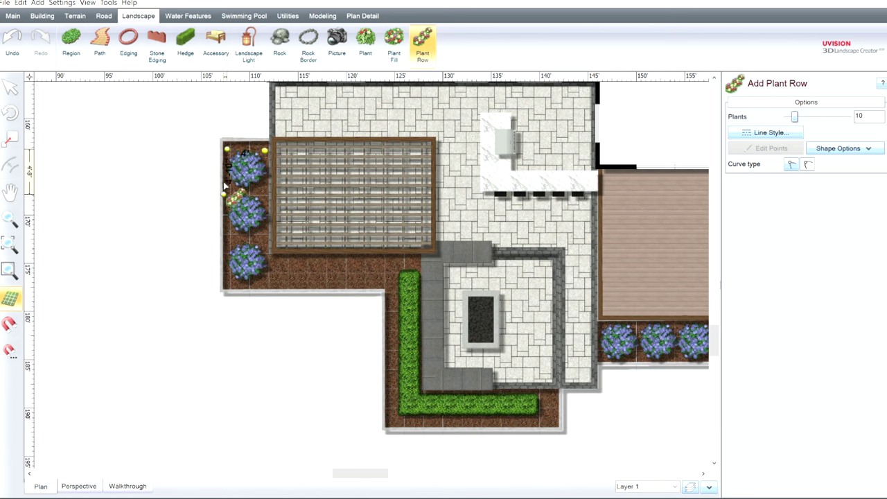
click(263, 184)
click(262, 231)
click(231, 234)
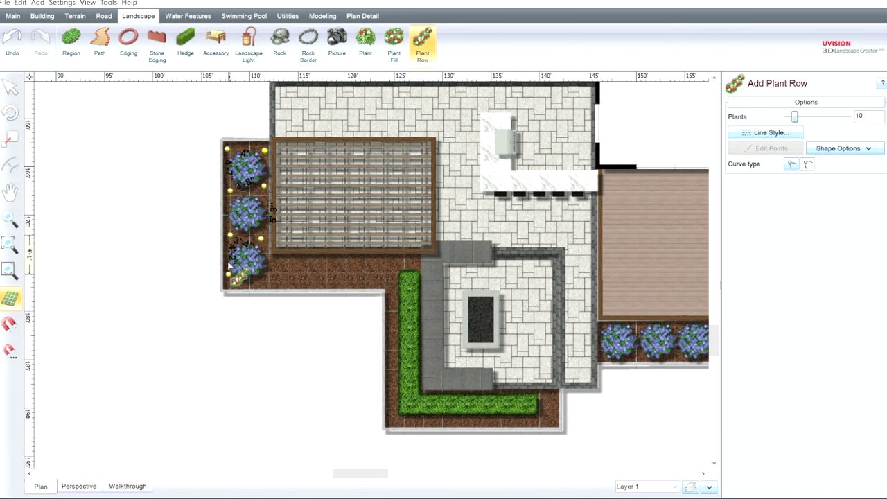
click(232, 282)
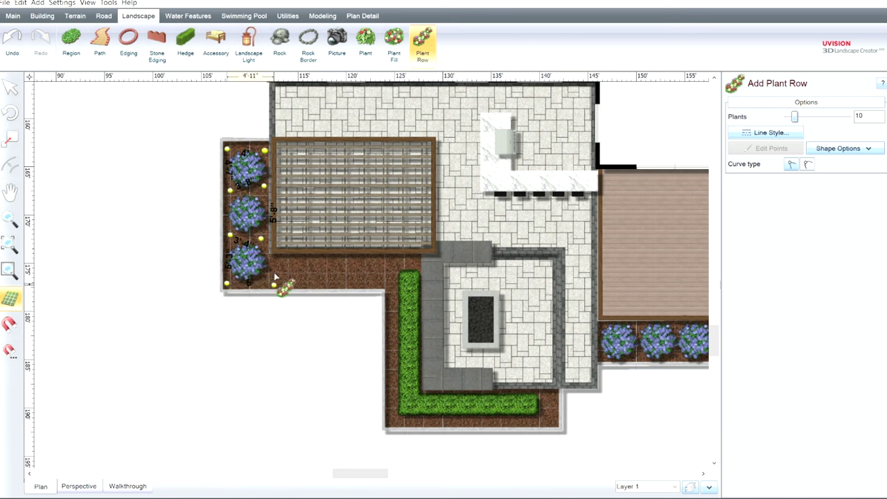
click(267, 283)
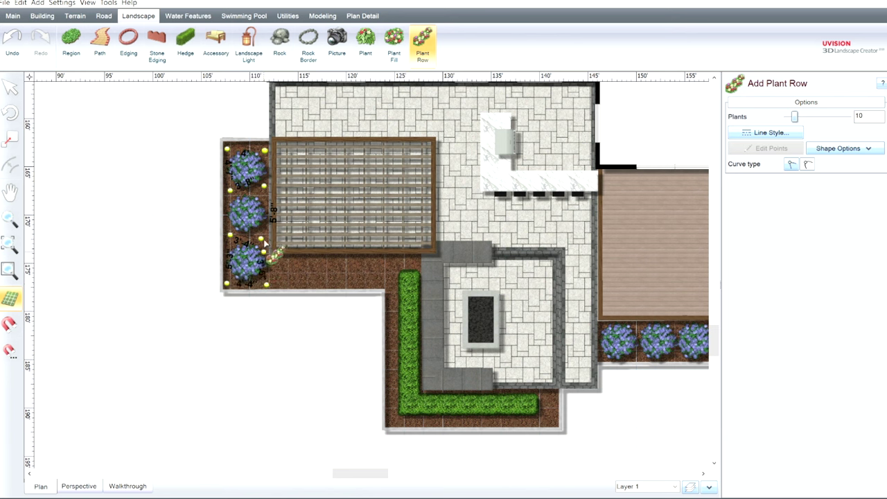
double_click(265, 242)
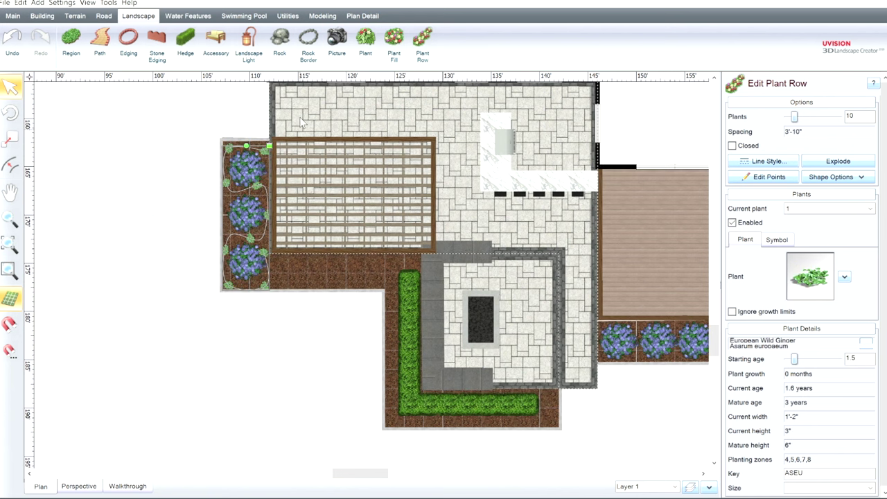
Set the European Wild Ginger row to 30 plants with a starting age of 2.6
scroll(291, 337, up, 2)
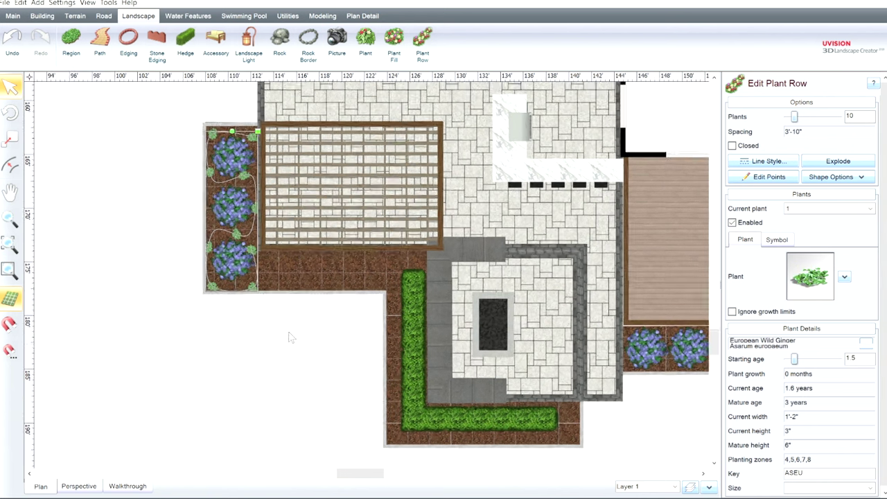
middle_drag(291, 287, 372, 333)
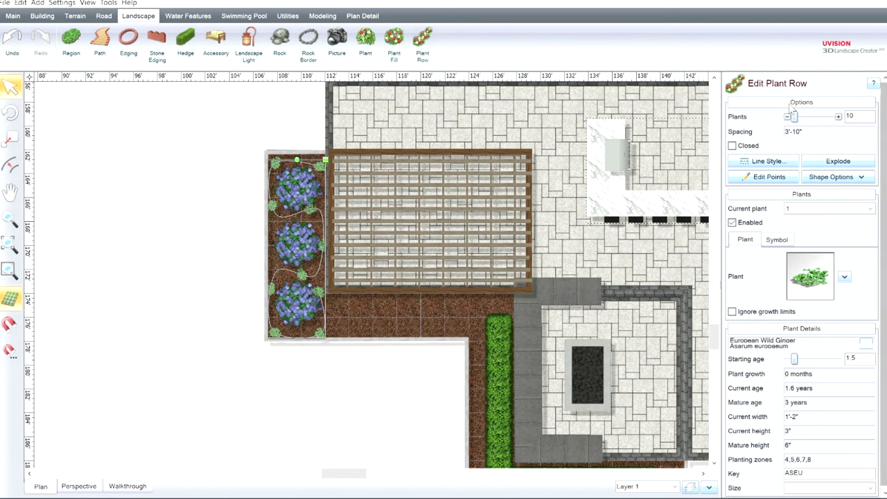
click(838, 115)
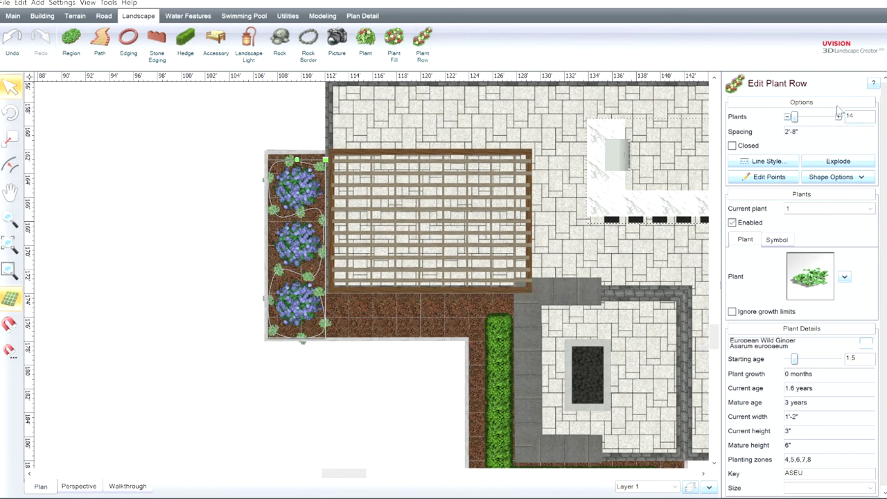
click(839, 115)
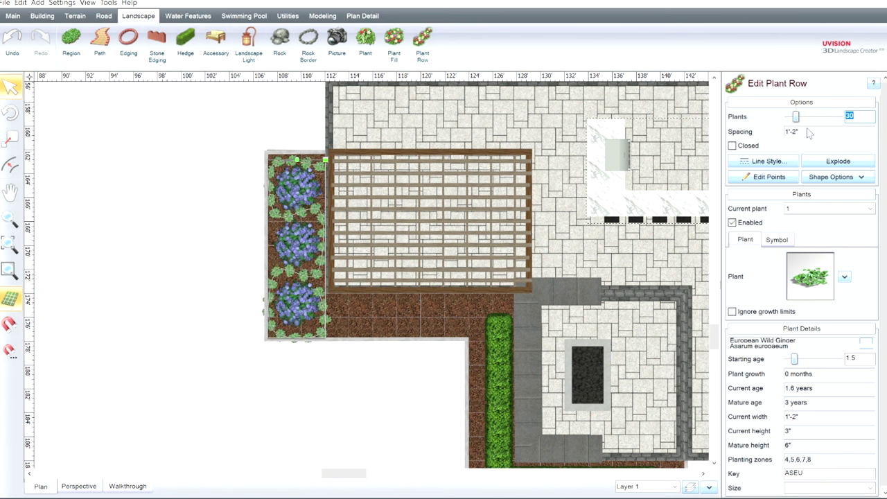
click(839, 356)
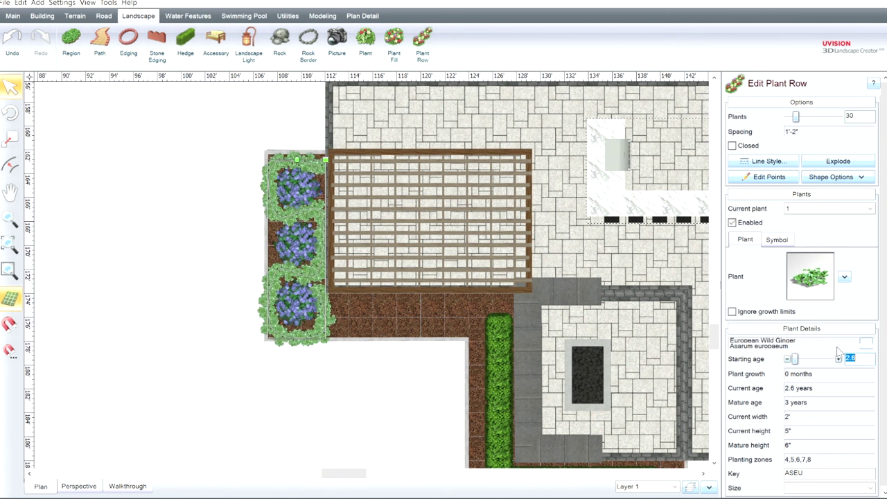
In perspective view, pull the plant row's segment at the bed's outer corner inward, away from the edging
middle_drag(330, 245, 324, 190)
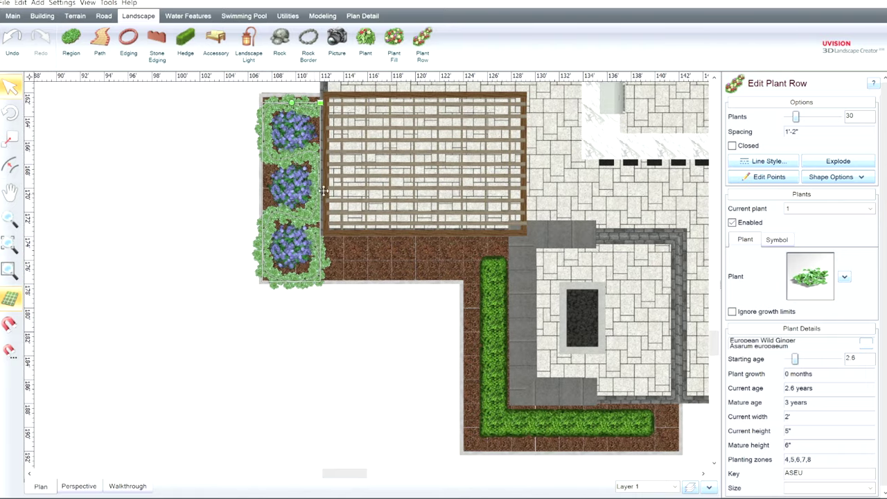
click(94, 484)
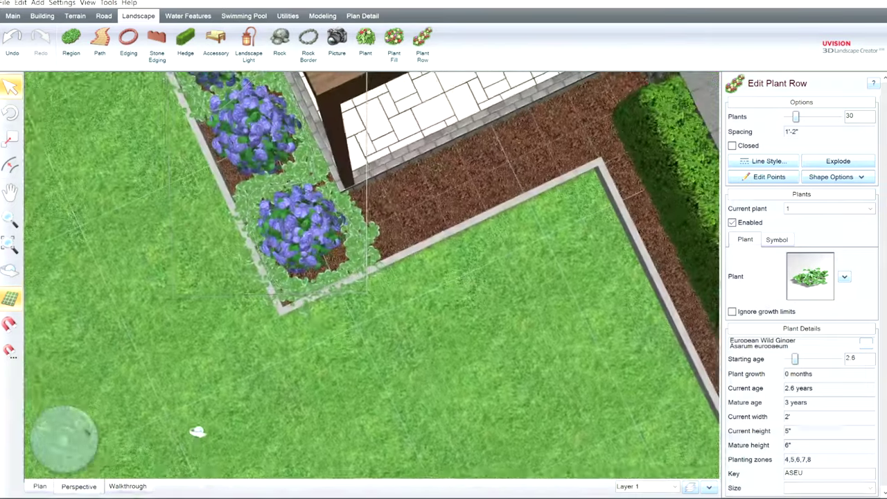
right_drag(199, 431, 202, 439)
click(327, 316)
middle_drag(391, 342, 489, 293)
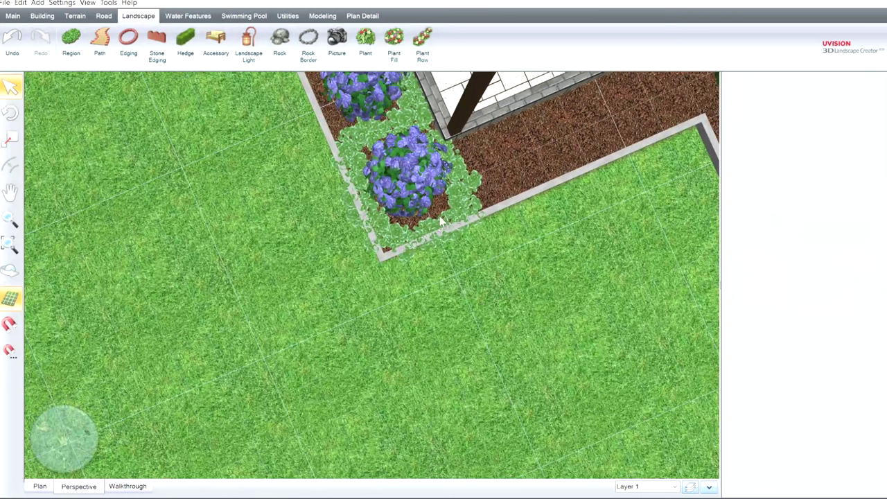
click(450, 217)
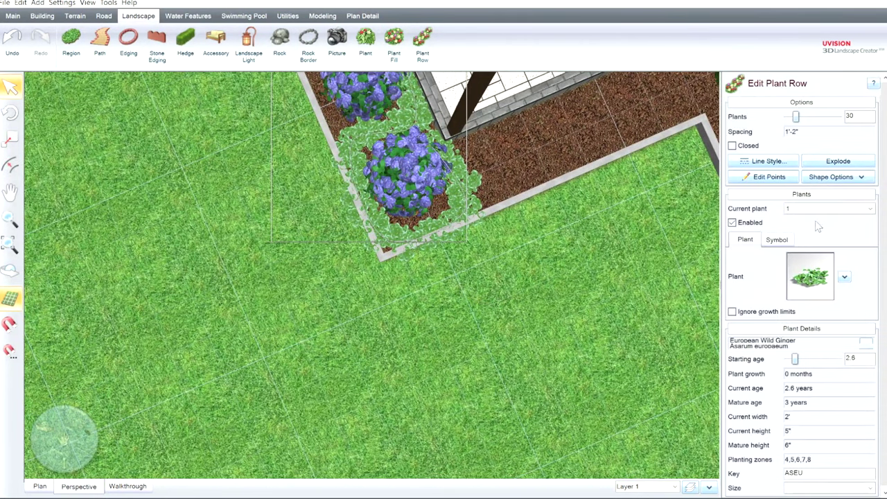
click(771, 177)
click(464, 210)
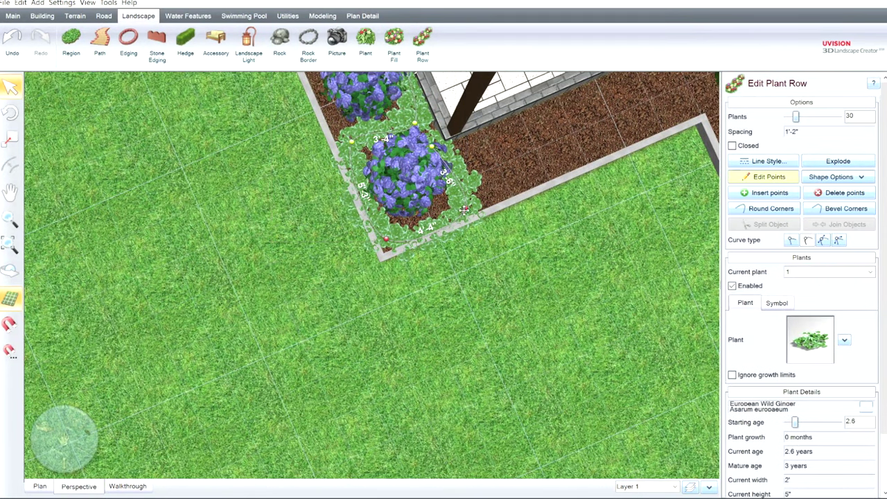
drag(464, 210, 460, 200)
Add a 10-plant row about 4'-11" long along the bed's outer edge, beside the middle hydrangea
right_drag(460, 199, 574, 169)
scroll(514, 218, down, 3)
middle_drag(501, 199, 519, 281)
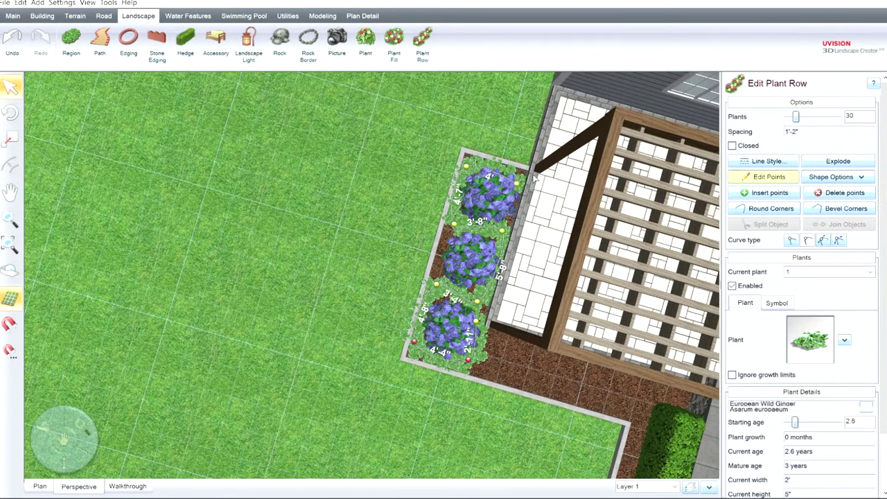
click(422, 43)
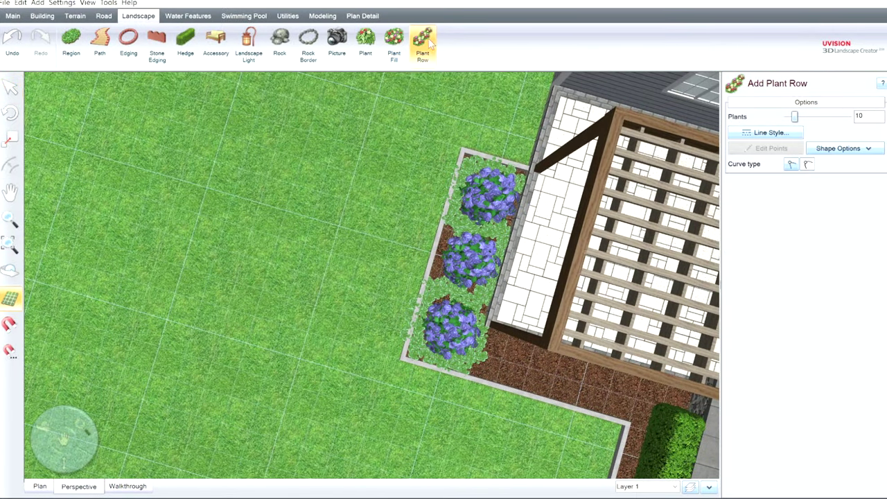
click(454, 219)
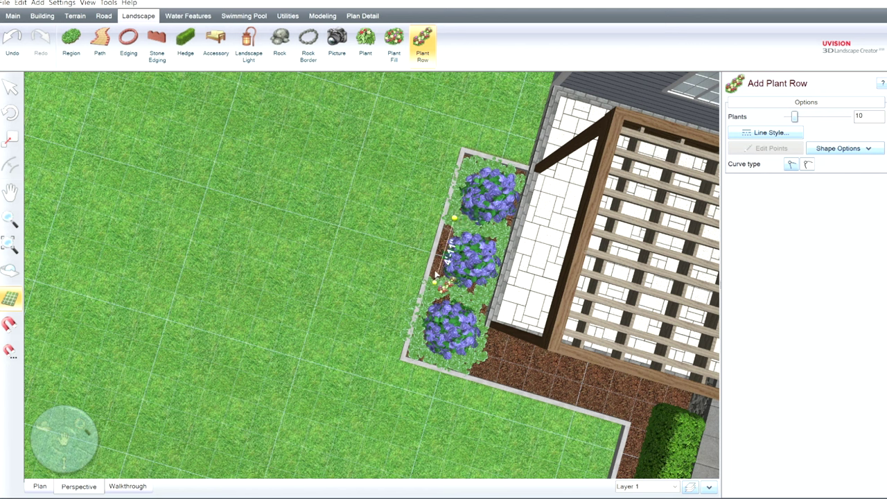
double_click(436, 279)
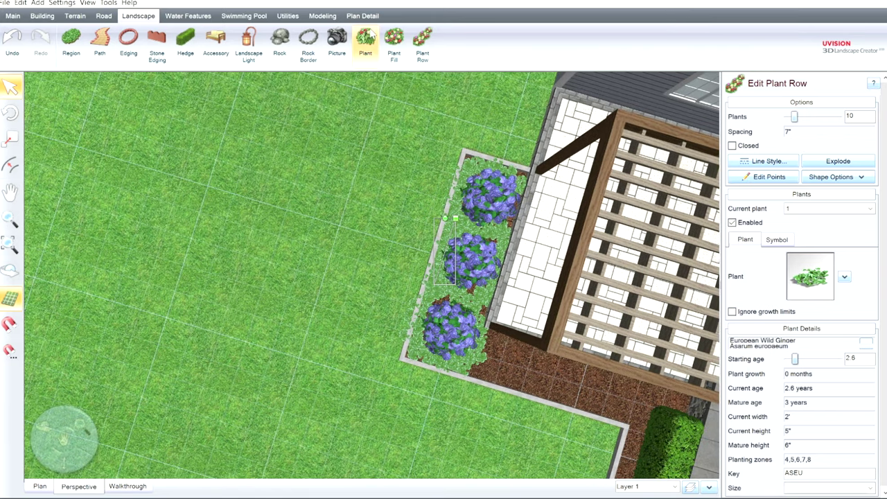
Add a 10-plant European Wild Ginger row about 10'-11" long along the bed's patio-side edge, with a starting age of 2.6
click(393, 38)
click(422, 40)
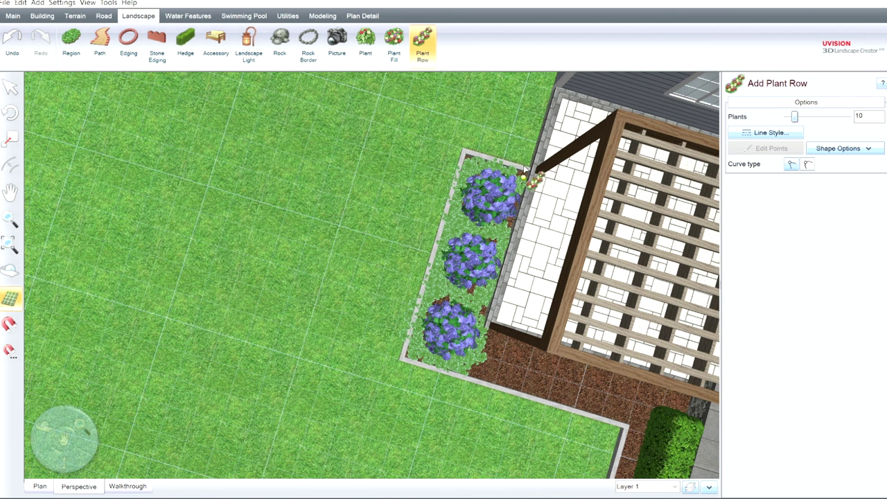
click(523, 174)
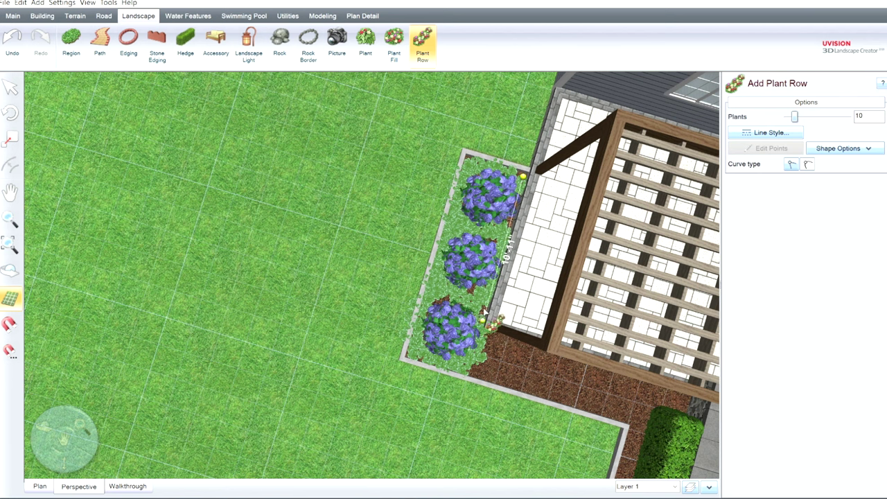
double_click(485, 316)
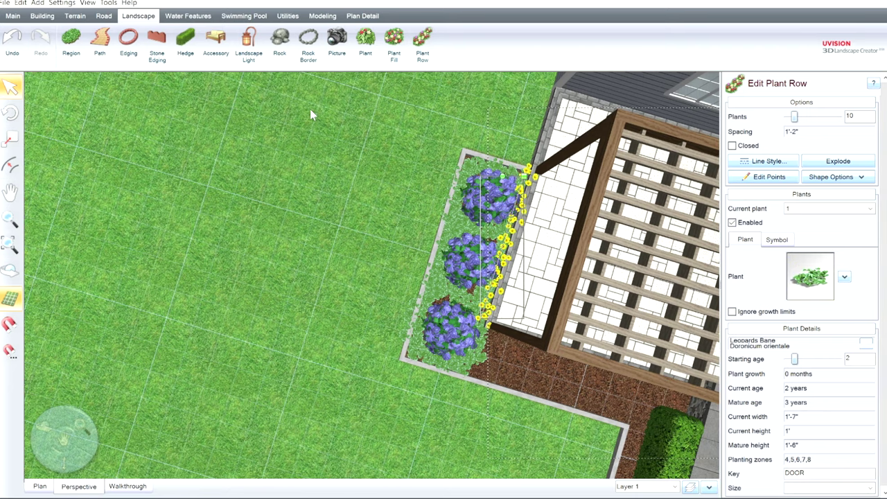
right_drag(309, 109, 494, 162)
middle_drag(409, 310, 551, 336)
right_drag(498, 357, 506, 377)
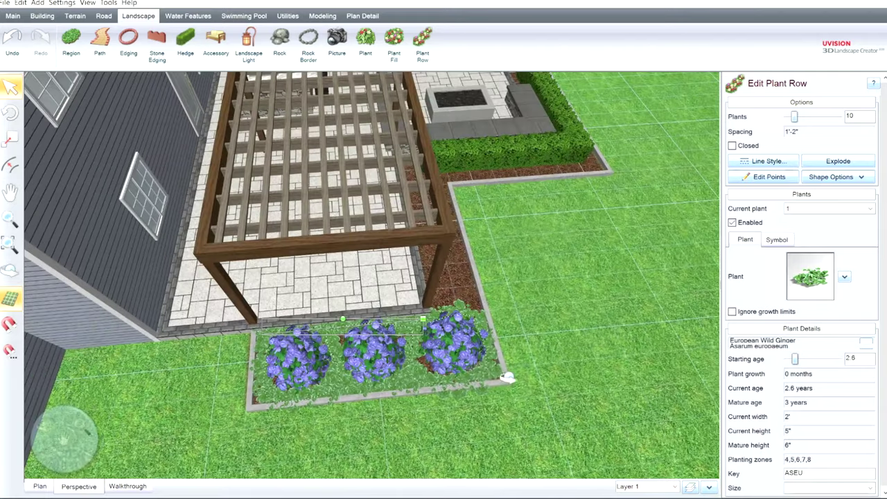
Set the starting age of all three hydrangeas in the pergola's end bed to 3.5
click(454, 331)
shift+click(368, 339)
shift+click(313, 348)
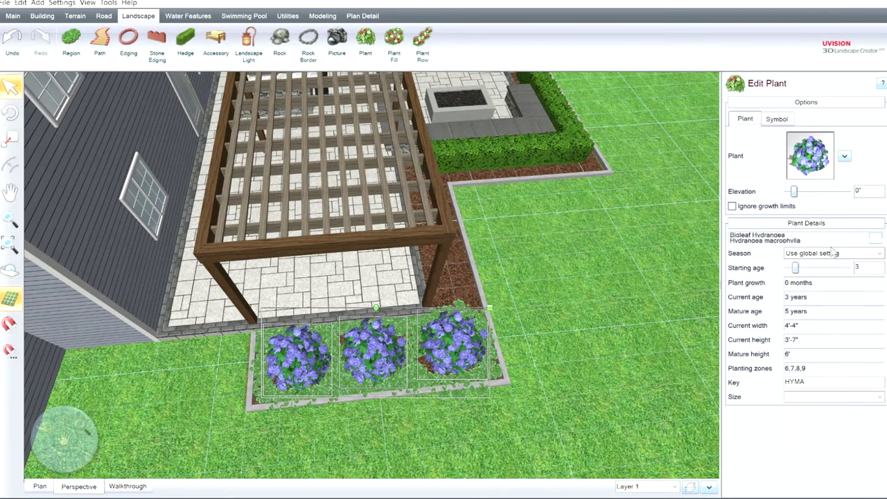
click(848, 267)
right_drag(575, 319, 550, 295)
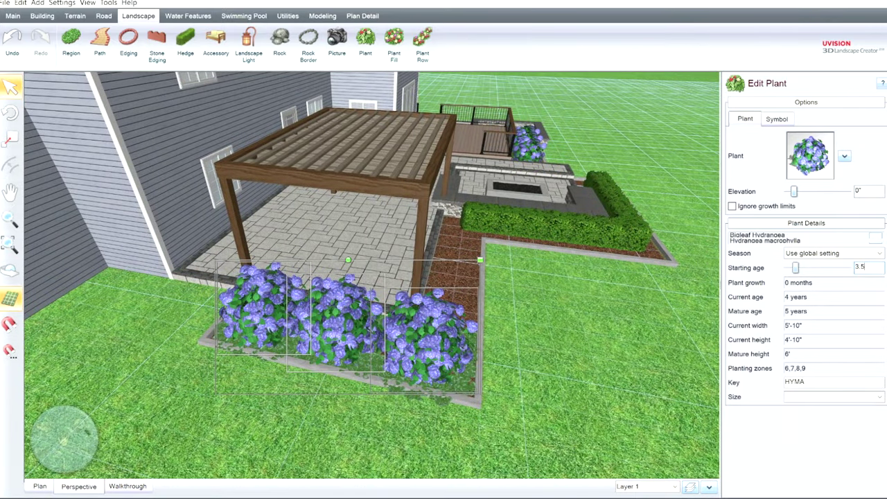
key(Return)
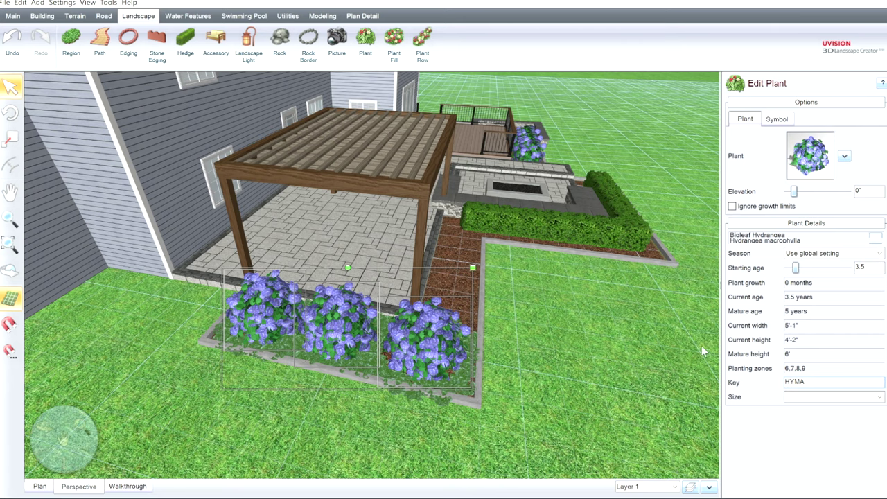
click(646, 376)
In plan view, draw a 10-plant Impatiens row around the hedge's outer side, with legs about 2'-8", 16'-7" and 16'-4" and starting age 3.5
right_drag(646, 376, 418, 267)
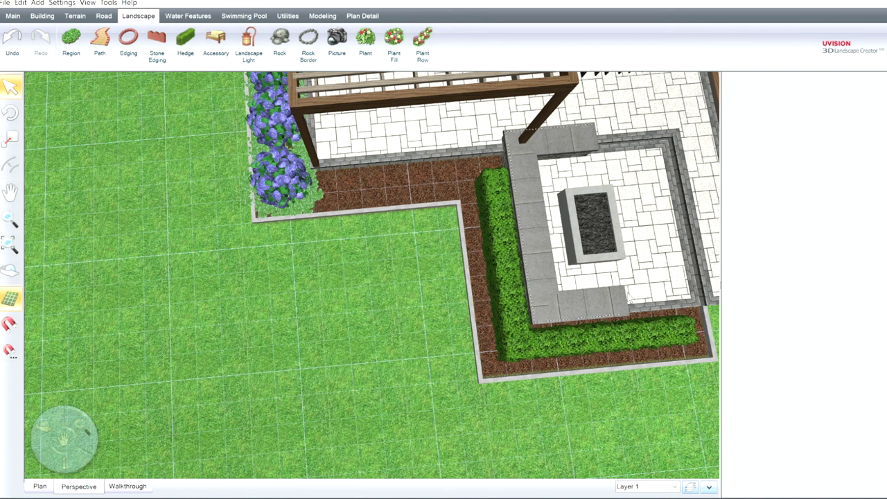
click(421, 33)
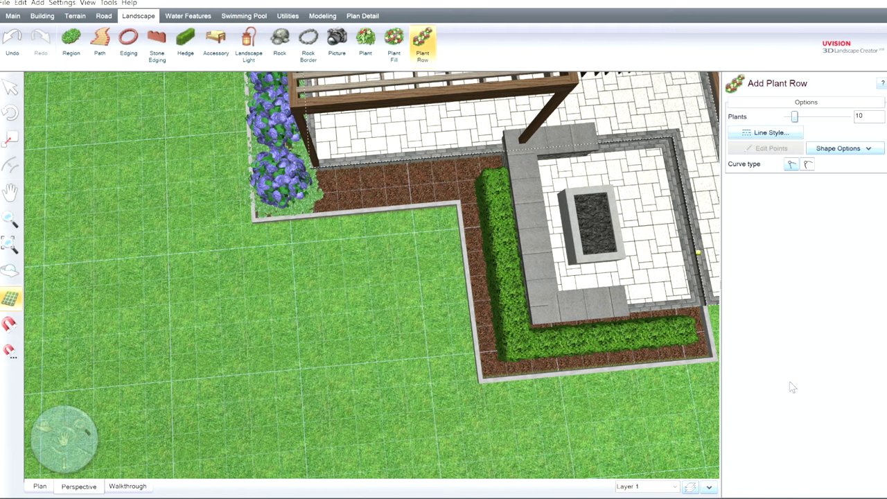
click(43, 485)
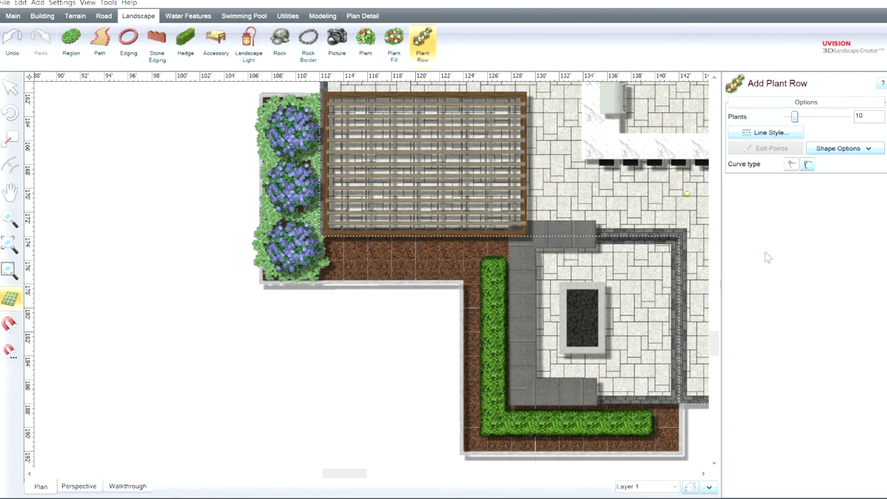
click(502, 247)
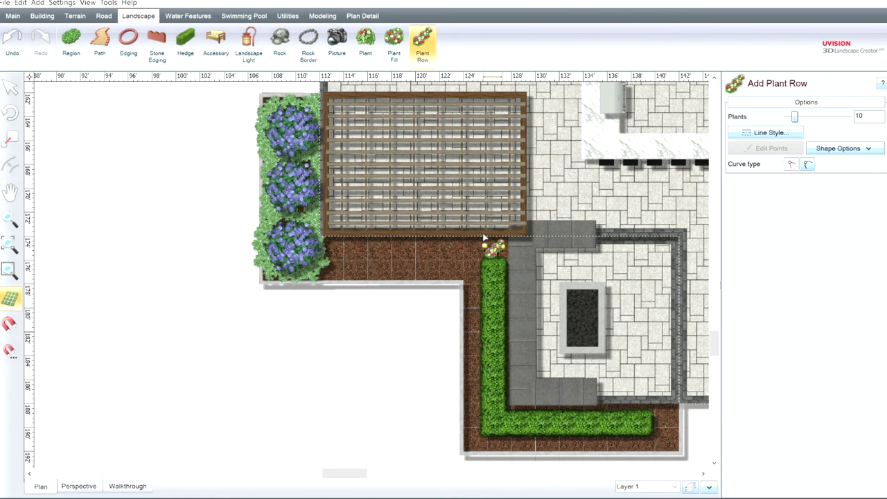
click(470, 246)
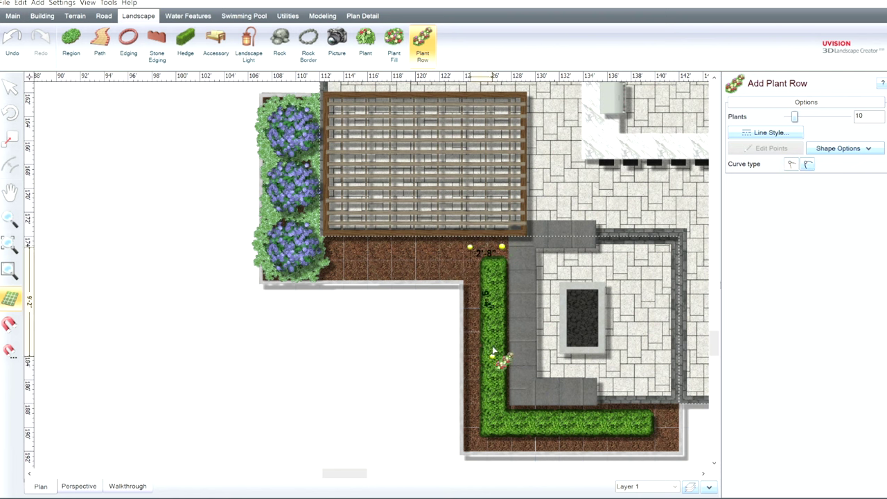
click(472, 445)
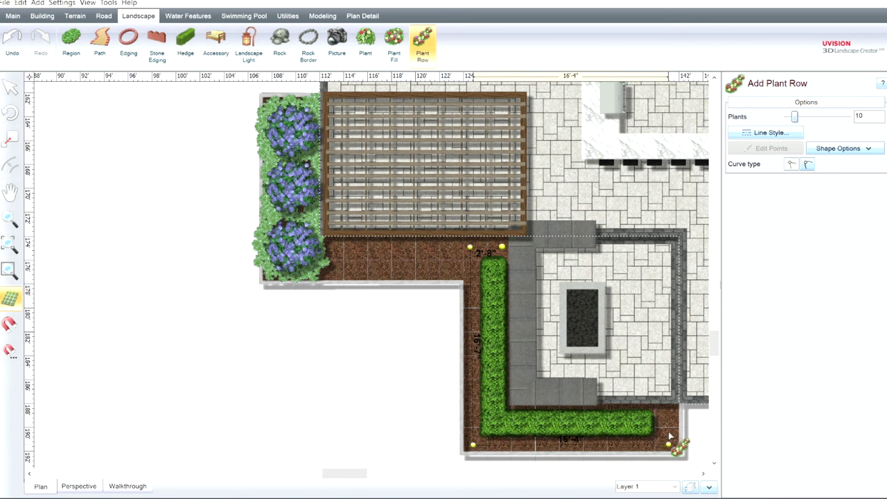
double_click(670, 412)
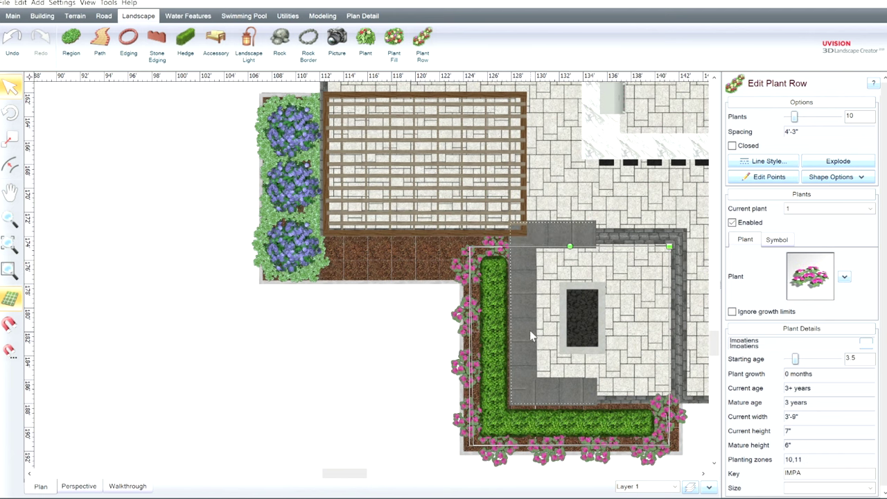
middle_drag(530, 325, 575, 253)
click(68, 486)
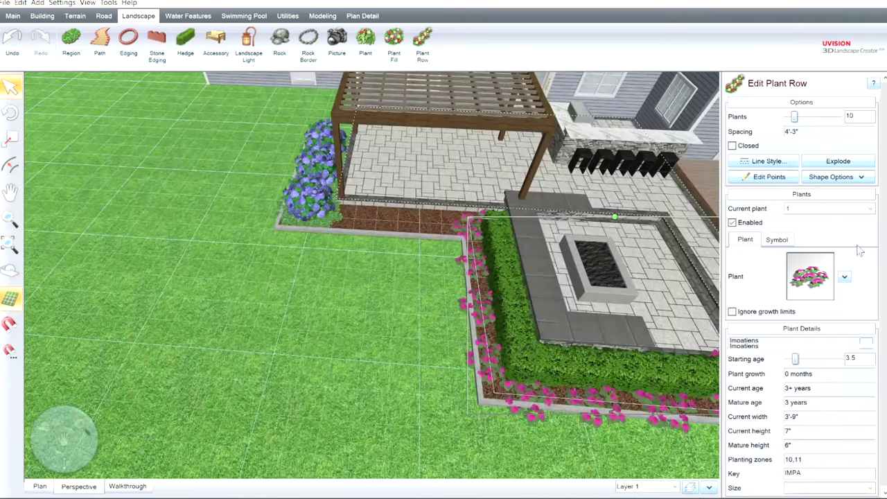
Set the row around the hedge to 15 plants and change its plant to Geranium - Meadow Cranesbill with a starting age of 3.4
click(839, 114)
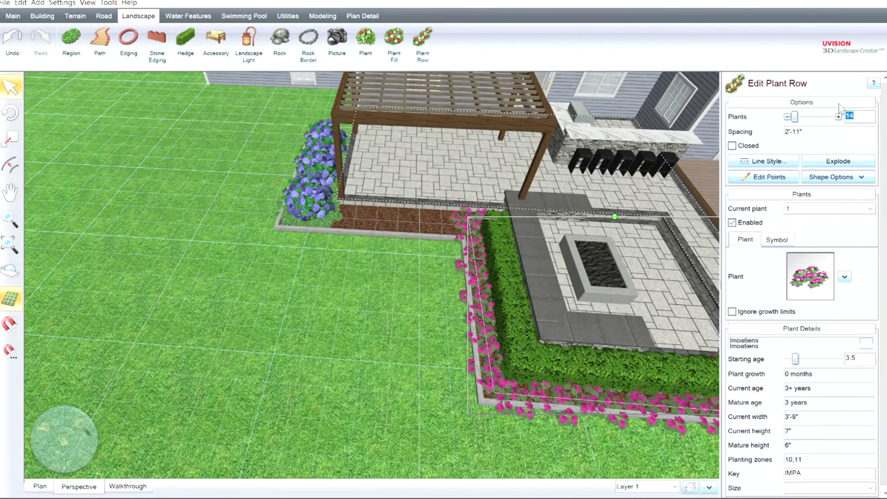
click(839, 114)
middle_drag(594, 434, 635, 452)
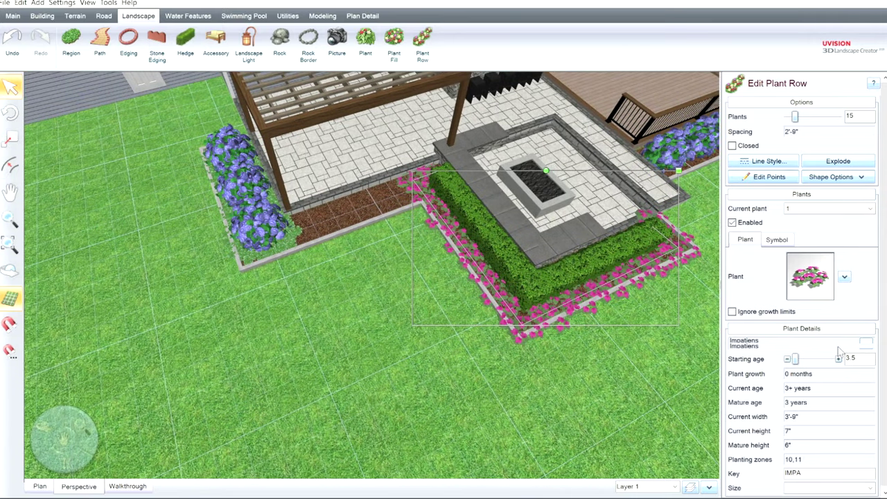
click(838, 359)
click(788, 357)
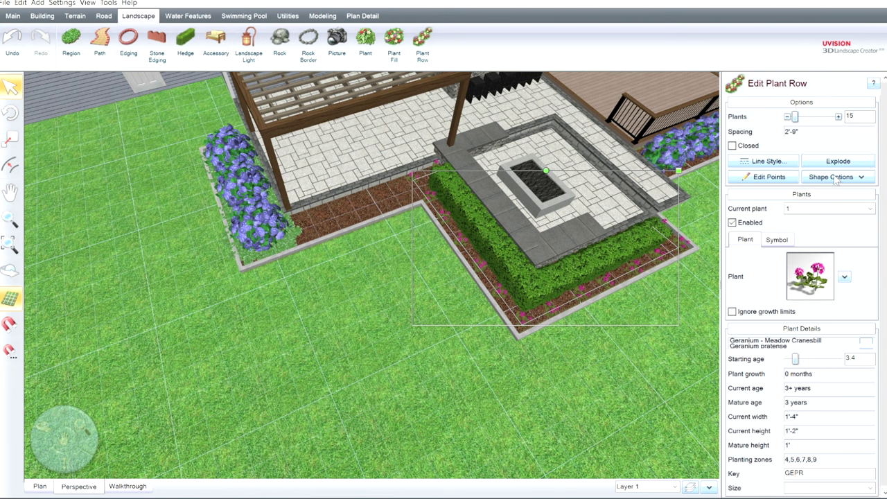
Set the geranium row around the hedge to 28 plants with a starting age of 5.4
click(839, 116)
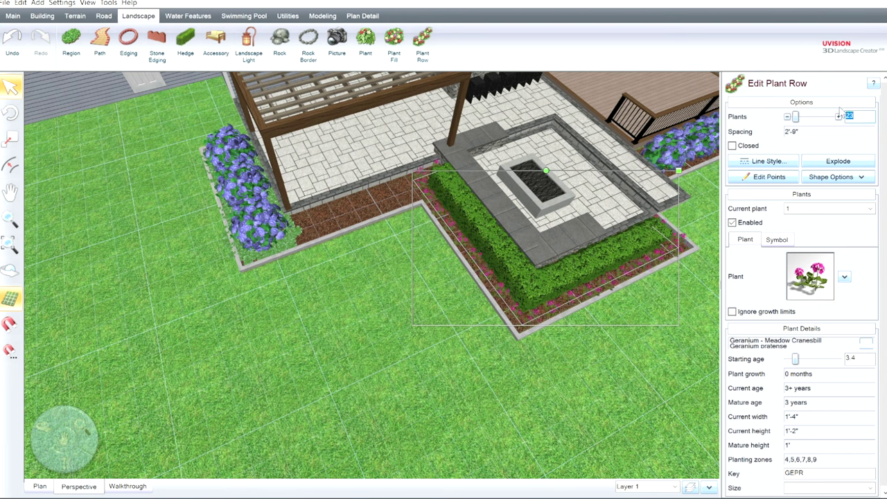
click(844, 352)
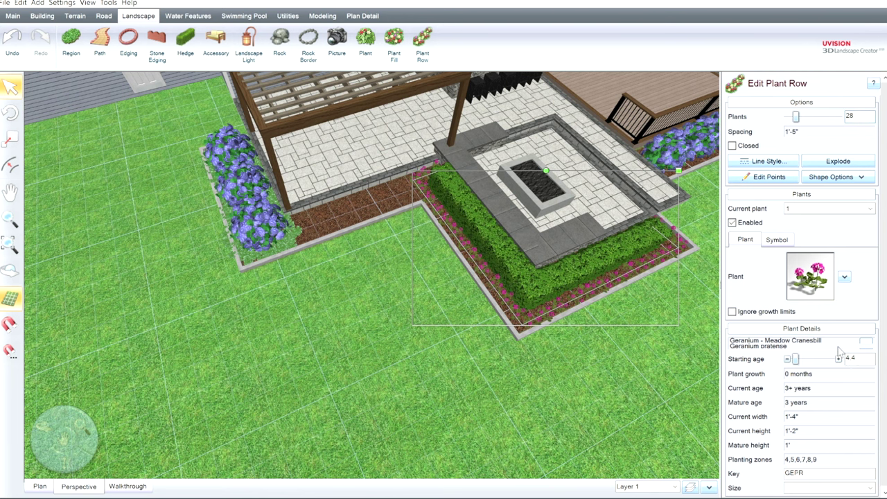
click(844, 352)
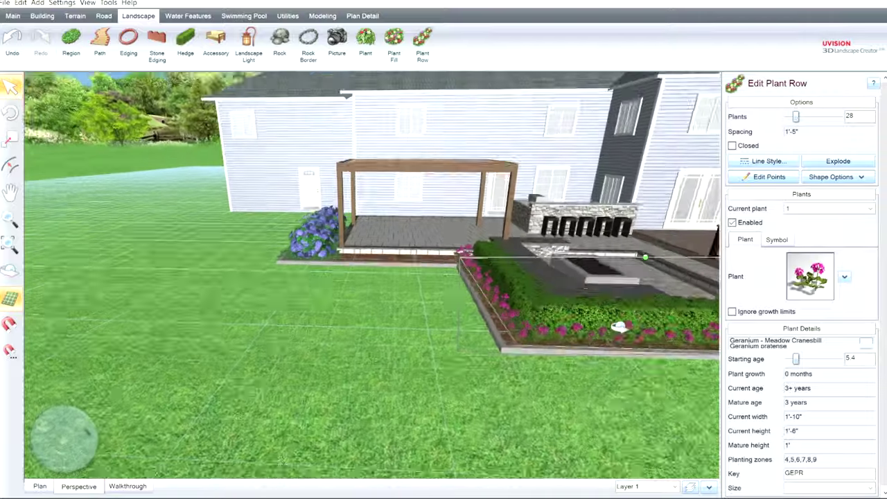
Examine the geranium row, the hedge and the mulched bed along the pergola from several angles with nothing selected
middle_drag(620, 327, 565, 346)
click(606, 360)
middle_drag(611, 369, 482, 243)
right_drag(519, 357, 589, 343)
drag(589, 342, 633, 357)
middle_drag(451, 262, 644, 311)
mouse_move(530, 296)
right_down()
mouse_move(553, 315)
mouse_move(535, 291)
right_up()
middle_drag(488, 235, 520, 367)
drag(522, 373, 498, 361)
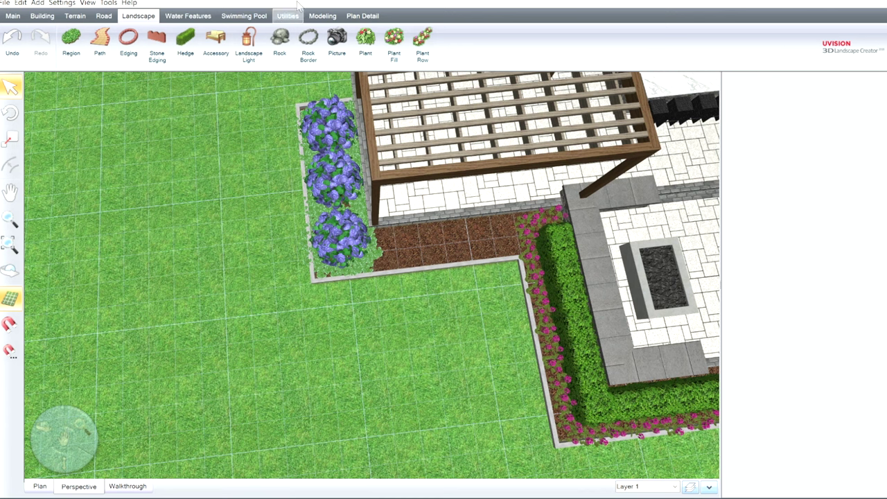
With snapping enabled, place a box 3' wide and 2' long on the lawn near the hydrangea bed
click(322, 16)
click(72, 41)
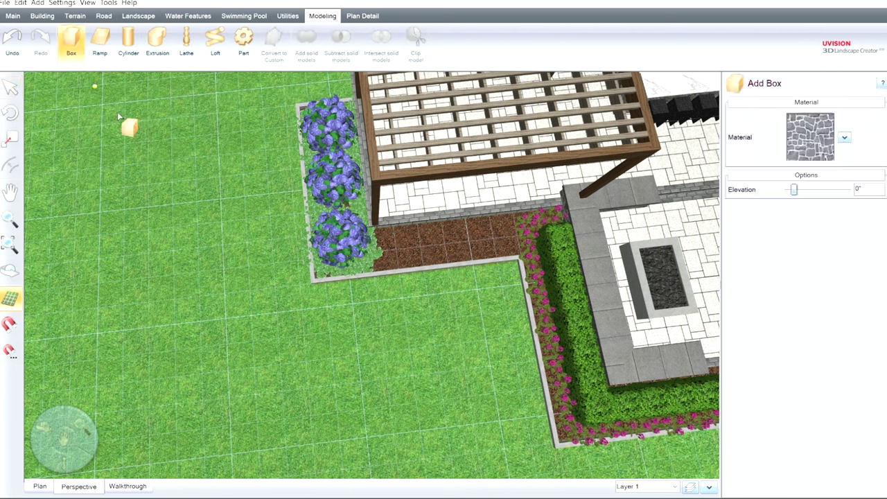
click(10, 325)
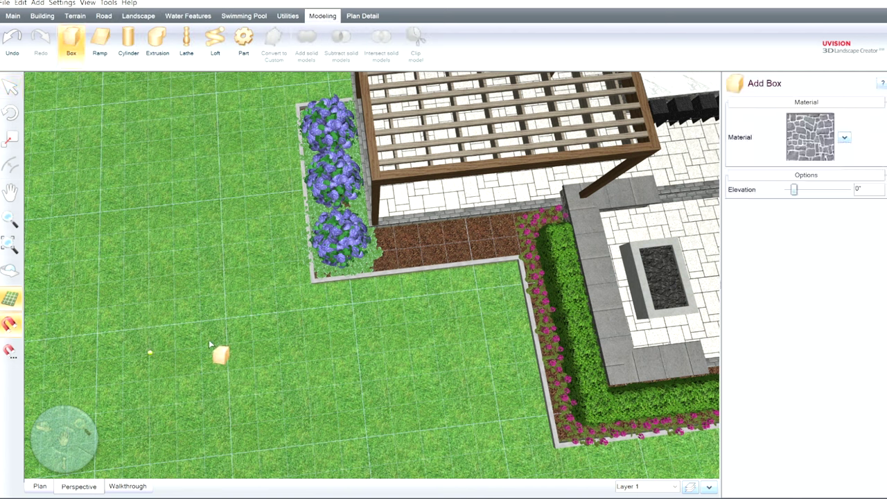
click(234, 310)
click(274, 334)
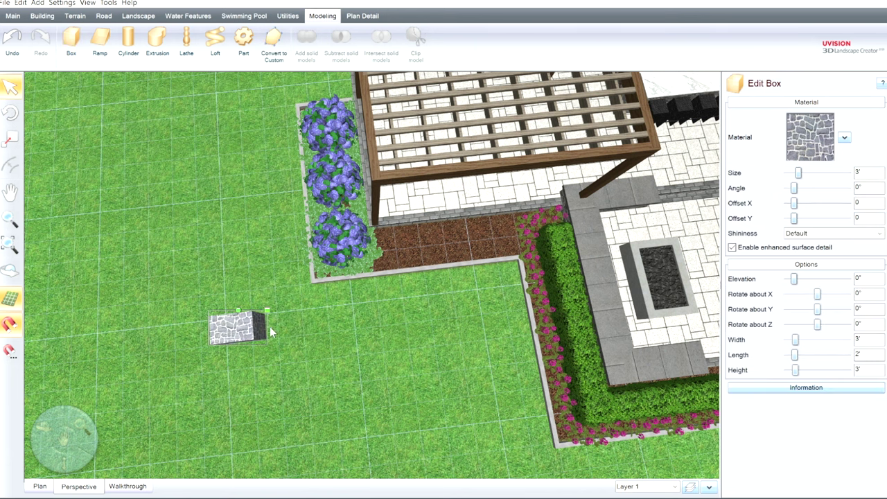
Reduce the box's height to 1" and change its material to a smooth grey stone
middle_drag(329, 364, 362, 301)
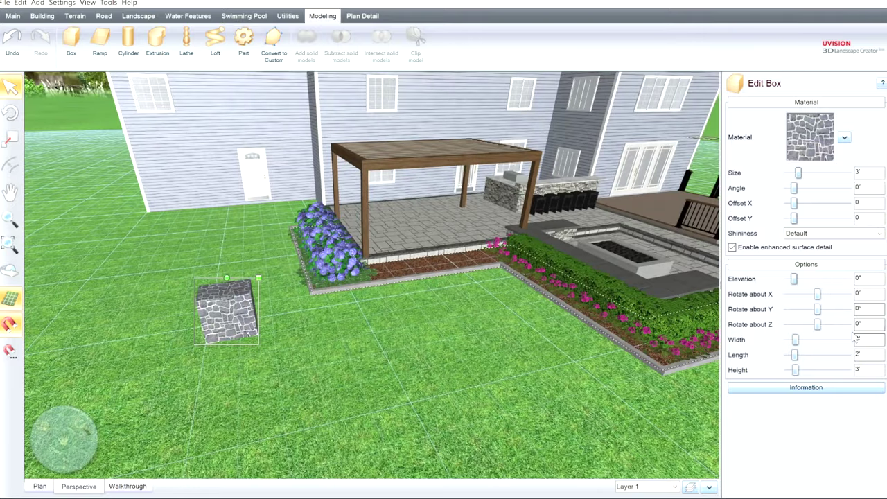
drag(798, 369, 797, 360)
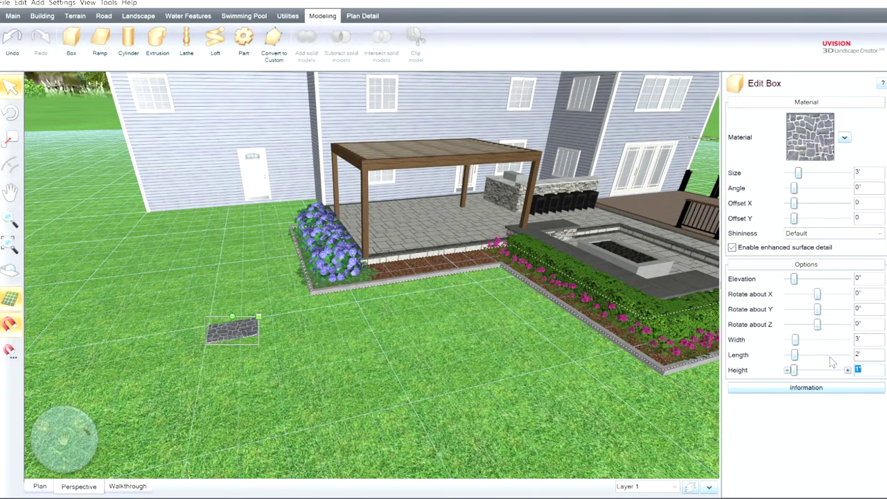
middle_drag(392, 397, 386, 416)
right_drag(385, 415, 478, 339)
right_drag(399, 340, 396, 362)
click(806, 115)
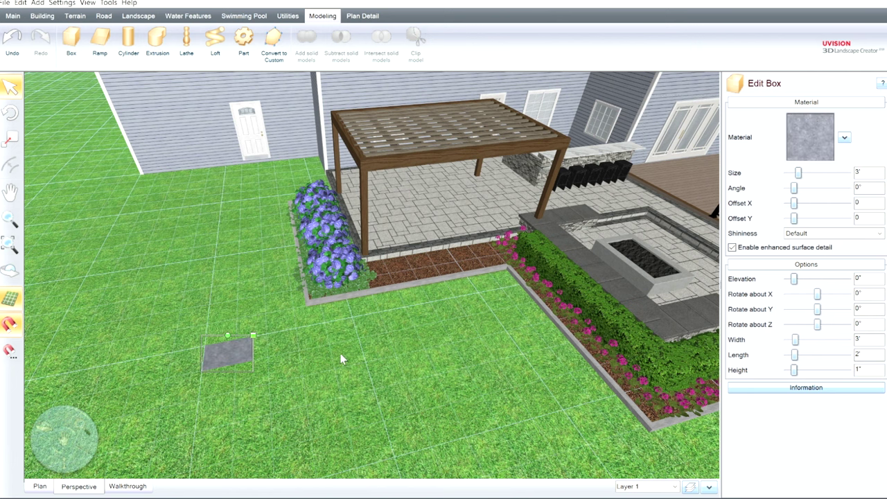
Move the grey slab from the lawn into the mulched bed beside the nearest hydrangea
middle_drag(341, 355, 339, 370)
drag(240, 356, 406, 262)
middle_drag(463, 305, 402, 338)
In plan view with snapping off, rotate the slab -90° about Y and position it across the mulch bed beside the hydrangea
click(39, 483)
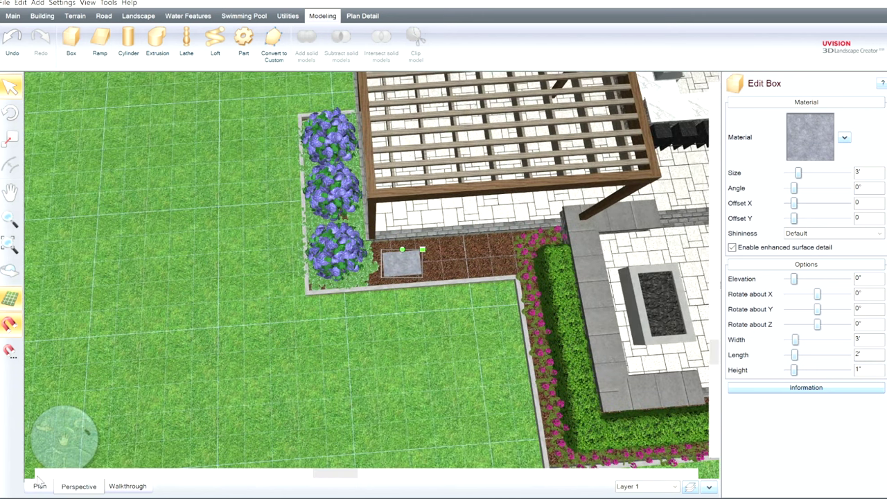
click(40, 486)
scroll(442, 283, up, 5)
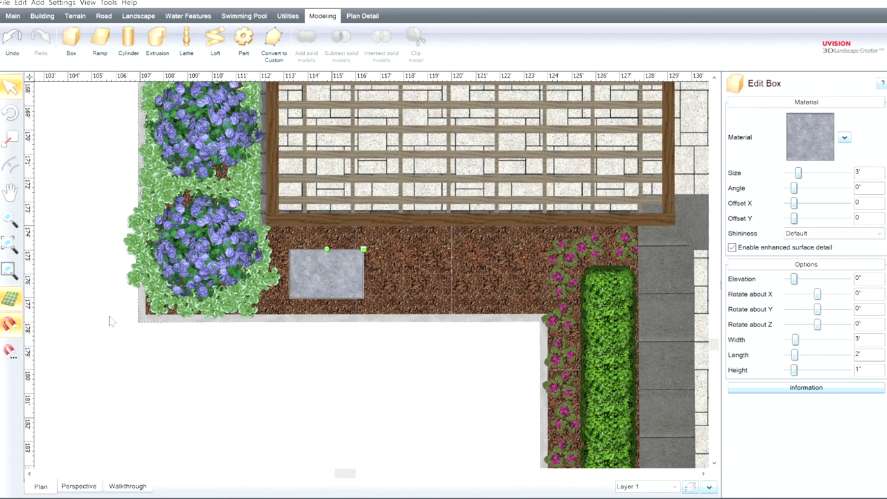
drag(344, 280, 344, 273)
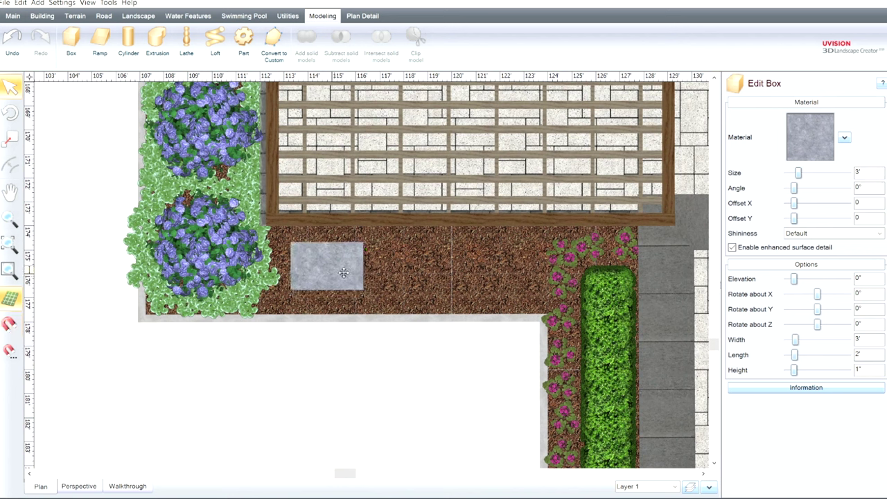
drag(330, 239, 315, 258)
click(348, 339)
scroll(430, 332, down, 3)
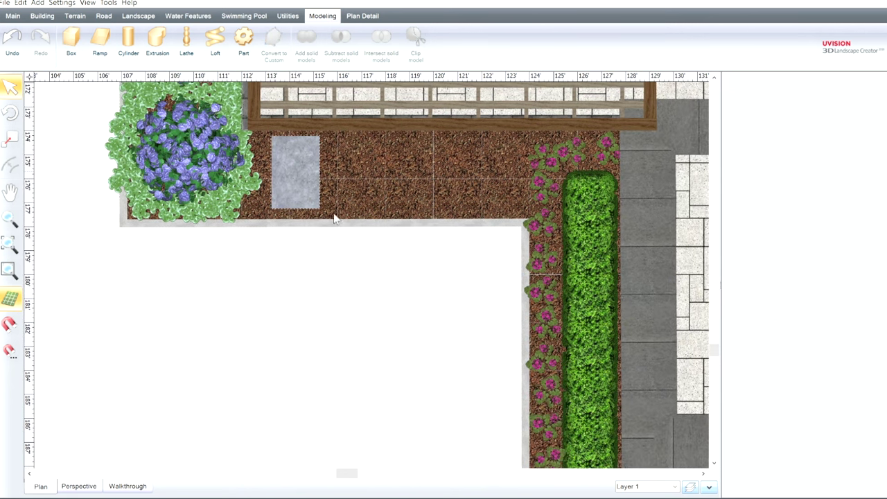
click(295, 158)
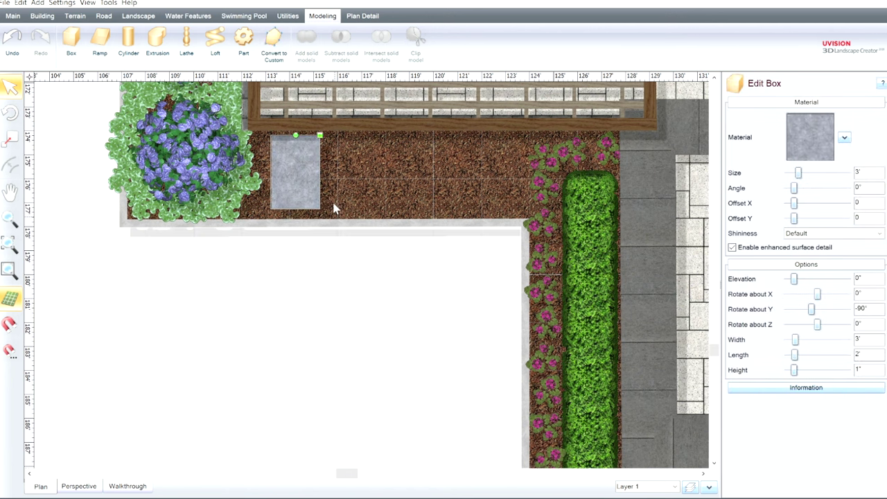
key(ctrl+v)
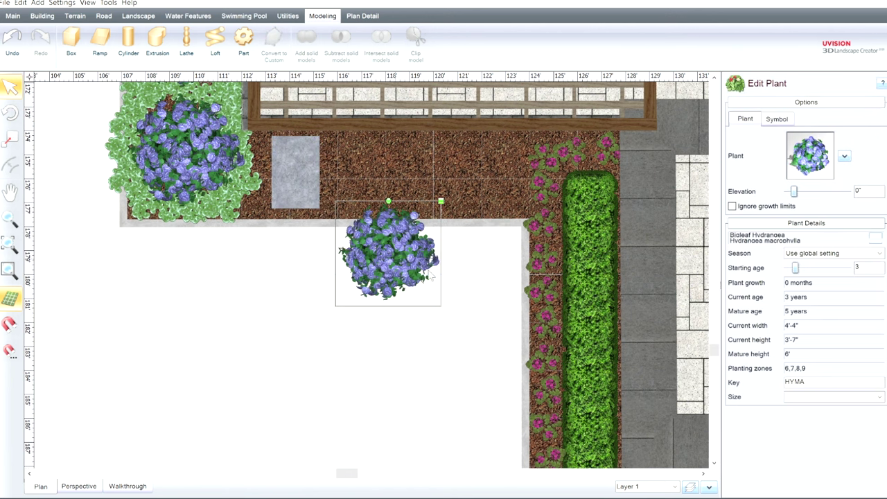
key(Delete)
Copy the grey slab four times along the mulch bed beside the pergola to form an evenly spaced row of five
click(289, 175)
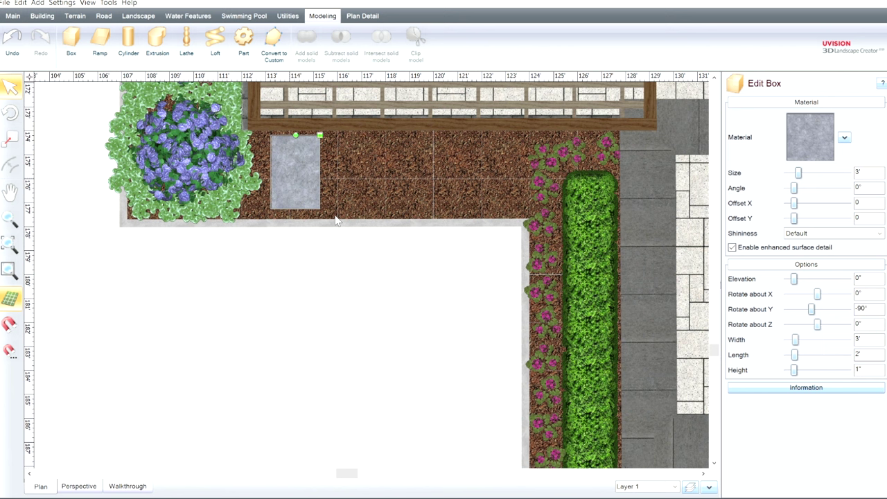
mouse_move(307, 174)
ctrl+mouse_down()
mouse_move(364, 180)
mouse_move(354, 166)
mouse_move(420, 177)
ctrl+mouse_up()
ctrl+drag(305, 177, 475, 177)
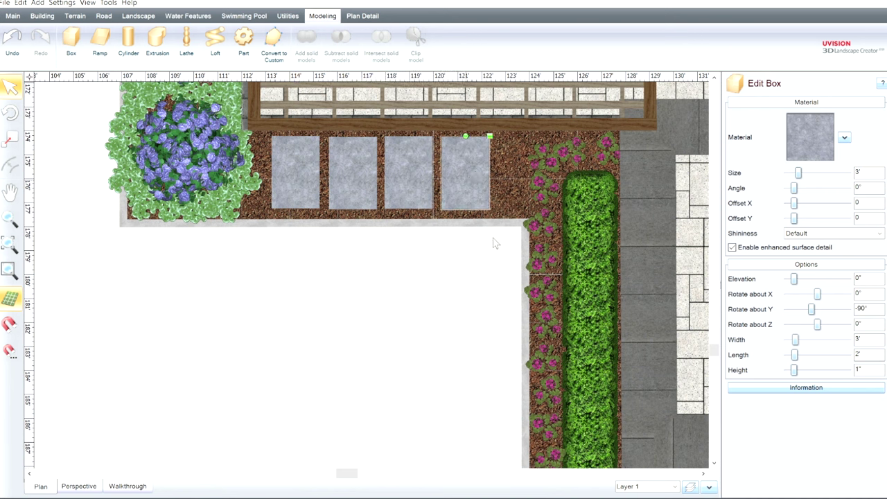
ctrl+drag(310, 184, 535, 183)
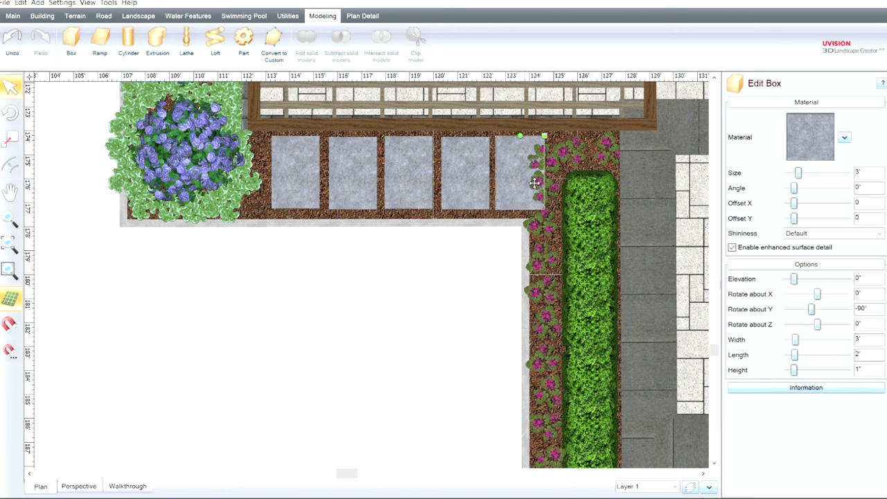
Select all five slabs and shift the row toward the hydrangea bed, clear of the pink border flowers
ctrl+click(480, 170)
ctrl+click(411, 166)
ctrl+click(350, 167)
ctrl+click(306, 172)
drag(373, 174, 359, 176)
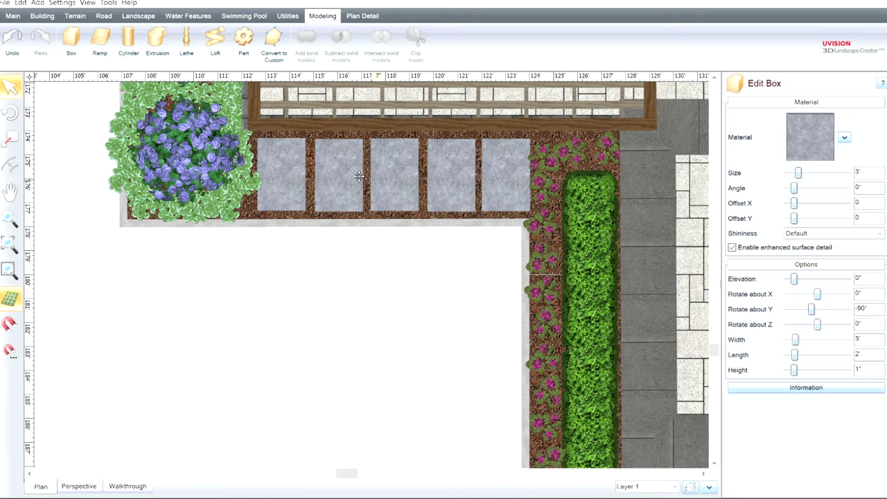
click(388, 278)
In perspective view, copy a hydrangea from the row in front of the deck into the small empty bed at its side
click(78, 486)
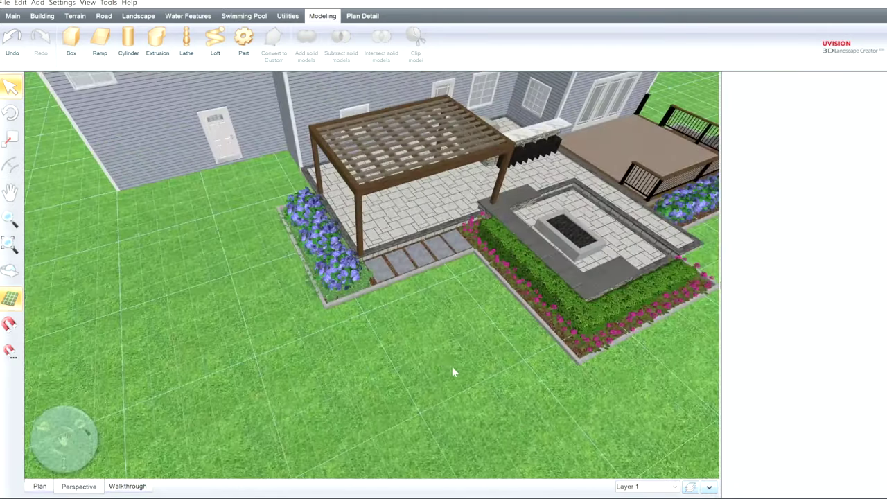
middle_drag(454, 372, 447, 394)
scroll(432, 348, down, 2)
middle_drag(431, 348, 411, 311)
drag(409, 311, 320, 300)
middle_drag(617, 412, 406, 354)
drag(404, 355, 362, 370)
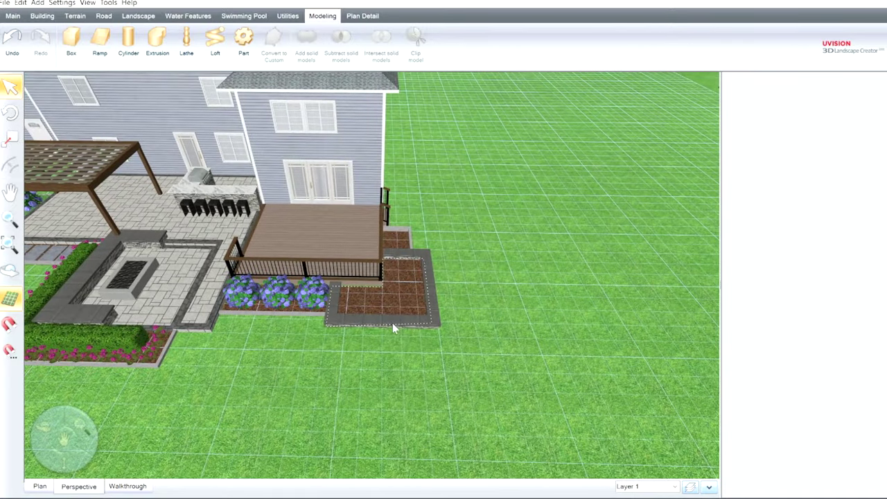
drag(524, 359, 425, 381)
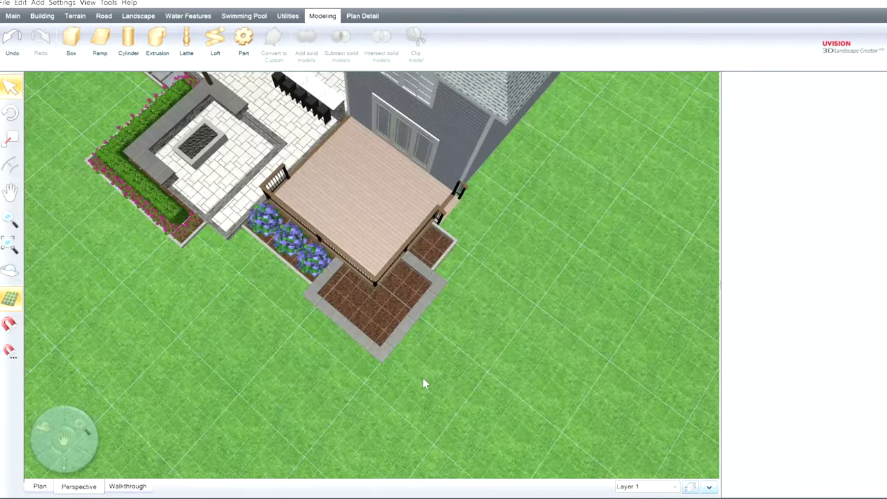
click(315, 250)
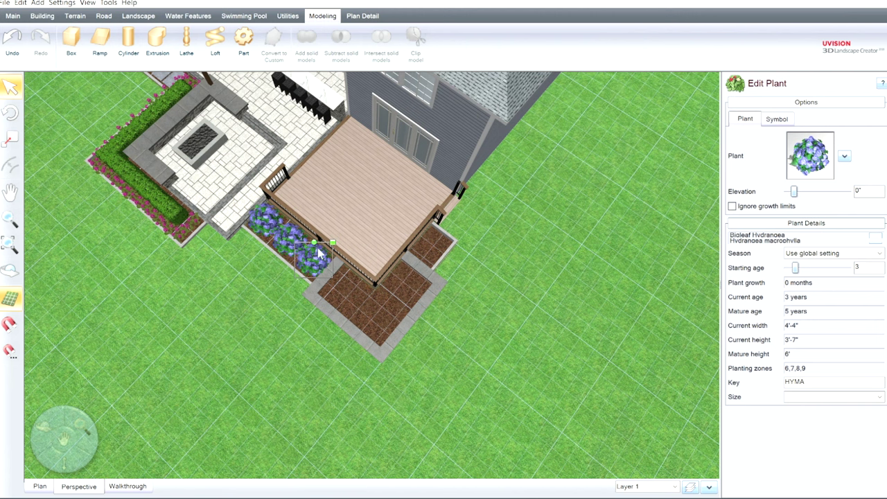
drag(318, 255, 443, 242)
Lower the concrete edging around the small hydrangea bed at the deck's side to 4" high
middle_drag(467, 294, 424, 245)
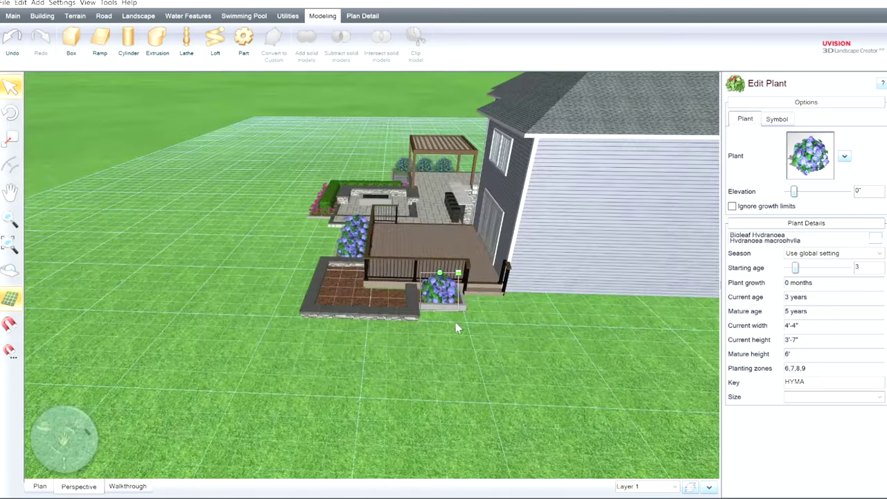
click(453, 306)
click(452, 306)
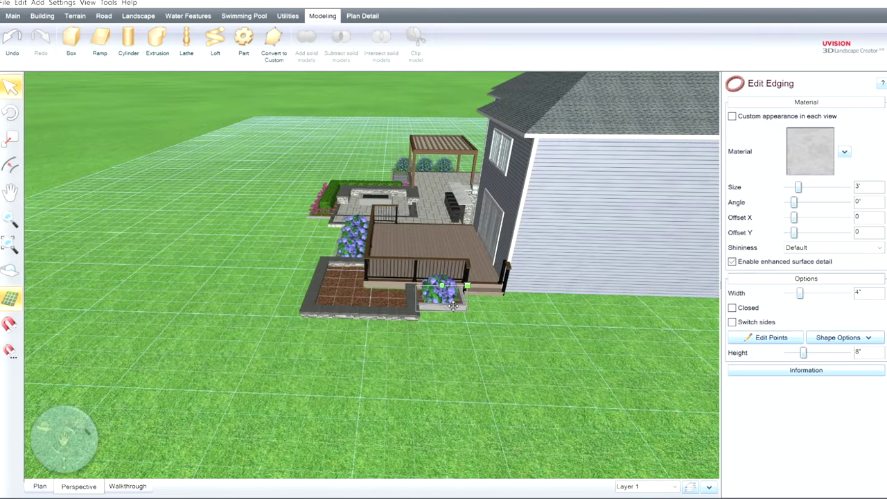
text(5)
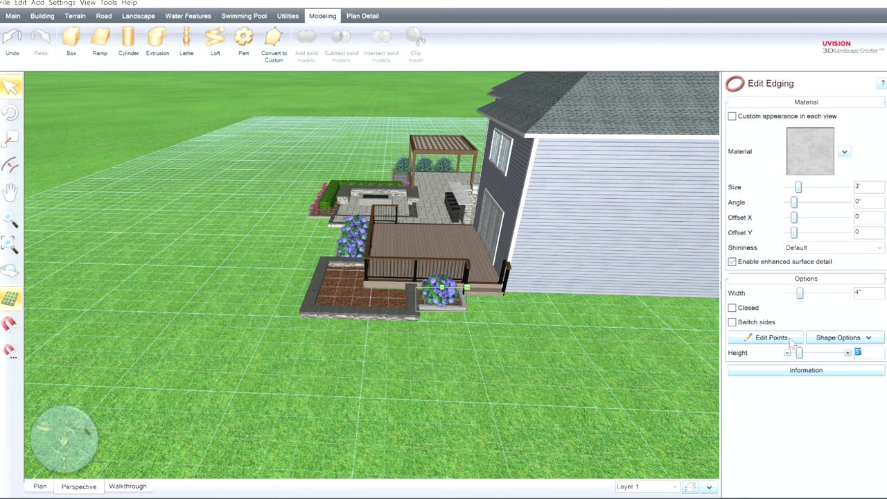
middle_drag(520, 373, 602, 408)
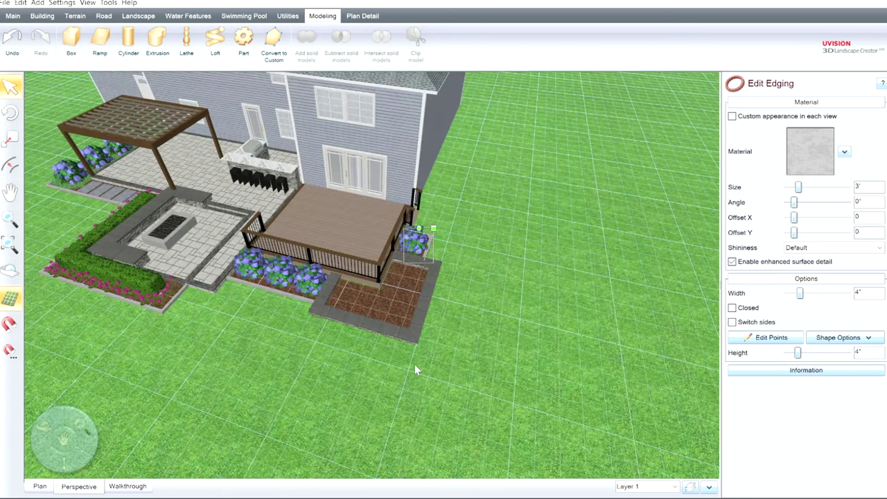
Plant a Golden Weeping European Beech in the raised mulch bed at the deck's outer corner
click(410, 371)
right_drag(409, 370, 495, 377)
middle_drag(495, 377, 479, 390)
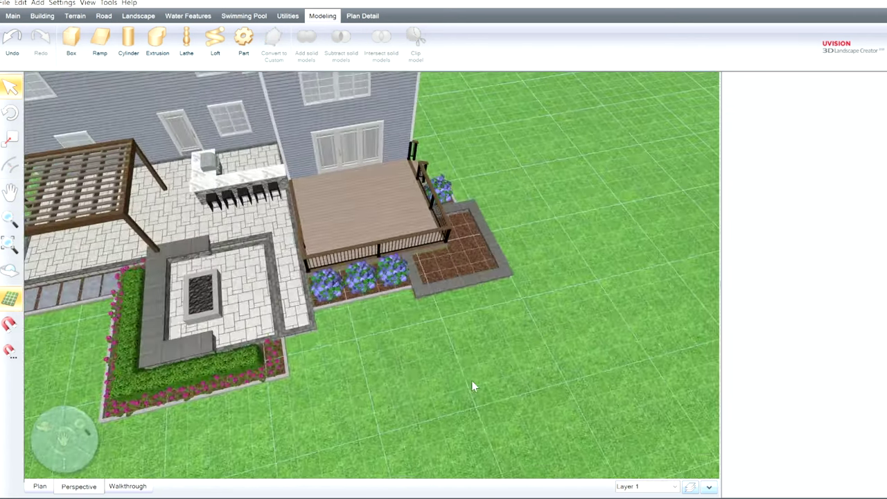
click(138, 16)
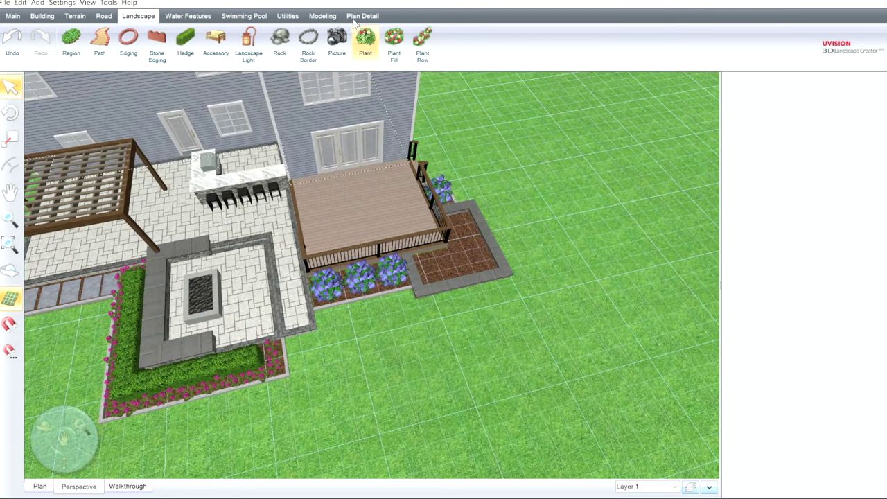
click(365, 38)
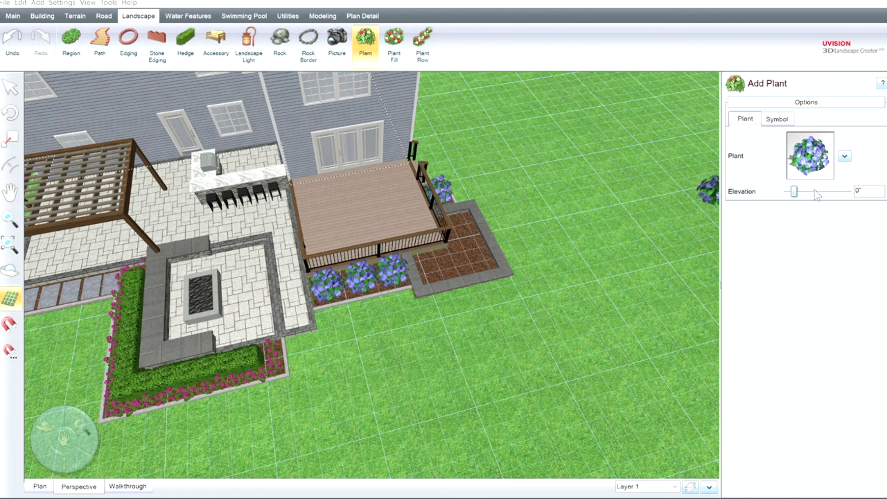
double_click(450, 208)
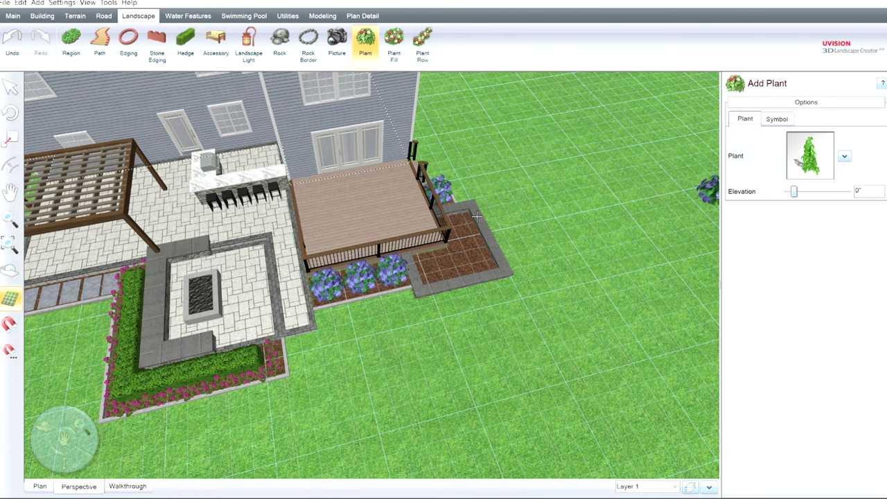
click(474, 248)
Select the weeping beech and nudge it slightly within the corner bed
middle_drag(469, 249, 532, 354)
scroll(481, 219, up, 4)
click(558, 219)
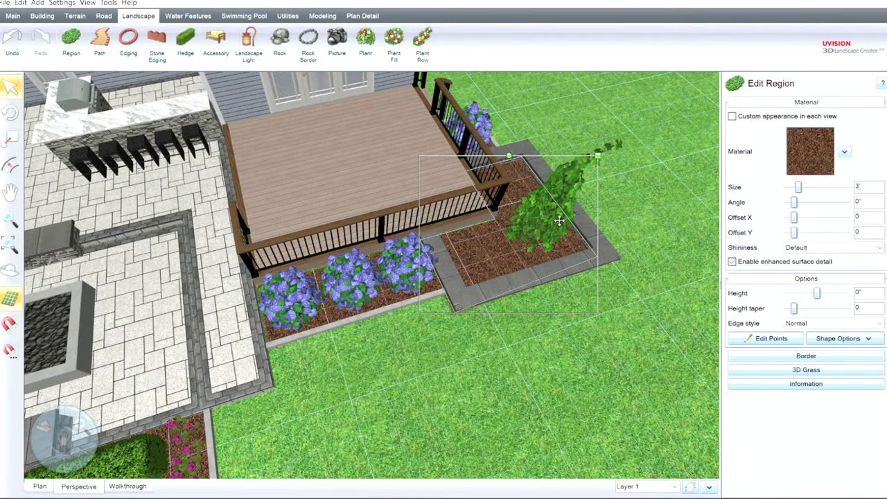
click(555, 215)
drag(554, 216, 552, 216)
middle_drag(570, 248, 547, 232)
right_drag(541, 201, 527, 297)
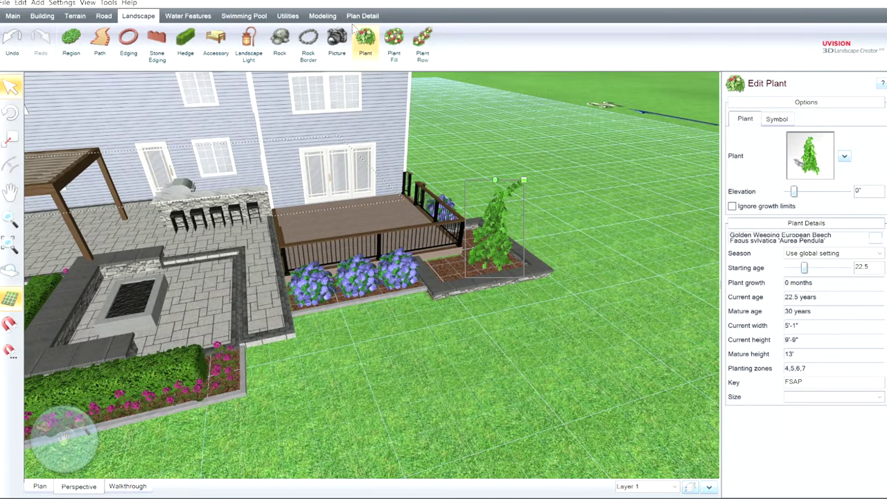
Add a Bougainvillea 'Barbara Karst' beside the beech and set its starting age to 2
click(365, 41)
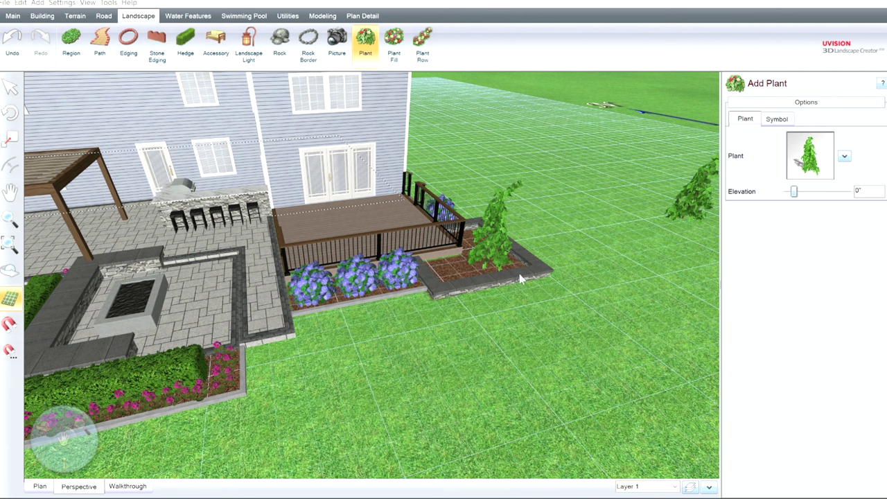
click(460, 278)
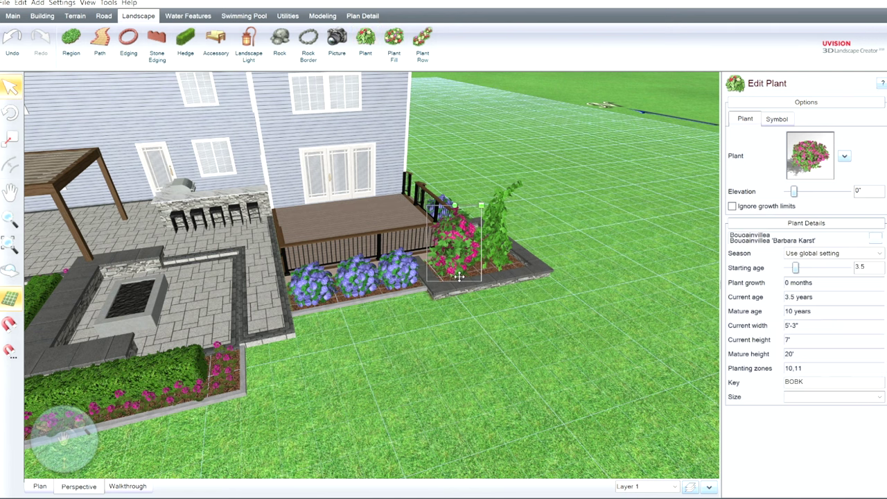
click(788, 265)
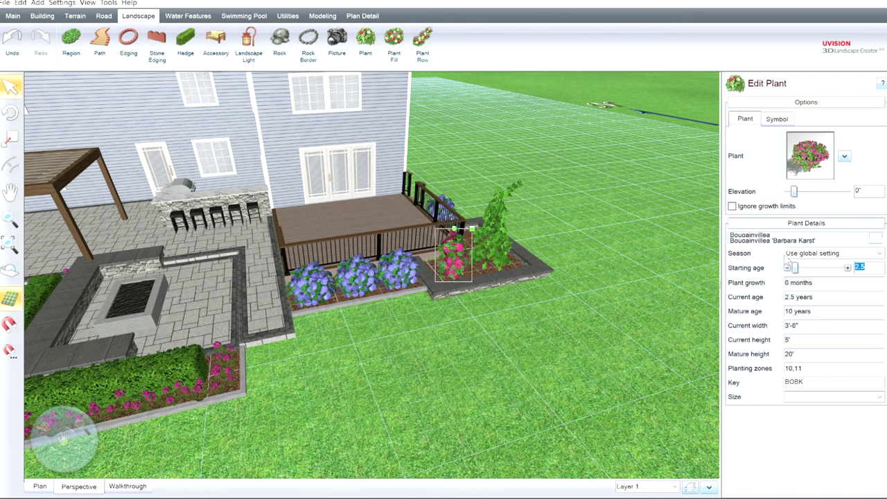
click(789, 266)
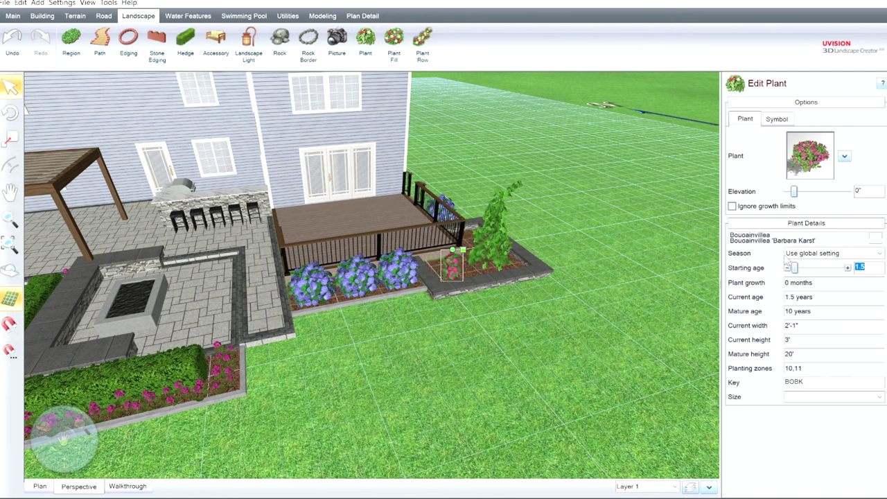
click(880, 264)
text(2)
Reposition the bougainvillea close to the deck at the hydrangea end of the corner bed
middle_drag(521, 358, 446, 352)
drag(417, 324, 447, 334)
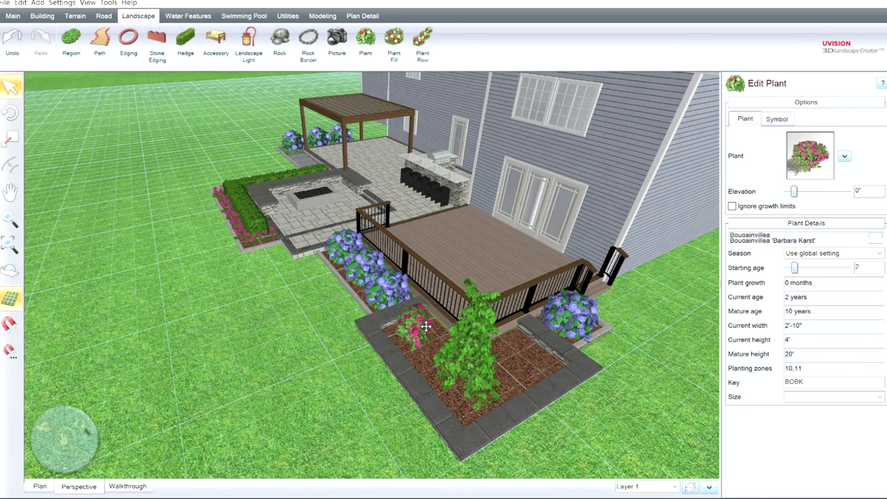
middle_drag(416, 332, 450, 333)
drag(471, 317, 458, 301)
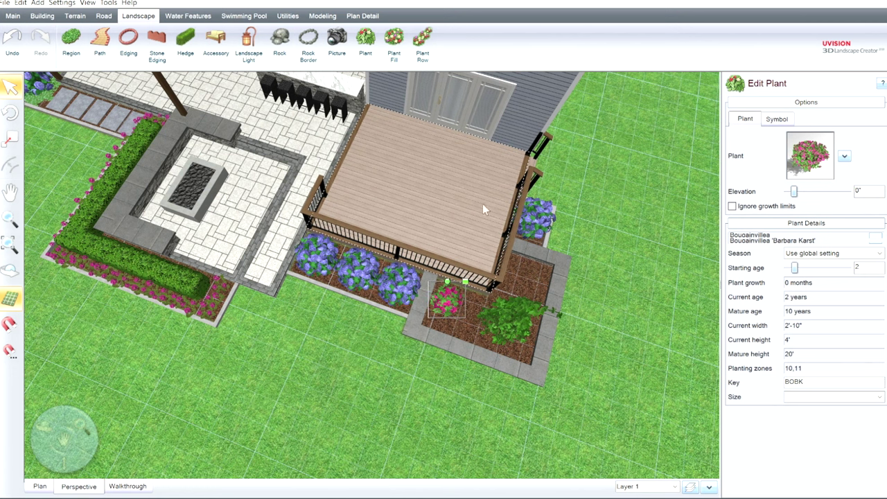
Copy the bougainvillea beside the original, move the beech toward the bed's outer corner, and adjust the bougainvillea spacing
ctrl+drag(456, 294, 477, 317)
right_drag(478, 317, 533, 299)
middle_drag(532, 298, 493, 315)
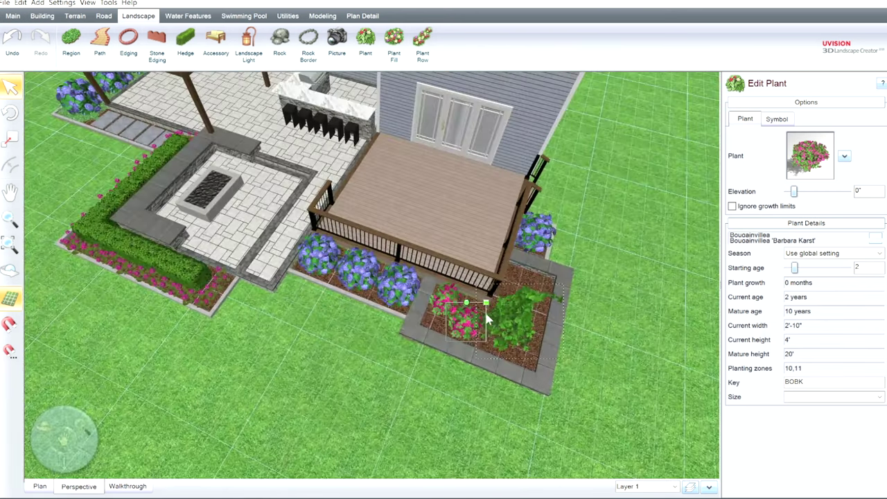
drag(517, 319, 538, 335)
drag(476, 329, 456, 306)
Copy both bougainvilleas to the other leg of the corner bed and rotate the copied pair to line up with it
middle_drag(530, 373, 438, 291)
right_drag(473, 326, 412, 343)
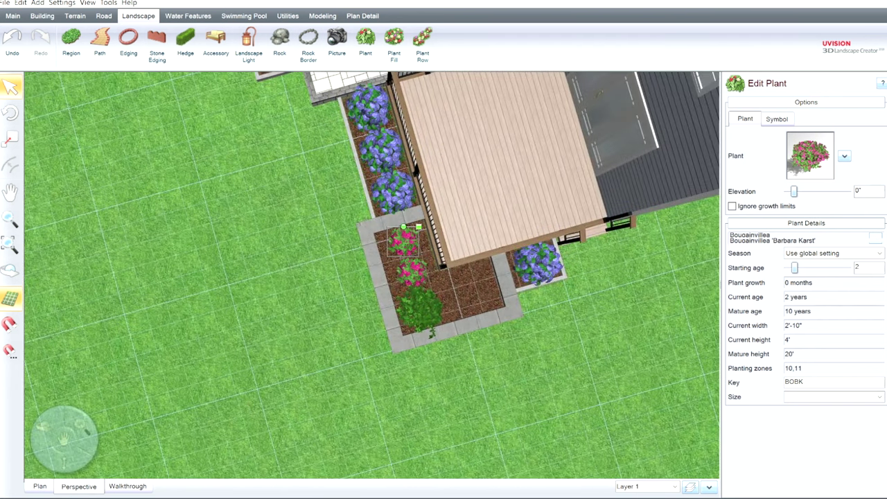
ctrl+click(416, 265)
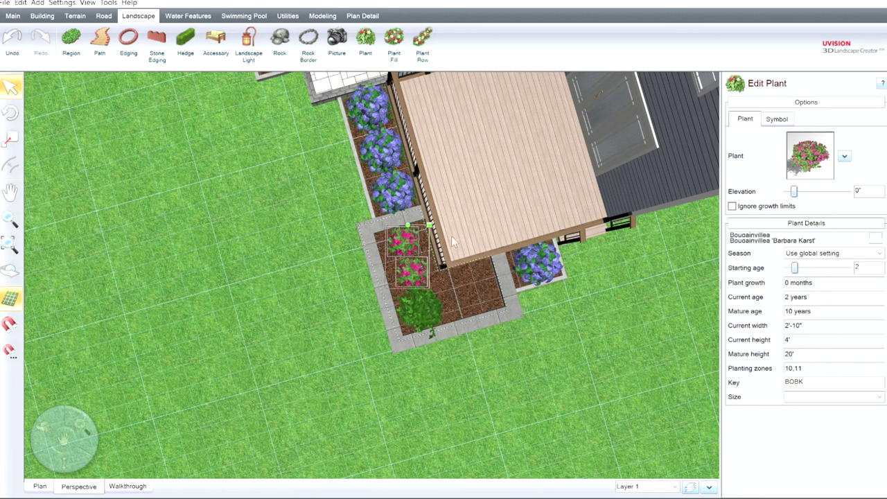
drag(425, 271, 488, 309)
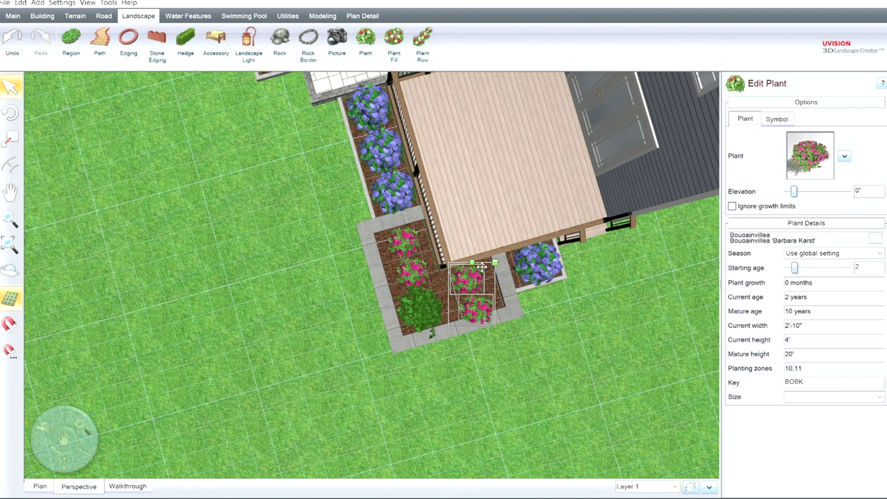
drag(473, 262, 464, 285)
Move the weeping beech slightly farther into the outer corner of the raised bed
middle_drag(485, 320, 553, 284)
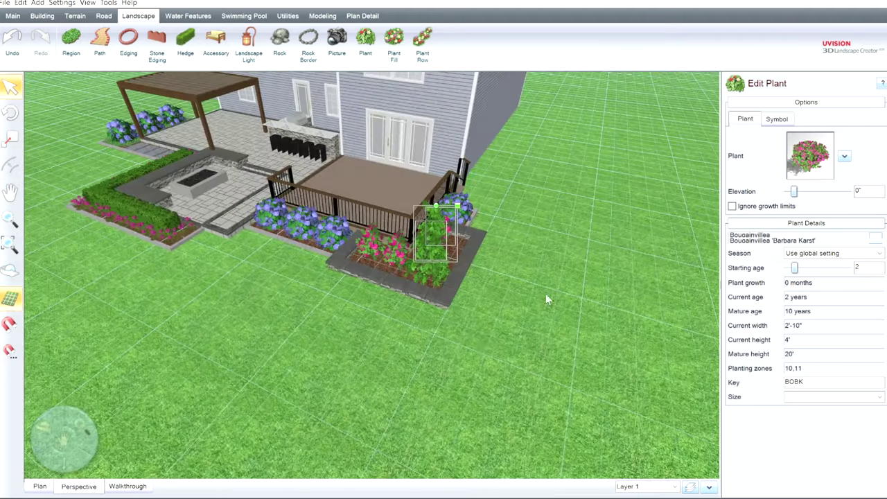
click(414, 352)
middle_drag(415, 352, 415, 394)
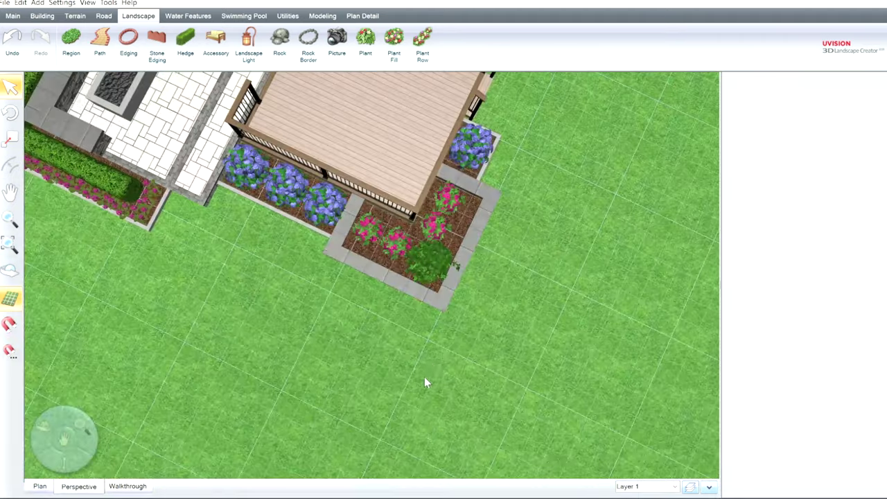
click(432, 254)
drag(430, 255, 437, 265)
middle_drag(445, 298, 521, 310)
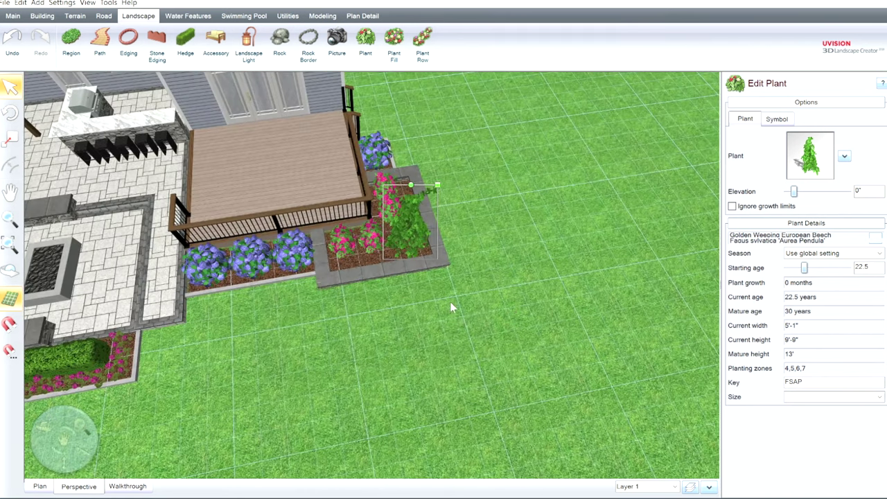
Draw a hosta plant row about 5'-2" long in front of the first two bougainvilleas in the corner bed
click(430, 38)
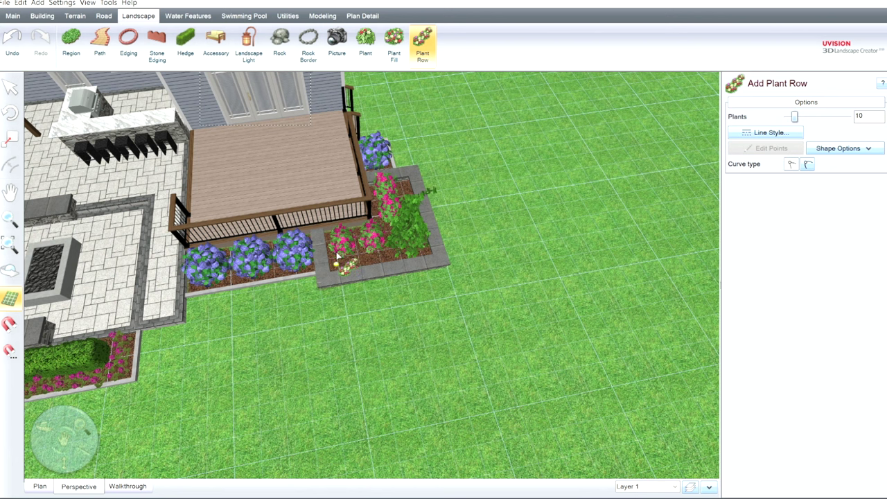
click(337, 257)
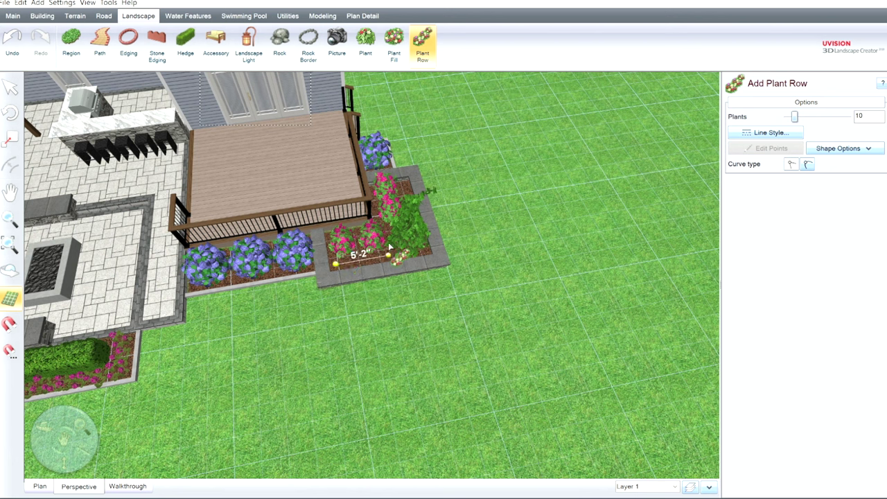
double_click(391, 248)
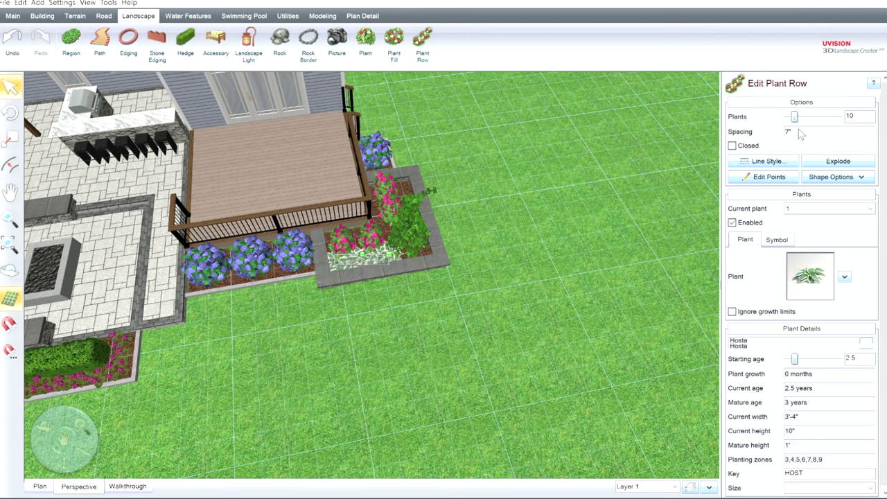
Reduce the number of plants in the hosta row to 2
click(787, 117)
click(788, 116)
click(787, 117)
click(787, 116)
click(787, 116)
click(786, 116)
click(787, 116)
click(787, 115)
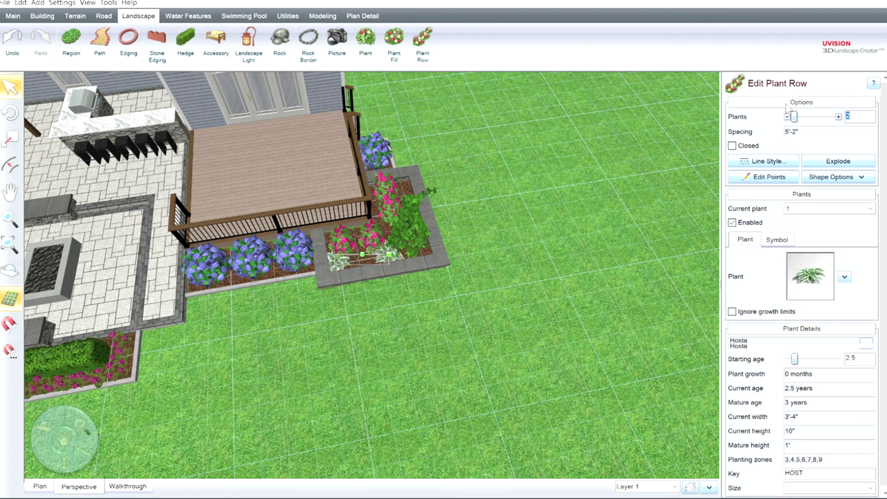
Increase the hosta row to 3 plants and explode it into individual plants
click(838, 117)
middle_drag(456, 279, 394, 211)
scroll(420, 277, up, 5)
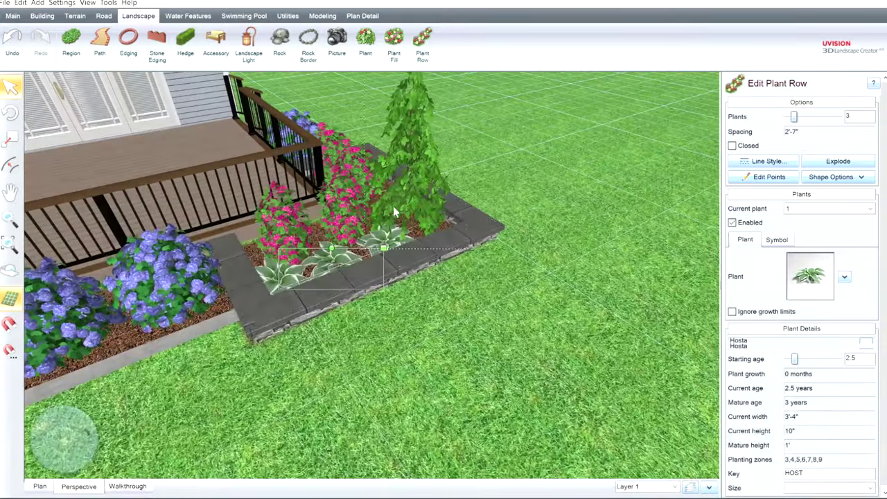
middle_drag(423, 315, 429, 340)
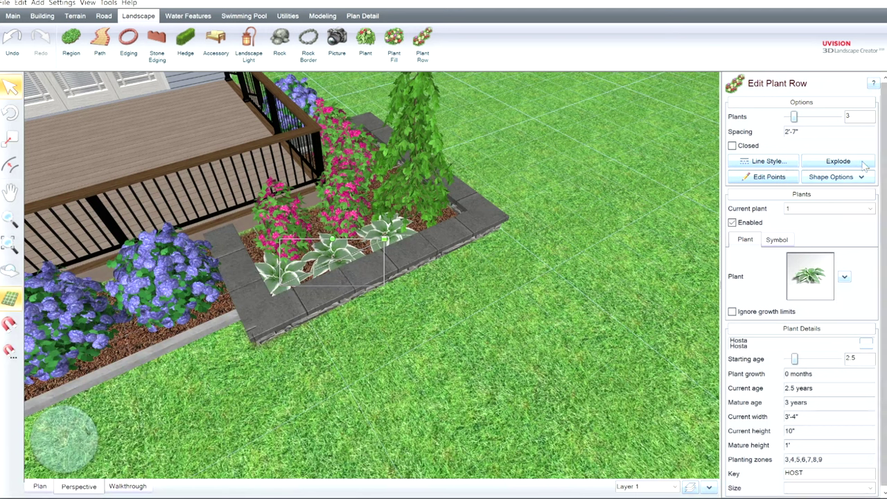
click(838, 159)
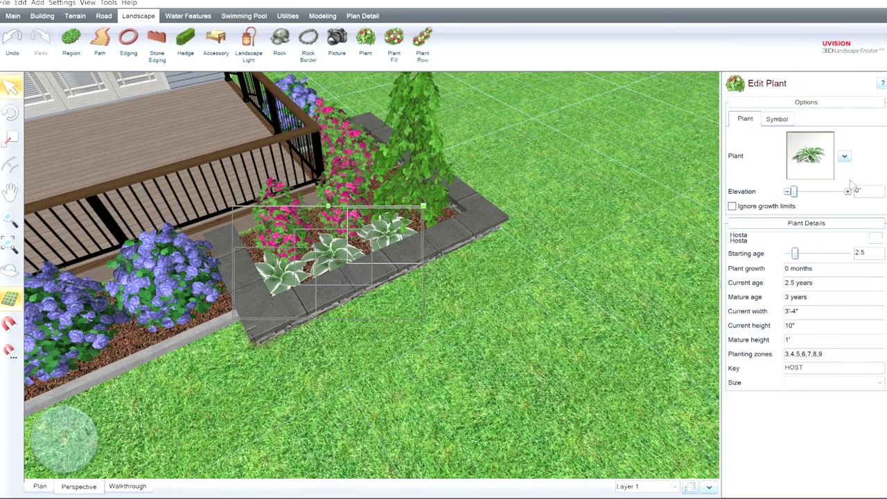
Raise the three individual hostas to an elevation of 9" so they sit on the raised corner bed
click(847, 189)
click(848, 188)
click(848, 188)
click(848, 189)
click(848, 188)
click(848, 188)
middle_drag(490, 295, 465, 302)
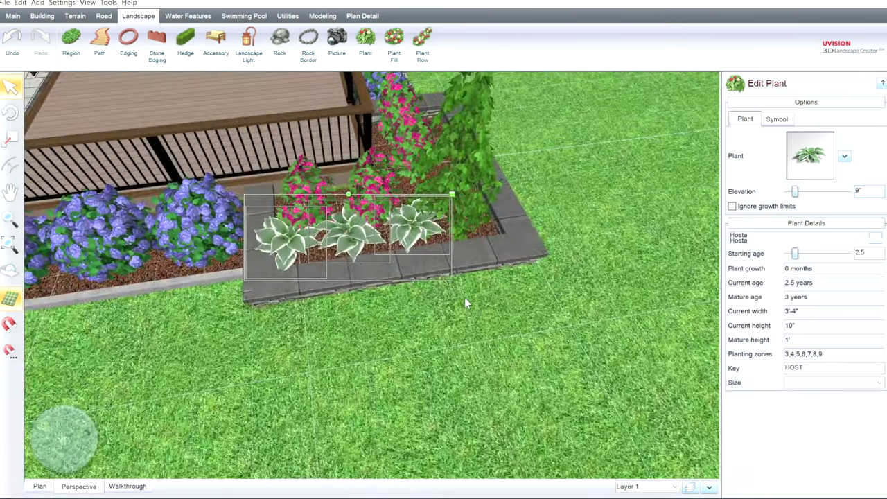
click(507, 279)
middle_drag(508, 278, 465, 297)
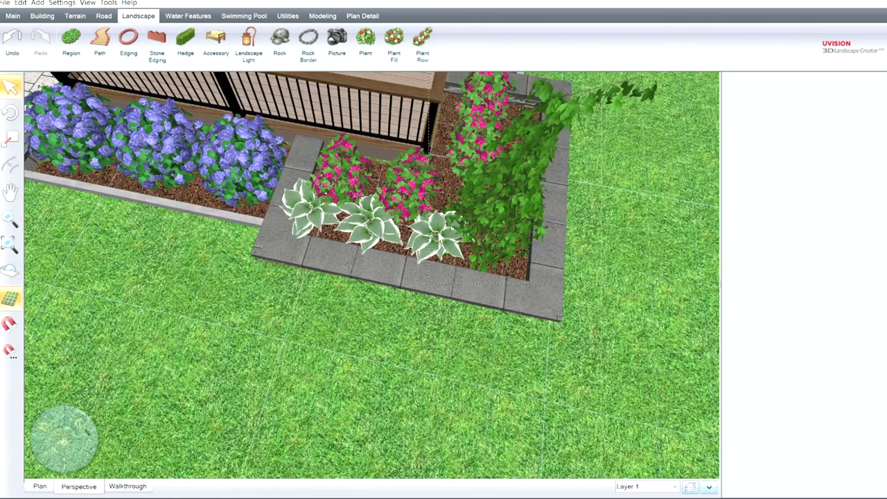
Copy the three hostas to the other leg of the corner bed and rotate the copies to line up in front of the bougainvilleas
click(441, 235)
click(374, 225)
shift+click(372, 222)
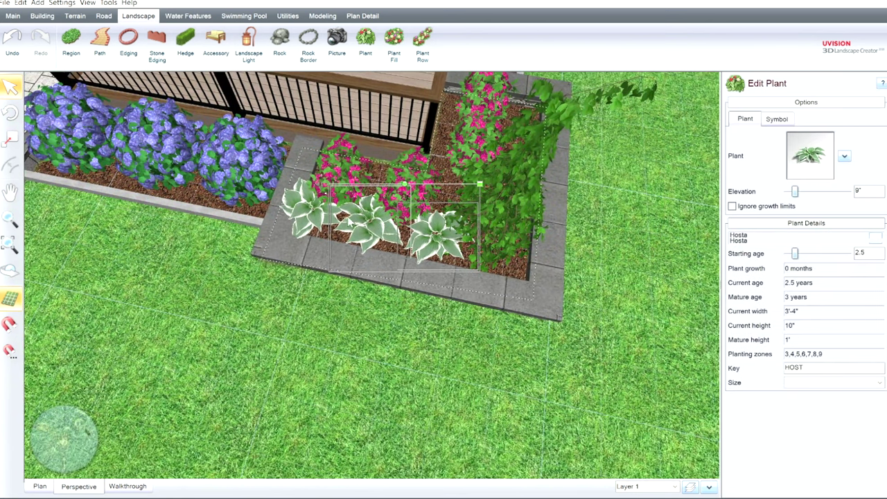
shift+click(318, 209)
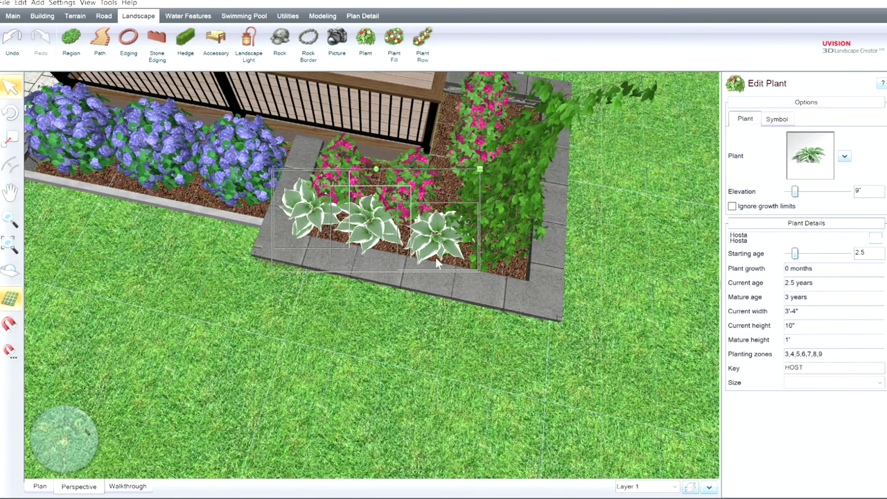
ctrl+drag(440, 244, 590, 157)
middle_drag(590, 158, 520, 78)
drag(473, 152, 550, 232)
drag(476, 230, 477, 226)
middle_drag(510, 289, 546, 289)
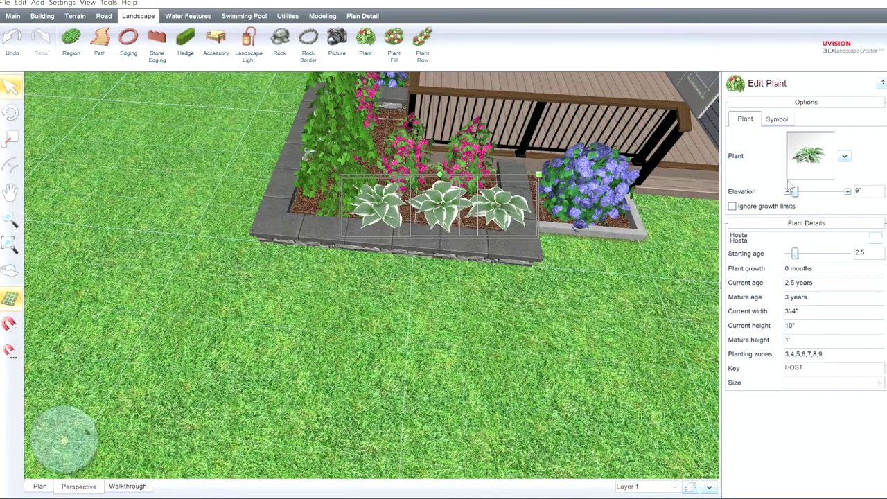
Lower the elevation of the three copied hostas slightly and deselect them
click(788, 190)
click(788, 190)
middle_drag(402, 341, 487, 301)
click(337, 375)
Place a sofa set with two armchairs and a coffee table on the deck and turn it 180° so the sofa backs onto the front railing
middle_drag(337, 375, 352, 399)
scroll(404, 365, down, 4)
middle_drag(404, 365, 376, 347)
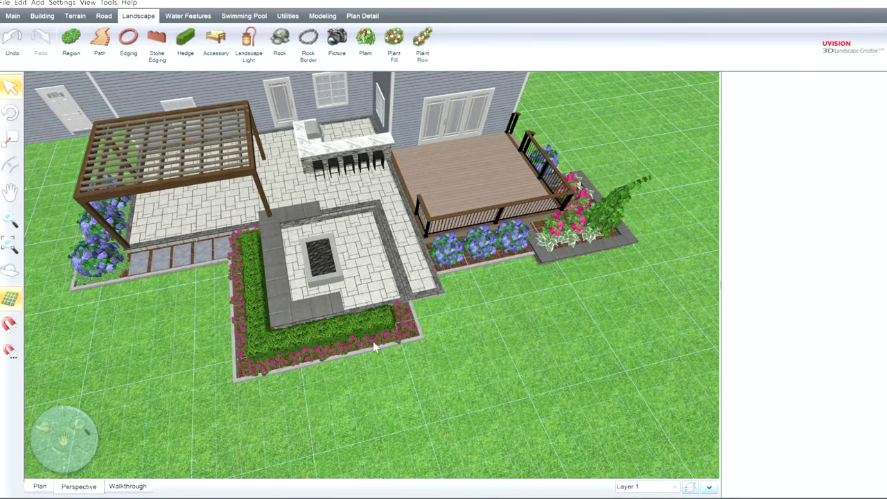
middle_drag(450, 165, 312, 262)
click(221, 31)
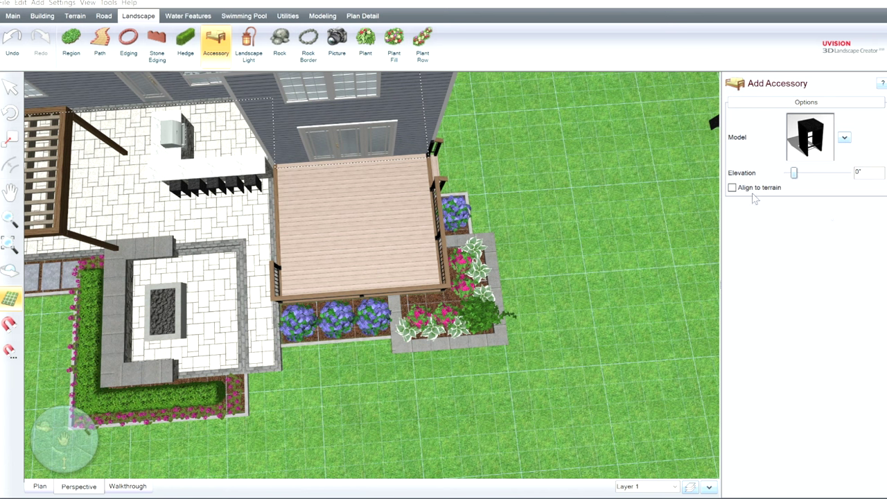
click(365, 257)
drag(370, 206, 370, 282)
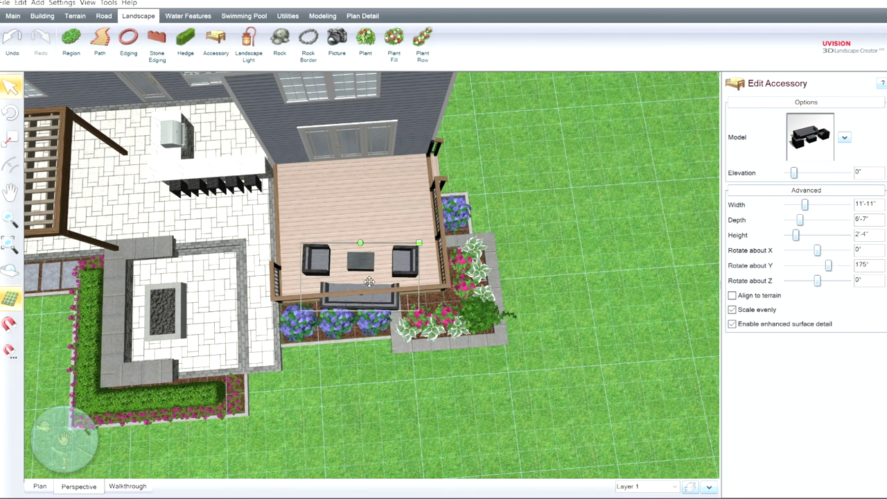
drag(369, 243, 373, 232)
Straighten the deck seating set in plan view and shift it to sit centred across the deck width
click(40, 485)
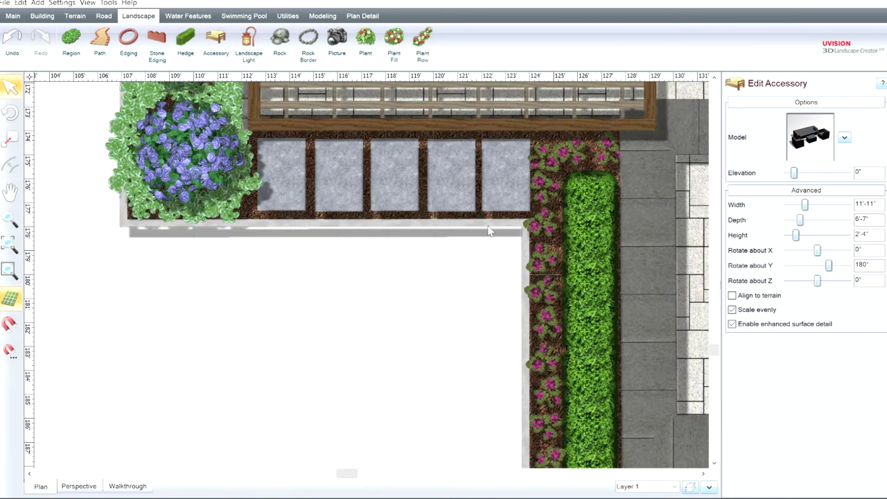
middle_drag(540, 250, 186, 259)
middle_drag(624, 312, 328, 209)
scroll(671, 265, down, 2)
middle_drag(581, 206, 514, 286)
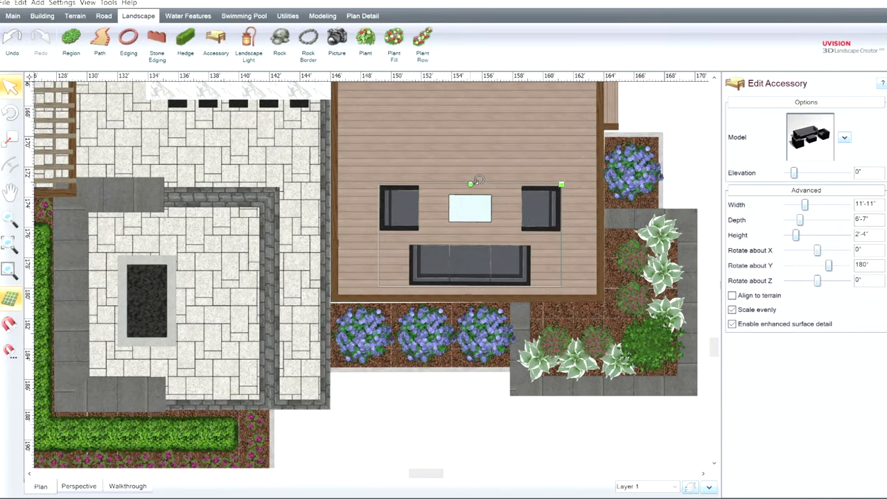
drag(479, 180, 472, 182)
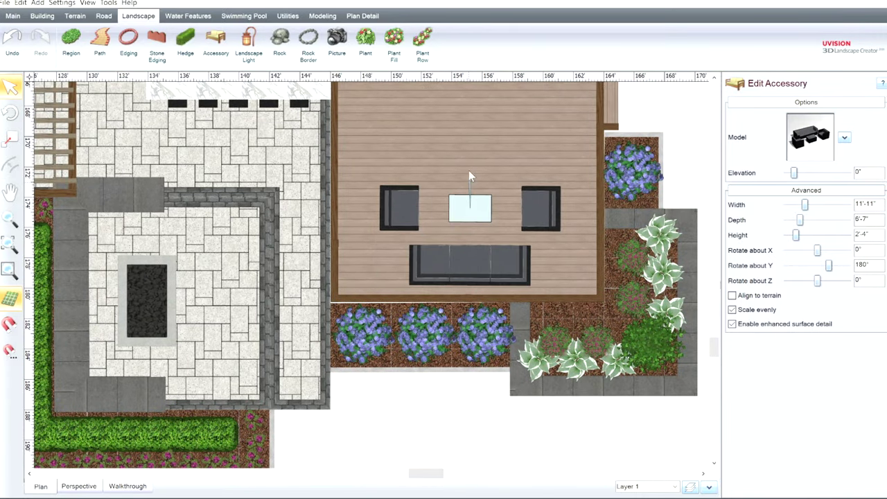
scroll(526, 247, down, 1)
middle_drag(479, 212, 503, 250)
drag(483, 257, 486, 256)
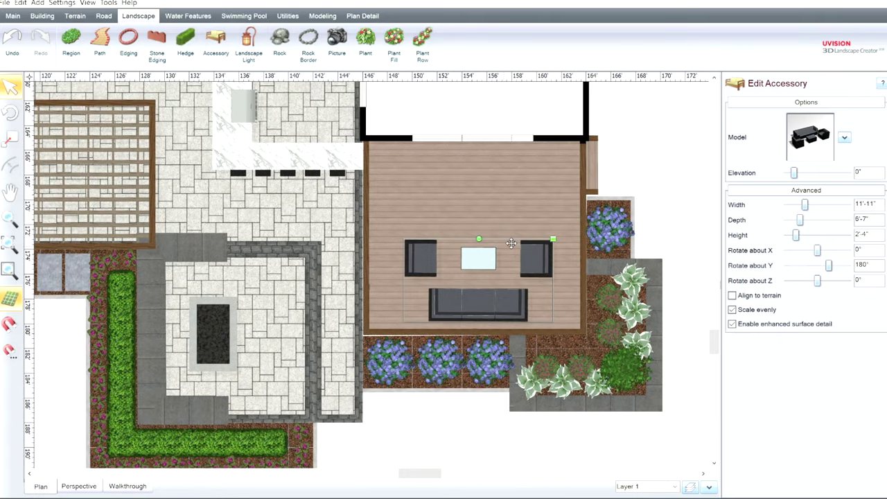
drag(486, 237, 533, 247)
drag(466, 182, 425, 266)
drag(495, 255, 489, 254)
Place a glass-topped, black-framed side table at each end of the deck sofa
click(219, 29)
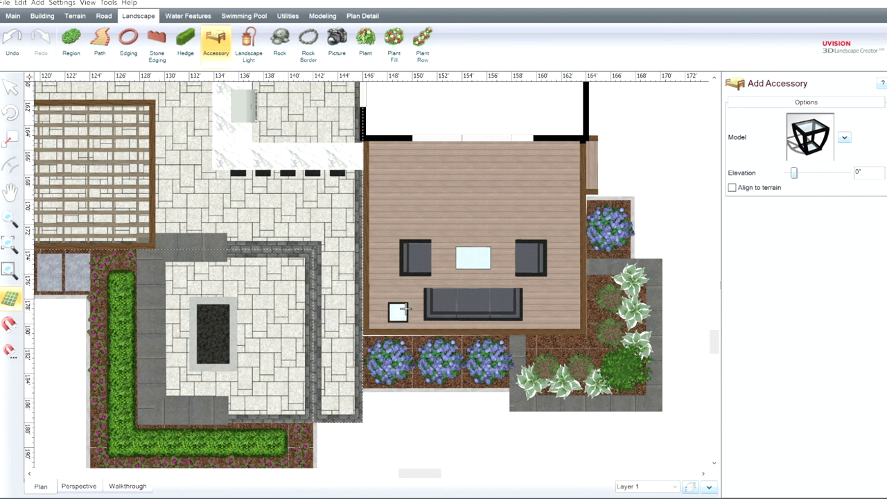
click(409, 303)
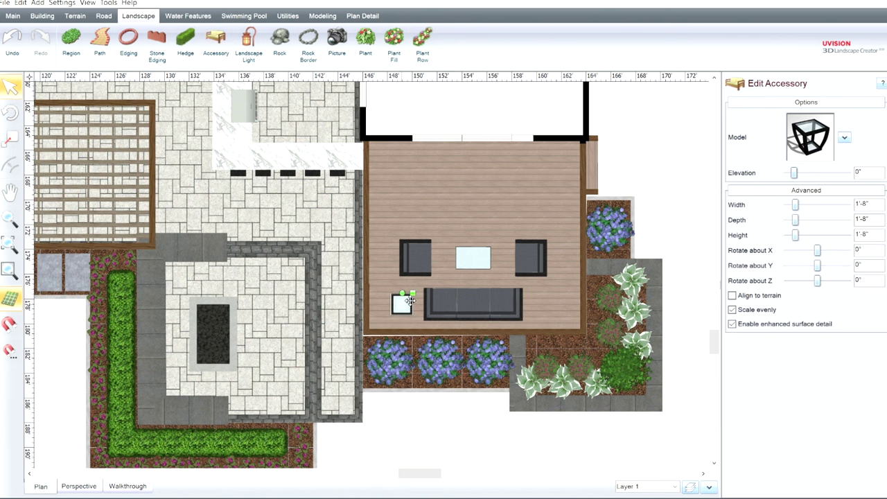
click(216, 42)
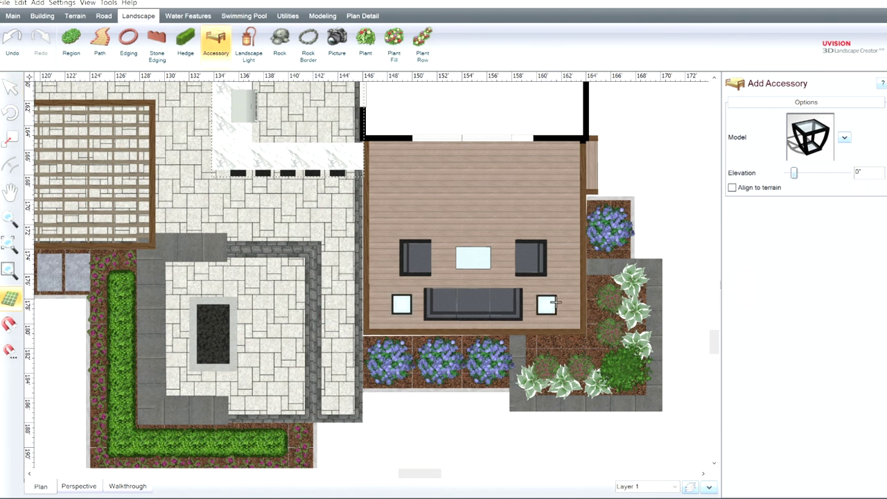
click(547, 303)
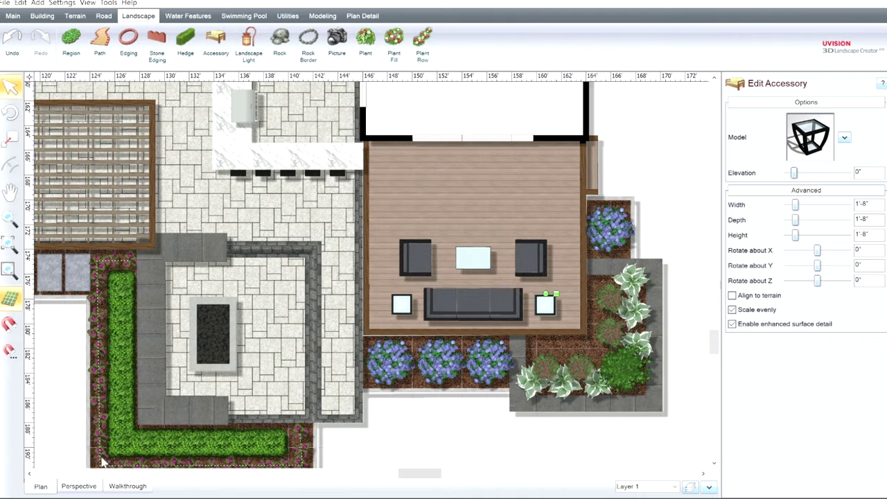
Place a dark loveseat on the patio at the open side of the fire pit, facing the fire
click(90, 485)
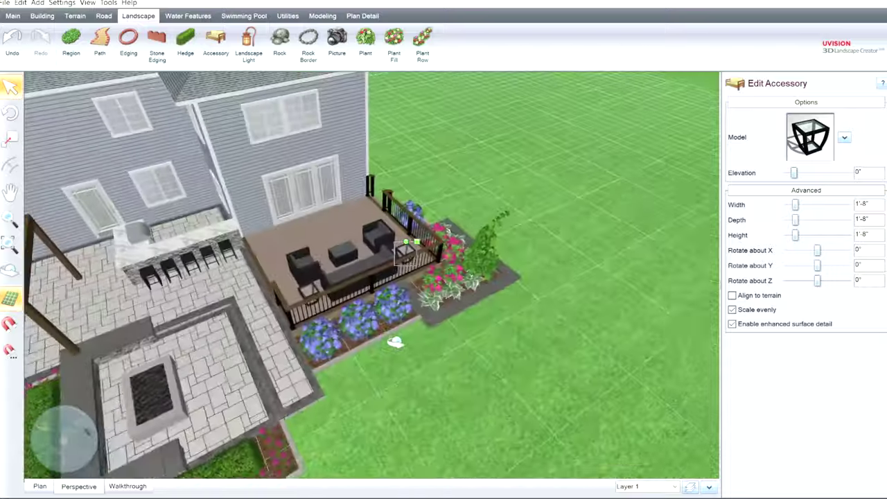
right_drag(395, 342, 357, 371)
middle_drag(356, 275, 494, 276)
right_drag(493, 275, 525, 242)
right_drag(388, 351, 340, 364)
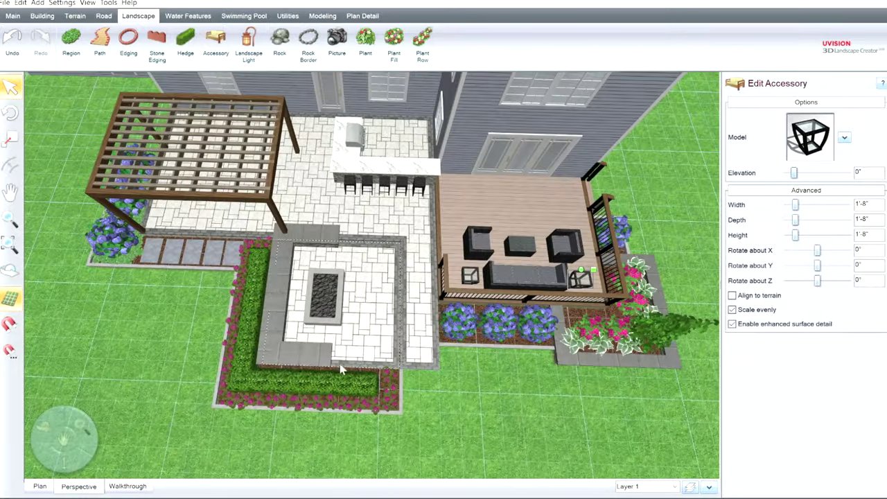
click(215, 42)
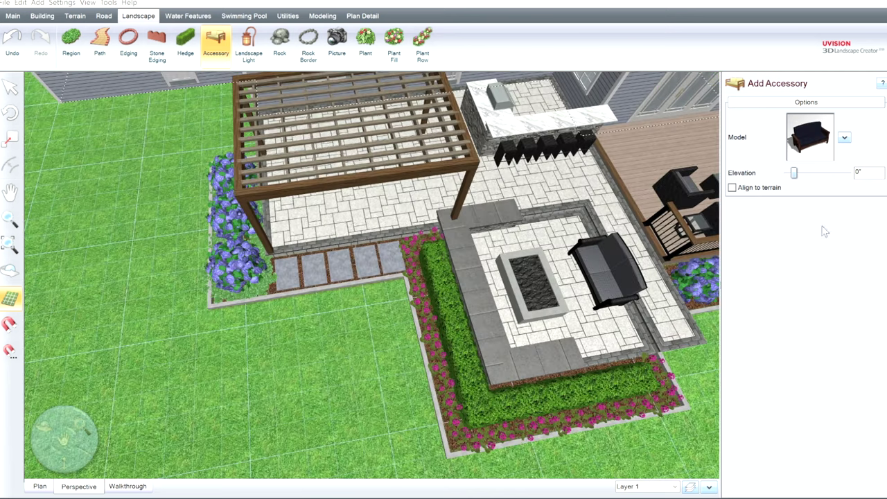
Place an eight-chair dining set under the pergola and move it into position in plan view
drag(470, 239, 356, 167)
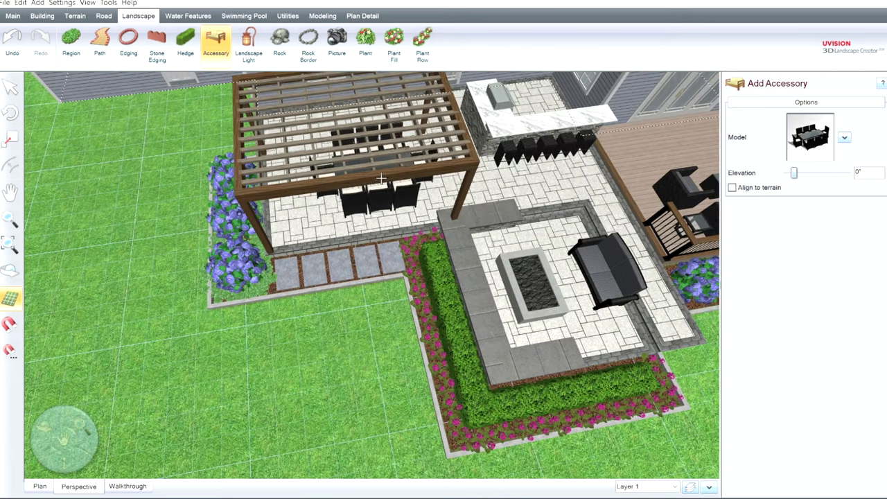
click(356, 167)
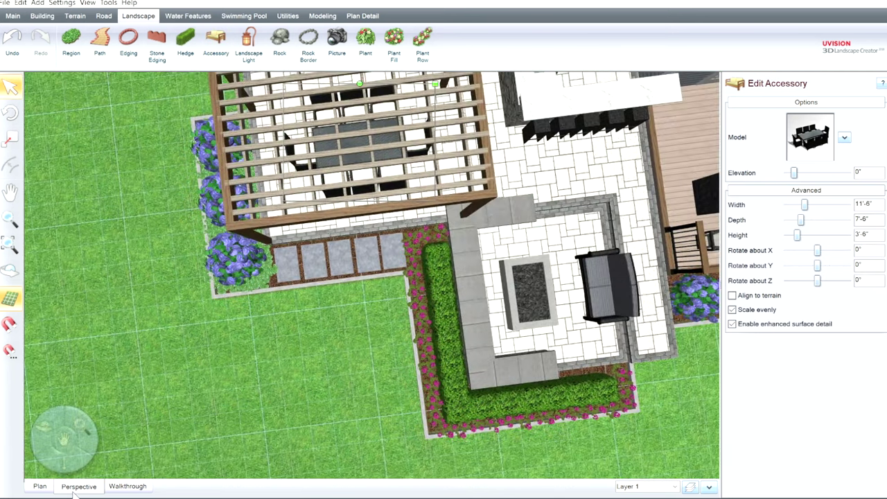
click(40, 486)
middle_drag(248, 241, 598, 291)
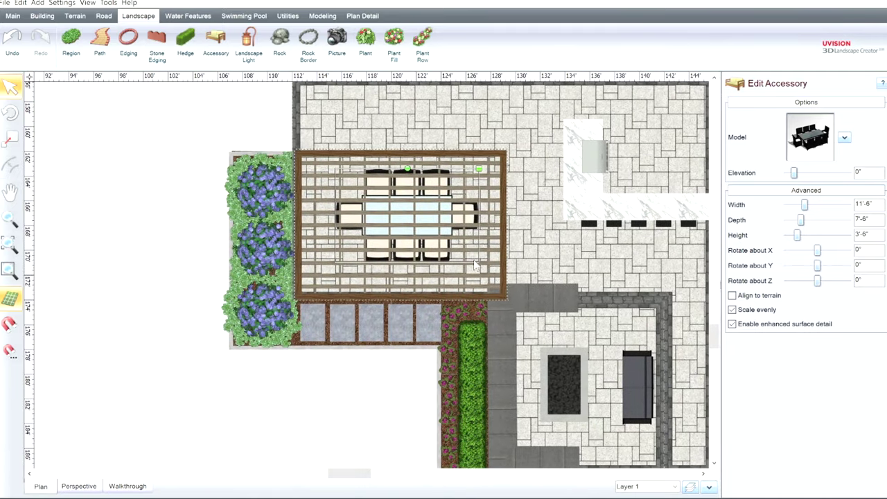
drag(413, 208, 407, 218)
Move the grouped pergola off the patio onto the lawn beyond the hydrangea bed, leaving the dining set uncovered
click(80, 486)
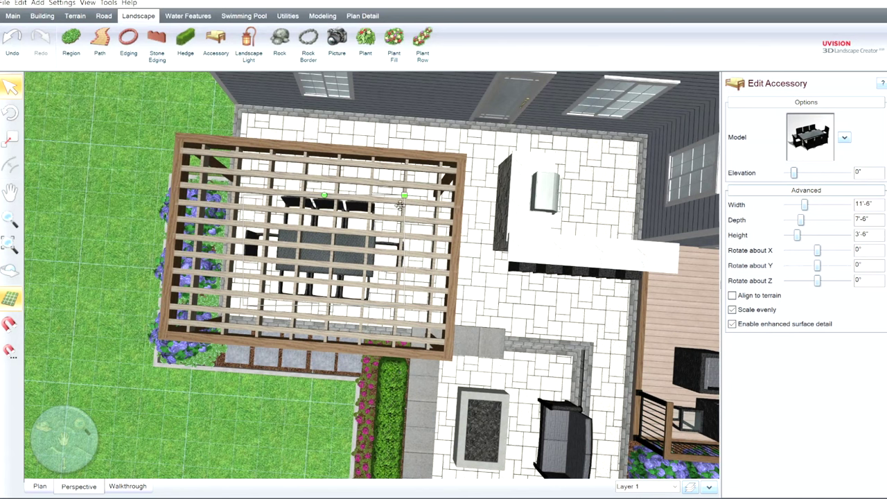
click(430, 237)
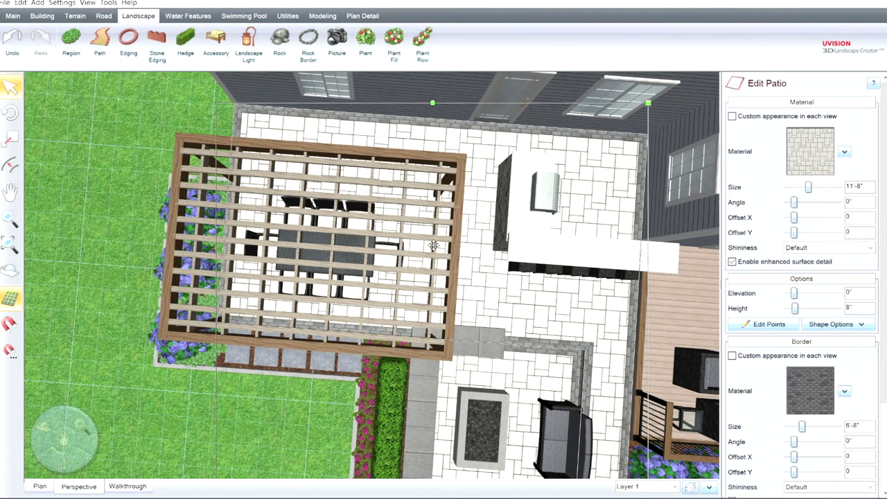
click(402, 272)
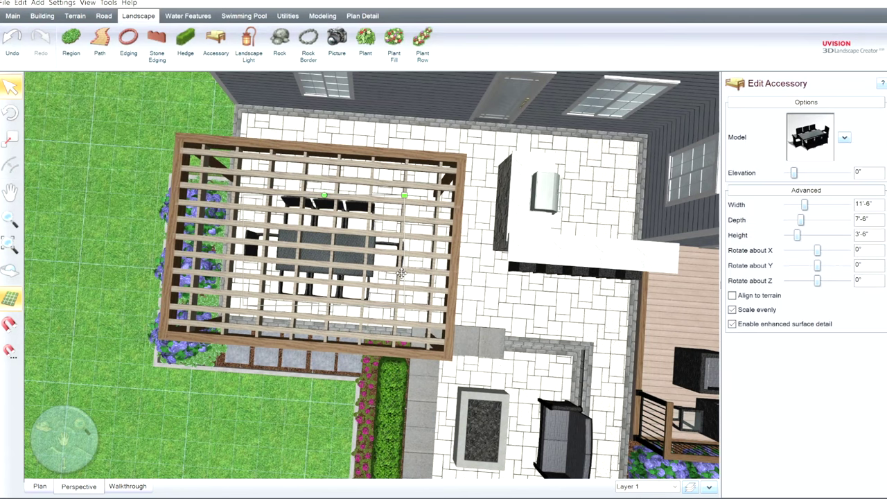
click(432, 286)
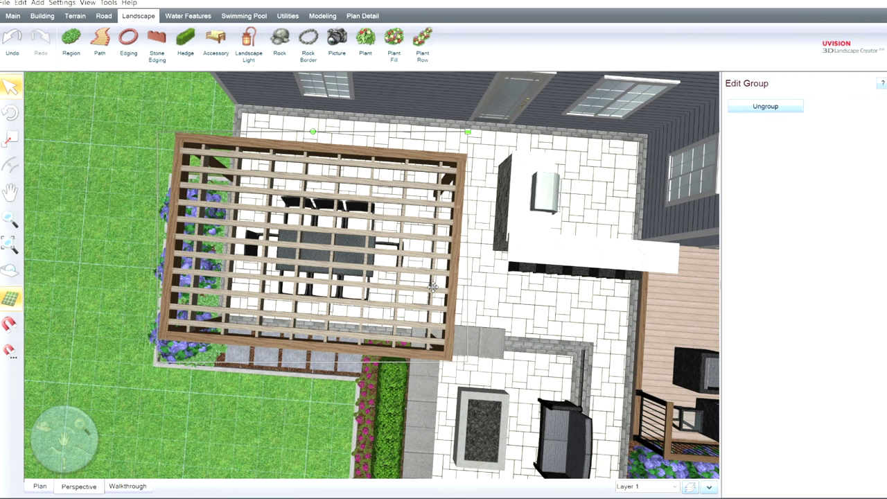
drag(433, 287, 164, 253)
middle_drag(262, 278, 571, 307)
drag(411, 280, 257, 261)
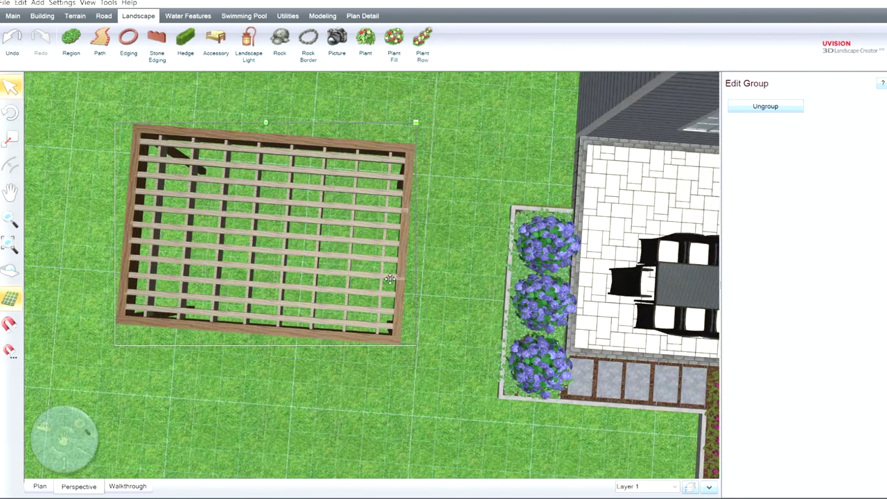
middle_drag(495, 269, 128, 257)
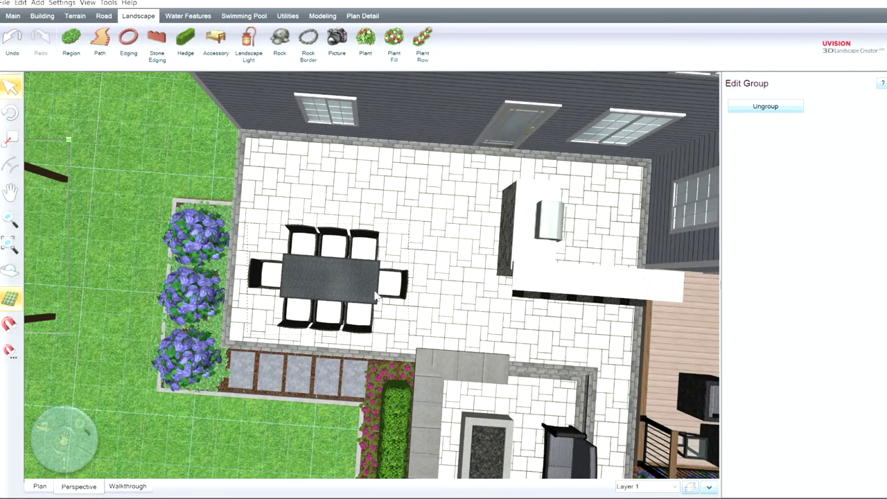
In plan view, draw a rectangular accent shape about 9'-5" by 5'-10" on the patio beneath the dining set
right_drag(391, 271, 403, 275)
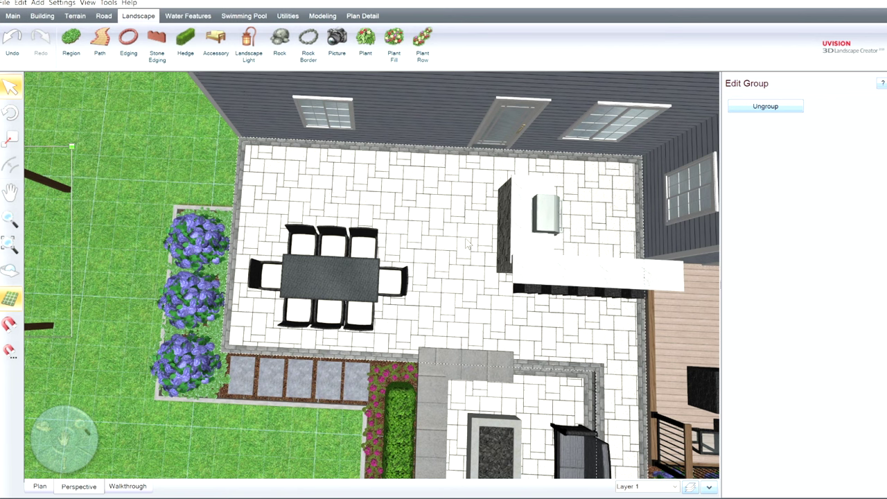
scroll(459, 271, down, 2)
middle_drag(447, 280, 433, 237)
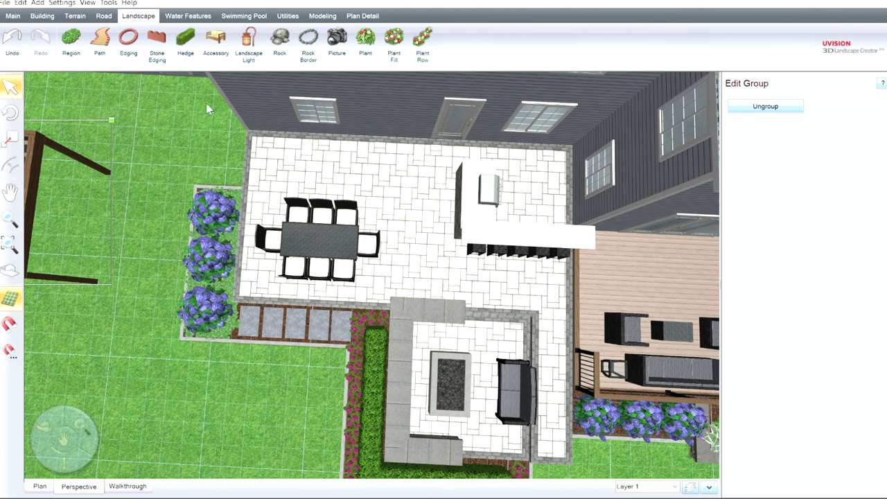
click(42, 15)
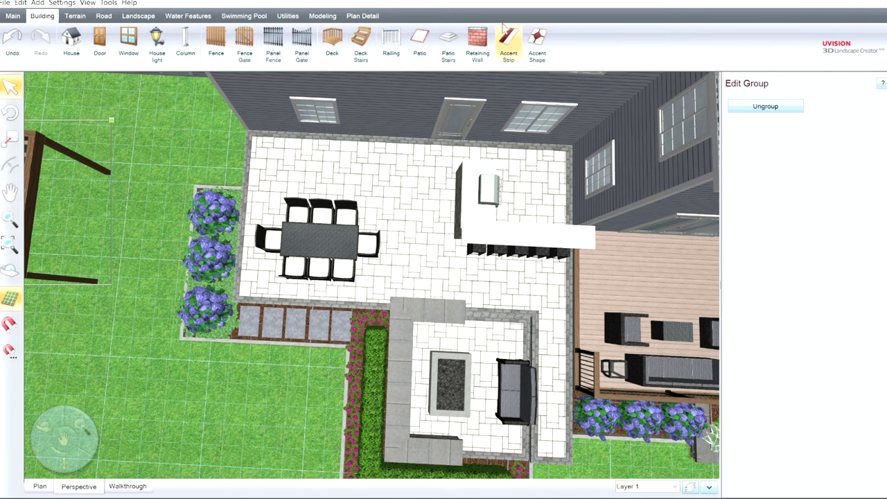
click(539, 36)
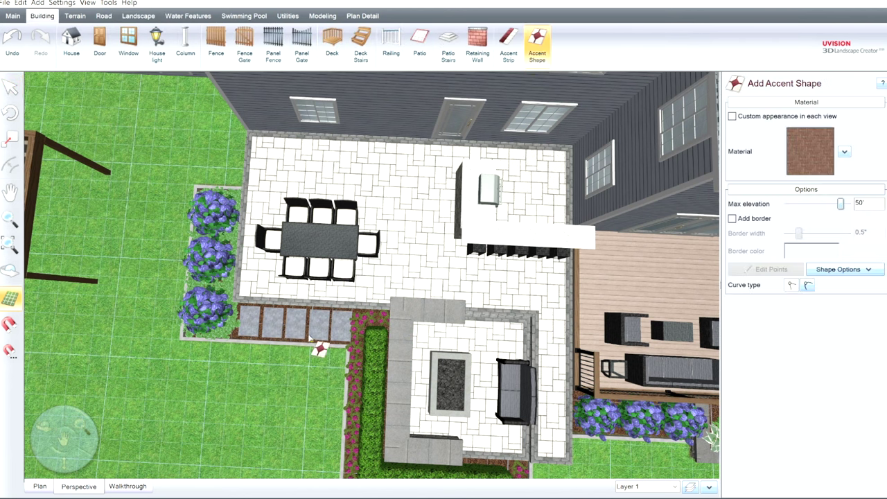
click(42, 486)
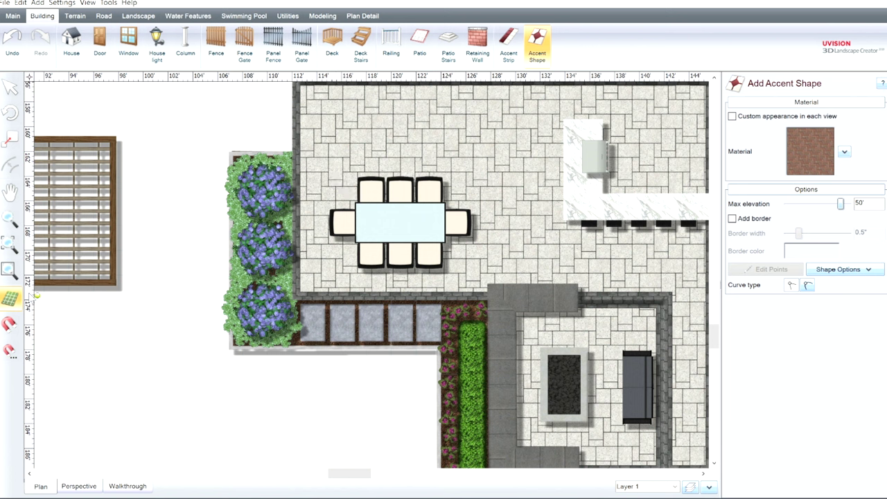
click(9, 323)
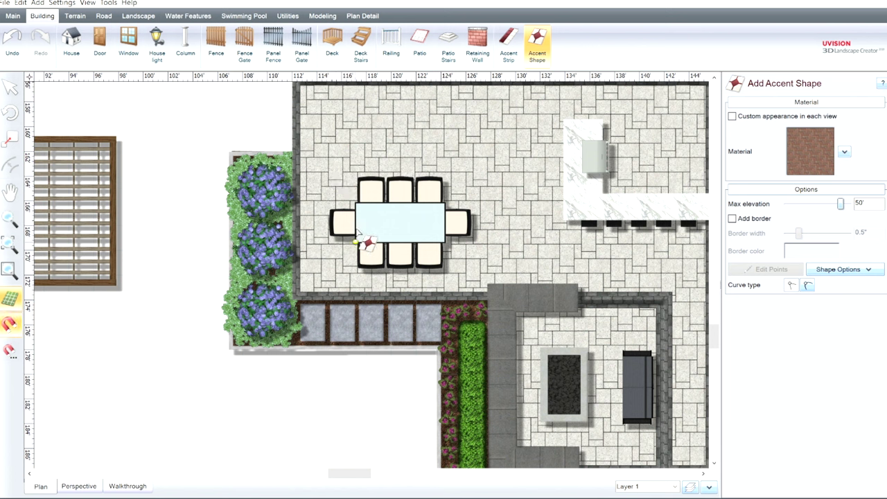
click(341, 186)
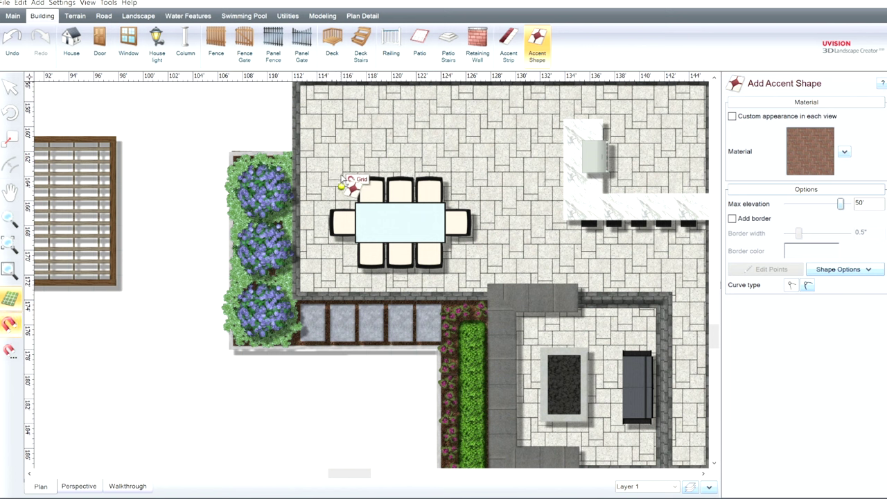
click(343, 251)
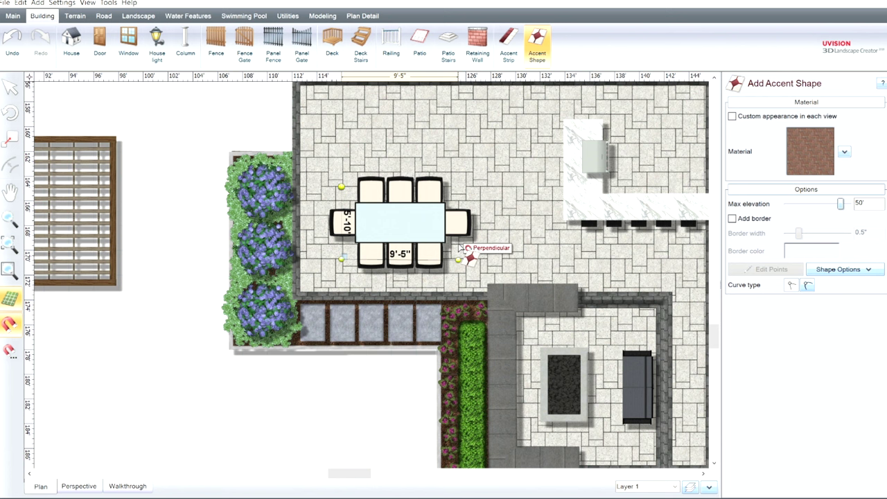
click(459, 248)
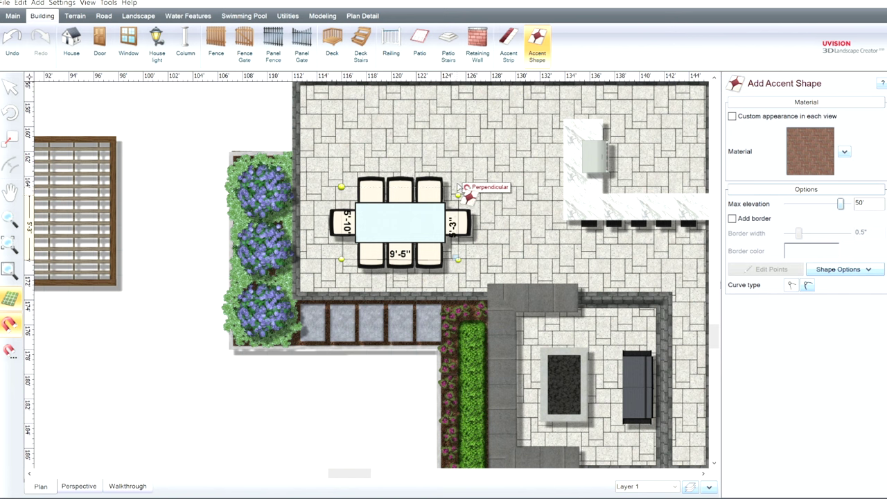
click(460, 185)
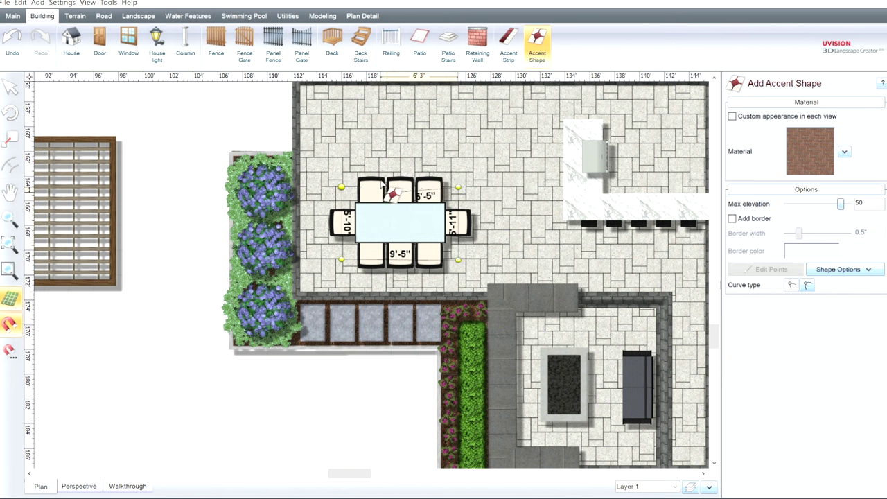
click(342, 185)
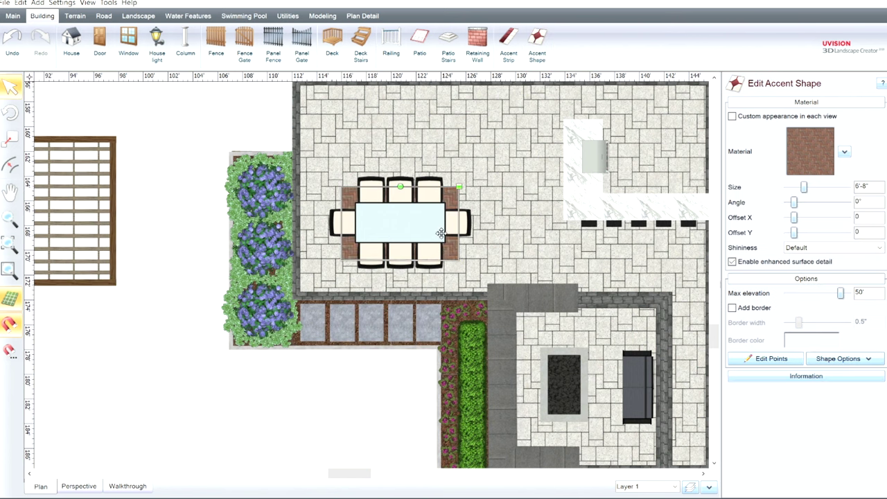
Enlarge the accent shape to about 11'-7" by 7'-3" so it extends under all the dining chairs, without a border
scroll(509, 212, up, 3)
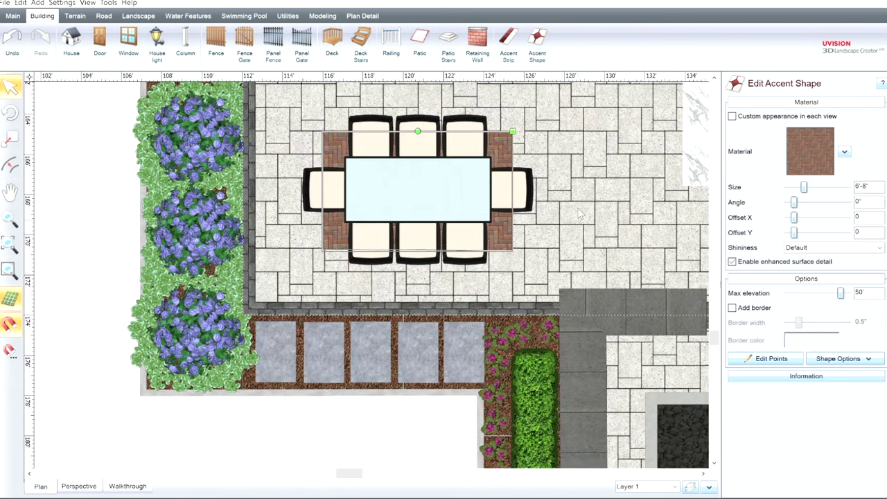
scroll(585, 216, down, 3)
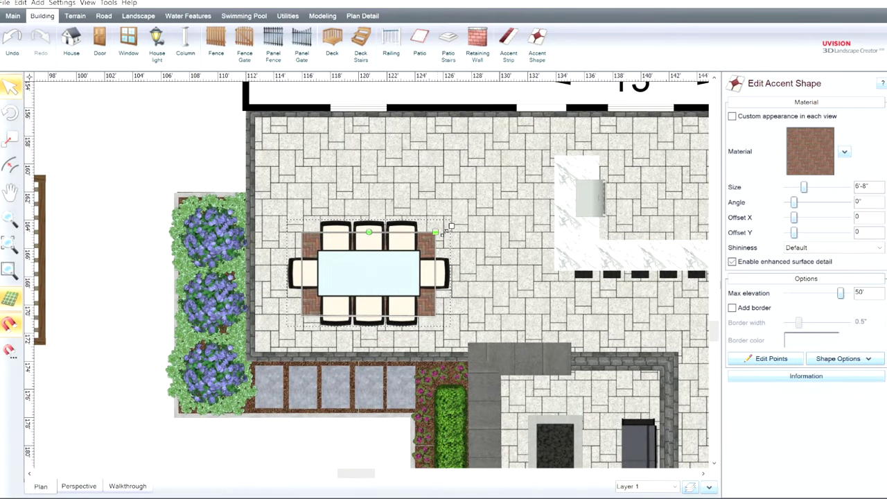
drag(445, 230, 461, 218)
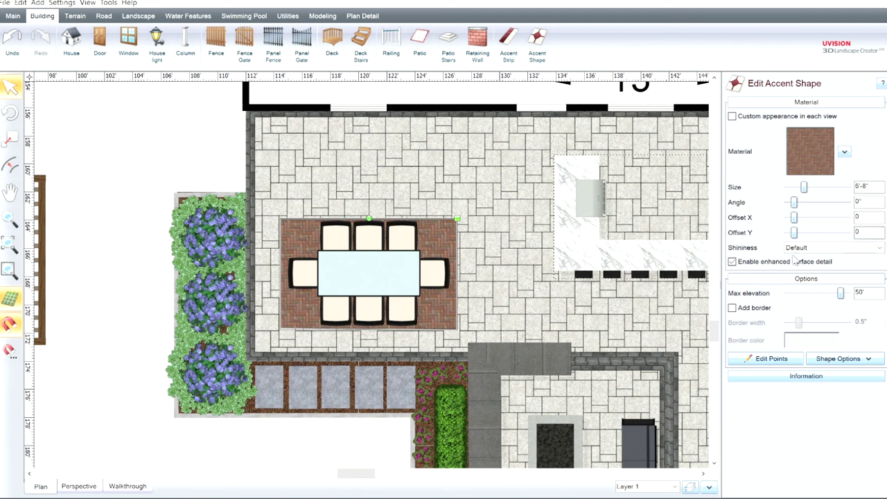
click(732, 307)
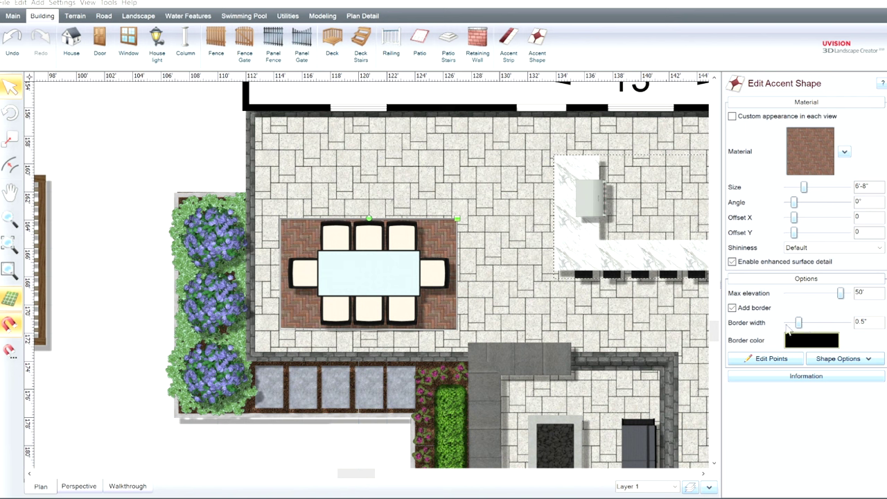
click(732, 308)
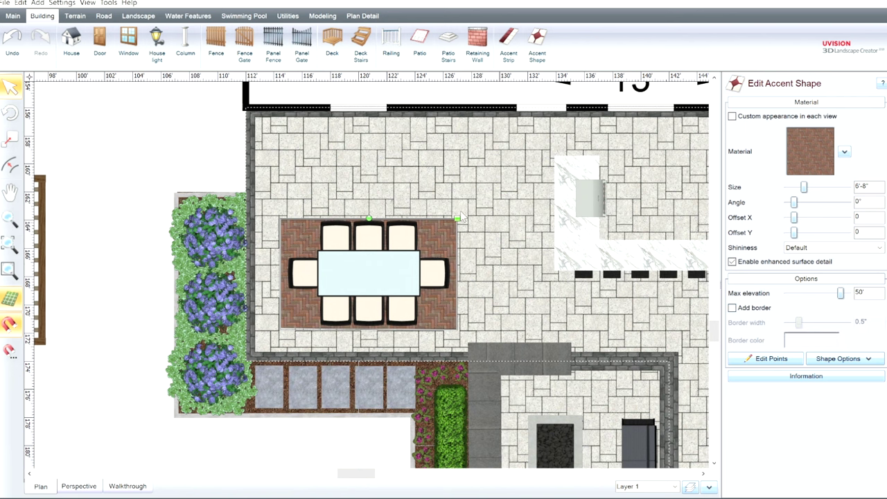
drag(465, 215, 458, 221)
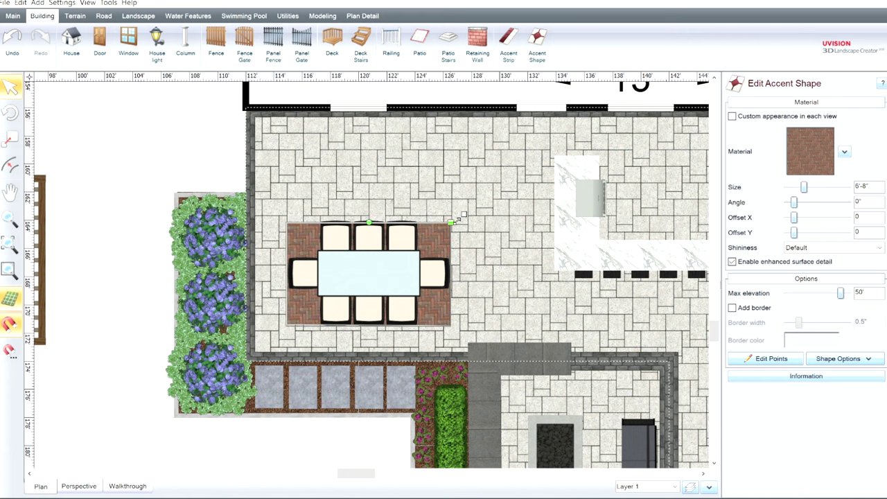
Try a dark paver material on the main patio and undo it
click(501, 281)
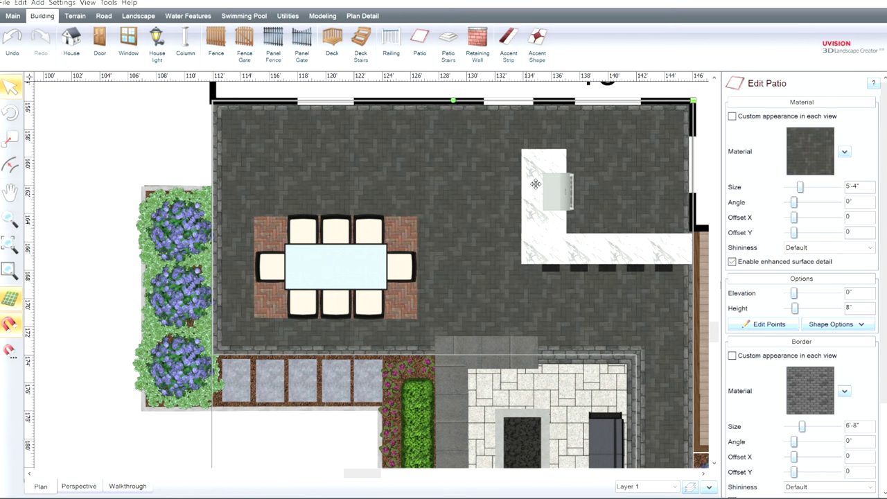
click(12, 41)
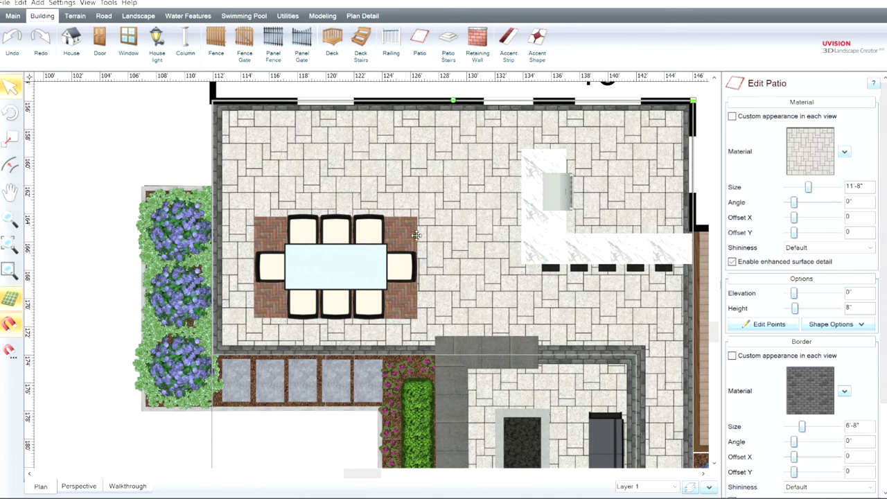
Change the accent shape under the dining set to a dark herringbone paver material
click(416, 236)
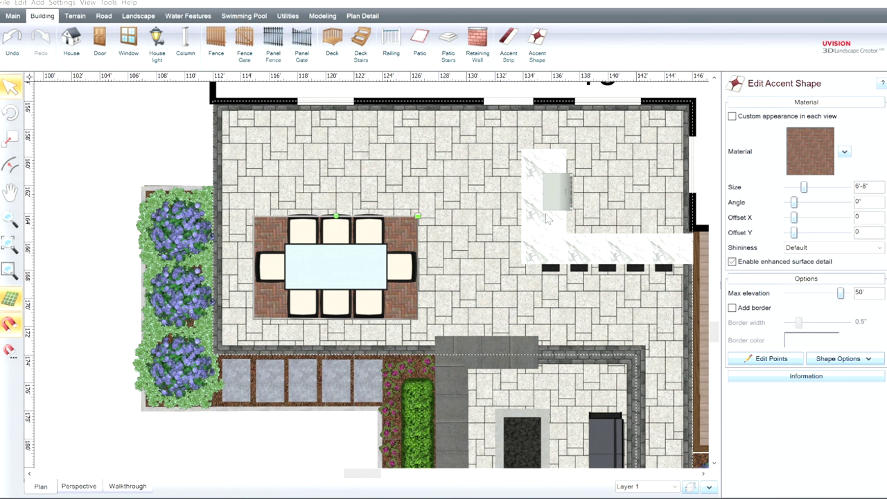
key(ctrl+z)
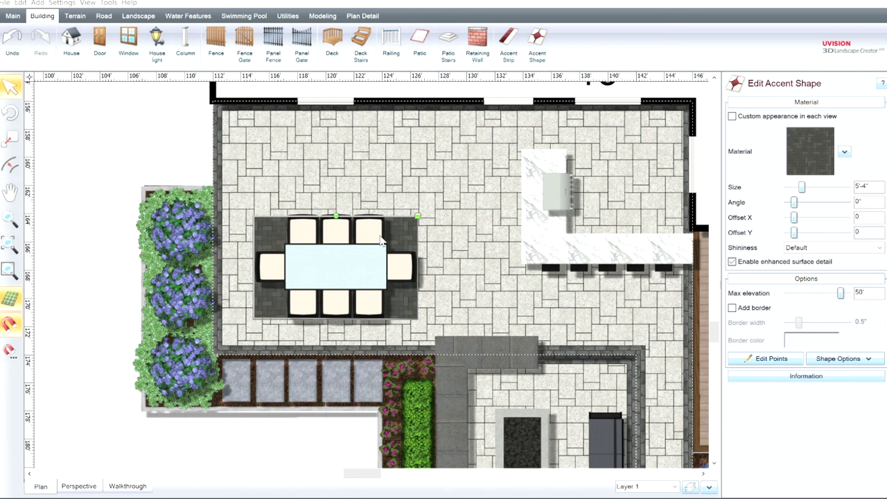
middle_drag(479, 250, 537, 199)
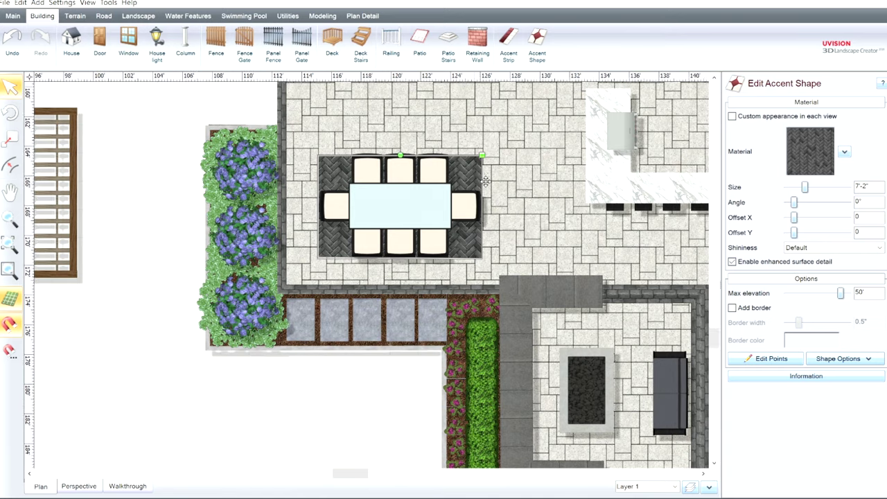
scroll(519, 167, up, 2)
middle_drag(520, 168, 498, 208)
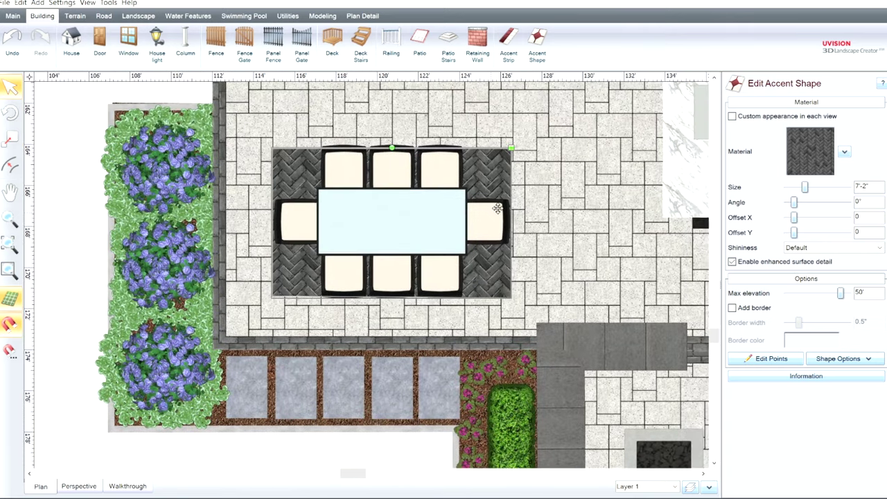
Draw a closed accent strip around the herringbone shape, following its corners
click(537, 202)
middle_drag(624, 188, 602, 199)
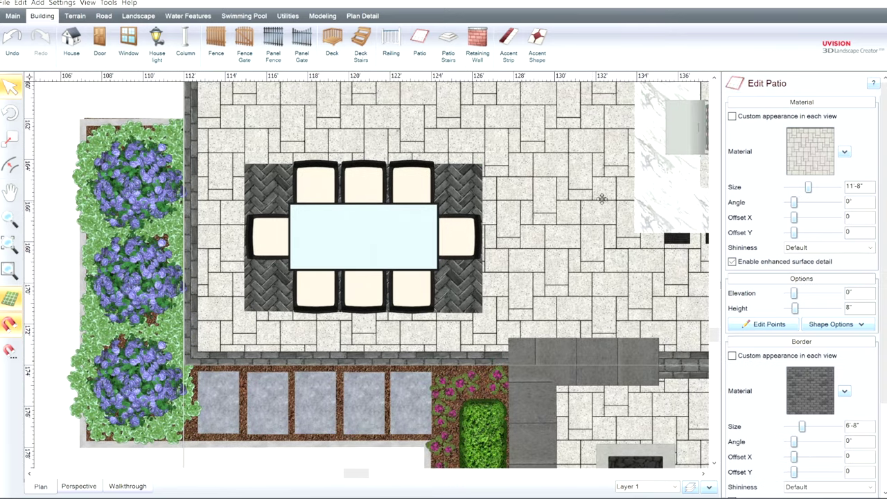
click(508, 42)
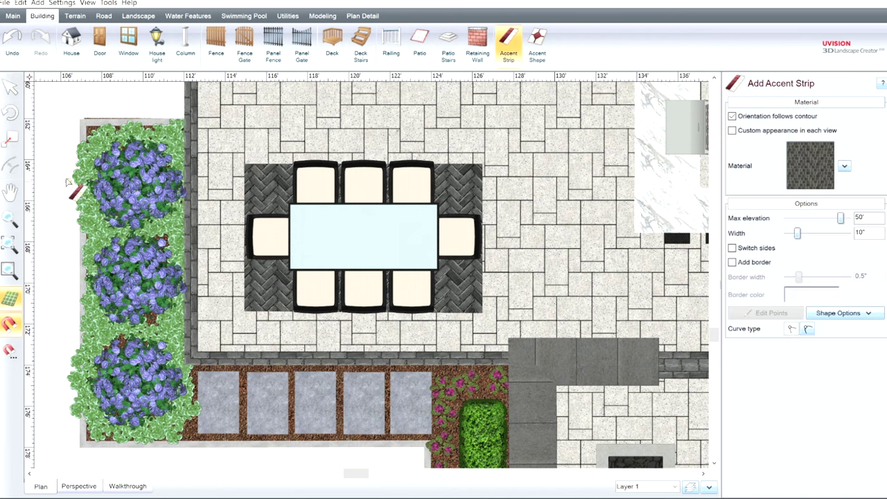
click(244, 164)
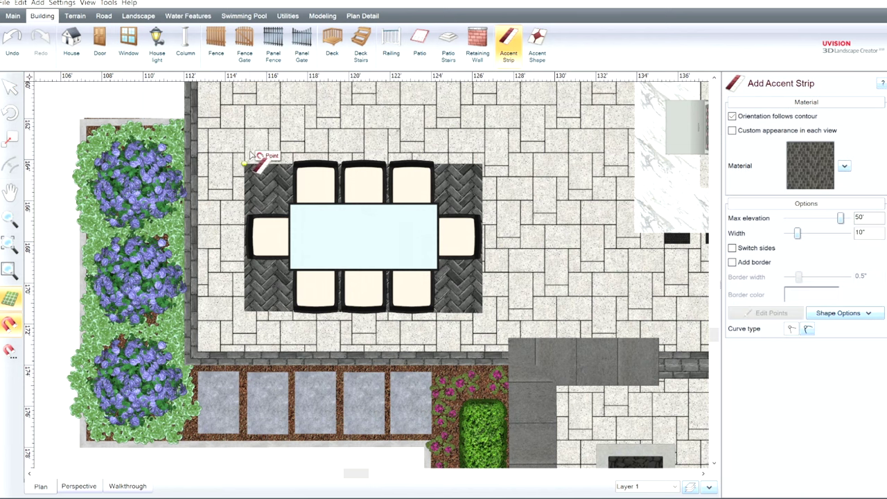
click(482, 164)
click(482, 313)
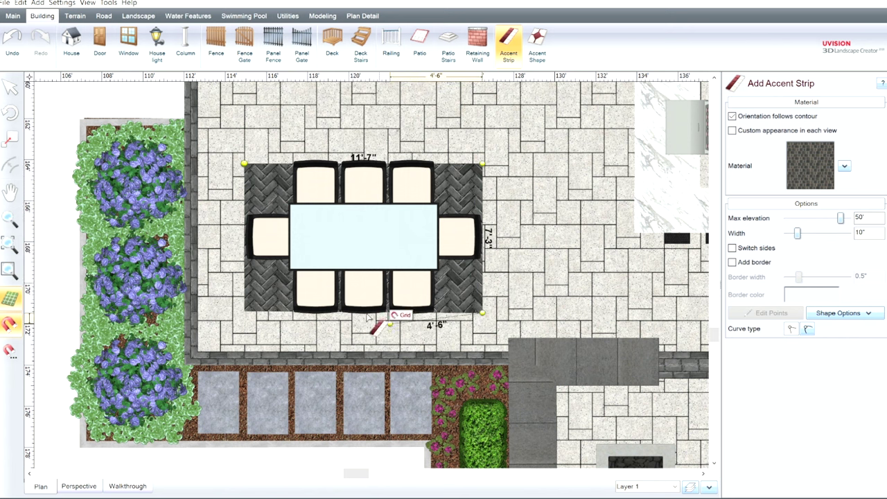
click(245, 165)
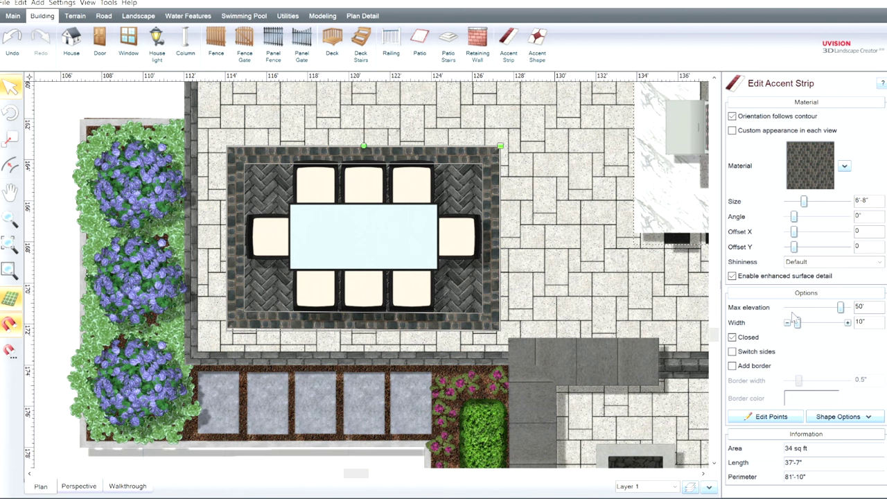
Narrow the accent strip to 4" and change its material to light-coloured brick
drag(790, 315, 793, 319)
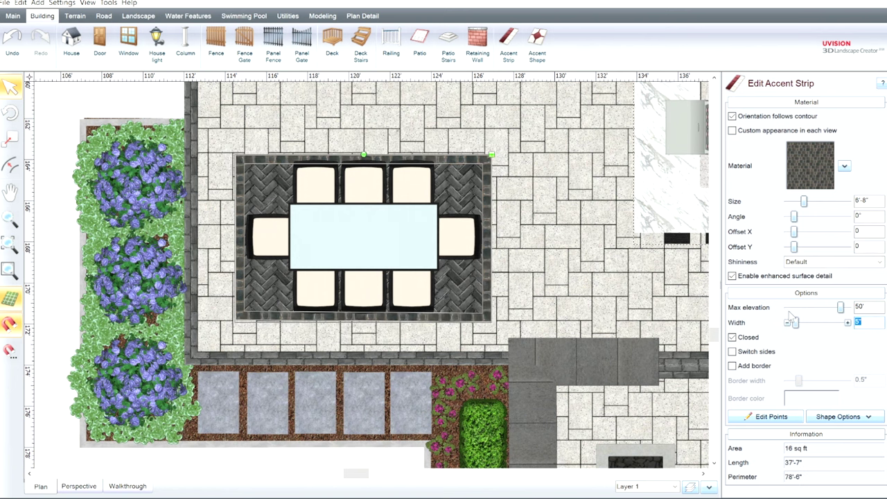
click(787, 322)
middle_drag(569, 242, 556, 203)
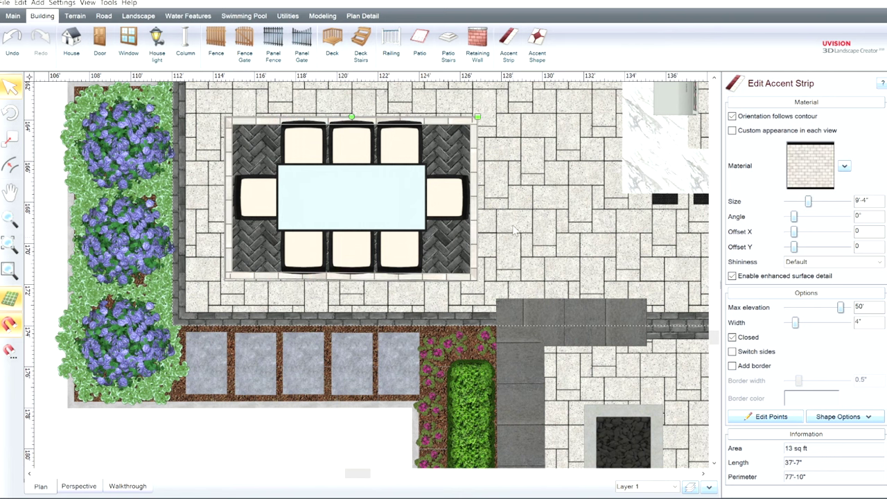
scroll(514, 227, down, 1)
middle_drag(514, 227, 556, 227)
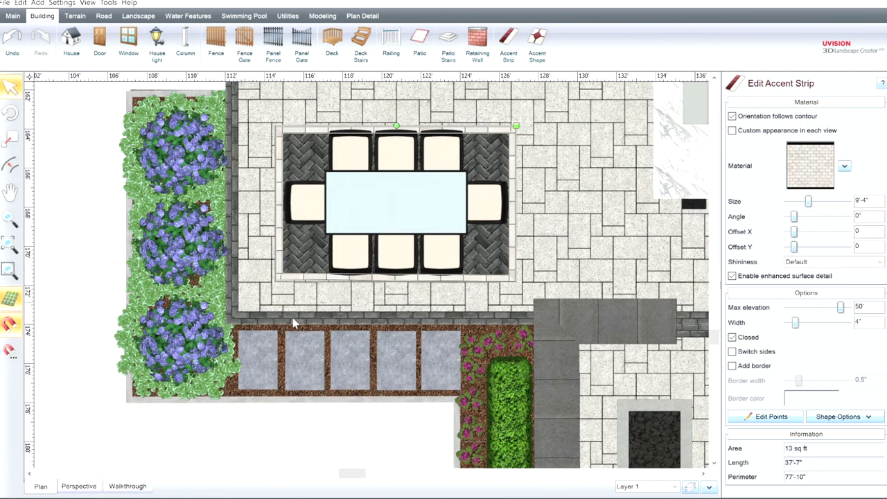
Examine the accent shape and its strip border under the dining set in the 3D perspective view
click(78, 486)
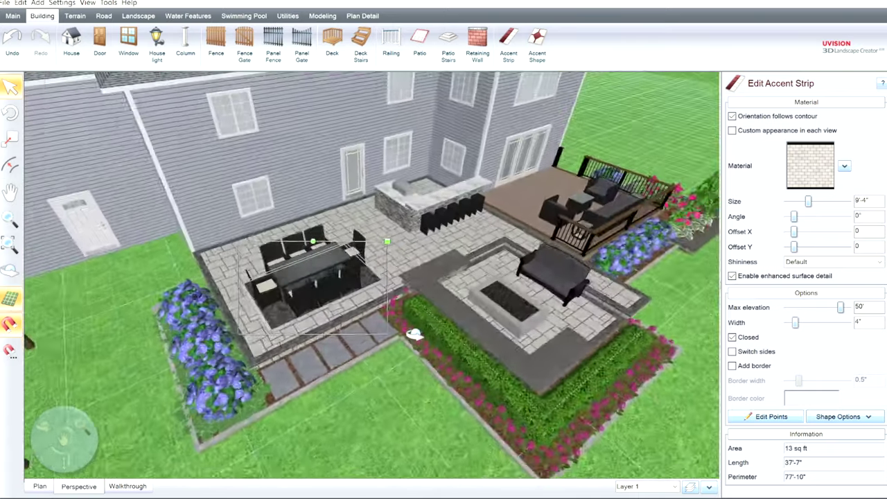
middle_drag(414, 334, 378, 340)
click(412, 358)
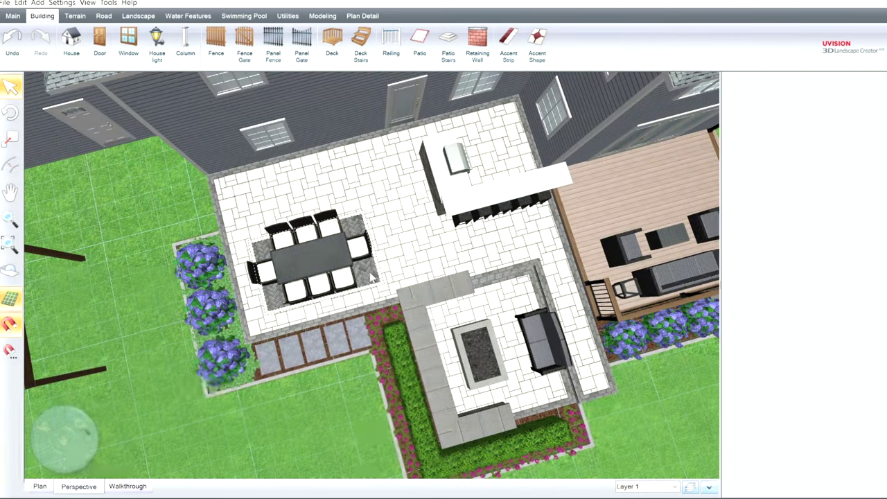
click(380, 282)
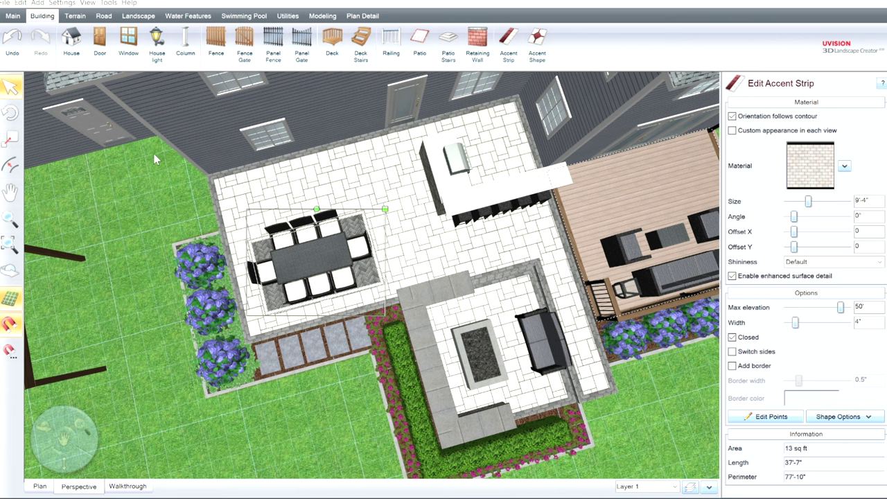
click(405, 120)
middle_drag(361, 308, 410, 306)
click(250, 415)
scroll(418, 342, up, 4)
scroll(402, 313, down, 3)
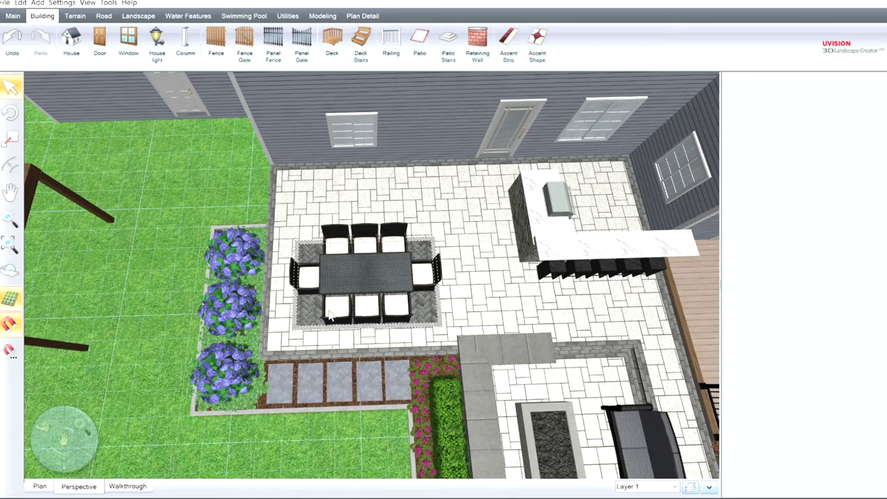
Move the grouped pergola over the patio dining set, lining its outer corner up with the patio edges beside the hydrangeas and stepping stones
scroll(385, 344, down, 3)
middle_drag(396, 348, 347, 334)
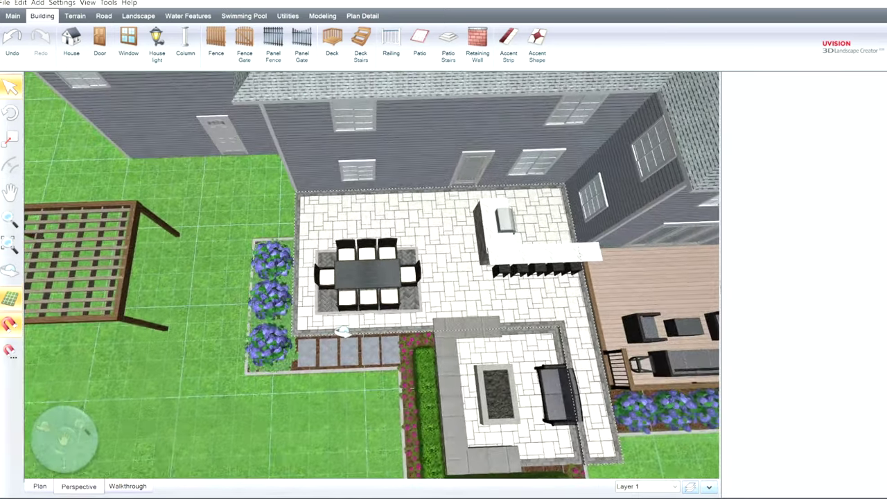
middle_drag(174, 316, 237, 374)
drag(236, 374, 255, 383)
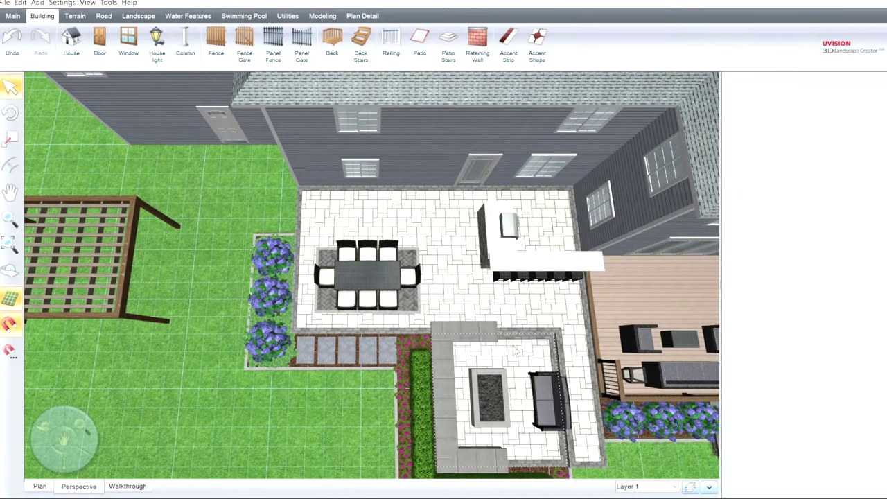
middle_drag(502, 382, 498, 346)
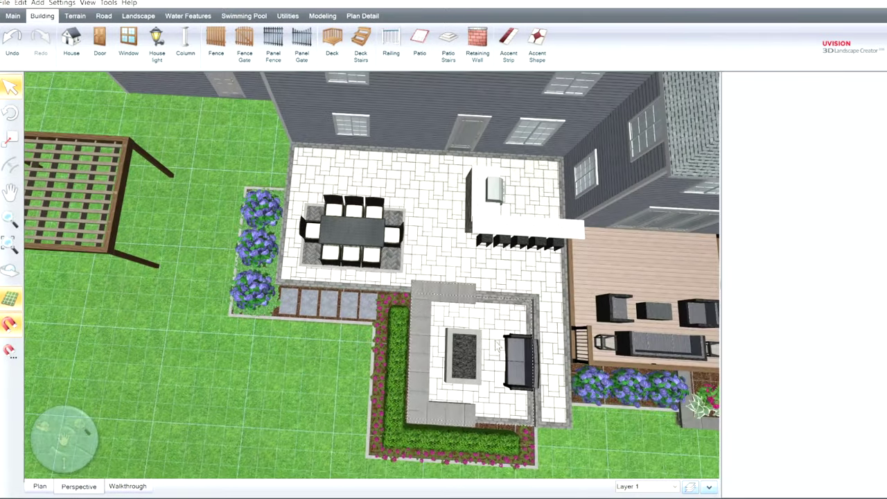
click(40, 486)
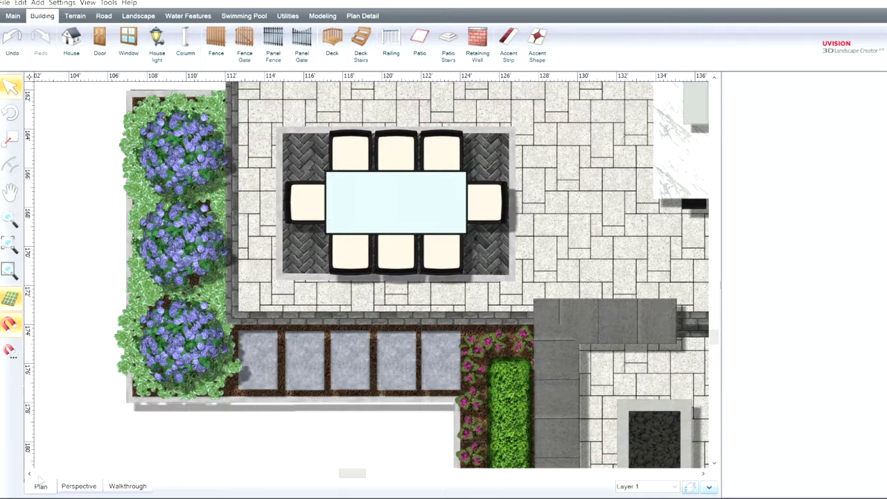
scroll(117, 338, down, 3)
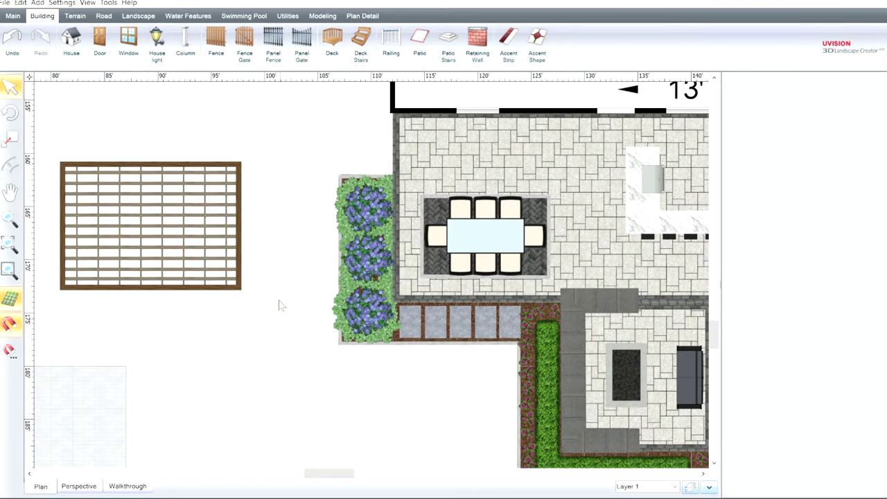
click(135, 208)
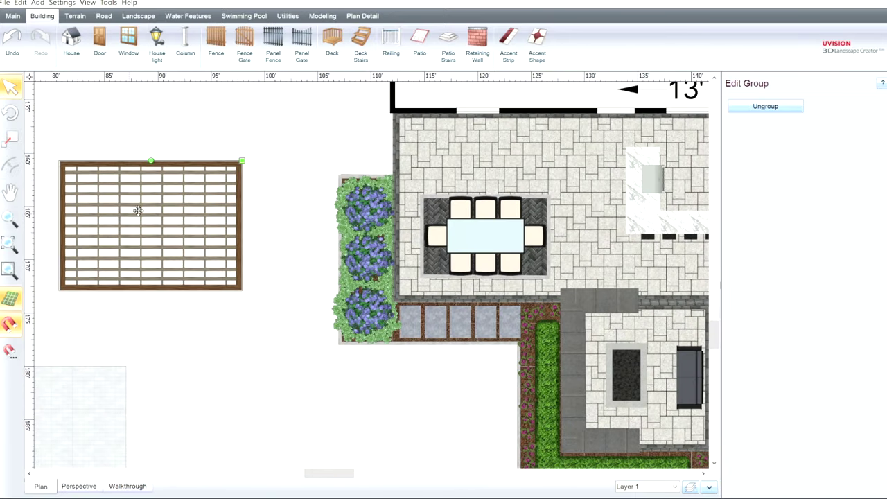
drag(159, 212, 480, 230)
drag(551, 194, 543, 195)
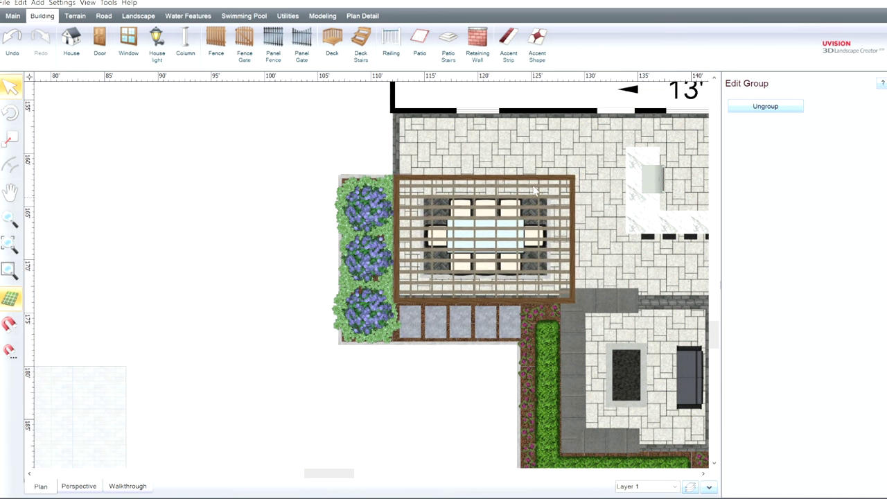
Draw an accent strip about 19'-10" long diagonally across the fire pit area, from the border corner to the opposite seat wall corner
click(79, 486)
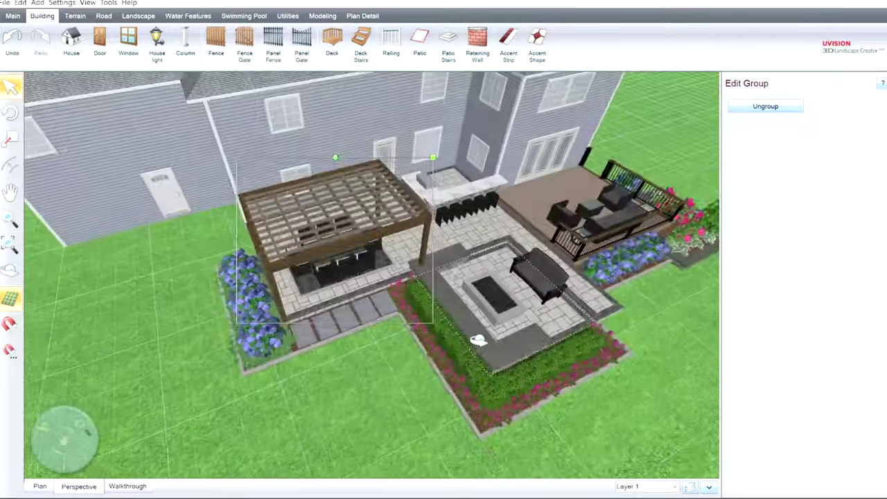
right_drag(478, 340, 432, 356)
scroll(402, 359, up, 5)
middle_drag(340, 343, 416, 291)
right_drag(416, 291, 441, 398)
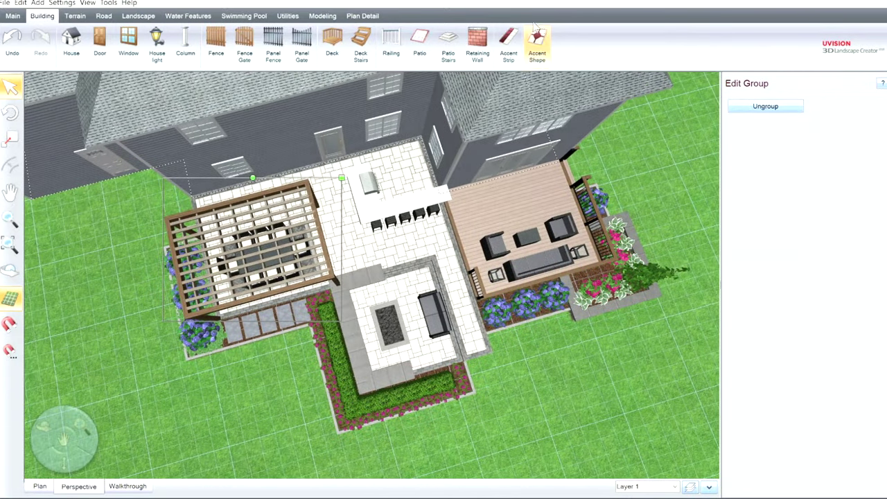
click(40, 481)
middle_drag(527, 283, 176, 176)
scroll(341, 245, up, 3)
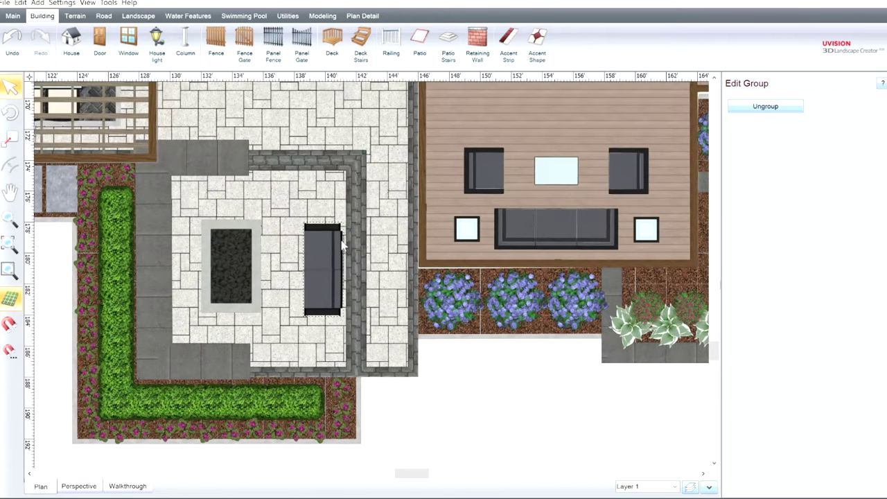
right_drag(342, 242, 386, 247)
click(508, 42)
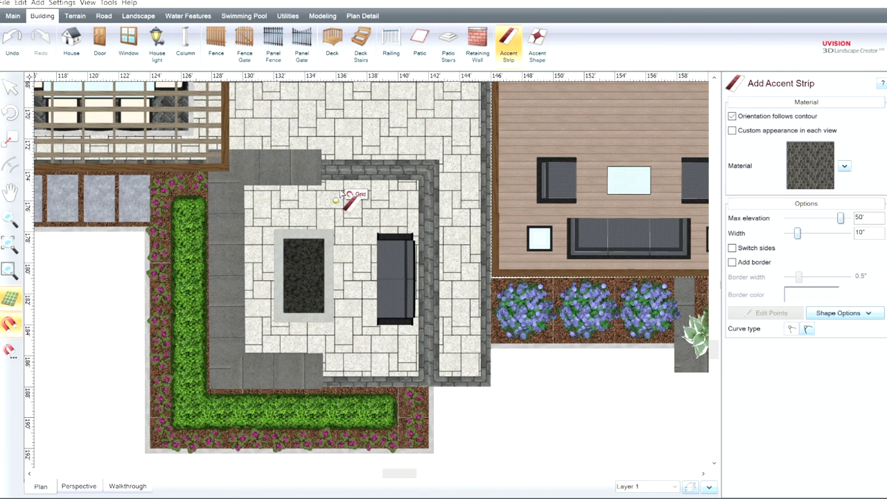
click(429, 167)
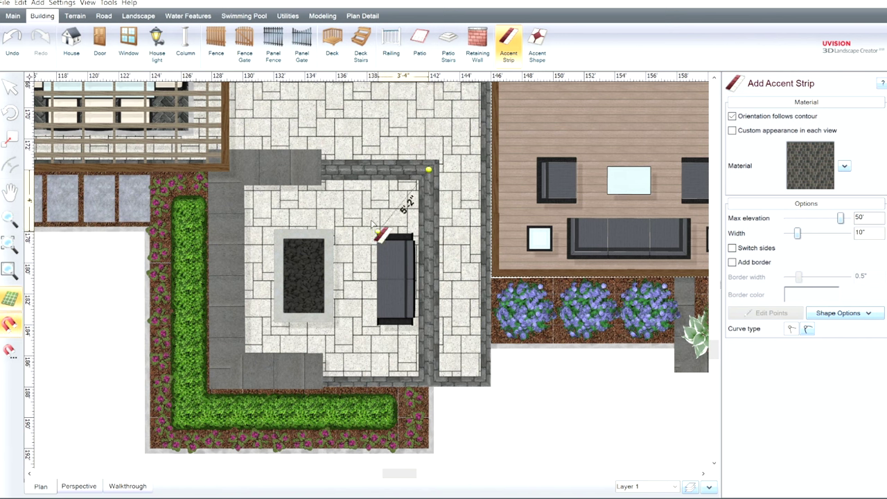
double_click(221, 383)
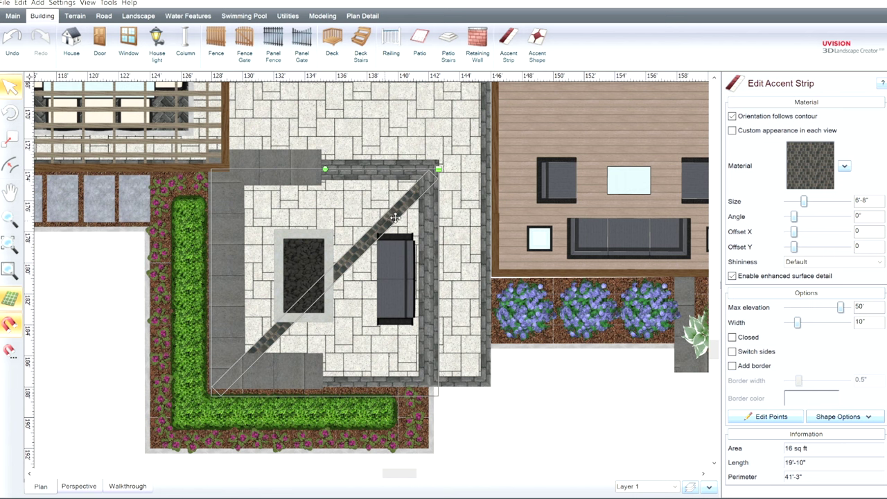
Draw a second diagonal accent strip about 20'-8" long across the fire pit area, crossing the first one
click(508, 43)
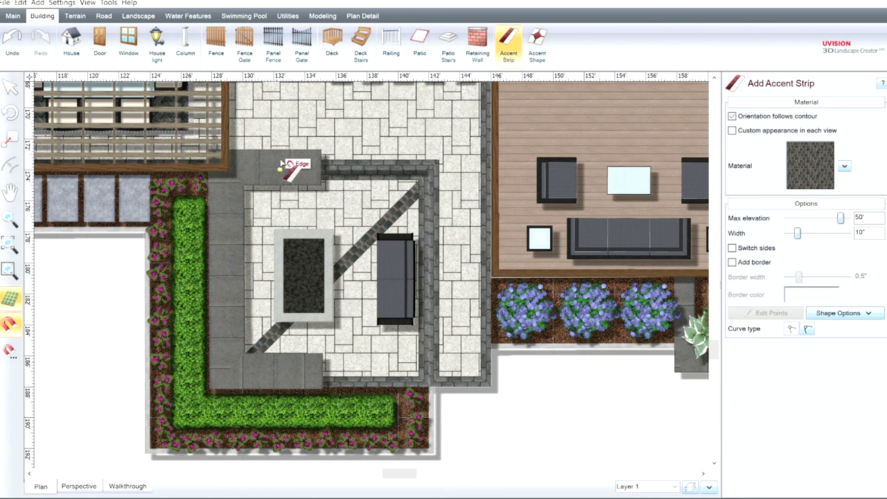
click(220, 151)
double_click(439, 379)
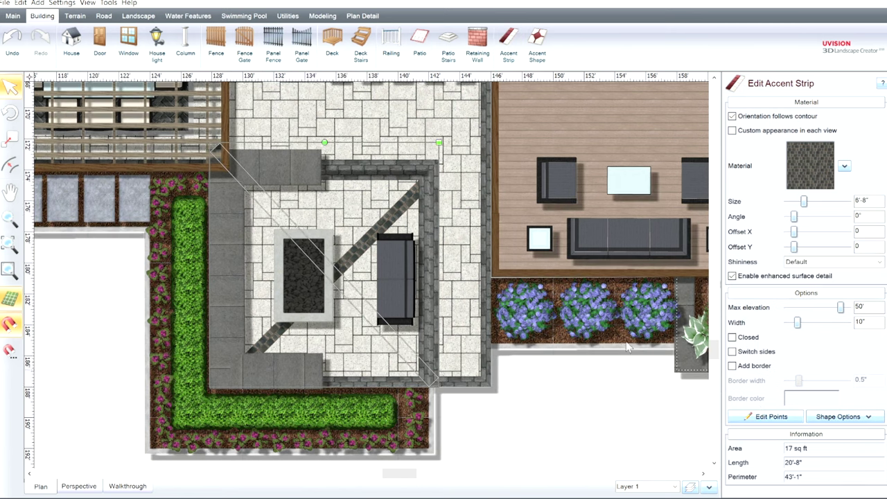
Adjust the second diagonal strip's end points to the inner corners of the fire pit area, making it about 17'-9" long
click(773, 416)
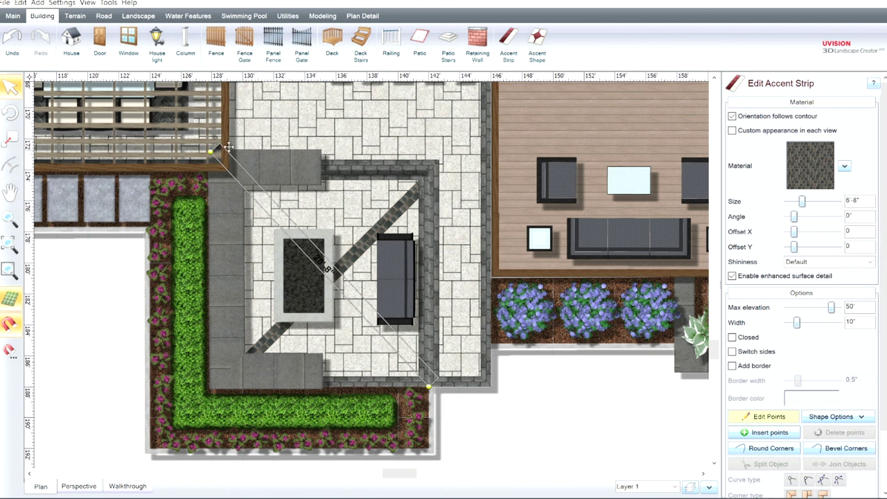
drag(229, 154, 244, 177)
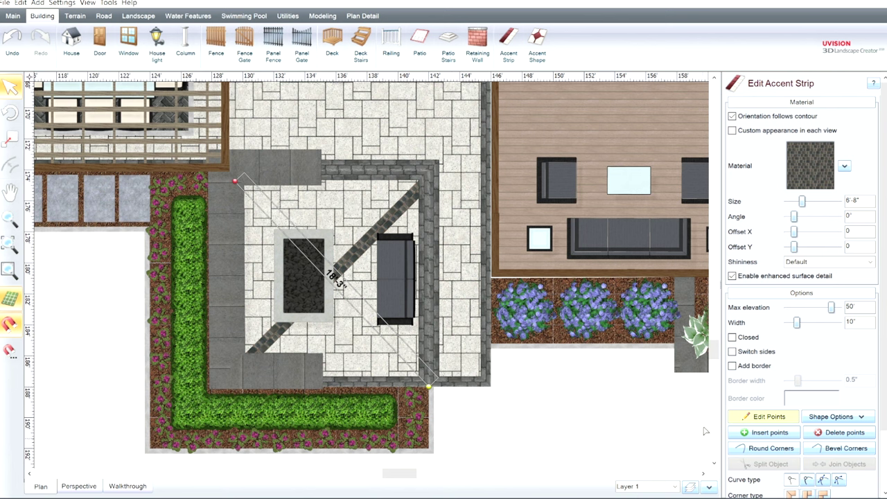
click(732, 349)
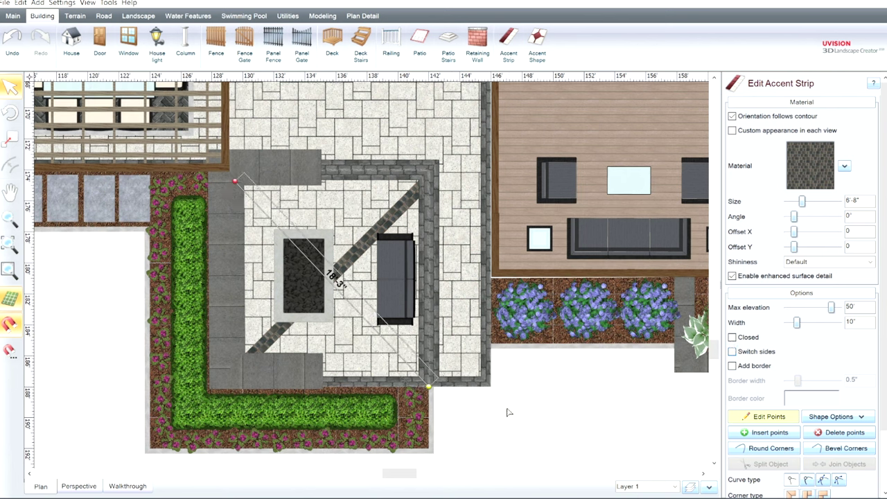
drag(436, 383, 435, 377)
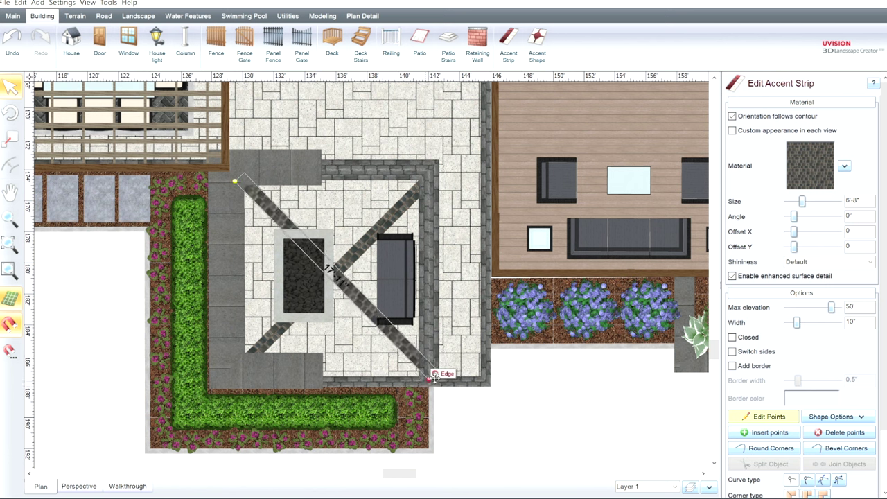
click(12, 36)
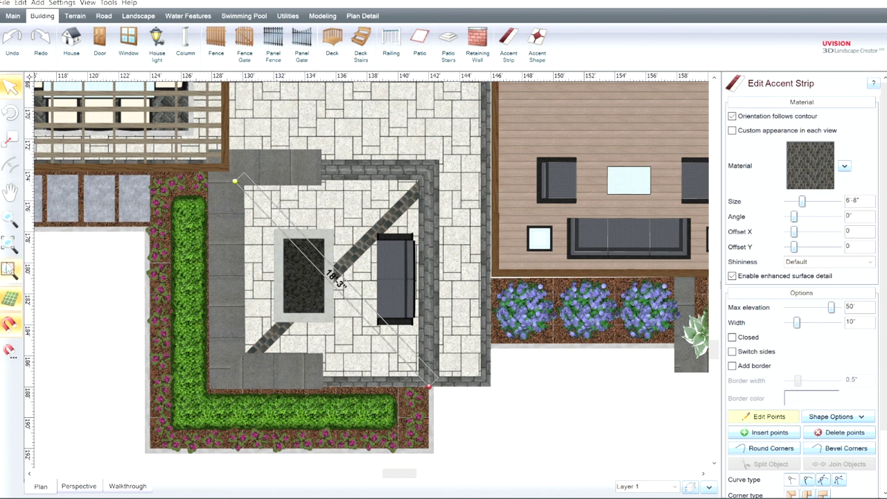
drag(438, 384, 429, 380)
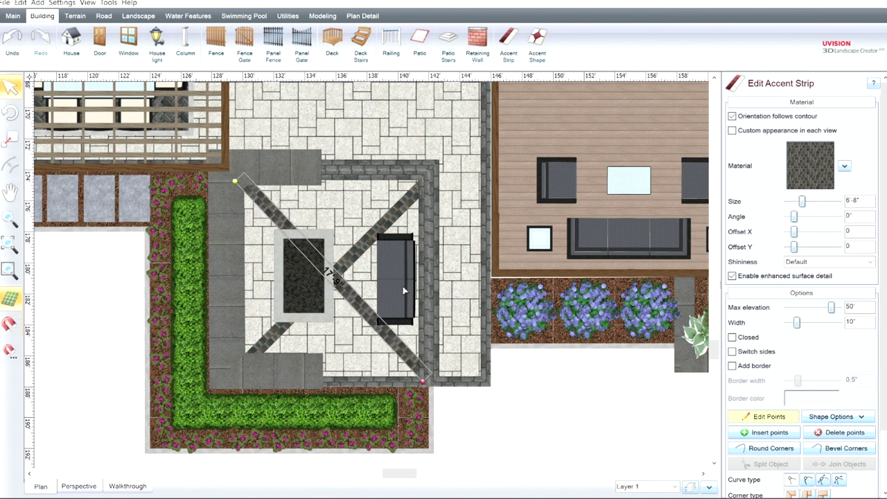
Set the second diagonal accent strip's width to 5" and finish editing its points
click(788, 322)
click(787, 323)
click(787, 322)
text(5)
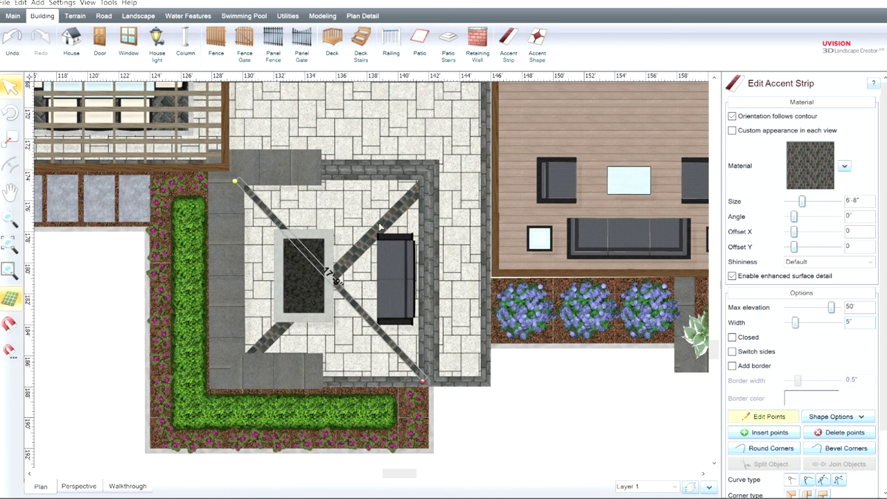
click(771, 417)
Set the first diagonal accent strip's width to 5" to match the crossing strip
click(400, 206)
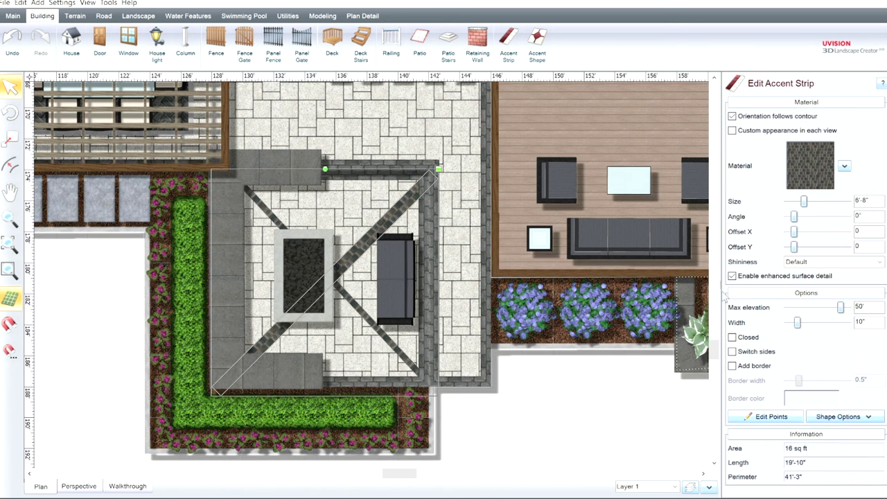
click(787, 323)
click(787, 322)
click(787, 322)
click(788, 322)
click(788, 322)
Nudge both diagonal accent strips so they run into the corners of the fire pit area
middle_drag(411, 280, 476, 275)
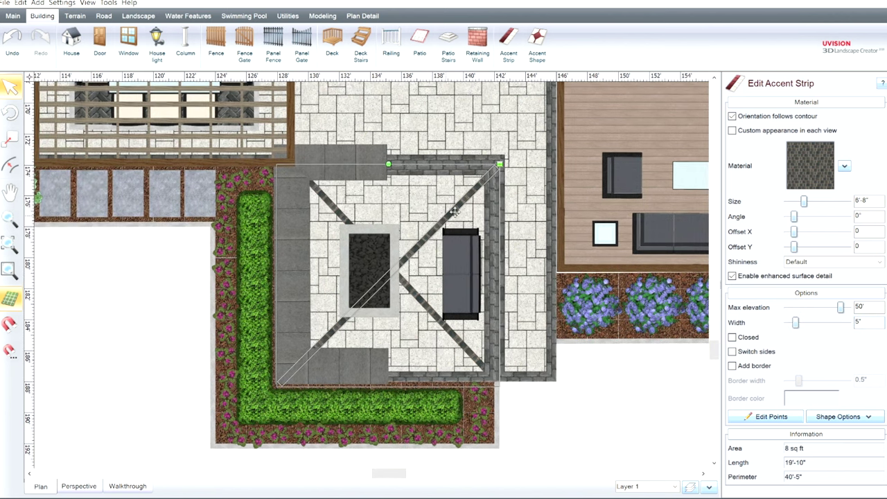
drag(457, 213, 451, 213)
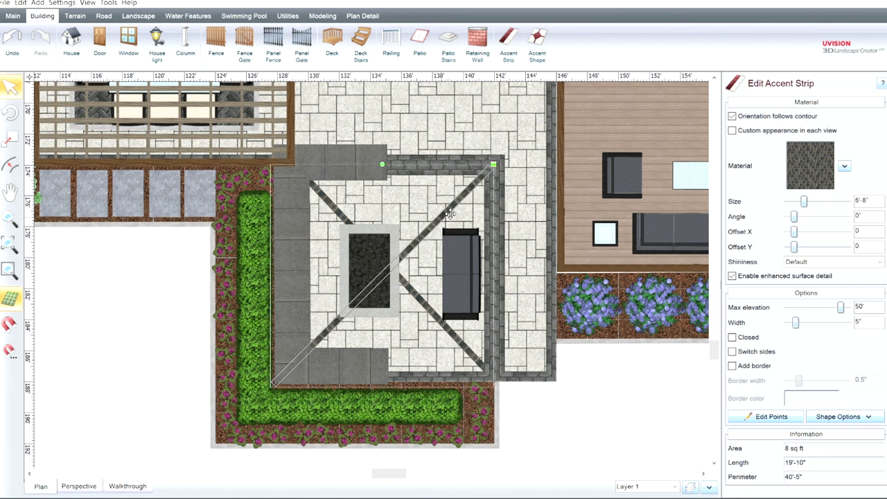
click(425, 292)
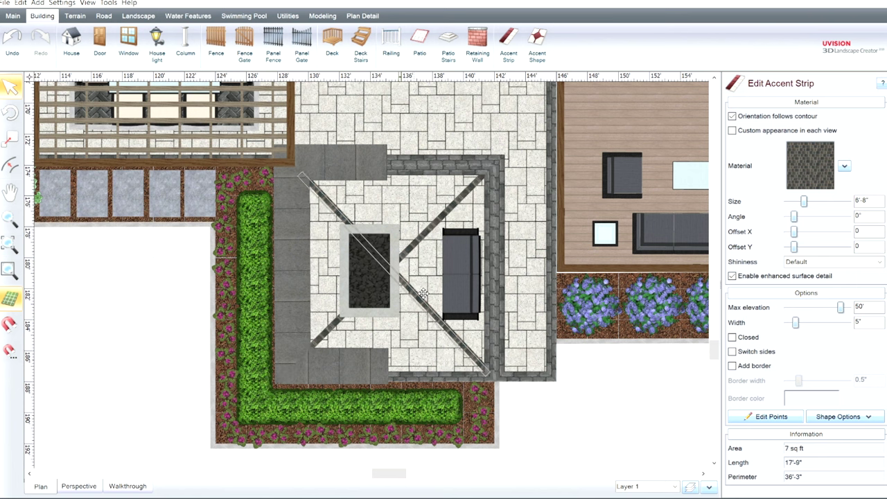
drag(425, 293, 426, 291)
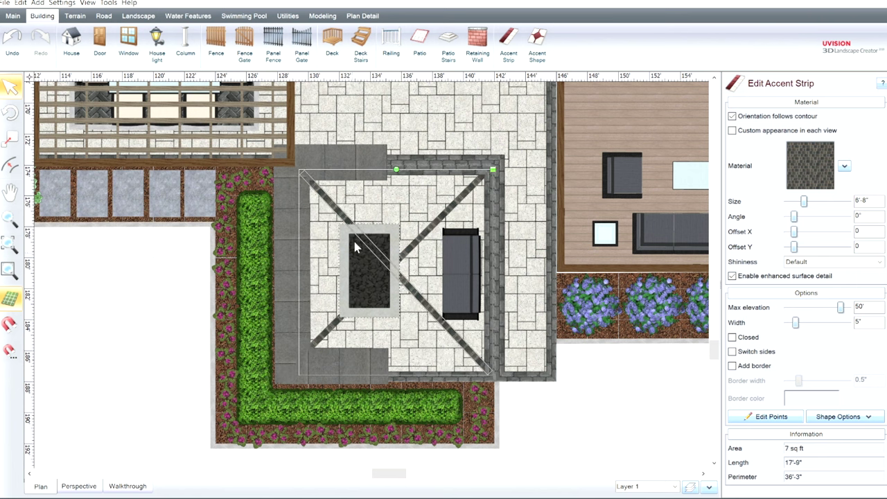
Center the fire pit over the crossing of the diagonal strips and shift the loveseat slightly to line up with it
click(374, 257)
drag(370, 261, 379, 259)
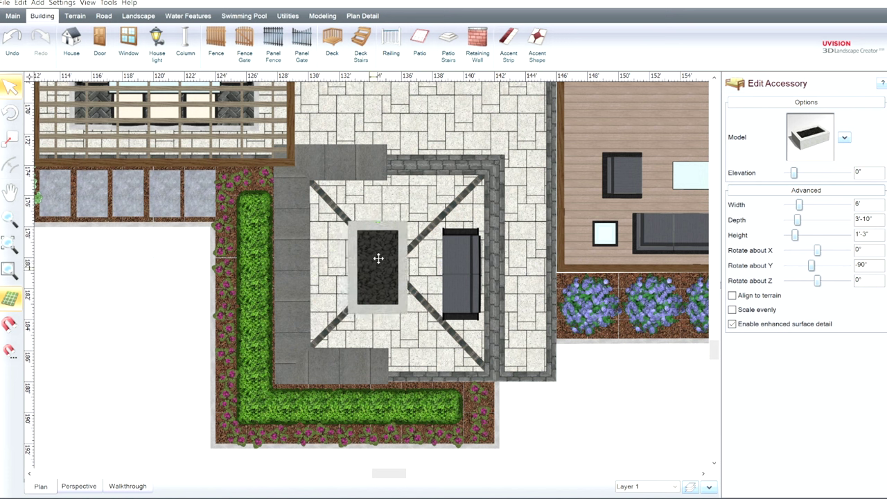
drag(379, 259, 378, 258)
click(461, 272)
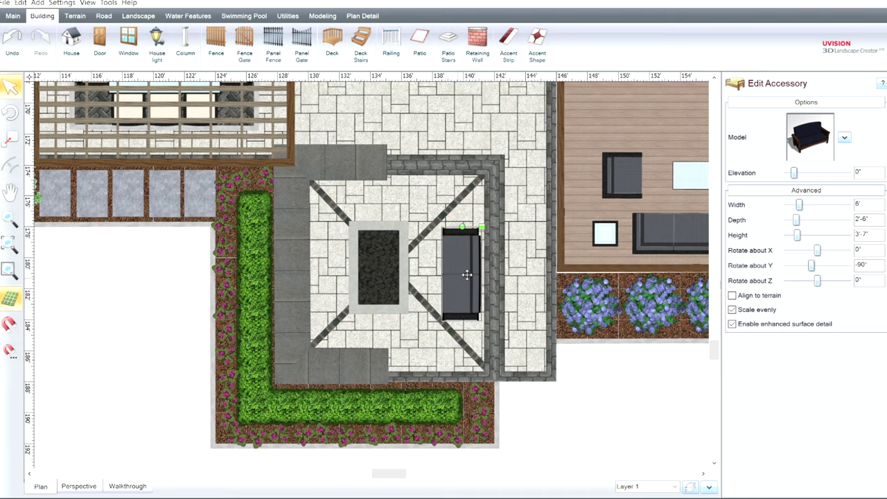
drag(468, 275, 467, 272)
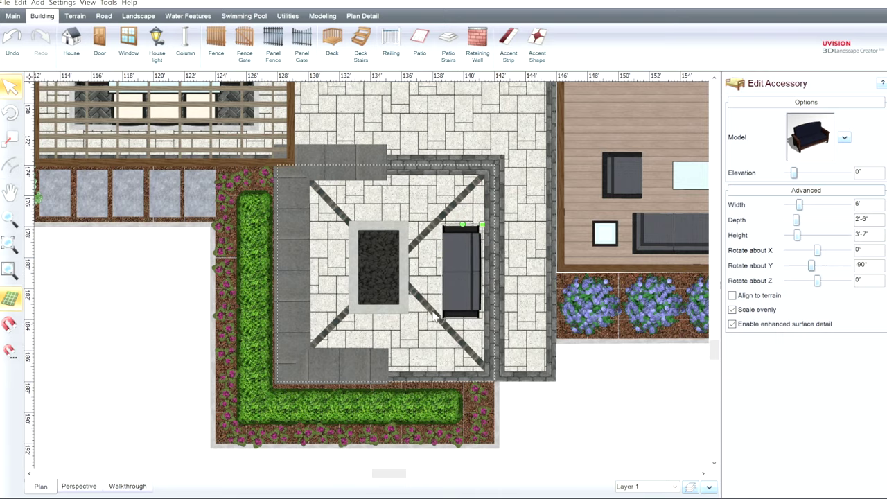
Examine the diagonal accent strips, fire pit and loveseat up close in the 3D perspective view
click(79, 486)
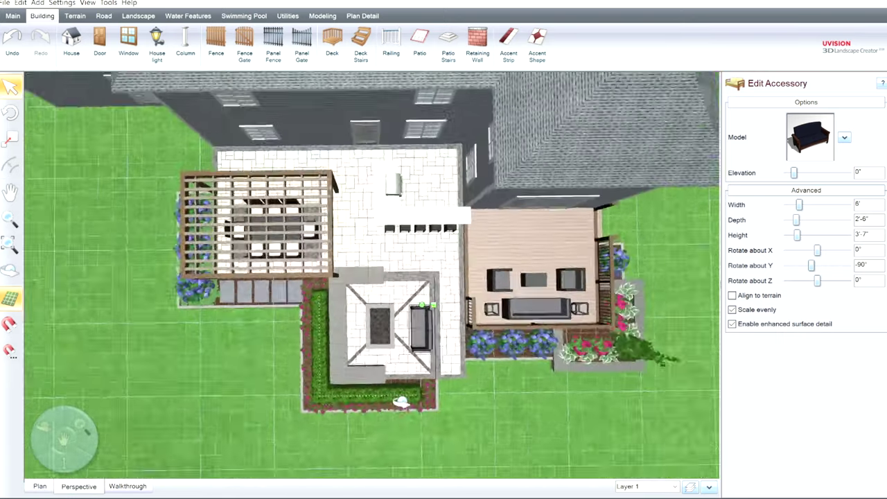
scroll(401, 402, up, 5)
right_drag(416, 416, 448, 301)
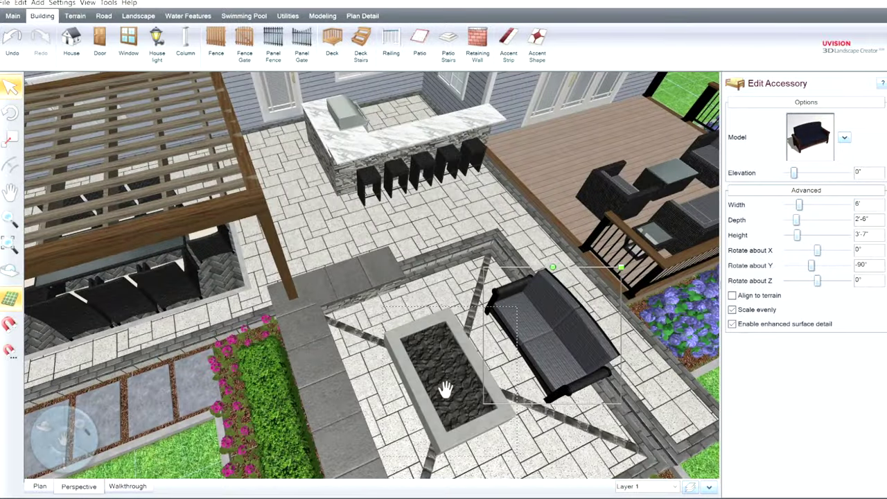
middle_drag(437, 388, 447, 253)
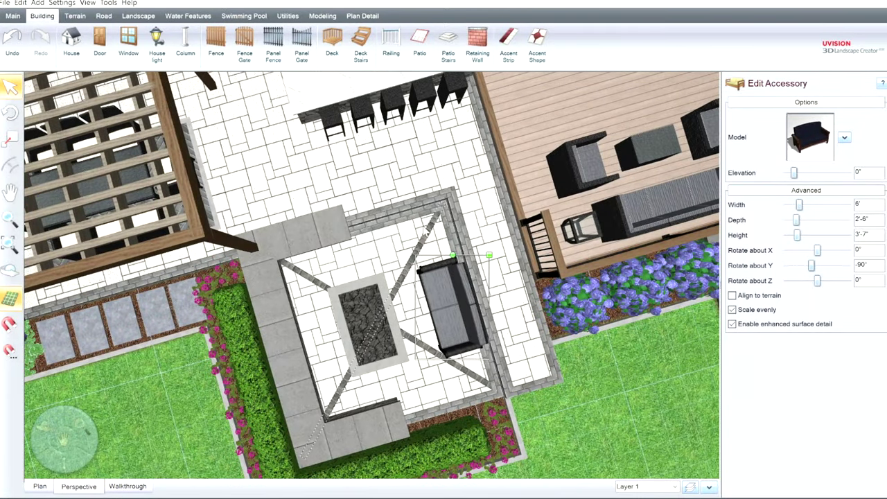
click(436, 234)
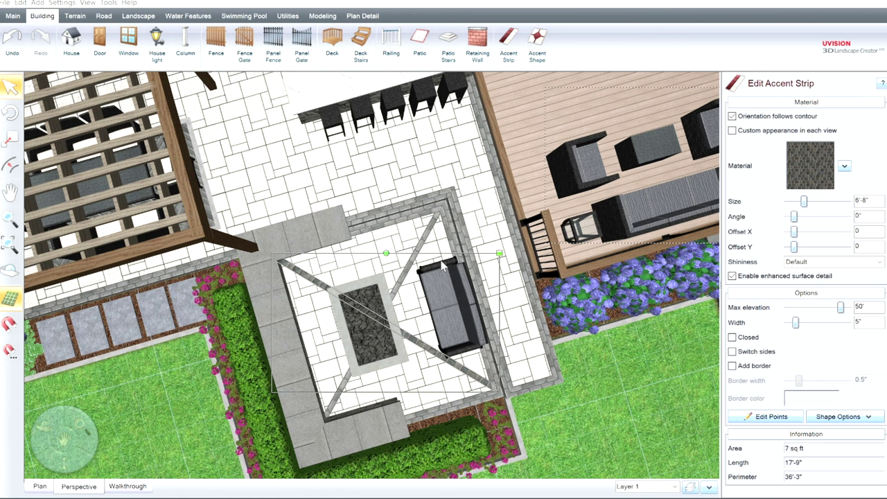
middle_drag(564, 409, 474, 265)
click(446, 321)
Examine the whole backyard in 3D from several angles, including the pergola, patio, deck and planted beds
scroll(427, 315, down, 3)
right_drag(374, 343, 507, 353)
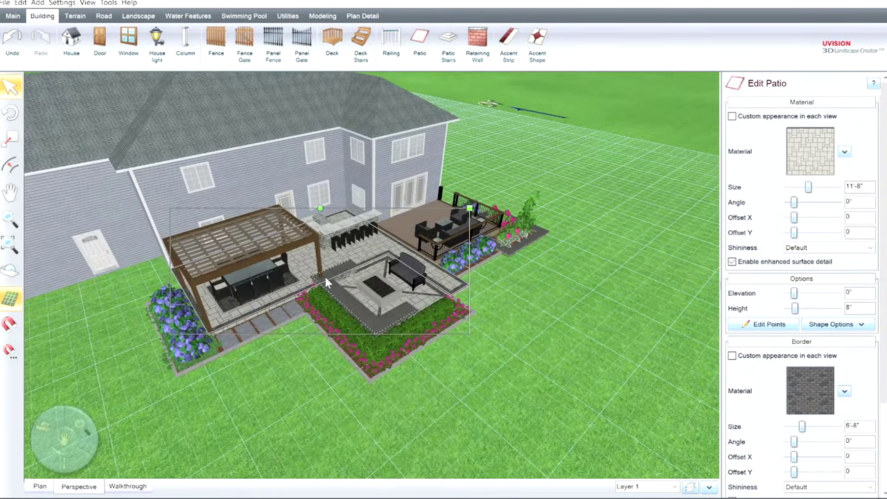
middle_drag(326, 283, 220, 375)
scroll(319, 303, up, 4)
right_drag(313, 293, 343, 262)
middle_drag(360, 253, 500, 210)
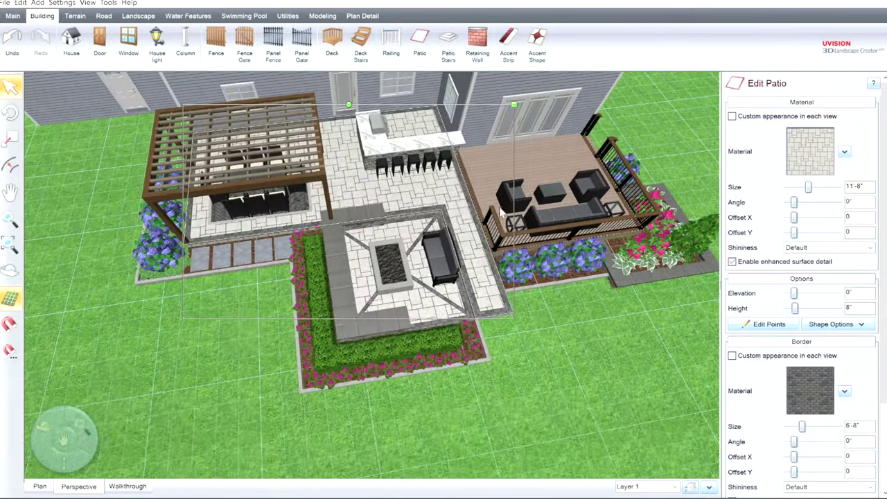
right_drag(434, 203, 412, 203)
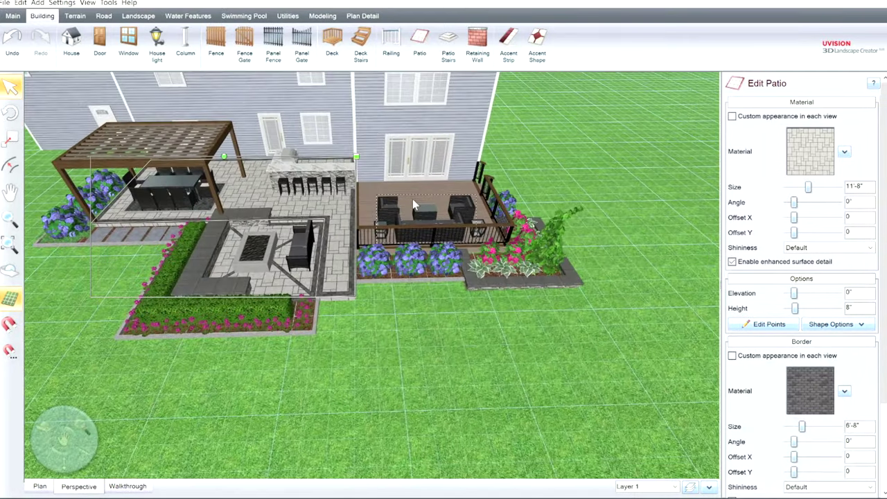
scroll(450, 320, up, 3)
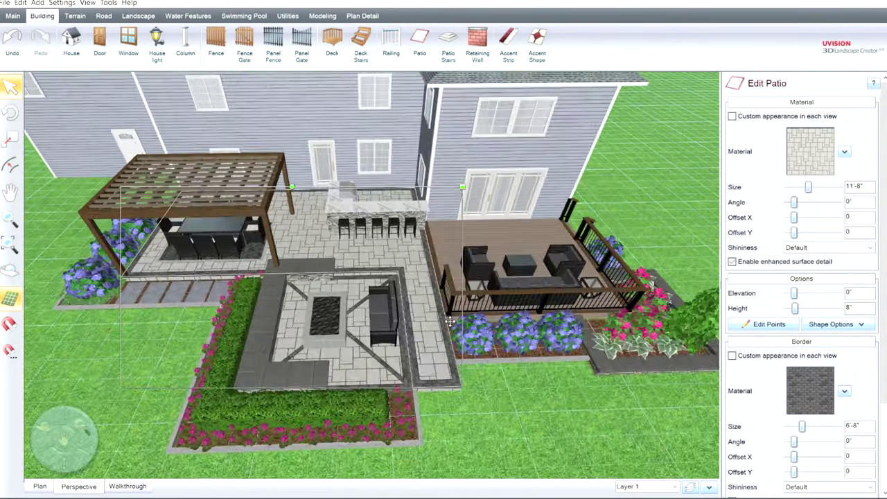
right_drag(430, 297, 435, 316)
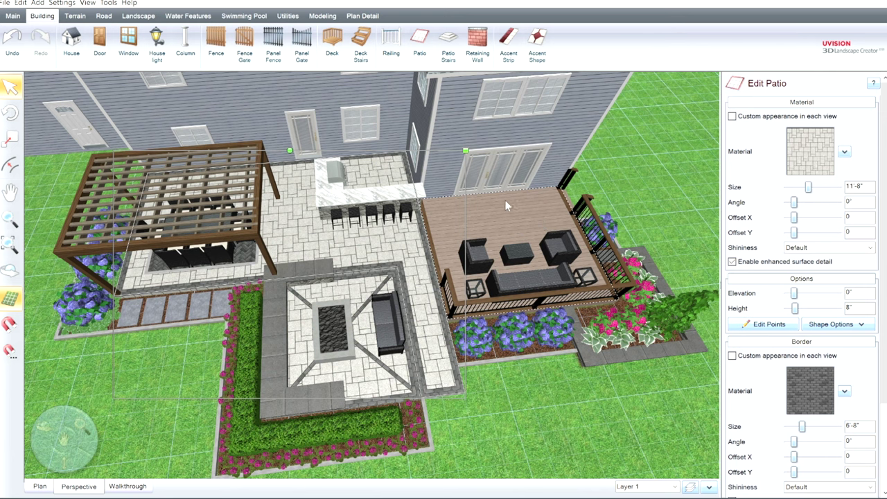
mouse_move(523, 209)
right_down()
mouse_move(509, 211)
mouse_move(544, 213)
mouse_move(520, 210)
right_up()
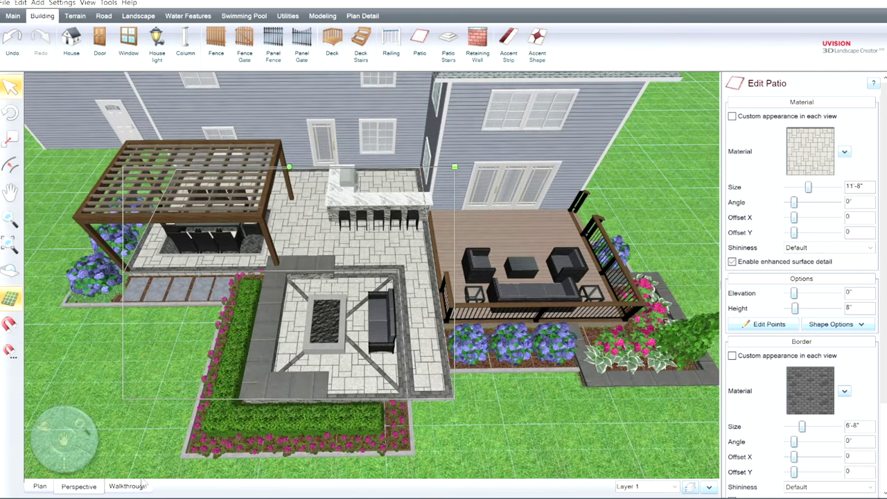